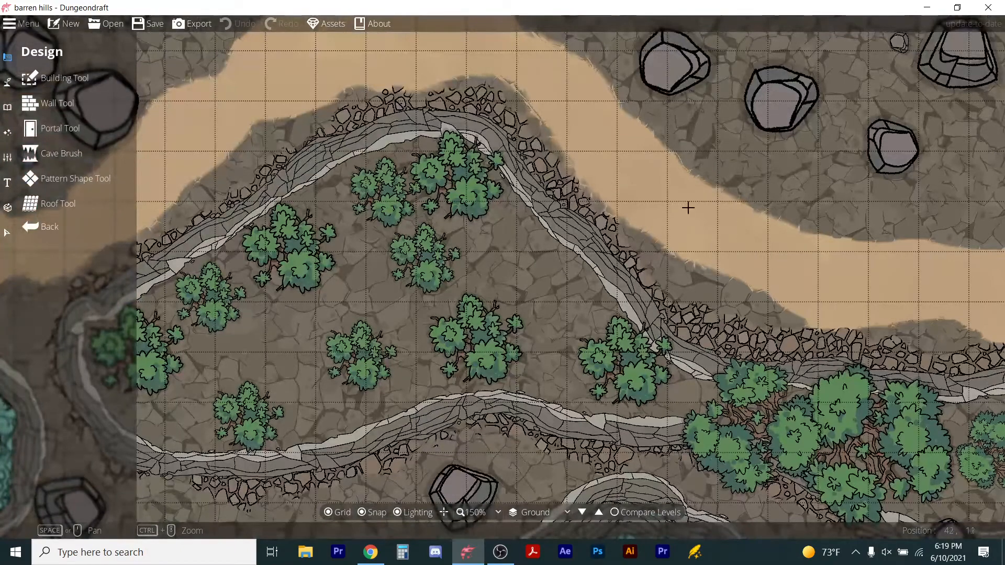
Examine the barren hills map by zooming out and panning across it.
{"action": "scroll", "coordinate": [199, 163], "scroll_direction": "down", "scroll_amount": 6}
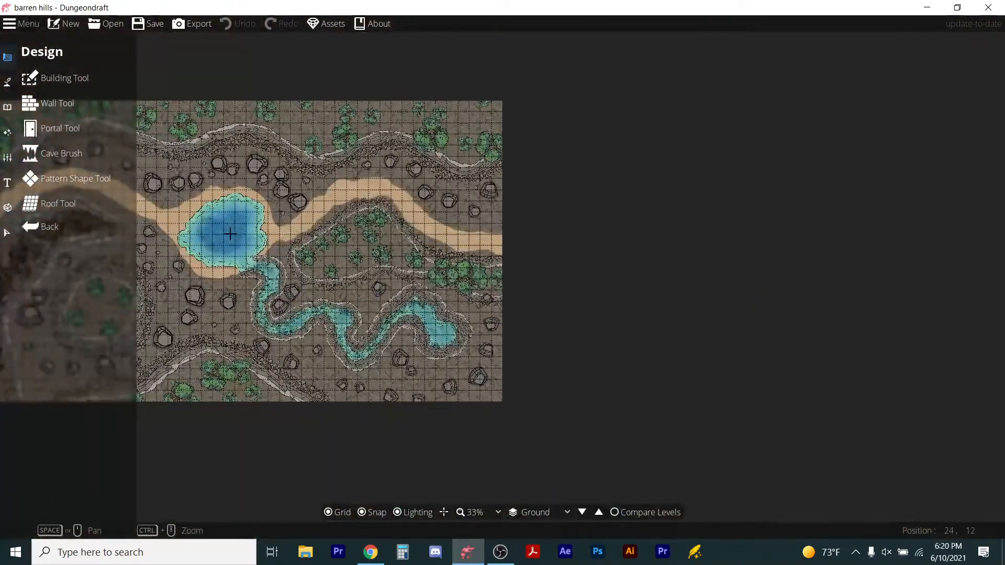
{"action": "left_click_drag", "start_coordinate": [229, 232], "coordinate": [486, 272]}
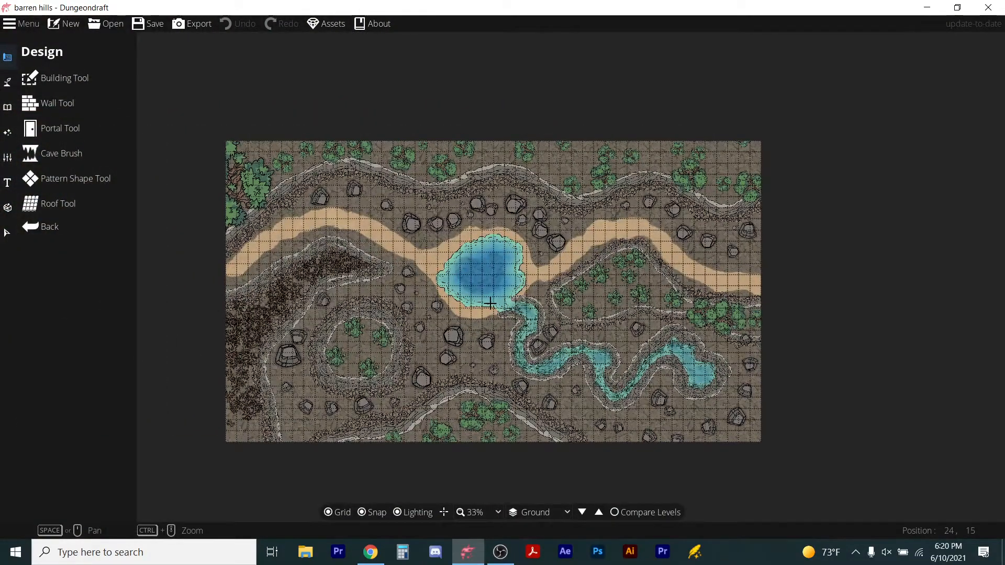
{"action": "scroll", "coordinate": [490, 304], "scroll_direction": "up", "scroll_amount": 1}
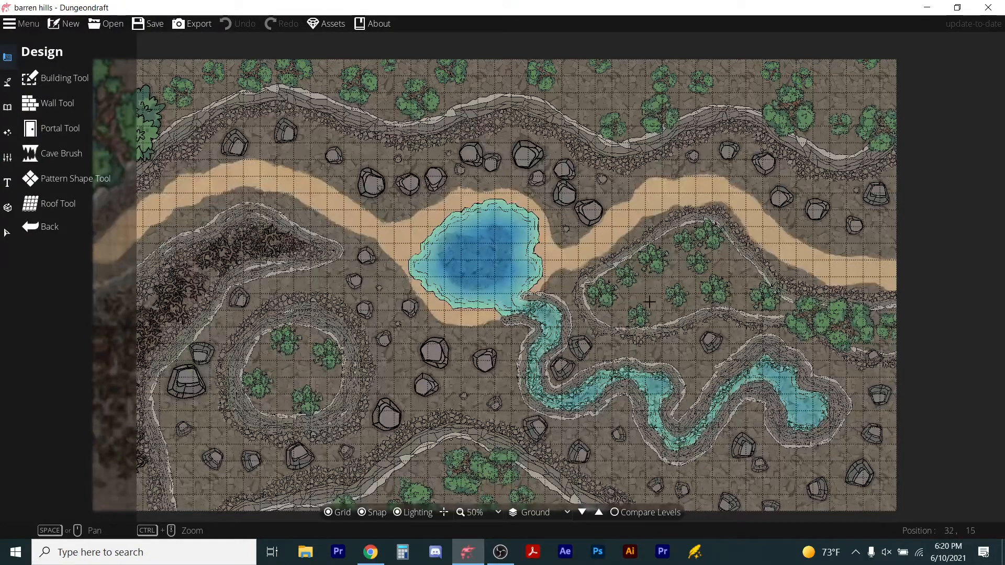
{"action": "left_click_drag", "start_coordinate": [649, 302], "coordinate": [717, 293]}
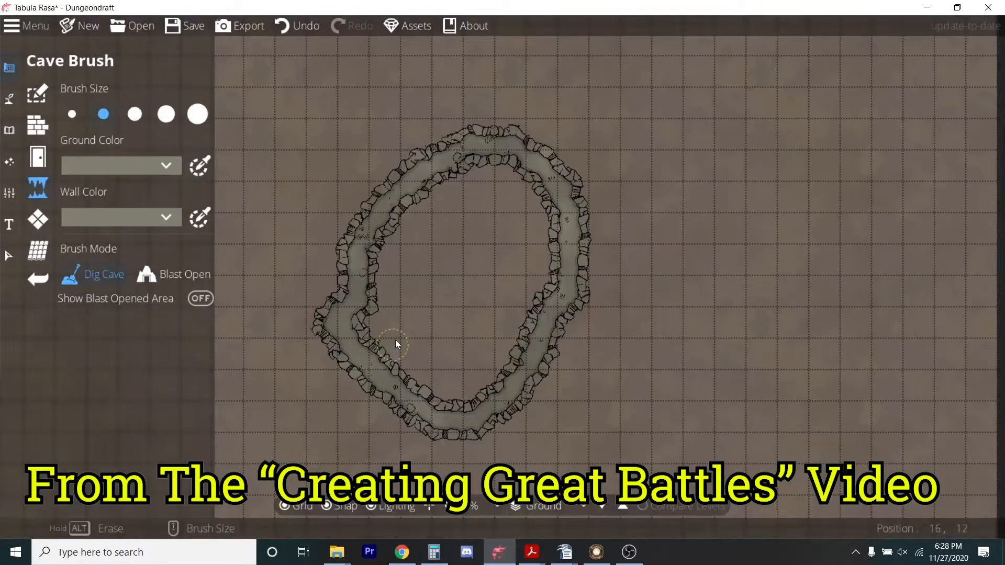
Paint cave passages with the Cave Brush in Dig Cave mode.
{"action": "mouse_move", "coordinate": [527, 196]}
{"action": "left_mouse_down"}
{"action": "mouse_move", "coordinate": [558, 234]}
{"action": "mouse_move", "coordinate": [525, 308]}
{"action": "mouse_move", "coordinate": [447, 276]}
{"action": "mouse_move", "coordinate": [467, 312]}
{"action": "left_mouse_up"}
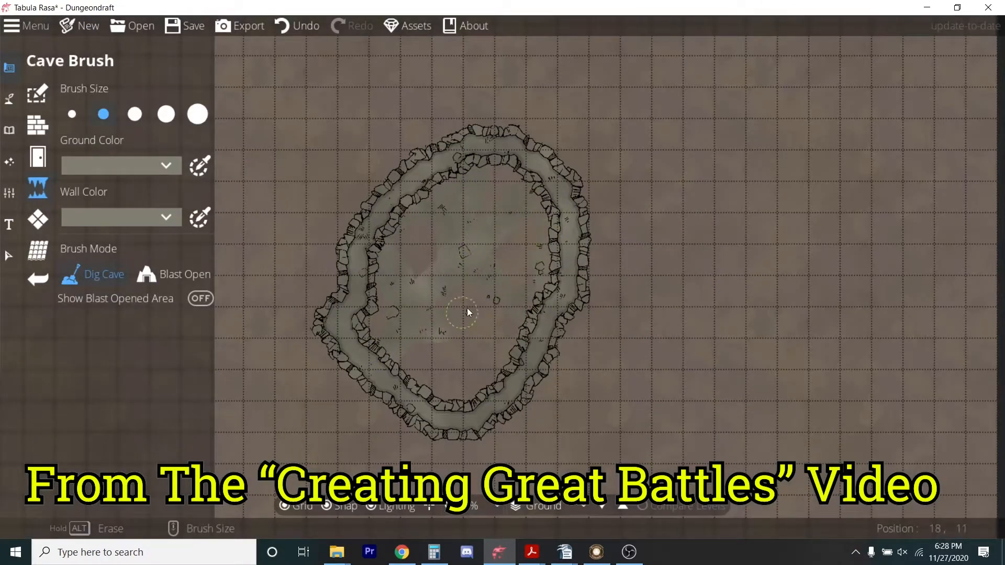
{"action": "mouse_move", "coordinate": [517, 385]}
{"action": "left_mouse_down"}
{"action": "mouse_move", "coordinate": [478, 355]}
{"action": "mouse_move", "coordinate": [406, 379]}
{"action": "left_mouse_up"}
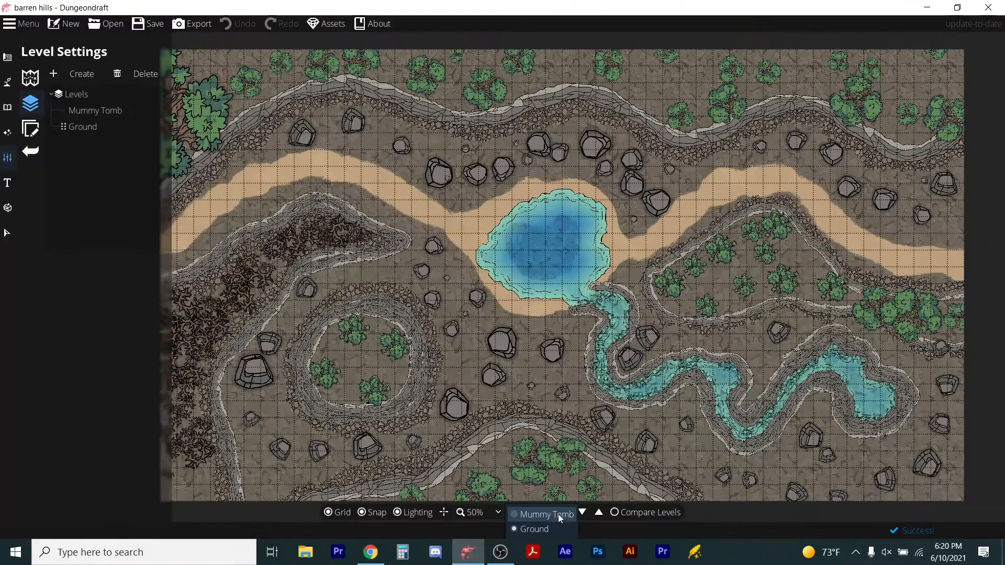
Switch the active level to Mummy Tomb.
{"action": "left_click", "coordinate": [540, 516]}
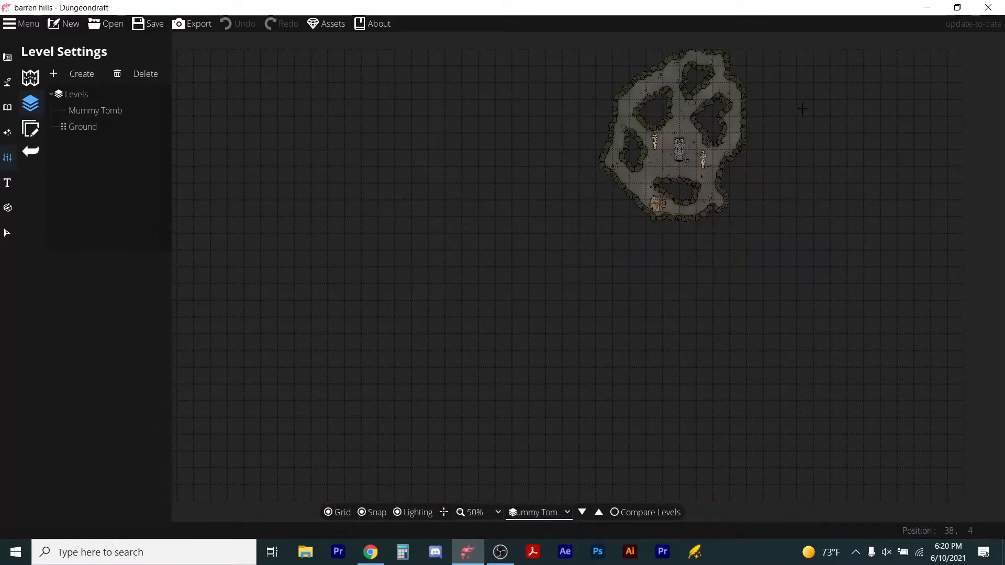
{"action": "scroll", "coordinate": [803, 108], "scroll_direction": "up", "scroll_amount": 3}
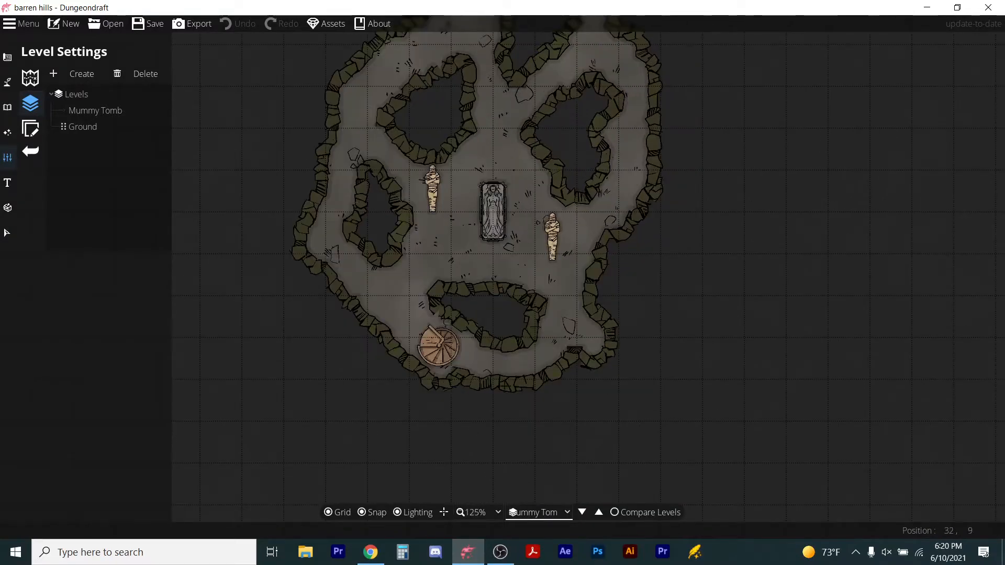
{"action": "scroll", "coordinate": [458, 354], "scroll_direction": "down", "scroll_amount": 2}
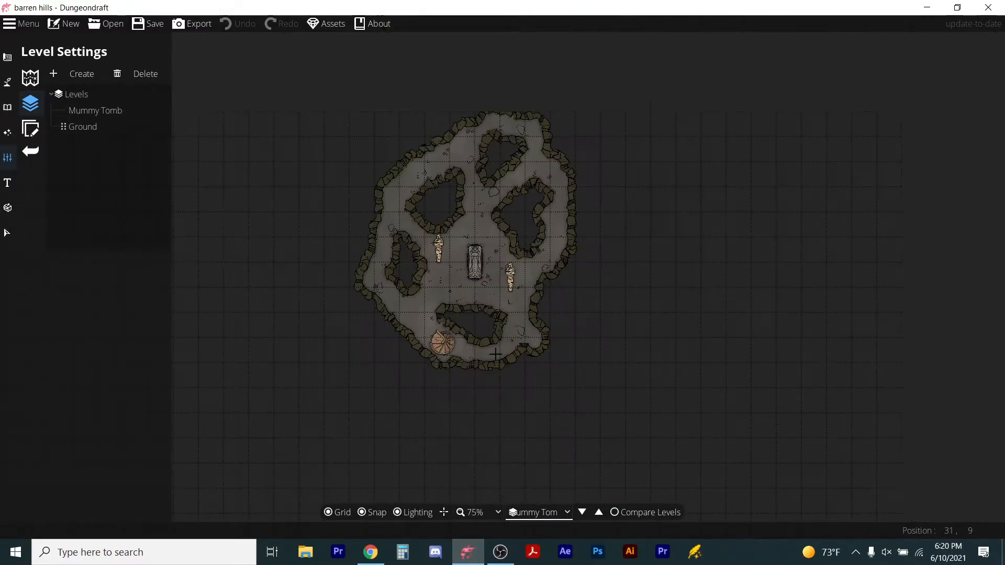
Turn on Compare Levels with Ground as reference, raising reference opacity to about 62% and lowering current level opacity to 70%.
{"action": "left_click", "coordinate": [615, 513]}
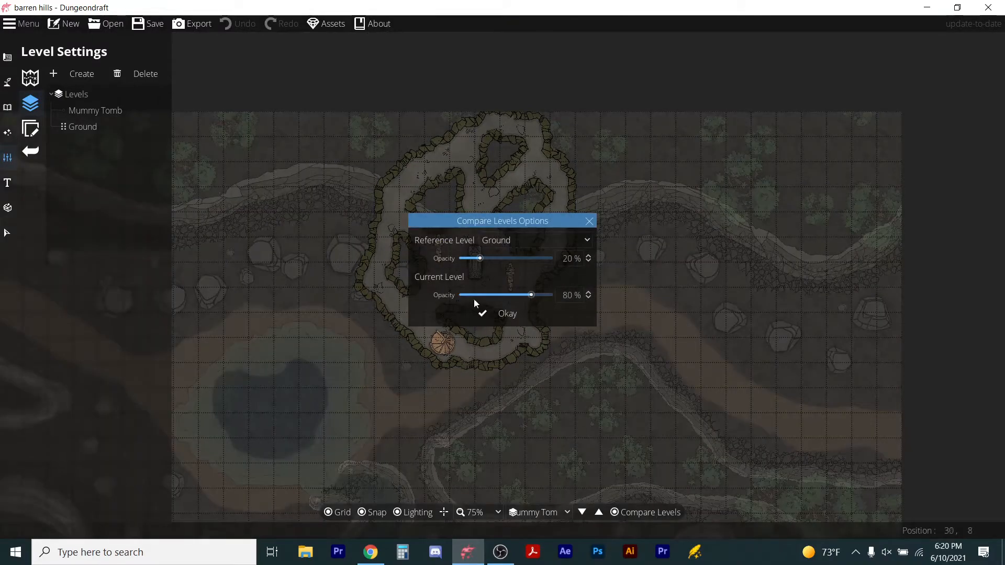
{"action": "left_click_drag", "start_coordinate": [483, 259], "coordinate": [515, 259]}
{"action": "left_click_drag", "start_coordinate": [531, 295], "coordinate": [522, 298]}
{"action": "left_click", "coordinate": [510, 314]}
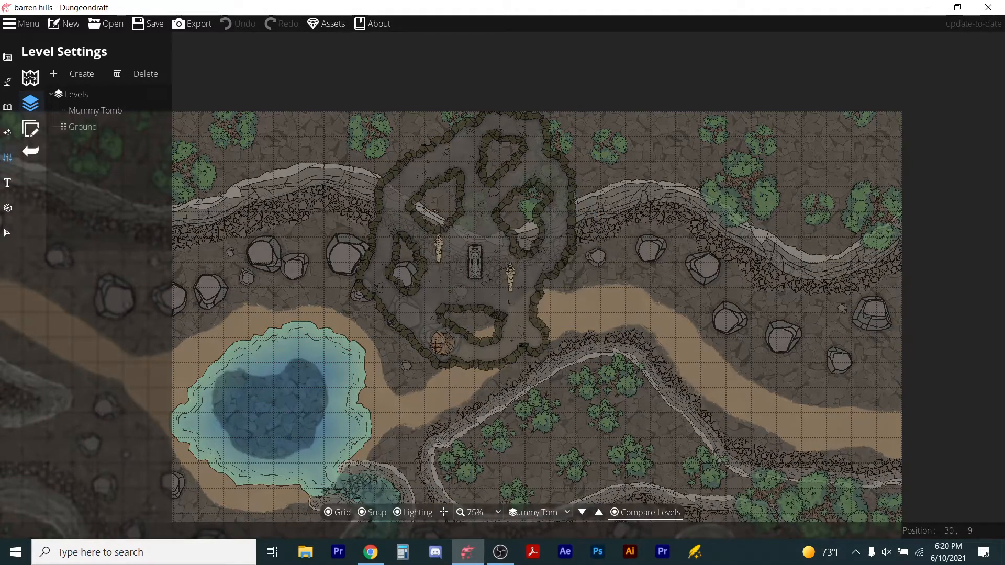
Reopen the Compare Levels options, set reference opacity to 90% and readjust the current level opacity.
{"action": "left_click", "coordinate": [617, 517]}
{"action": "left_click", "coordinate": [617, 517]}
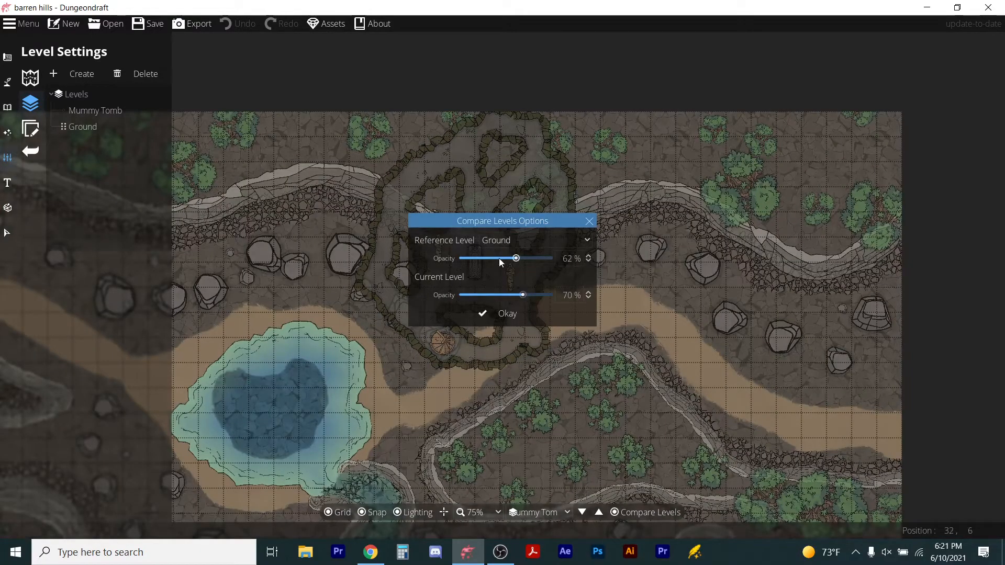
{"action": "left_click_drag", "start_coordinate": [516, 260], "coordinate": [539, 259]}
{"action": "left_click_drag", "start_coordinate": [522, 295], "coordinate": [495, 299]}
{"action": "left_click_drag", "start_coordinate": [429, 223], "coordinate": [741, 206]}
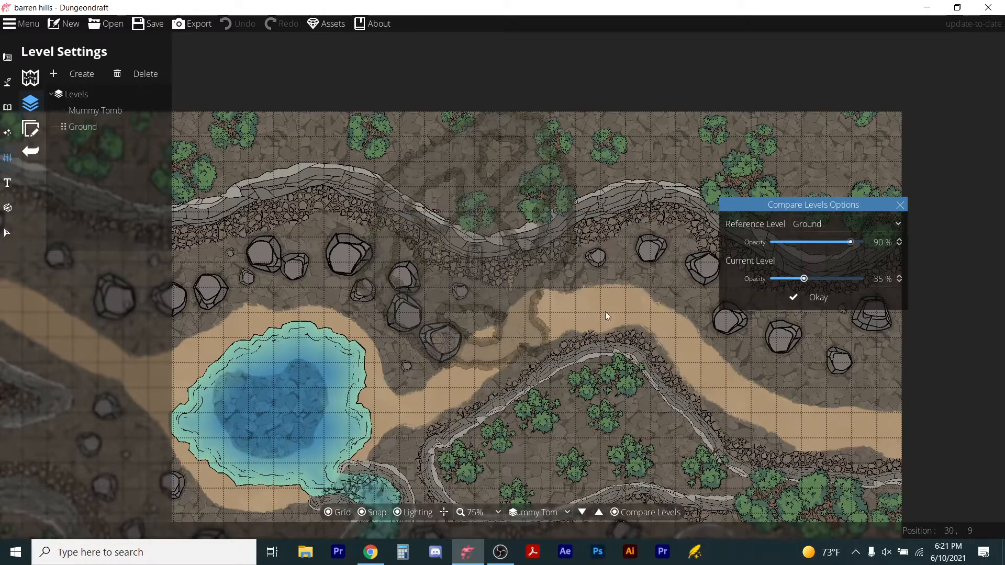
{"action": "left_click_drag", "start_coordinate": [808, 280], "coordinate": [833, 280]}
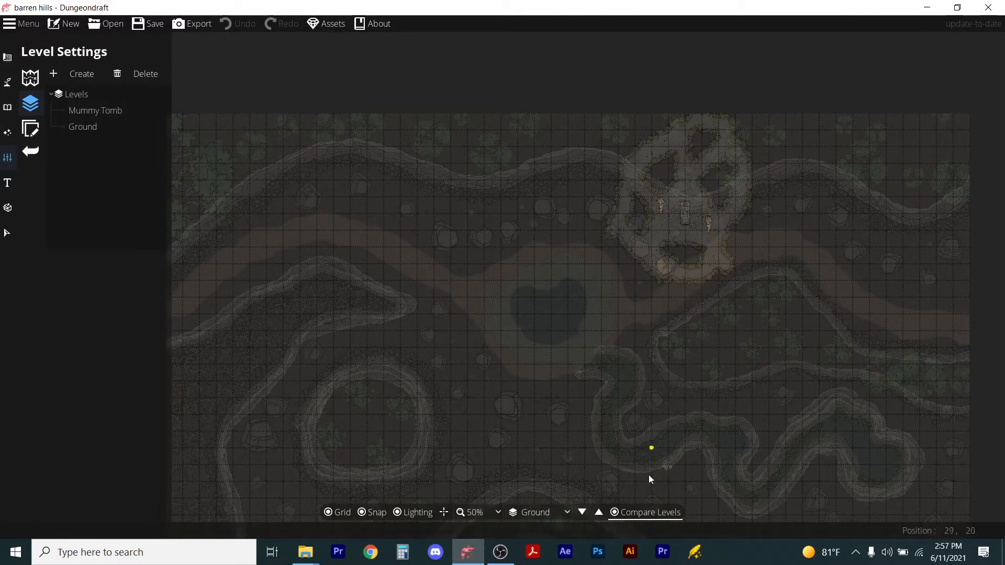
Turn off Compare Levels and inspect the ground map's pond, river and ravine areas at various zooms.
{"action": "left_click", "coordinate": [615, 513]}
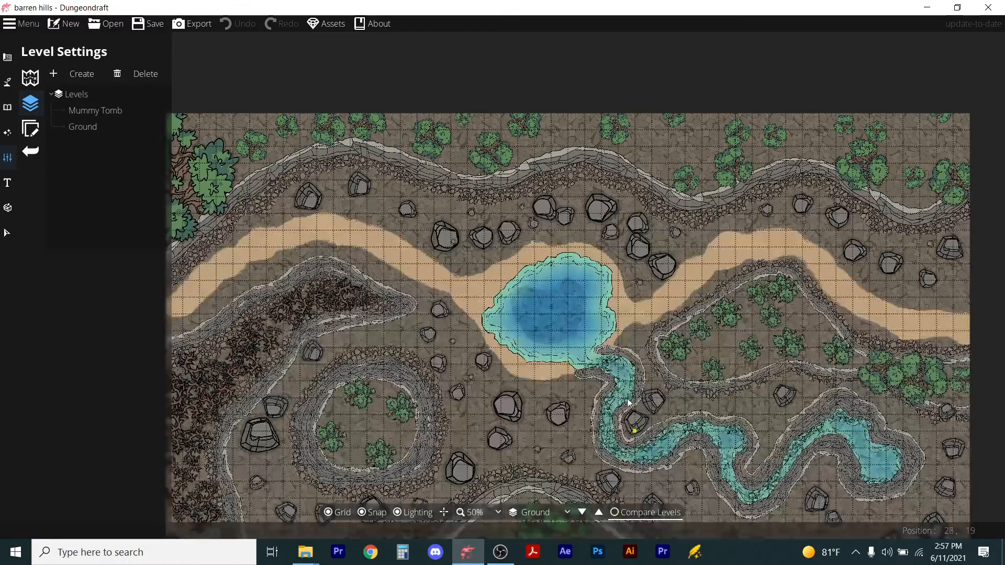
{"action": "scroll", "coordinate": [508, 392], "scroll_direction": "down", "scroll_amount": 2}
{"action": "scroll", "coordinate": [506, 387], "scroll_direction": "up", "scroll_amount": 2}
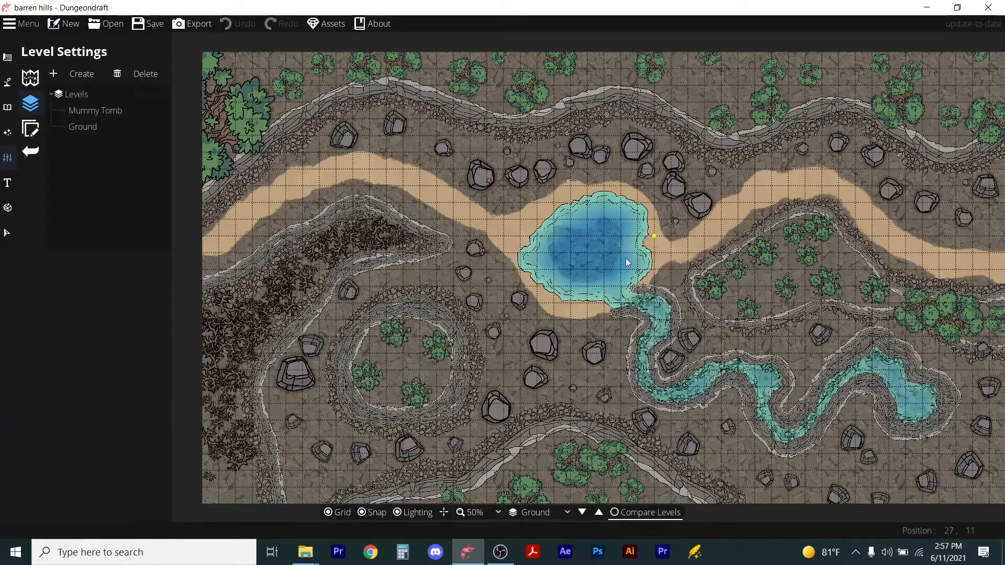
{"action": "scroll", "coordinate": [610, 239], "scroll_direction": "up", "scroll_amount": 3}
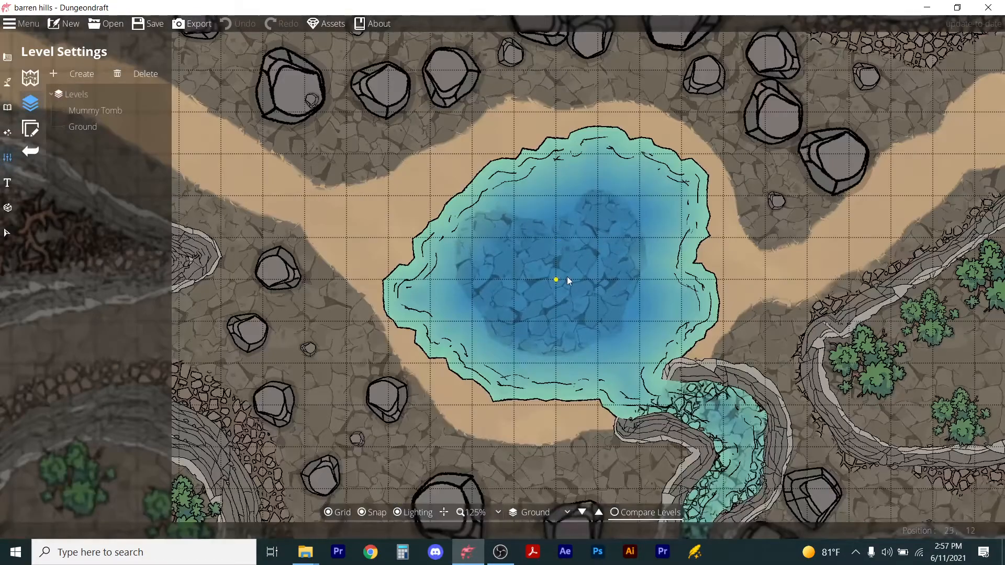
{"action": "scroll", "coordinate": [577, 241], "scroll_direction": "down", "scroll_amount": 4}
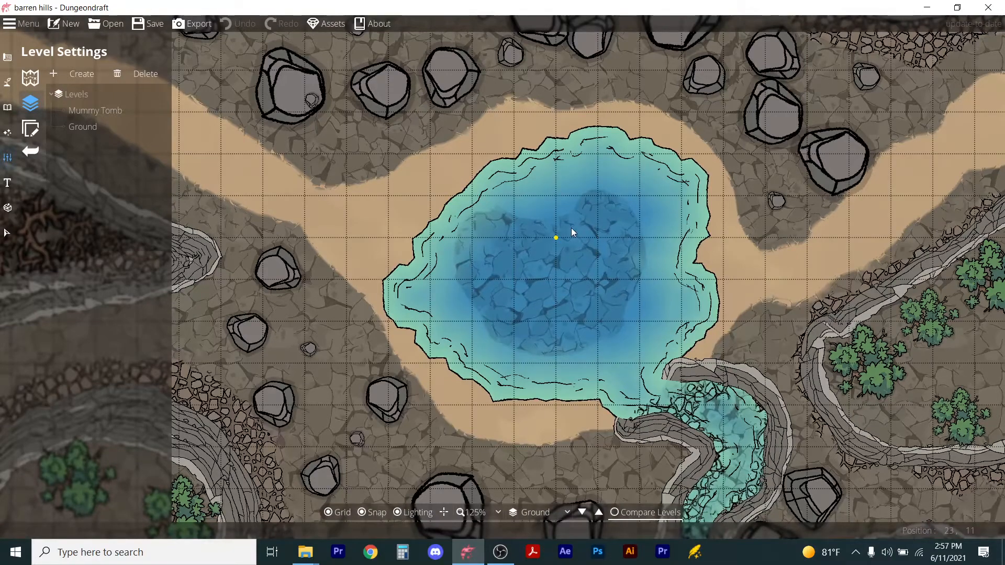
{"action": "scroll", "coordinate": [650, 312], "scroll_direction": "up", "scroll_amount": 3}
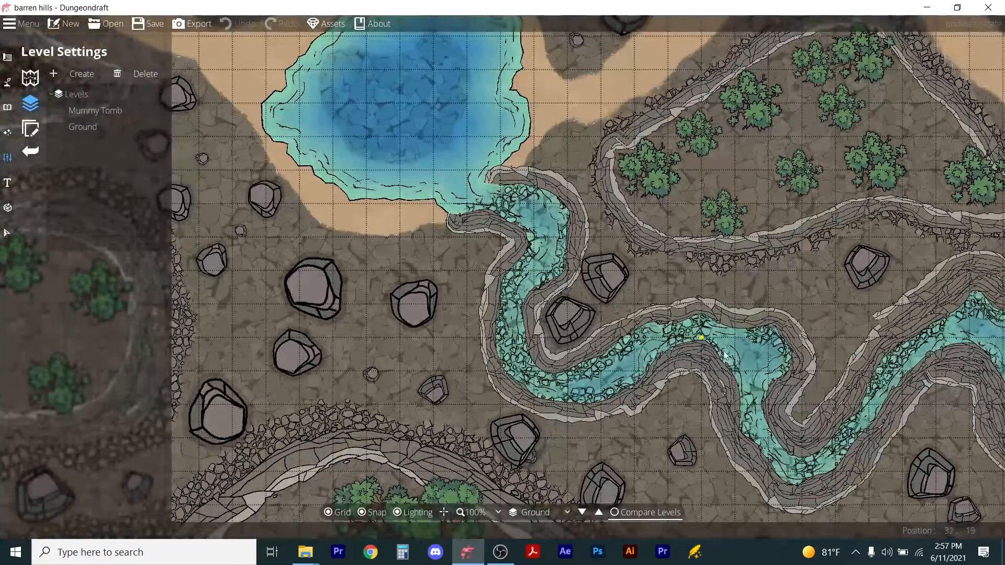
{"action": "left_click_drag", "start_coordinate": [911, 365], "coordinate": [729, 346]}
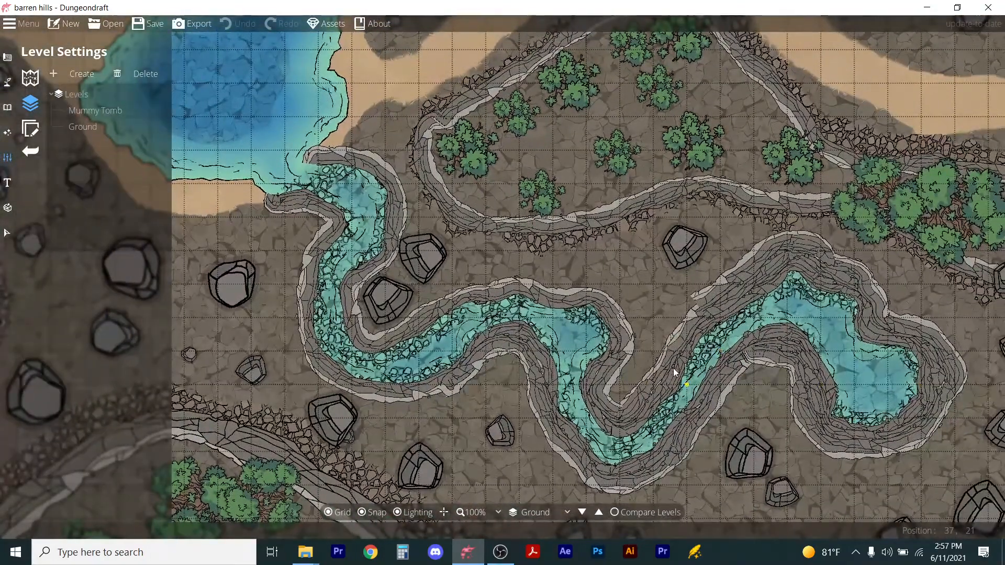
{"action": "scroll", "coordinate": [545, 332], "scroll_direction": "down", "scroll_amount": 5}
{"action": "left_click_drag", "start_coordinate": [291, 333], "coordinate": [509, 322]}
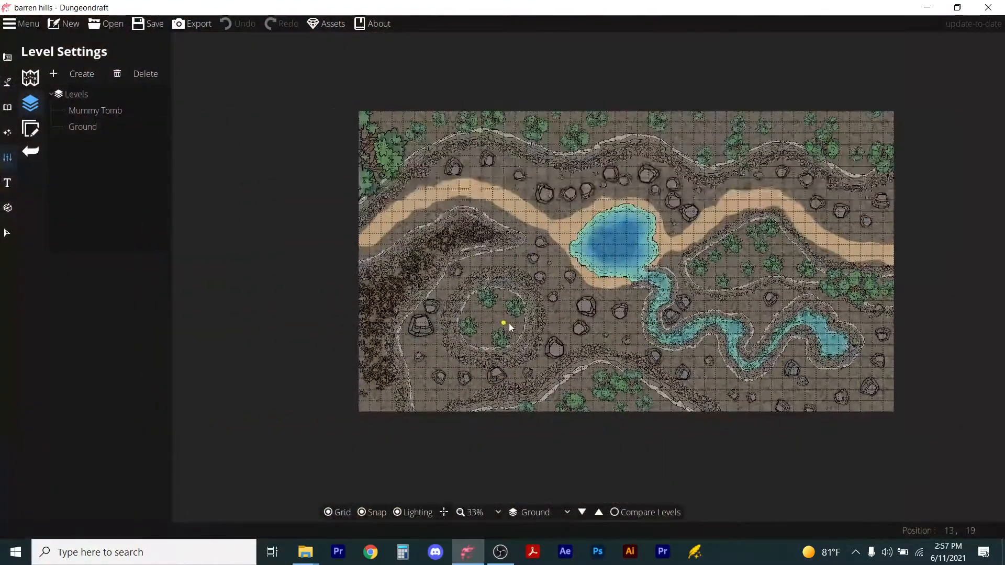
{"action": "scroll", "coordinate": [464, 298], "scroll_direction": "up", "scroll_amount": 5}
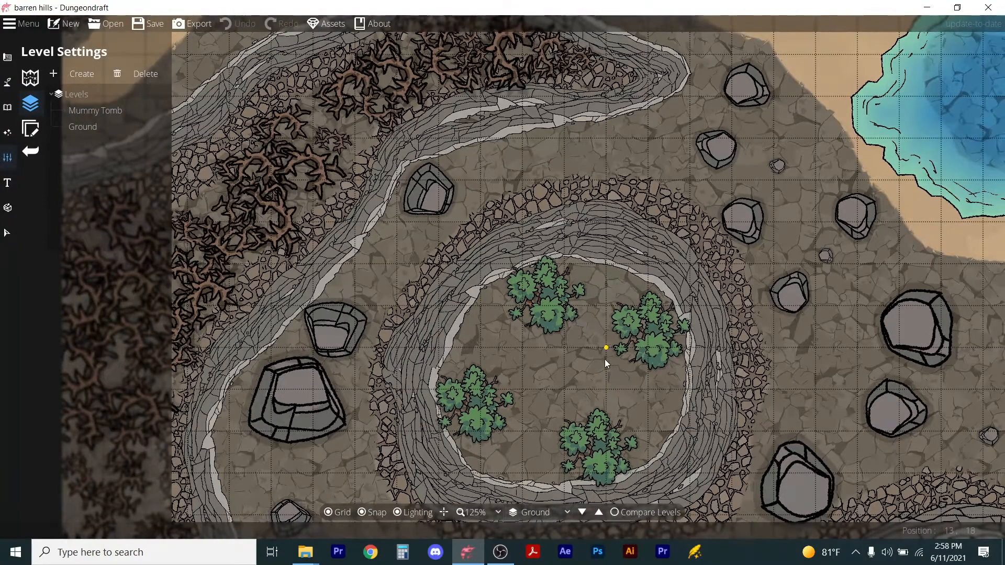
{"action": "scroll", "coordinate": [545, 337], "scroll_direction": "down", "scroll_amount": 1}
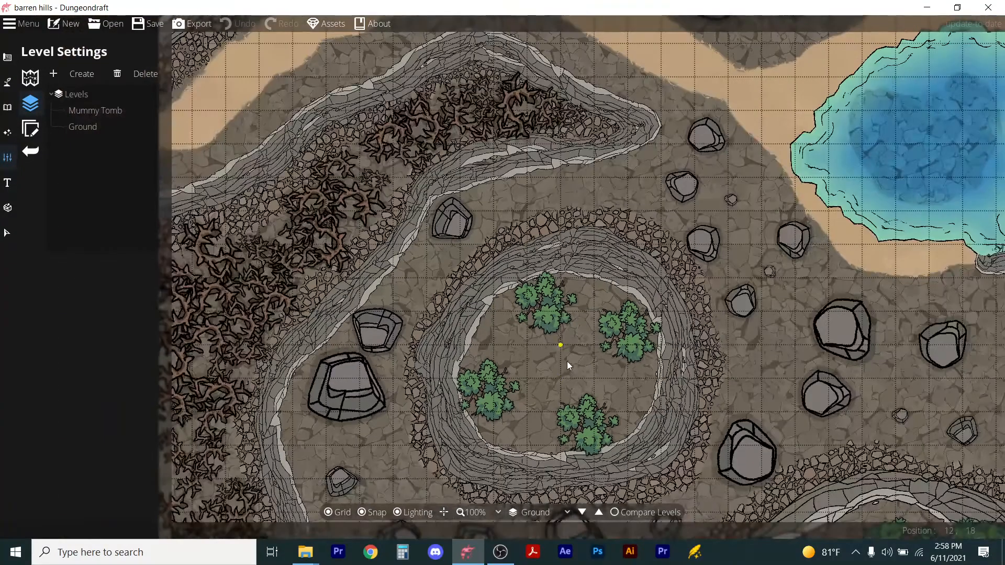
{"action": "scroll", "coordinate": [568, 365], "scroll_direction": "down", "scroll_amount": 3}
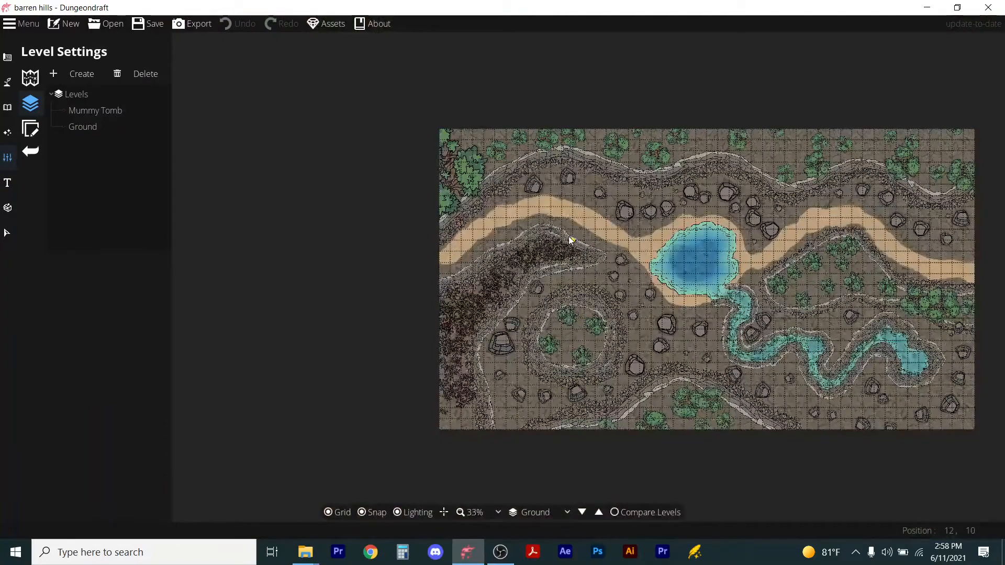
{"action": "scroll", "coordinate": [570, 240], "scroll_direction": "up", "scroll_amount": 4}
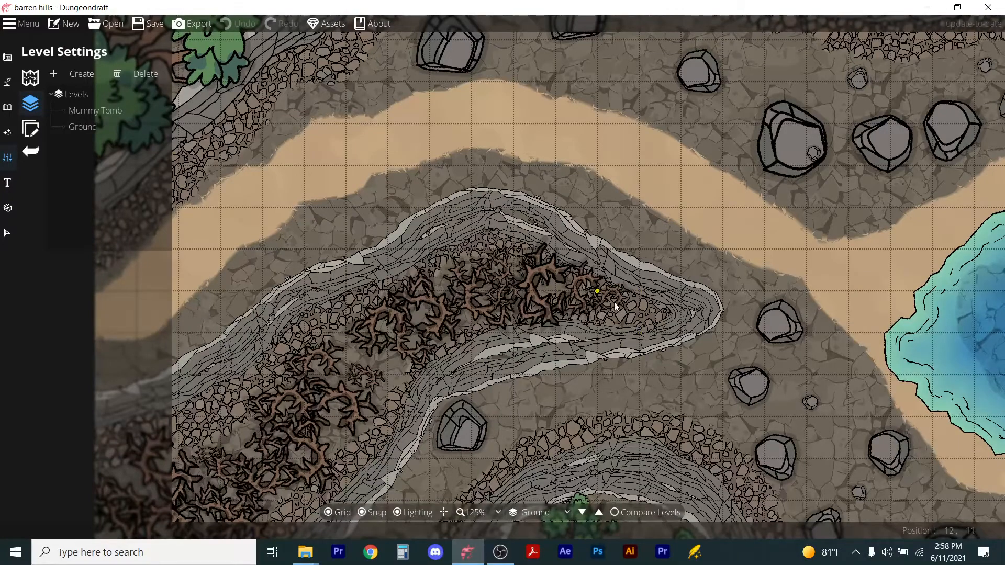
{"action": "scroll", "coordinate": [608, 313], "scroll_direction": "down", "scroll_amount": 1}
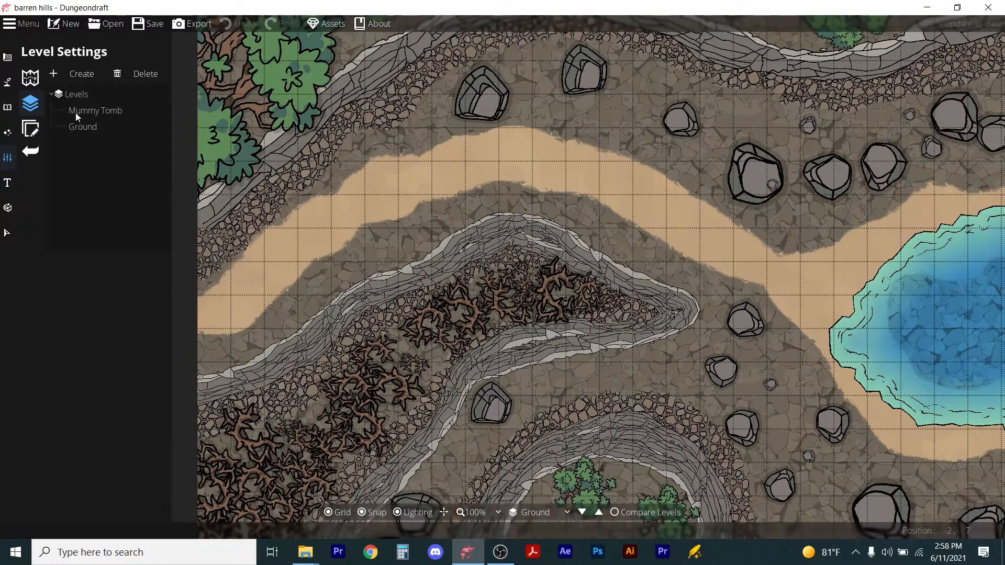
Create a new level labelled Ravine Cave and switch to it.
{"action": "left_click", "coordinate": [75, 74]}
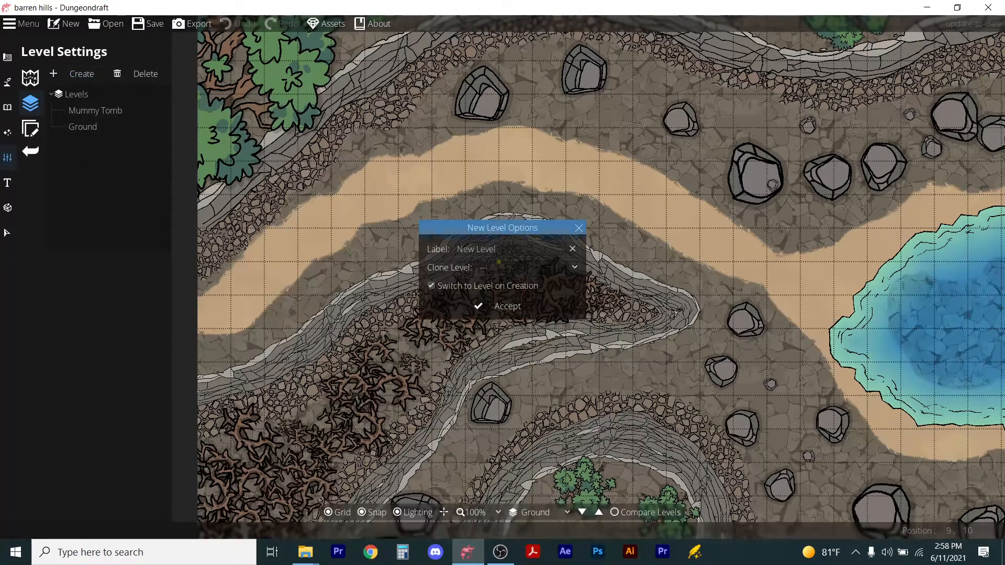
{"action": "double_click", "coordinate": [539, 241]}
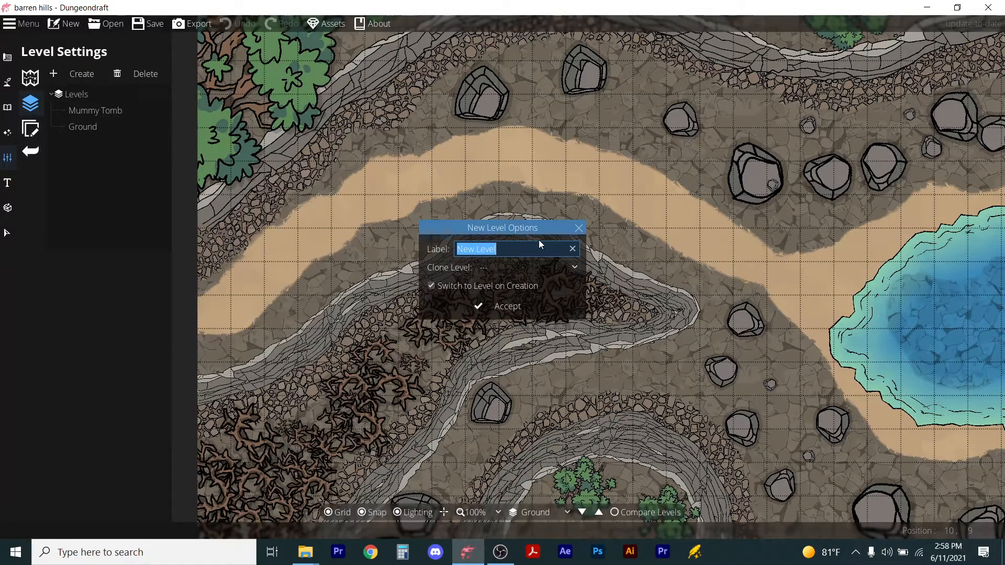
{"action": "type", "text": "Rvain"}
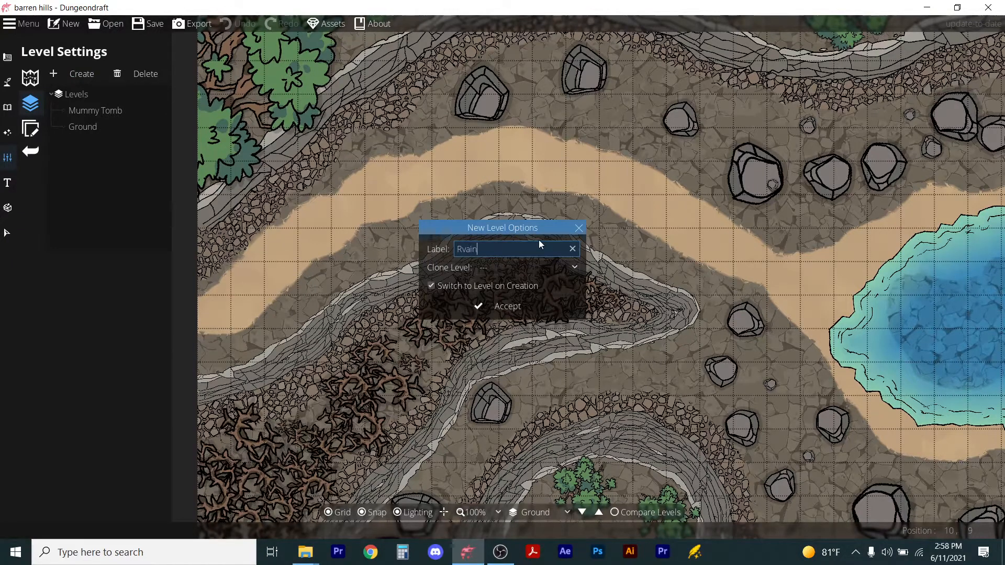
{"action": "key", "text": "BackSpace"}
{"action": "key", "text": "BackSpace"}
{"action": "key", "text": "BackSpace"}
{"action": "key", "text": "BackSpace"}
{"action": "type", "text": "avine Cave"}
{"action": "left_click", "coordinate": [504, 303]}
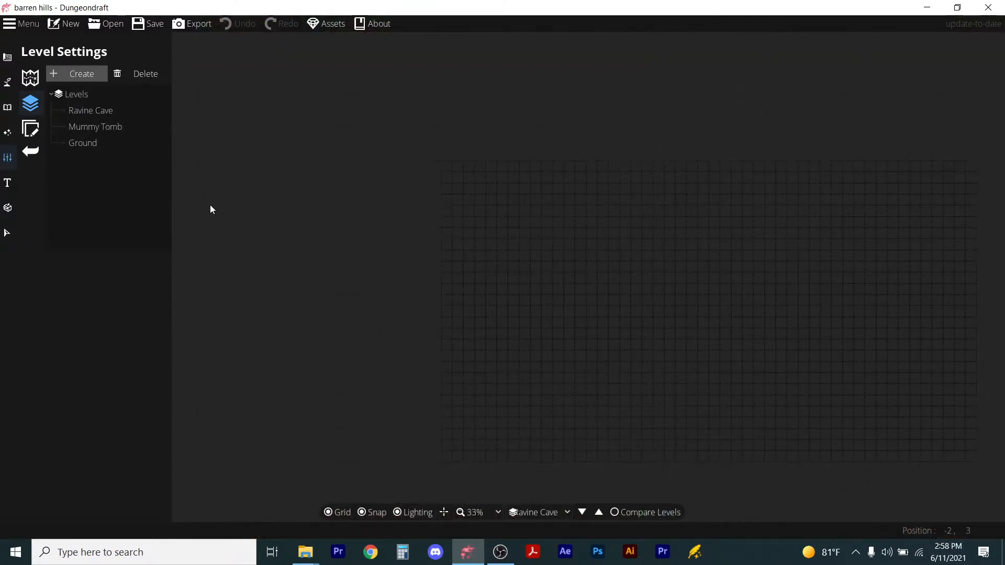
Enable Compare Levels with Ground as reference at 53% opacity and the current level at 54%.
{"action": "left_click", "coordinate": [617, 513]}
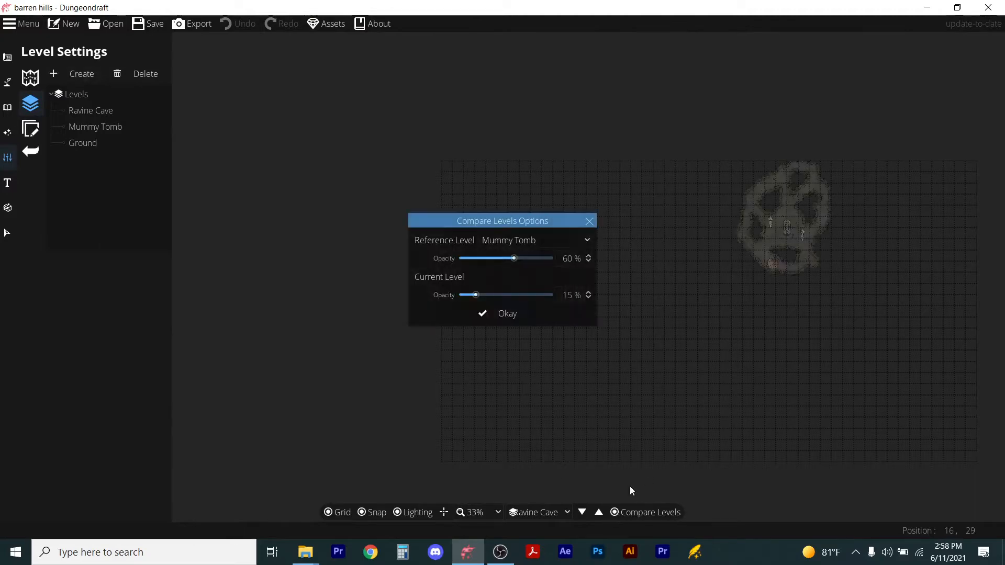
{"action": "left_click", "coordinate": [539, 241]}
{"action": "left_click", "coordinate": [489, 273]}
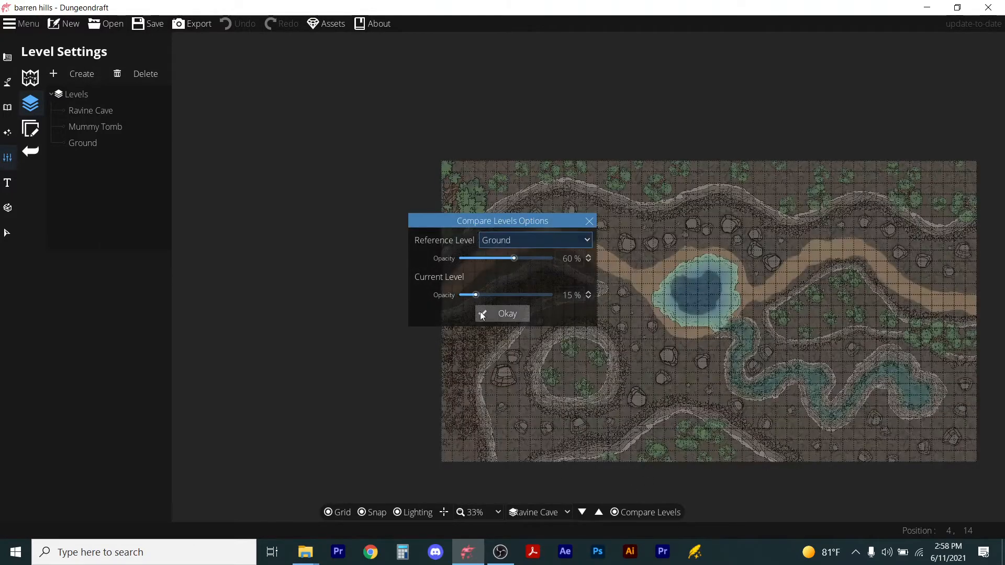
{"action": "mouse_move", "coordinate": [476, 295]}
{"action": "left_mouse_down"}
{"action": "mouse_move", "coordinate": [507, 295]}
{"action": "mouse_move", "coordinate": [495, 296]}
{"action": "left_mouse_up"}
{"action": "mouse_move", "coordinate": [513, 258]}
{"action": "left_mouse_down"}
{"action": "mouse_move", "coordinate": [531, 259]}
{"action": "mouse_move", "coordinate": [513, 261]}
{"action": "left_mouse_up"}
{"action": "left_click_drag", "start_coordinate": [495, 295], "coordinate": [509, 295]}
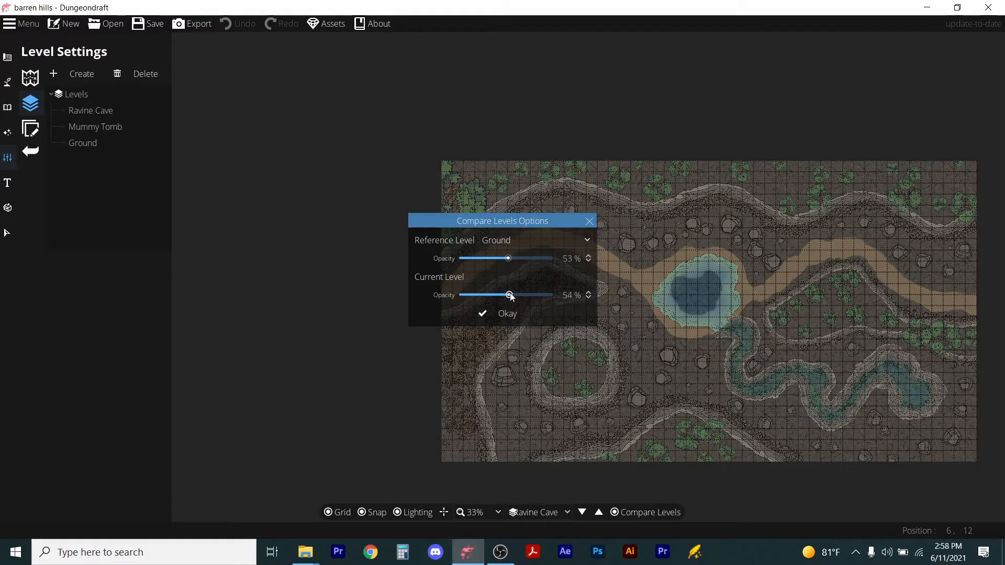
{"action": "left_click", "coordinate": [510, 312]}
{"action": "scroll", "coordinate": [577, 269], "scroll_direction": "up", "scroll_amount": 4}
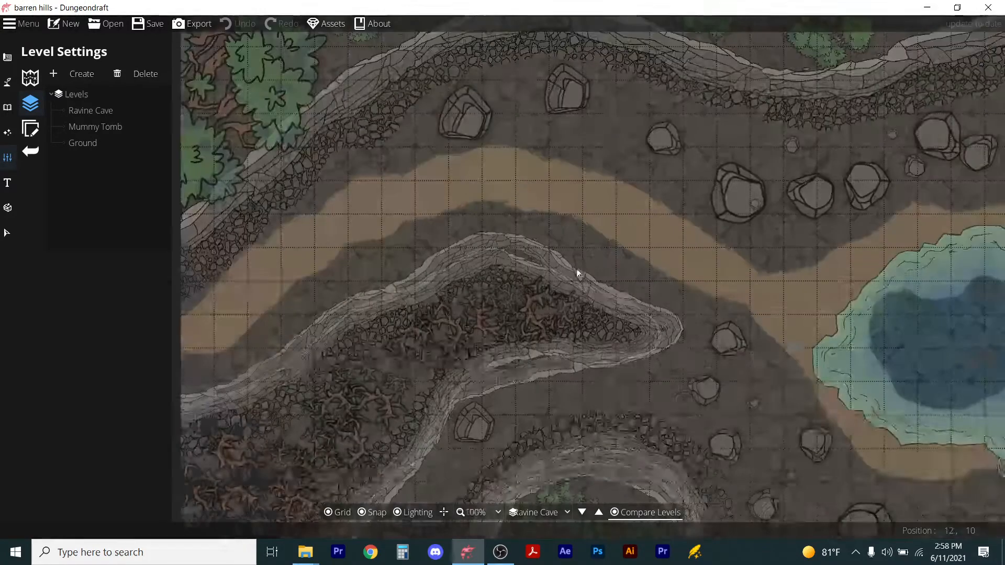
{"action": "scroll", "coordinate": [647, 444], "scroll_direction": "down", "scroll_amount": 2}
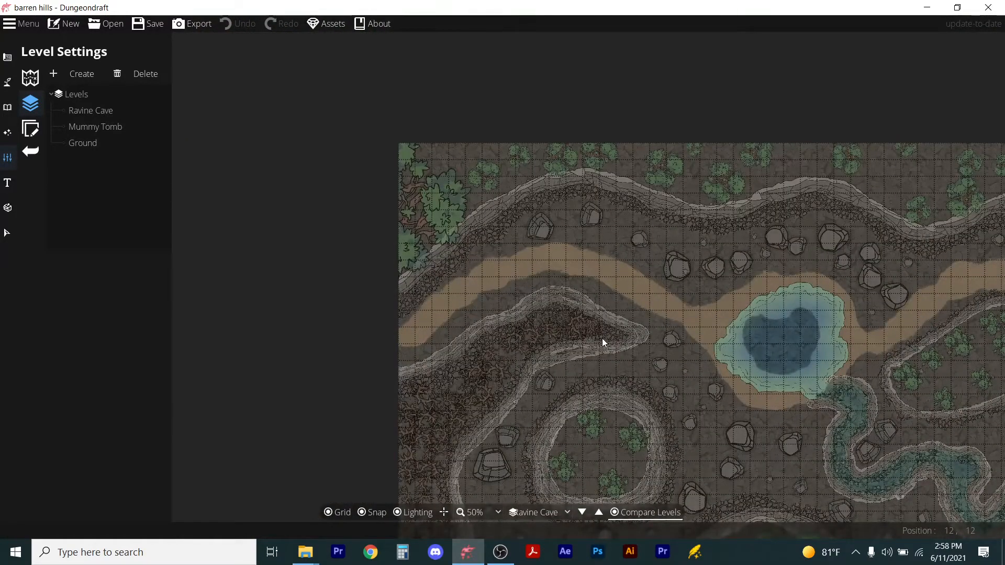
Open the Cave Brush and set its ground colour to hex 98988d.
{"action": "left_click", "coordinate": [29, 76]}
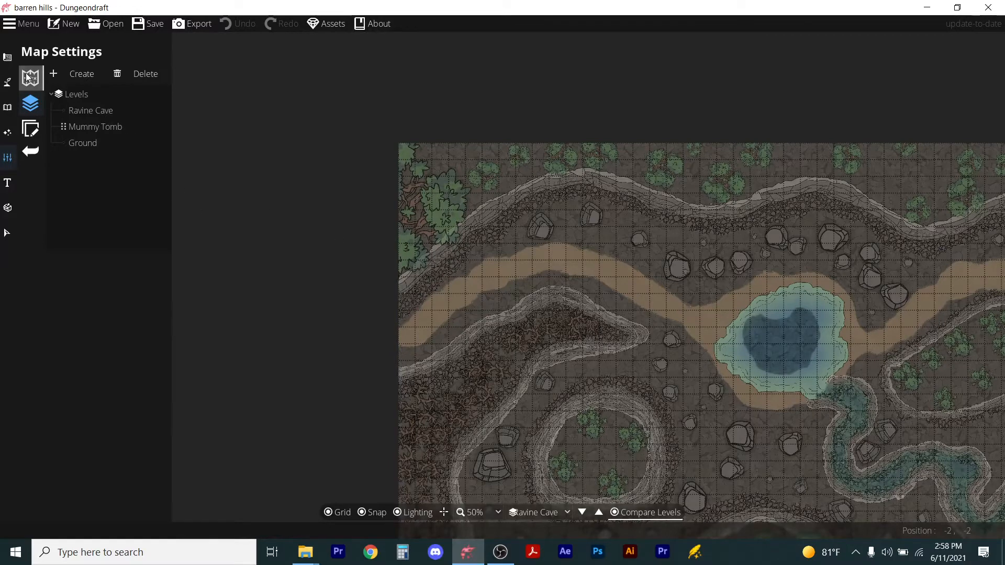
{"action": "left_click", "coordinate": [7, 56]}
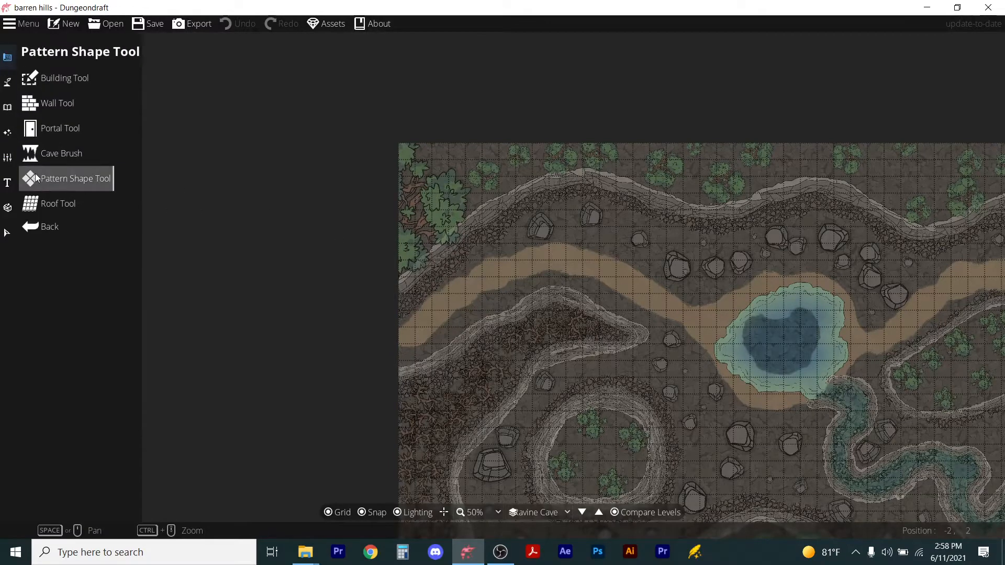
{"action": "left_click", "coordinate": [33, 155]}
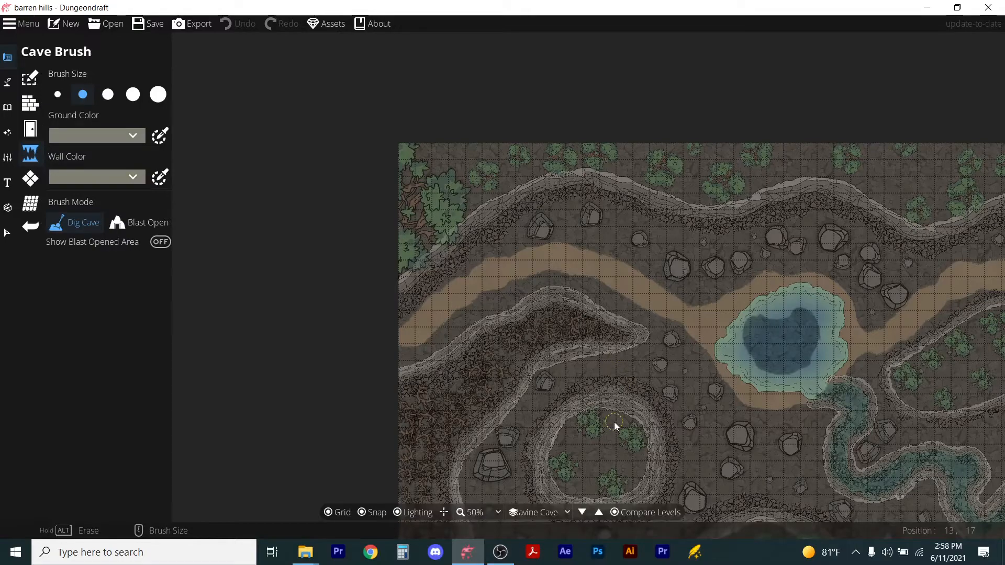
{"action": "scroll", "coordinate": [615, 427], "scroll_direction": "up", "scroll_amount": 2}
{"action": "scroll", "coordinate": [616, 436], "scroll_direction": "down", "scroll_amount": 2}
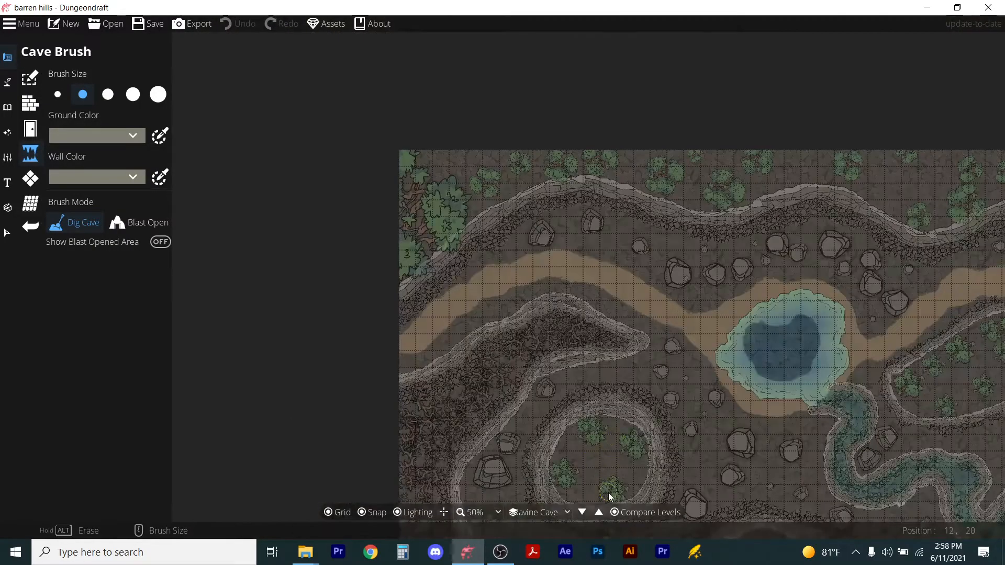
{"action": "scroll", "coordinate": [609, 492], "scroll_direction": "up", "scroll_amount": 1}
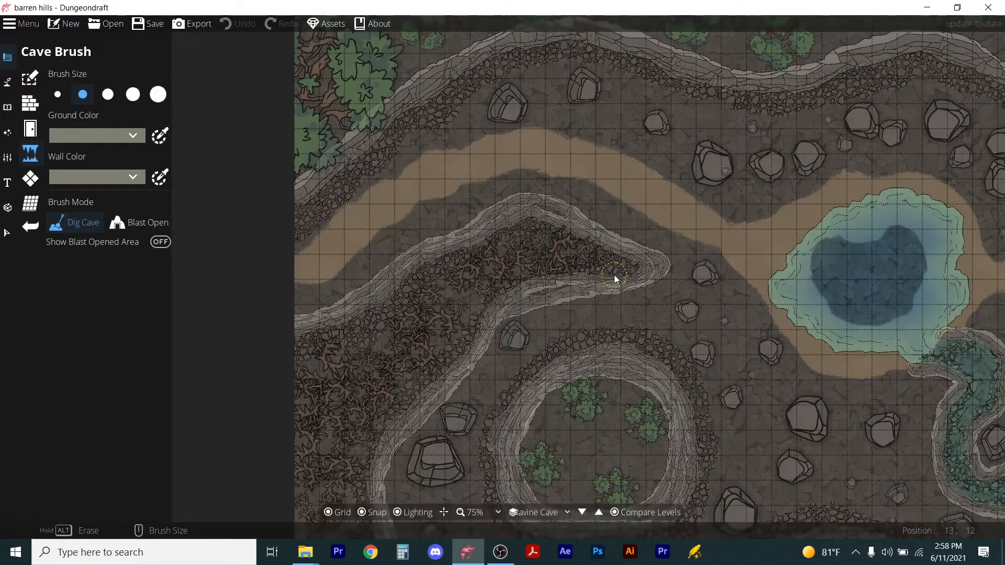
{"action": "scroll", "coordinate": [616, 342], "scroll_direction": "up", "scroll_amount": 1}
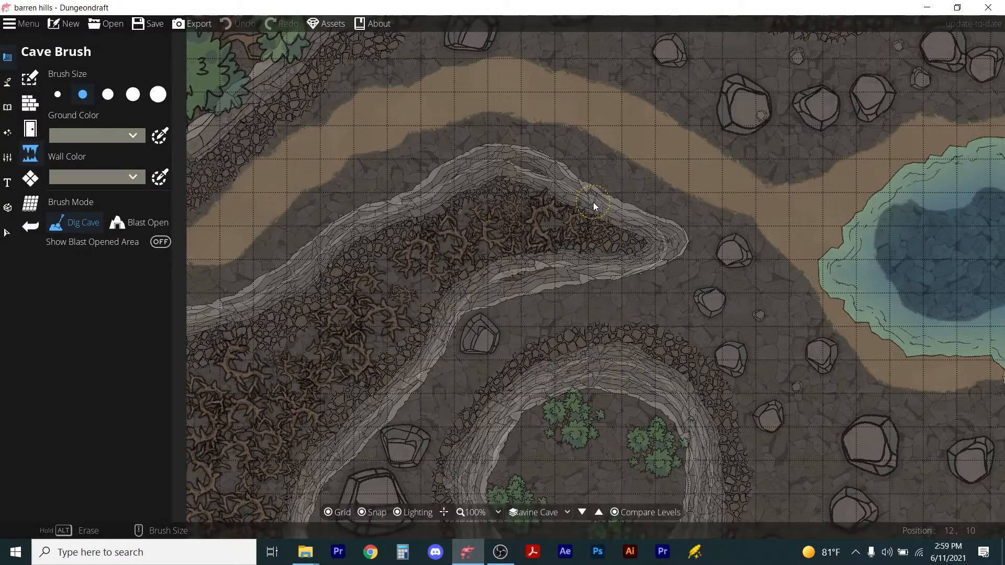
{"action": "left_click", "coordinate": [120, 137]}
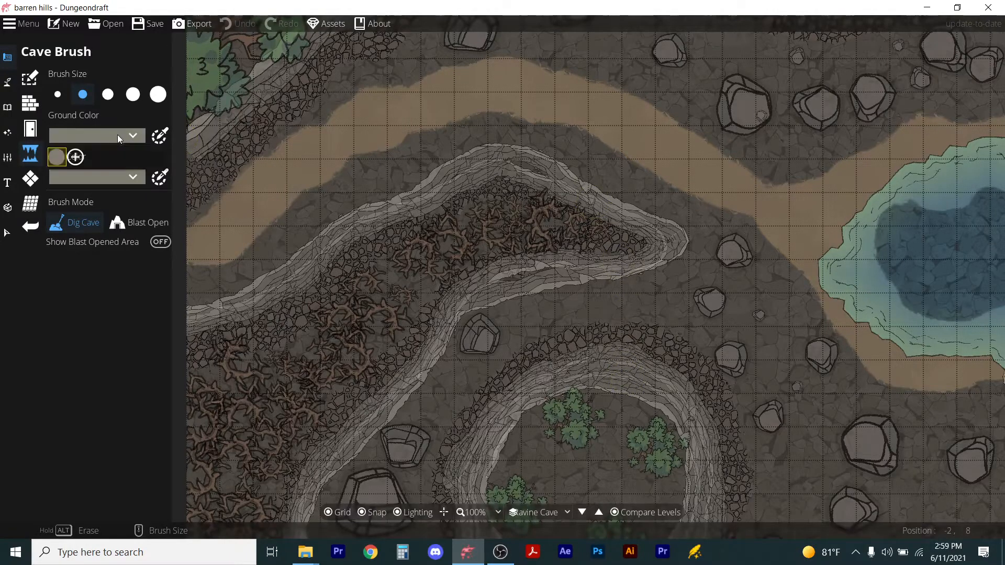
{"action": "left_click", "coordinate": [160, 136]}
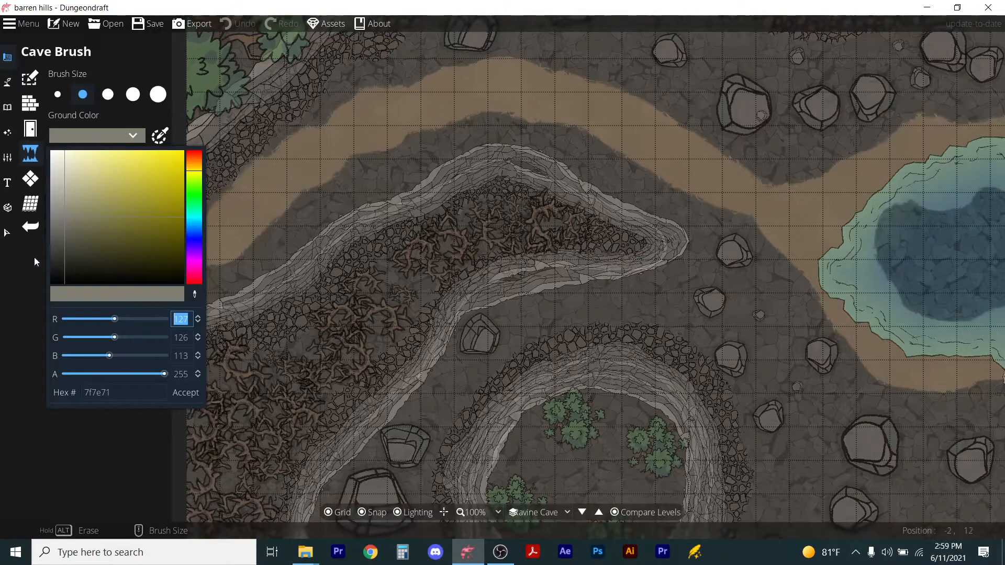
{"action": "left_click_drag", "start_coordinate": [59, 225], "coordinate": [61, 205]}
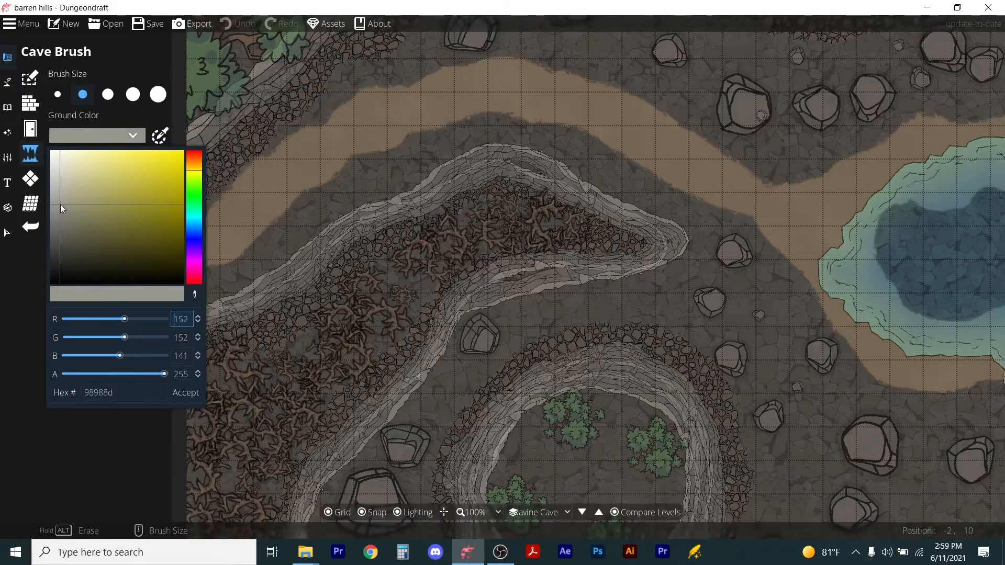
{"action": "left_click", "coordinate": [188, 398]}
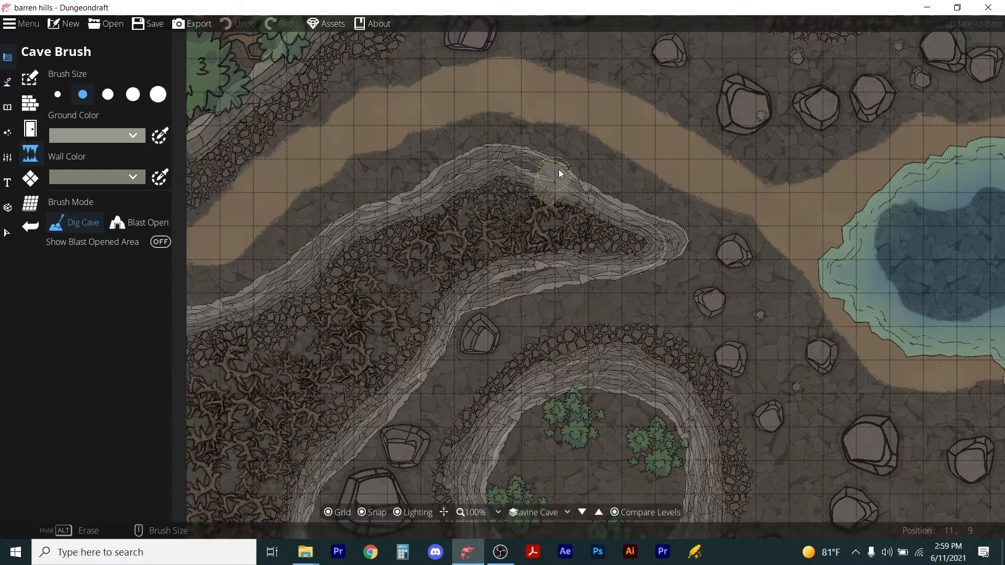
Dig a curving cave passage from the ravine tip around toward the hollow, then blast open its western end at the ravine.
{"action": "left_click_drag", "start_coordinate": [571, 158], "coordinate": [589, 147]}
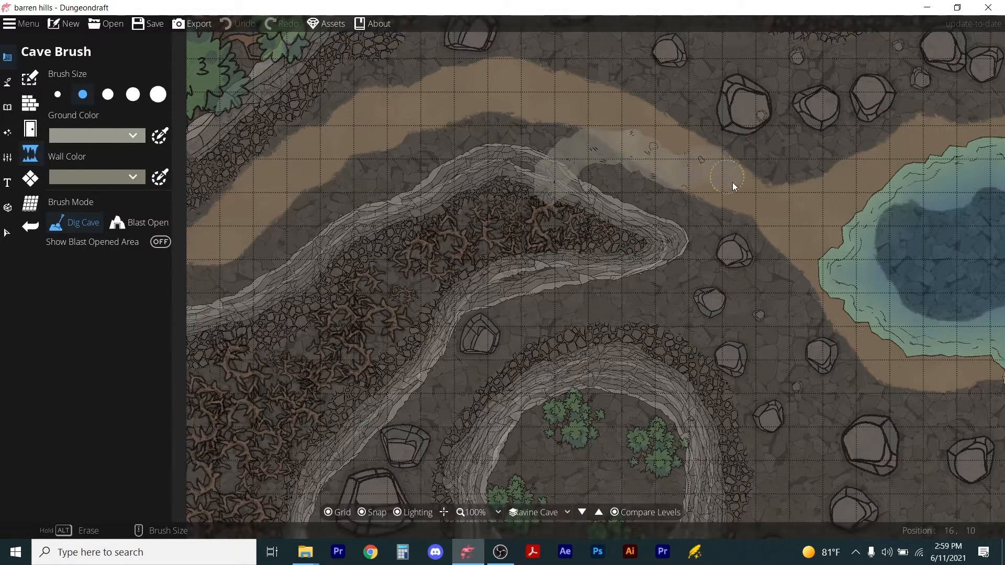
{"action": "mouse_move", "coordinate": [744, 243]}
{"action": "left_mouse_down"}
{"action": "mouse_move", "coordinate": [732, 278]}
{"action": "mouse_move", "coordinate": [717, 285]}
{"action": "left_mouse_up"}
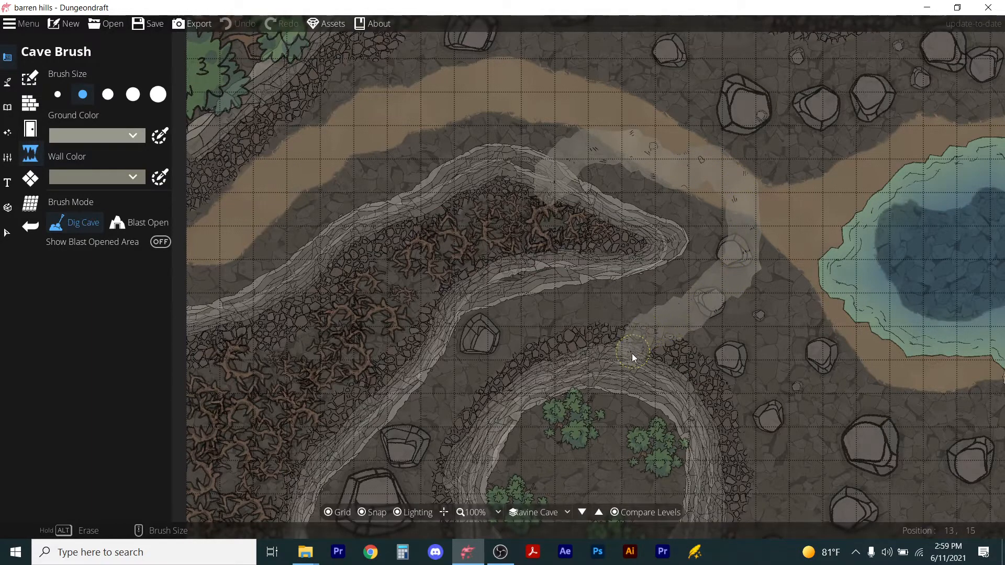
{"action": "left_click_drag", "start_coordinate": [623, 385], "coordinate": [624, 385]}
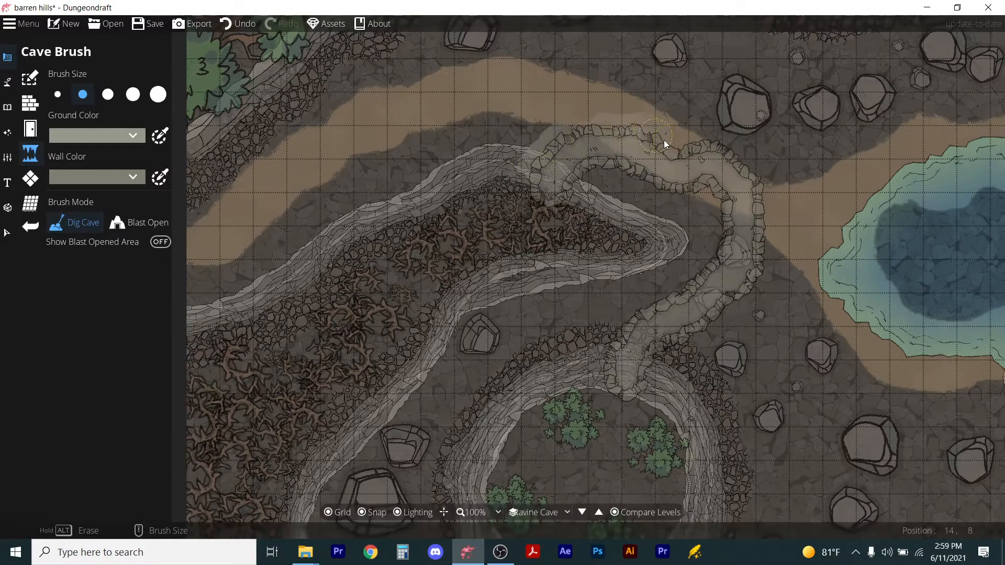
{"action": "left_click_drag", "start_coordinate": [695, 146], "coordinate": [703, 143]}
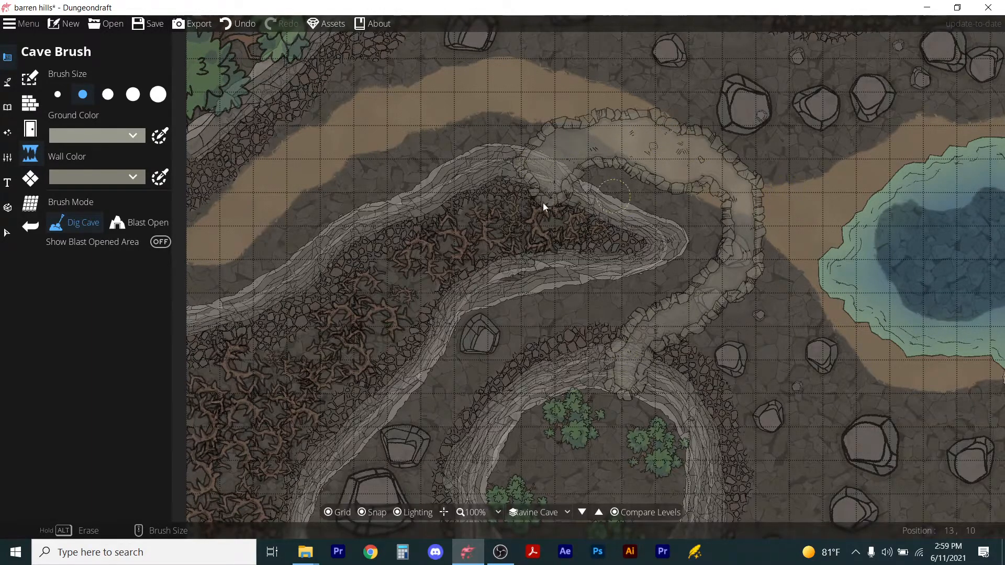
{"action": "left_click", "coordinate": [154, 225]}
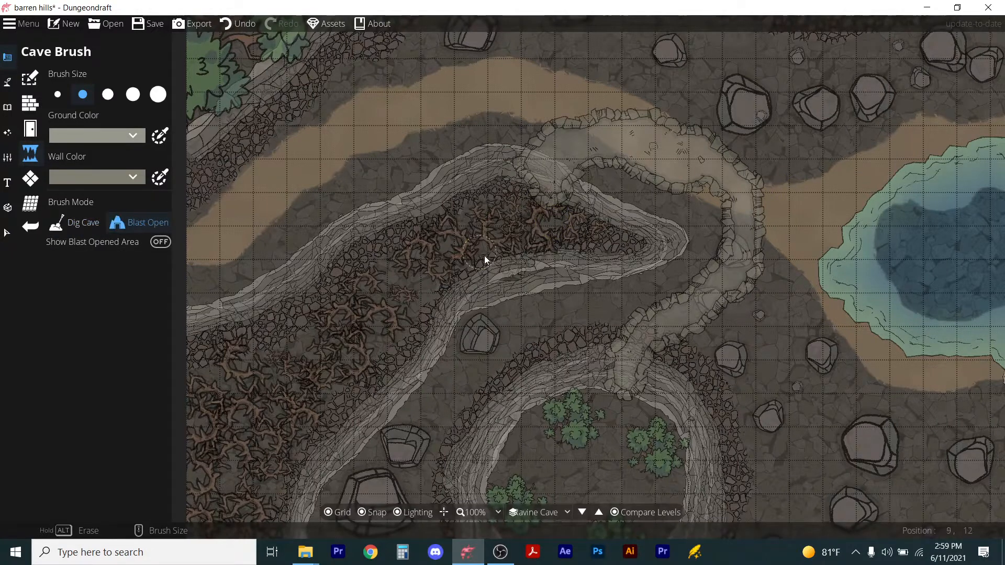
{"action": "left_click", "coordinate": [544, 197]}
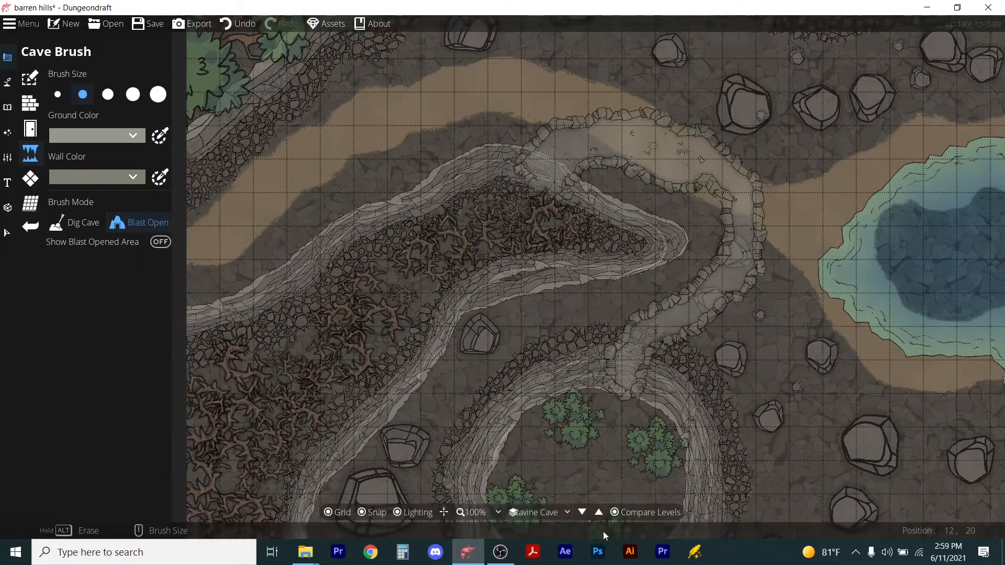
Re-enable Compare Levels with Ground as the reference level.
{"action": "left_click", "coordinate": [618, 513]}
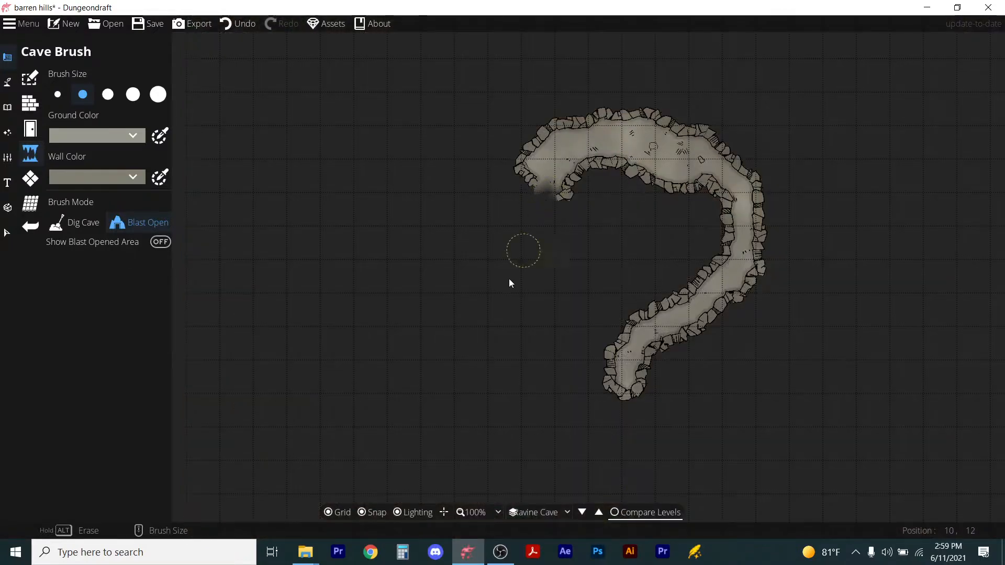
{"action": "left_click", "coordinate": [615, 513]}
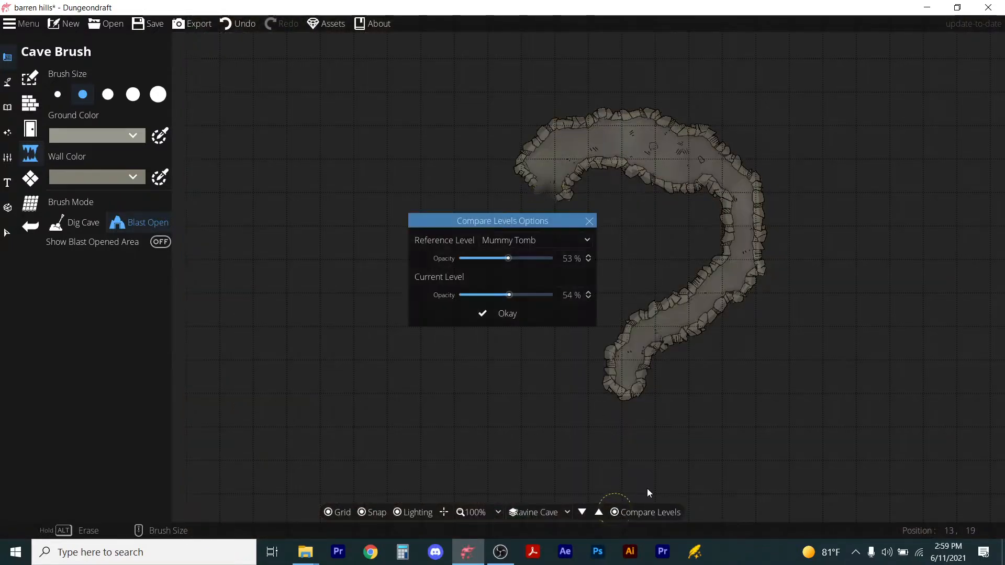
{"action": "left_click", "coordinate": [525, 240]}
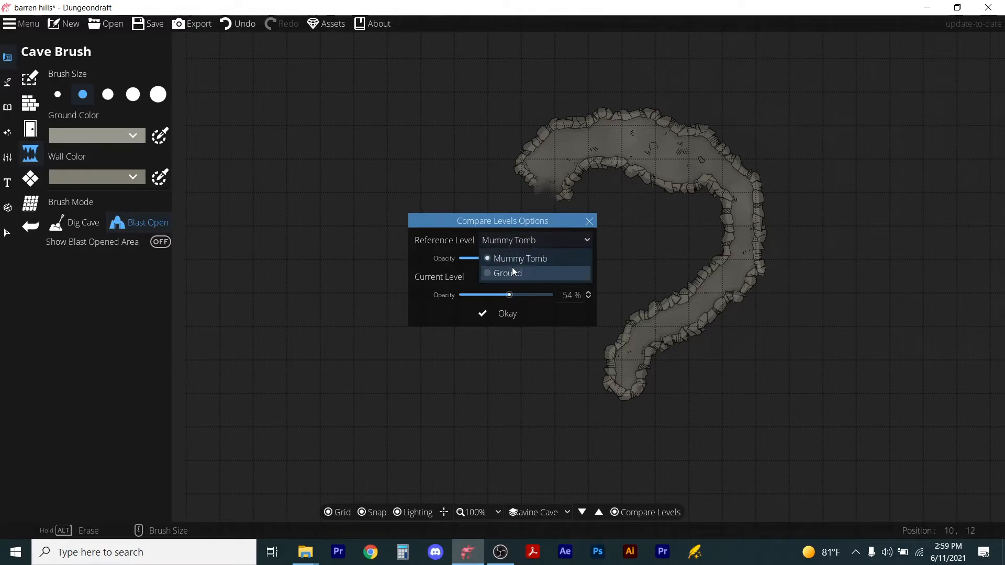
{"action": "left_click", "coordinate": [501, 272]}
{"action": "left_click", "coordinate": [532, 313]}
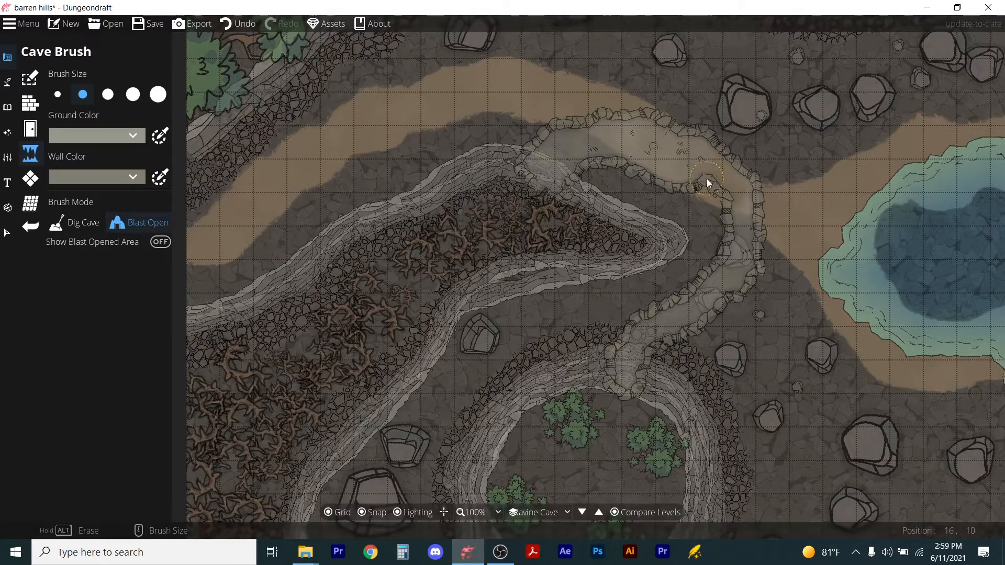
Widen the passage at its upper bend and along its lower stretch with the Dig Cave mode.
{"action": "left_click_drag", "start_coordinate": [706, 178], "coordinate": [746, 197]}
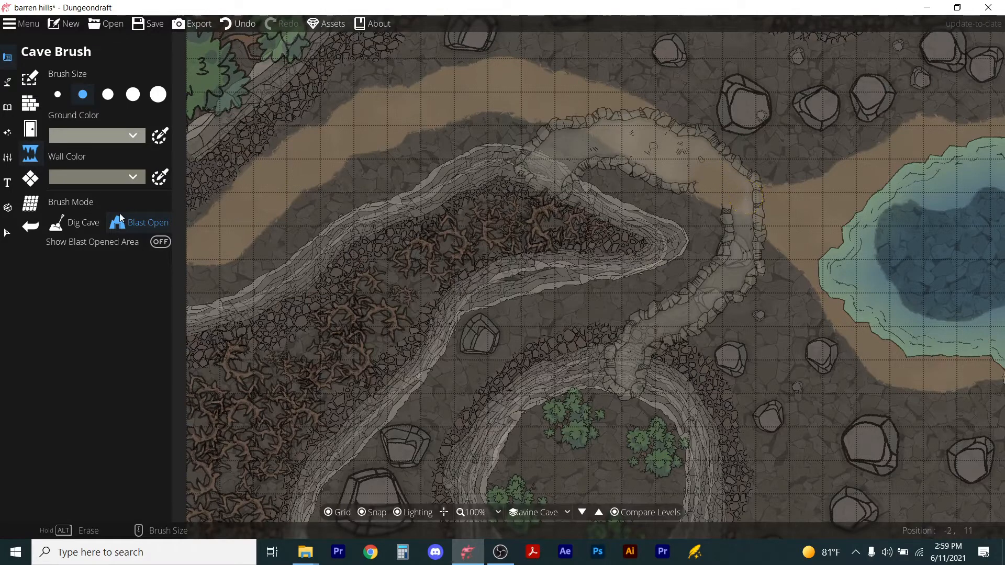
{"action": "key", "text": "ctrl+z"}
{"action": "left_click", "coordinate": [78, 221]}
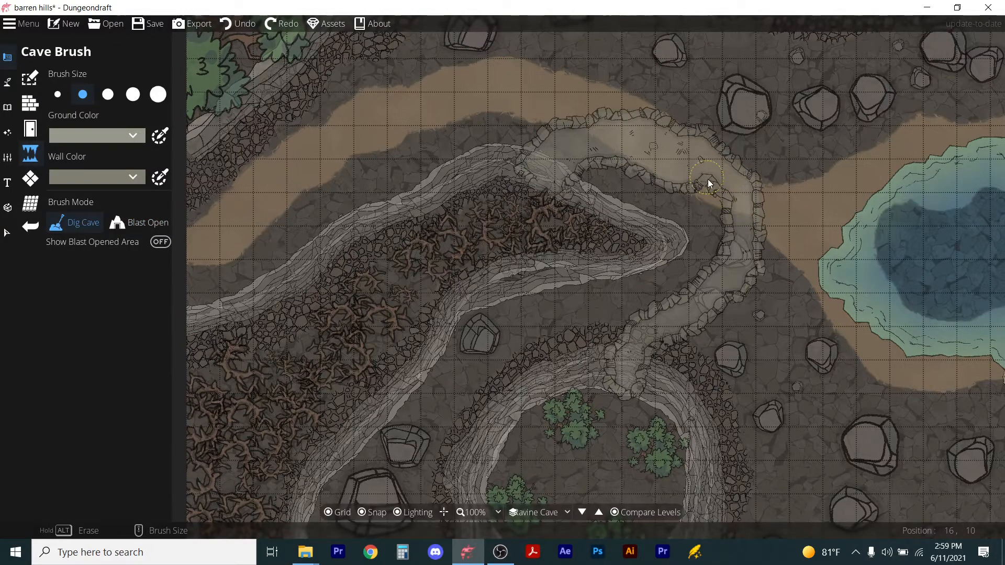
{"action": "left_click", "coordinate": [708, 179]}
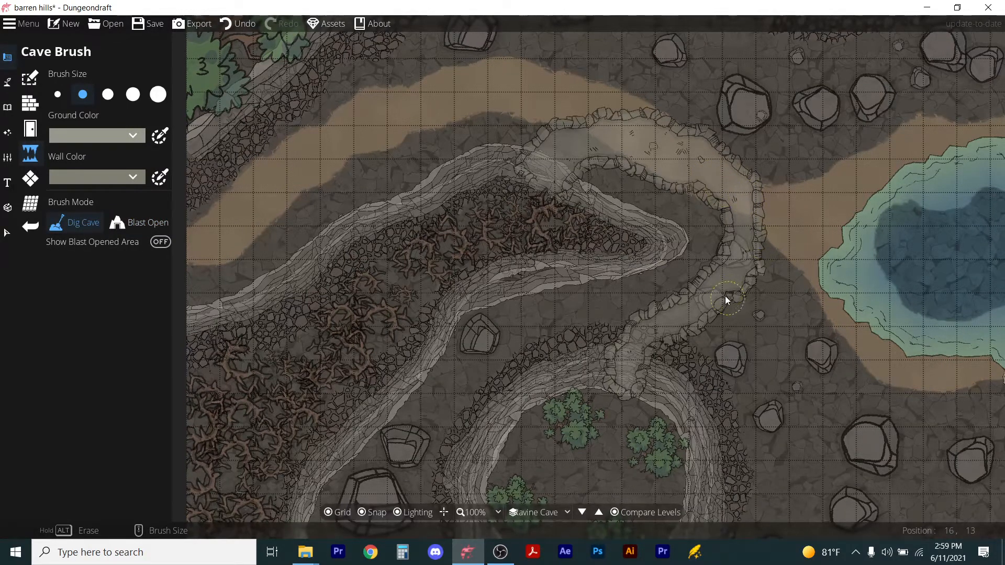
{"action": "left_click_drag", "start_coordinate": [695, 326], "coordinate": [710, 309]}
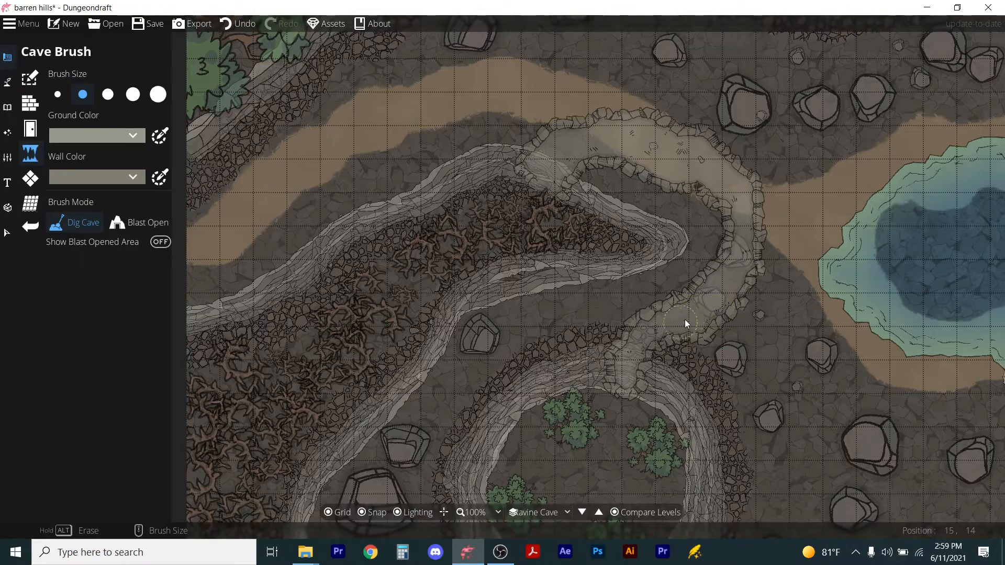
{"action": "left_click", "coordinate": [662, 338]}
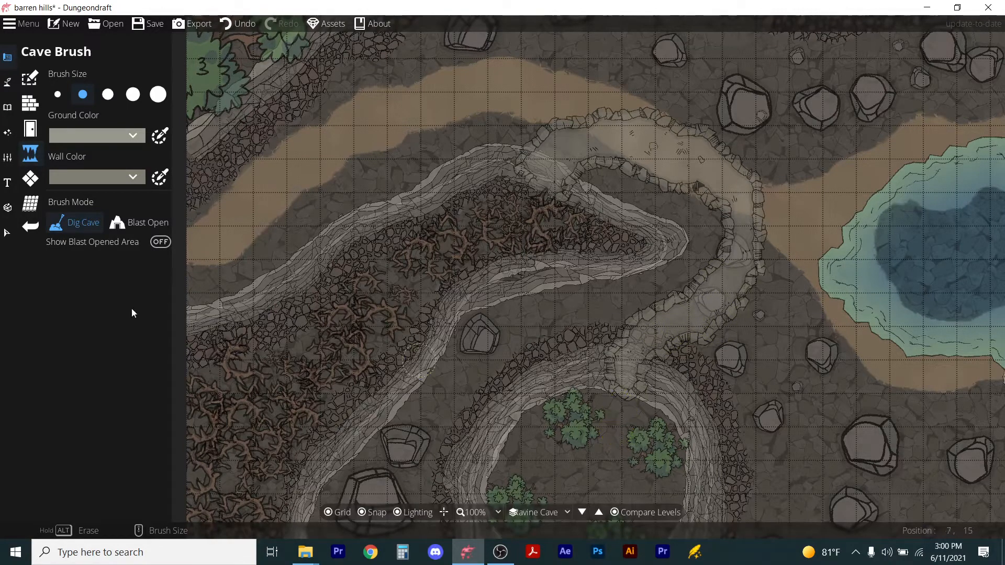
Blast open the passage's southern end where it meets the circular hollow.
{"action": "left_click", "coordinate": [139, 222]}
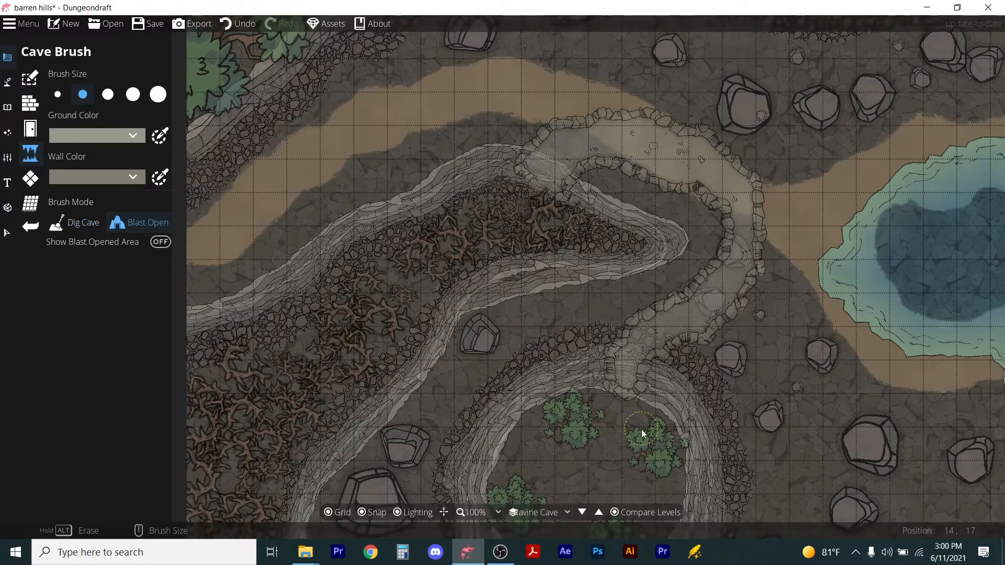
{"action": "left_click", "coordinate": [623, 394]}
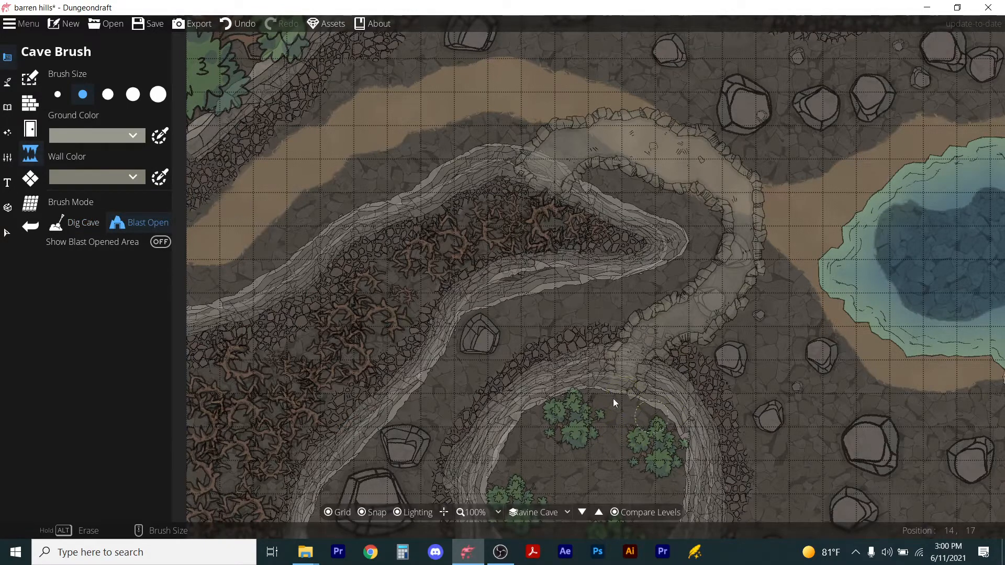
{"action": "scroll", "coordinate": [608, 389], "scroll_direction": "down", "scroll_amount": 2}
{"action": "scroll", "coordinate": [557, 400], "scroll_direction": "down", "scroll_amount": 2}
{"action": "scroll", "coordinate": [597, 490], "scroll_direction": "up", "scroll_amount": 1}
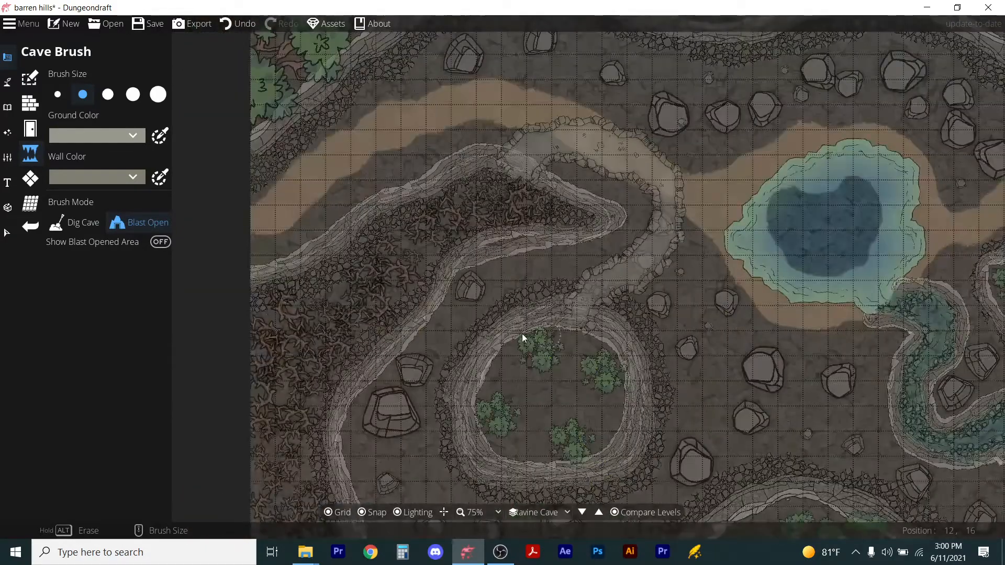
With the Building Tool, draw a rectangular room with the rubble stone floor over the circular hollow below the passage.
{"action": "left_click", "coordinate": [30, 103]}
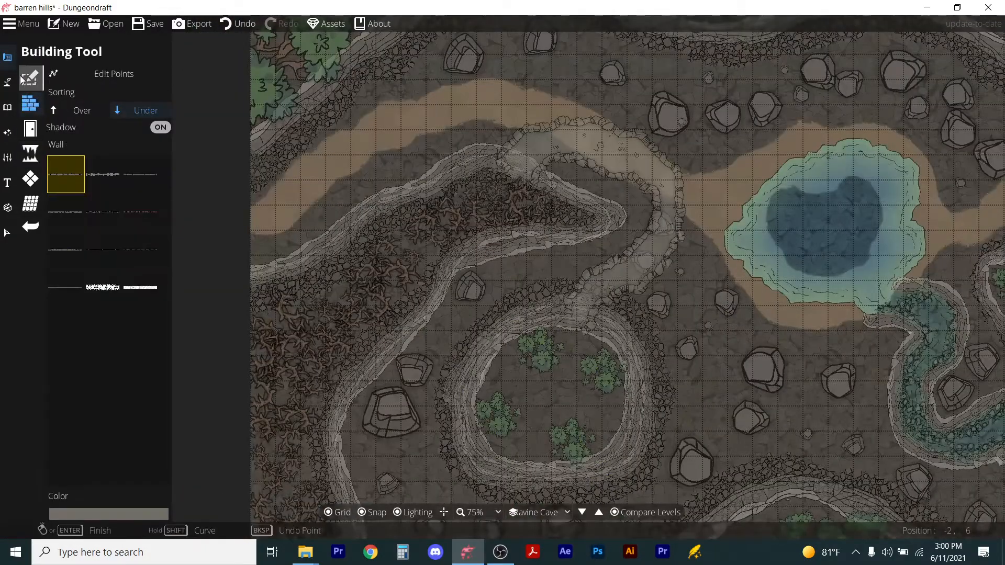
{"action": "left_click", "coordinate": [24, 79]}
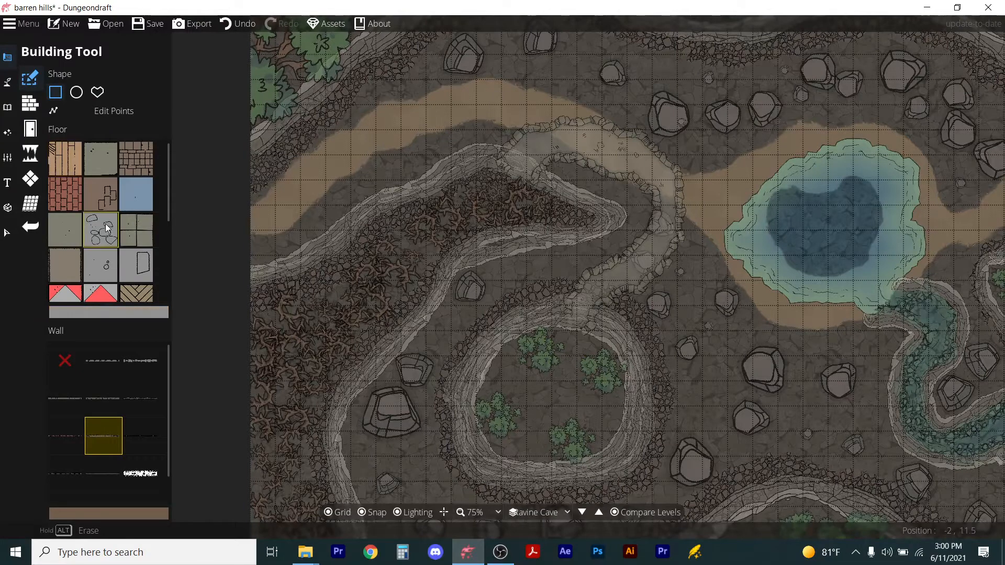
{"action": "mouse_move", "coordinate": [100, 435]}
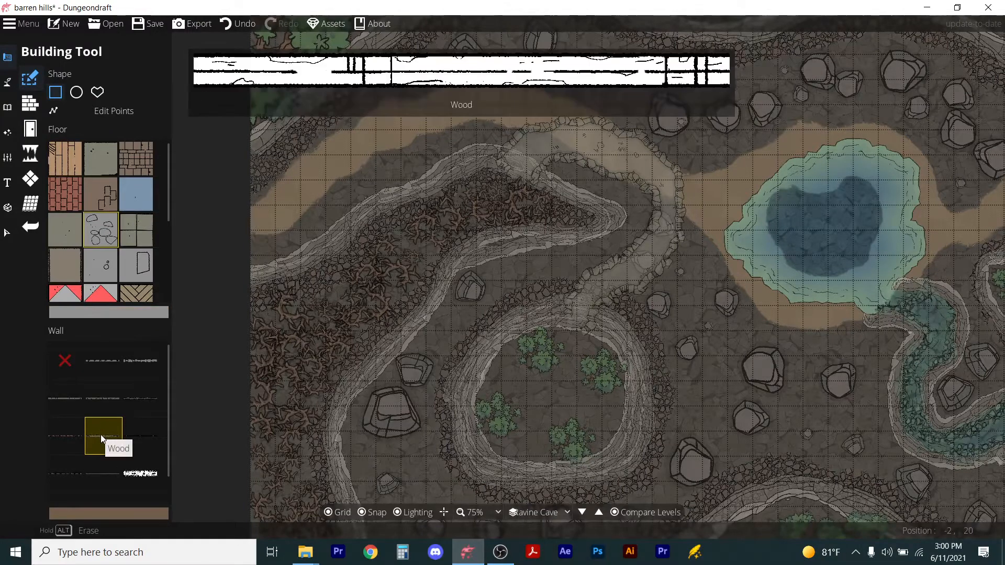
{"action": "left_click", "coordinate": [108, 396]}
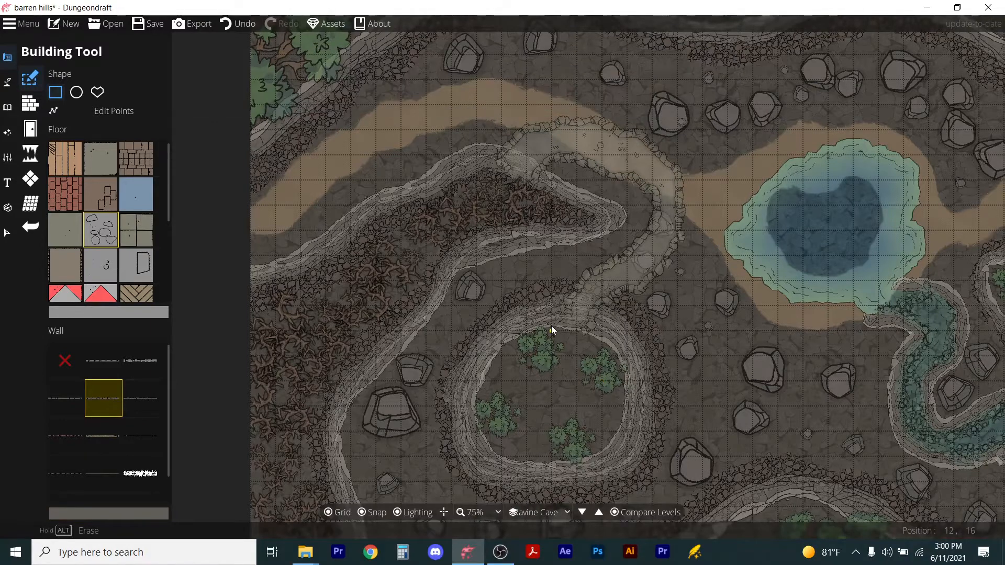
{"action": "key", "text": "ctrl+z"}
{"action": "left_click_drag", "start_coordinate": [463, 318], "coordinate": [647, 480]}
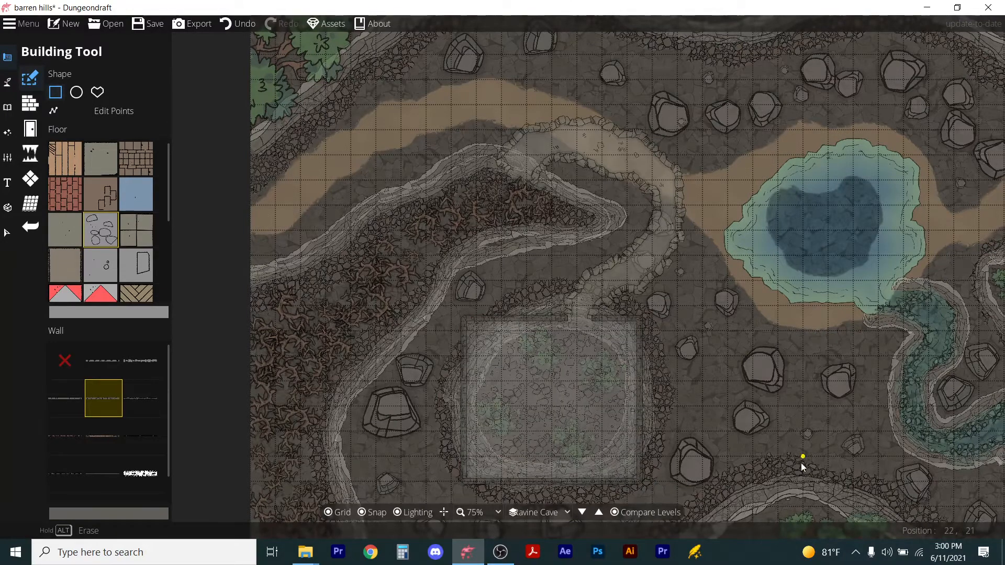
{"action": "scroll", "coordinate": [616, 335], "scroll_direction": "up", "scroll_amount": 3}
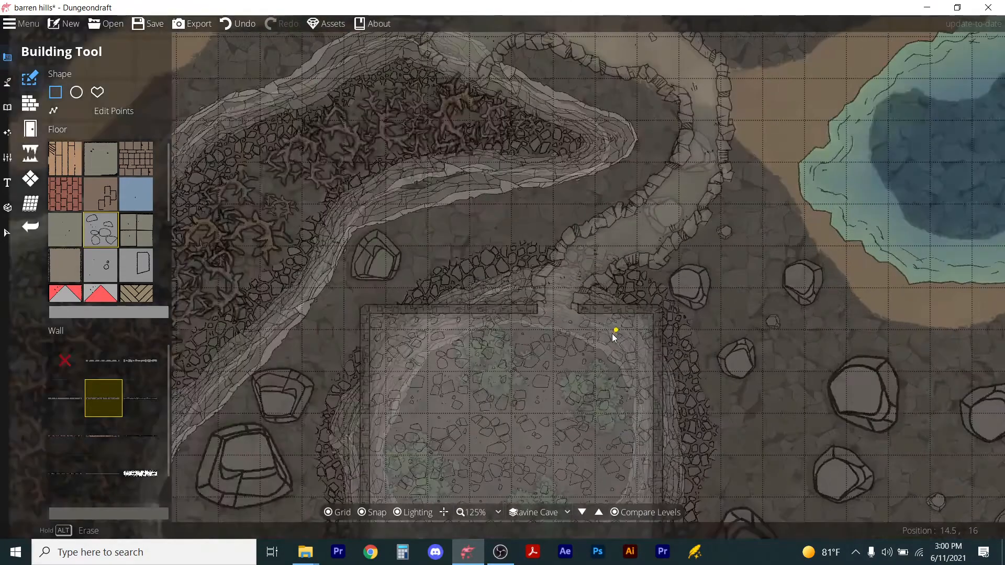
Switch to the Portal Tool, pick a portal style and set it to freestanding.
{"action": "left_click", "coordinate": [26, 101]}
{"action": "left_click", "coordinate": [31, 128]}
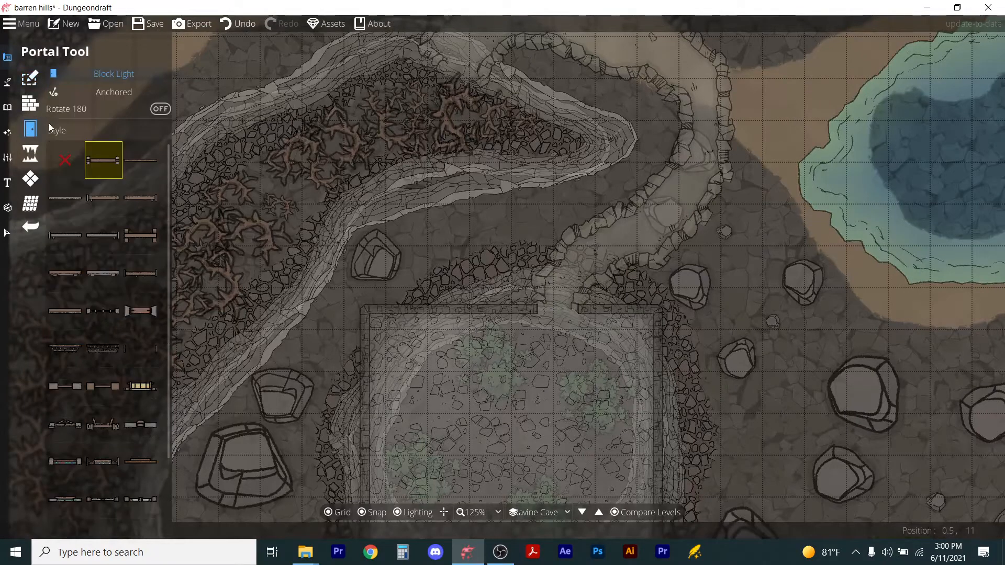
{"action": "left_click", "coordinate": [98, 278]}
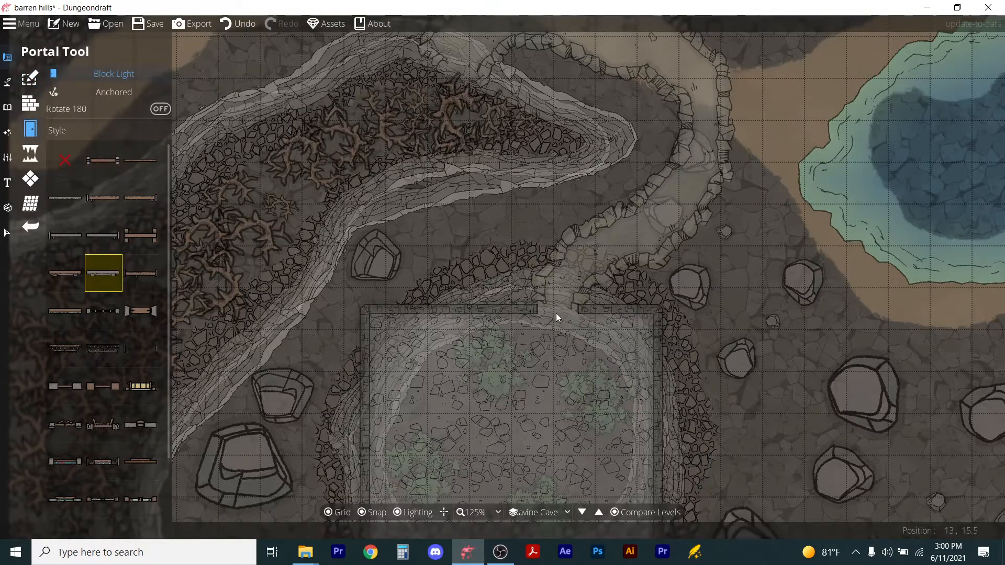
{"action": "left_click", "coordinate": [100, 91]}
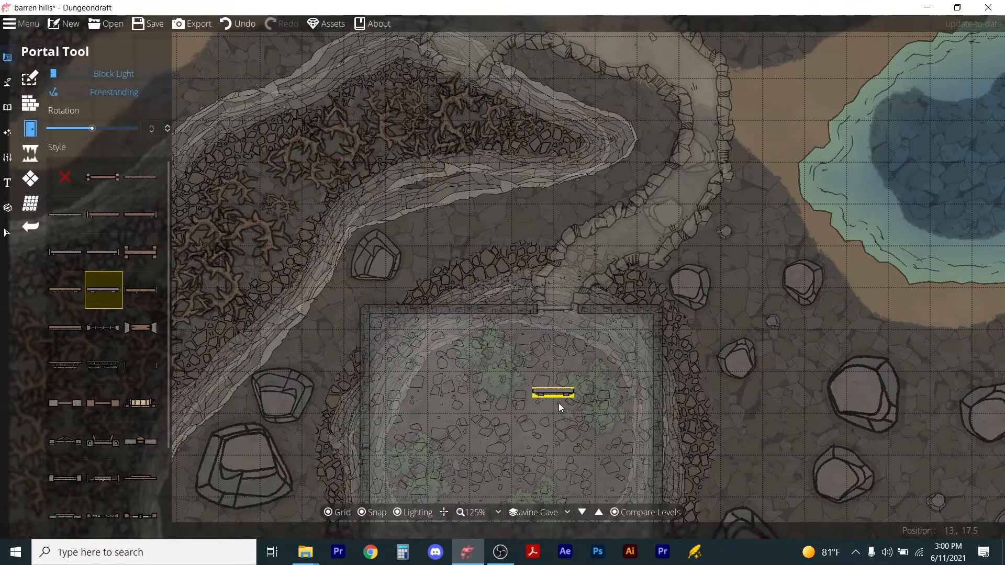
{"action": "scroll", "coordinate": [558, 401], "scroll_direction": "up", "scroll_amount": 4}
{"action": "scroll", "coordinate": [555, 399], "scroll_direction": "down", "scroll_amount": 5}
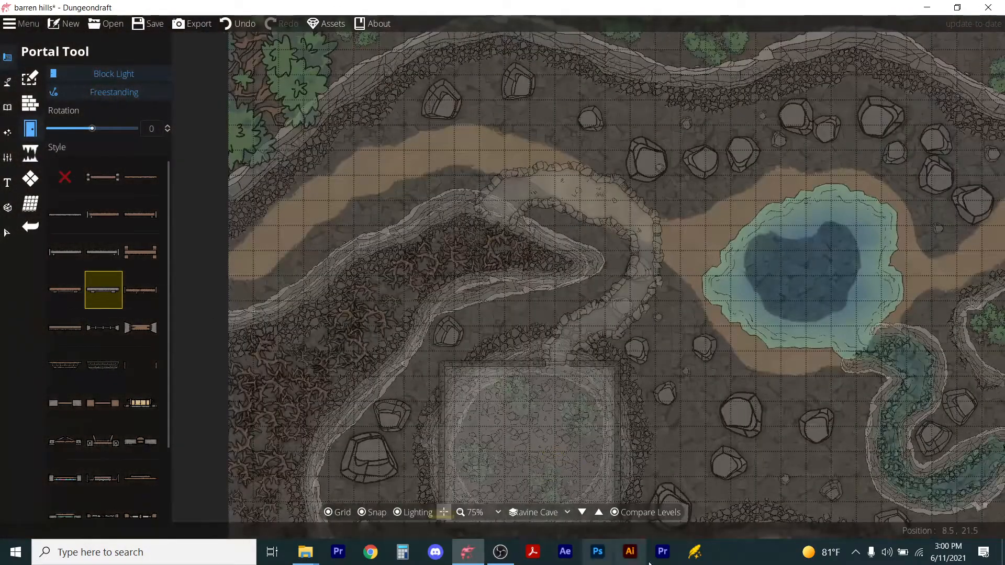
Turn off Compare Levels and examine the portal in the gap where the passage enters the room.
{"action": "left_click", "coordinate": [613, 513]}
{"action": "scroll", "coordinate": [573, 382], "scroll_direction": "down", "scroll_amount": 1}
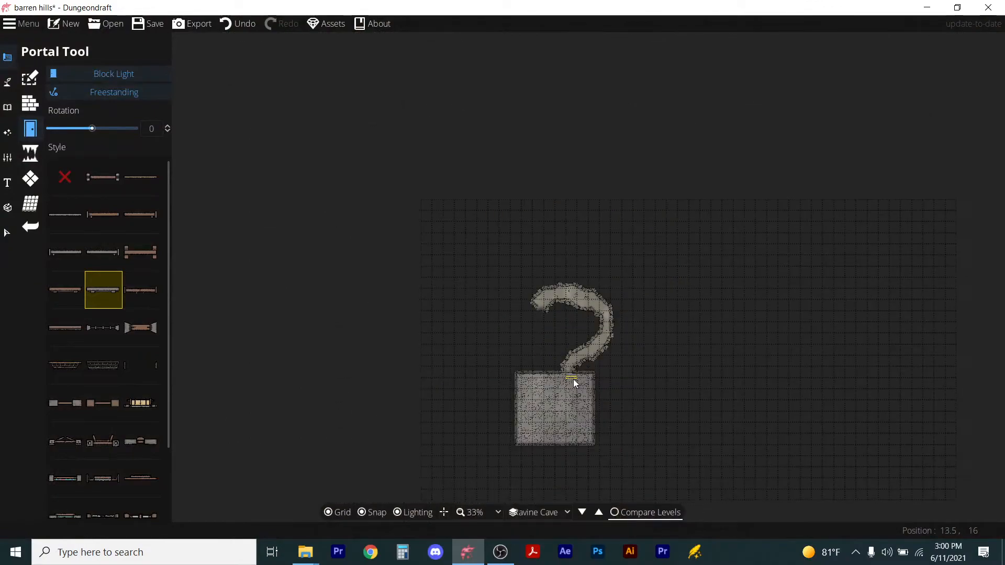
{"action": "scroll", "coordinate": [573, 382], "scroll_direction": "up", "scroll_amount": 6}
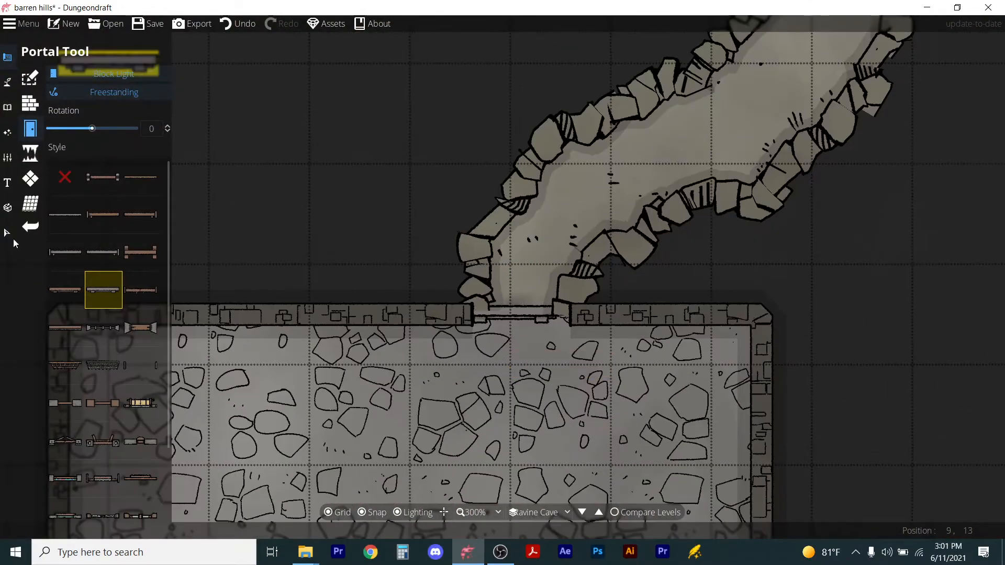
{"action": "left_click", "coordinate": [8, 237]}
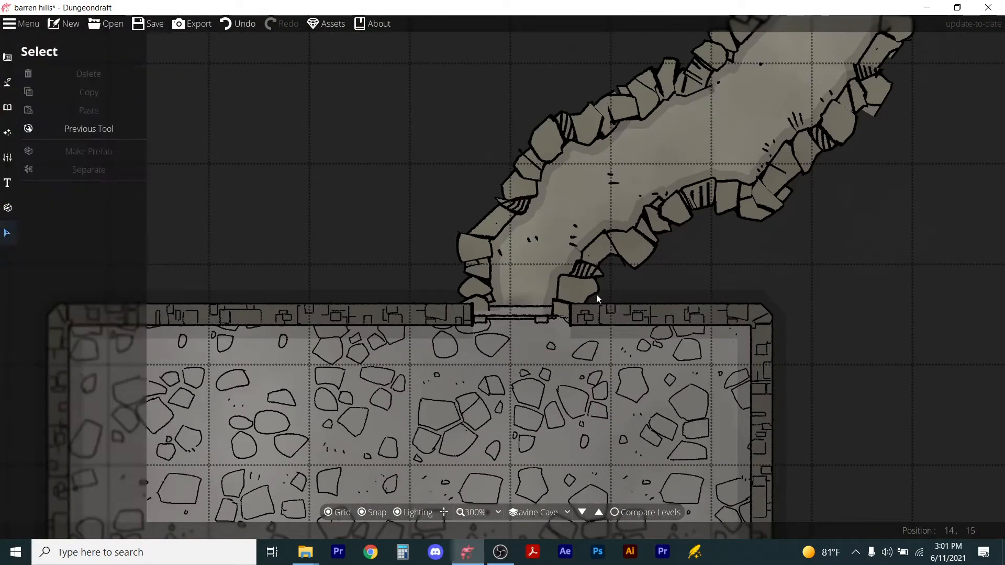
{"action": "left_click", "coordinate": [533, 307]}
{"action": "scroll", "coordinate": [538, 312], "scroll_direction": "down", "scroll_amount": 8}
{"action": "scroll", "coordinate": [538, 312], "scroll_direction": "down", "scroll_amount": 4}
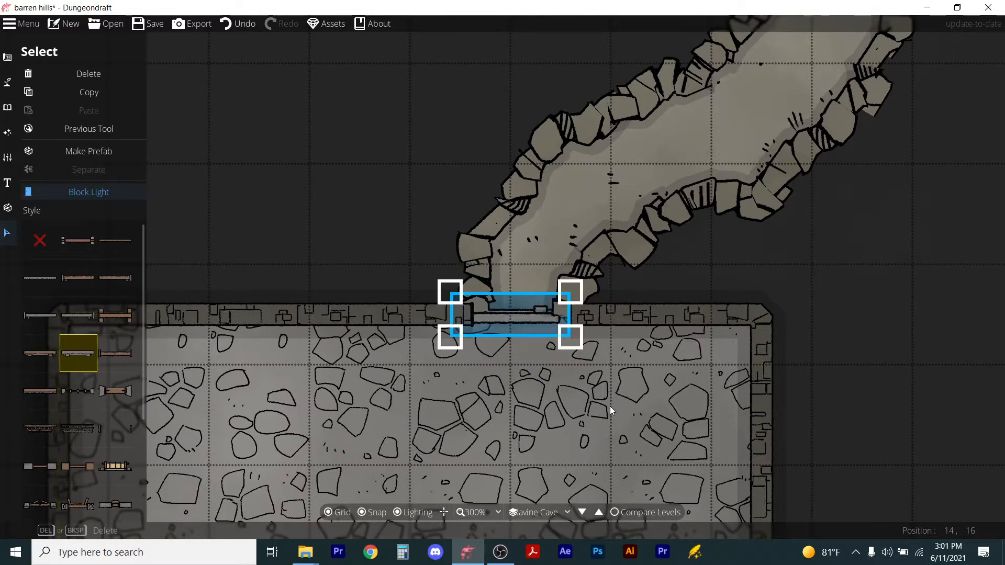
{"action": "key", "text": "Escape"}
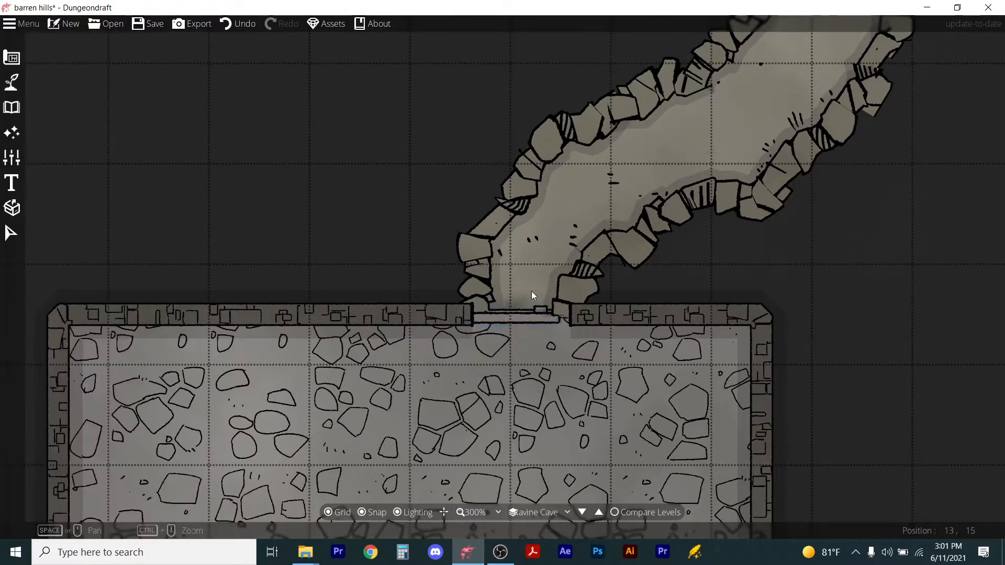
Turn Compare Levels back on, choosing Ground as the reference level.
{"action": "scroll", "coordinate": [530, 298], "scroll_direction": "down", "scroll_amount": 8}
{"action": "scroll", "coordinate": [498, 436], "scroll_direction": "up", "scroll_amount": 3}
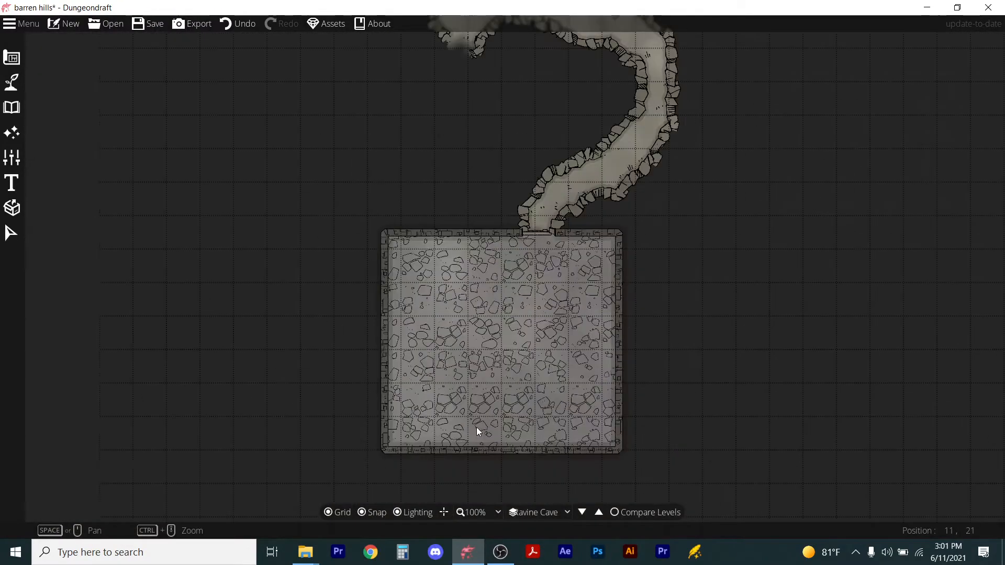
{"action": "left_click", "coordinate": [615, 512]}
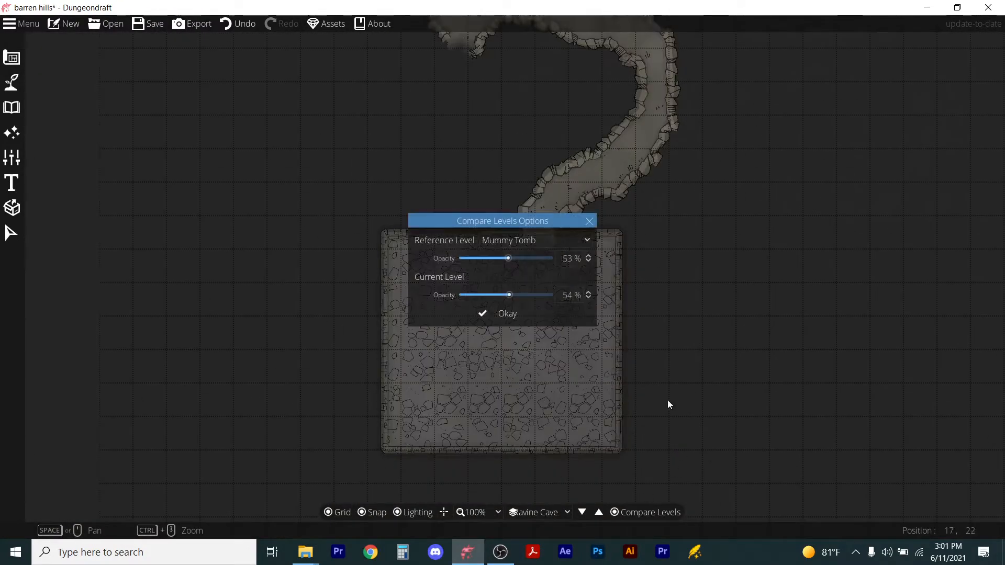
{"action": "left_click", "coordinate": [545, 245]}
{"action": "left_click", "coordinate": [507, 273]}
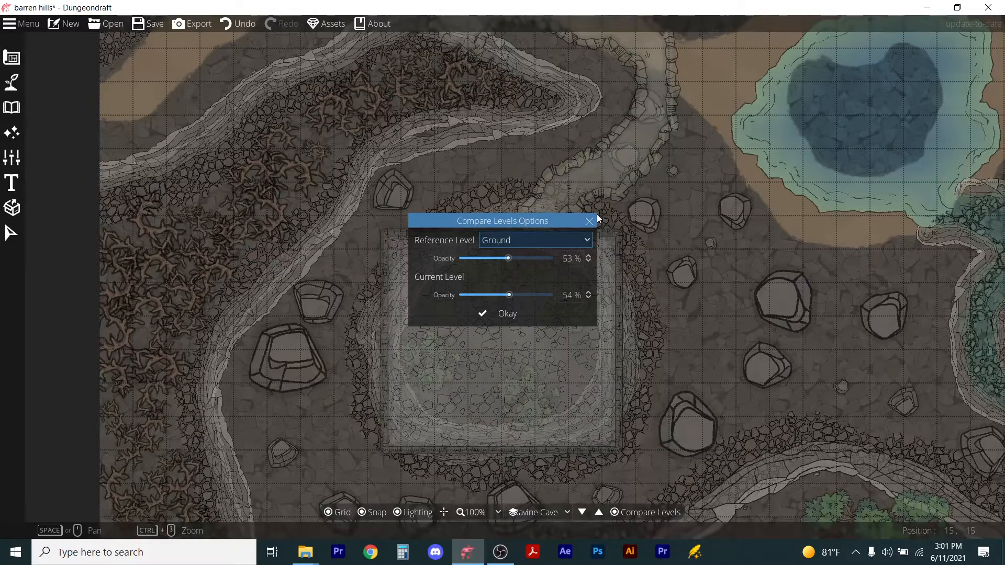
{"action": "left_click", "coordinate": [490, 314]}
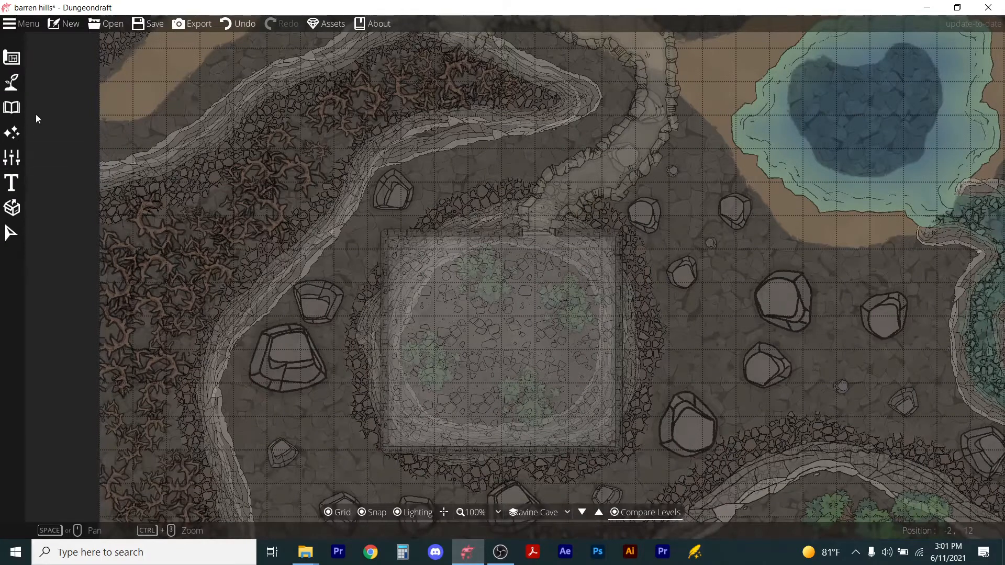
With the Object Tool, place a spiral staircase rotated 15° at scale 1.3 in the room's lower half.
{"action": "left_click", "coordinate": [21, 110]}
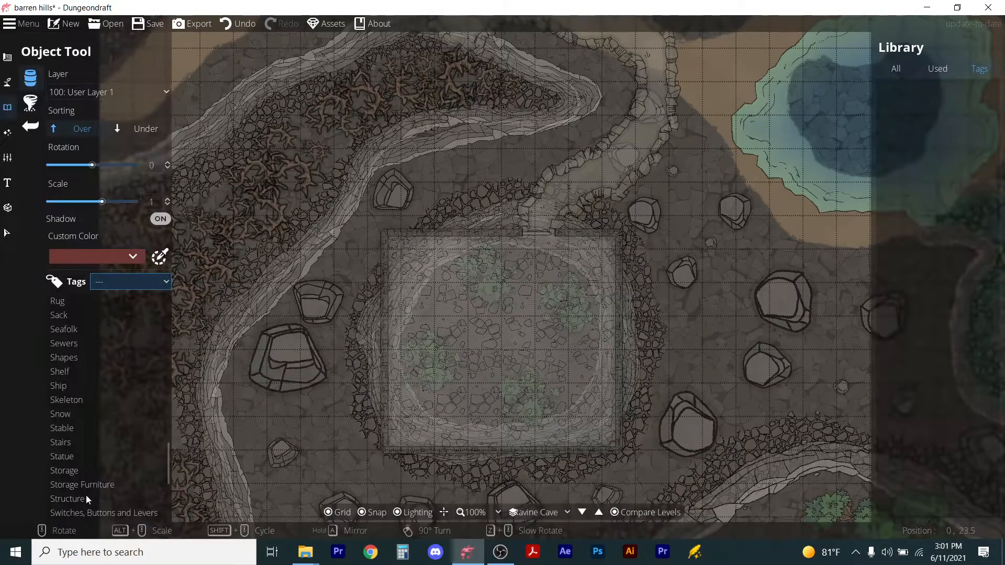
{"action": "left_click", "coordinate": [60, 442]}
{"action": "left_click", "coordinate": [925, 333]}
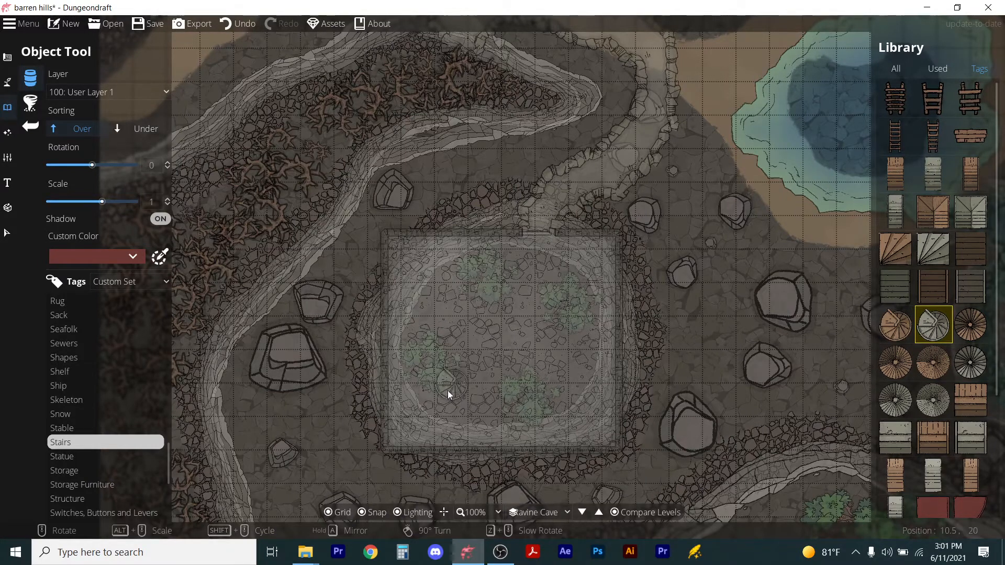
{"action": "scroll", "coordinate": [457, 391], "scroll_direction": "up", "scroll_amount": 1}
{"action": "scroll", "coordinate": [457, 391], "scroll_direction": "up", "scroll_amount": 3, "text": "alt"}
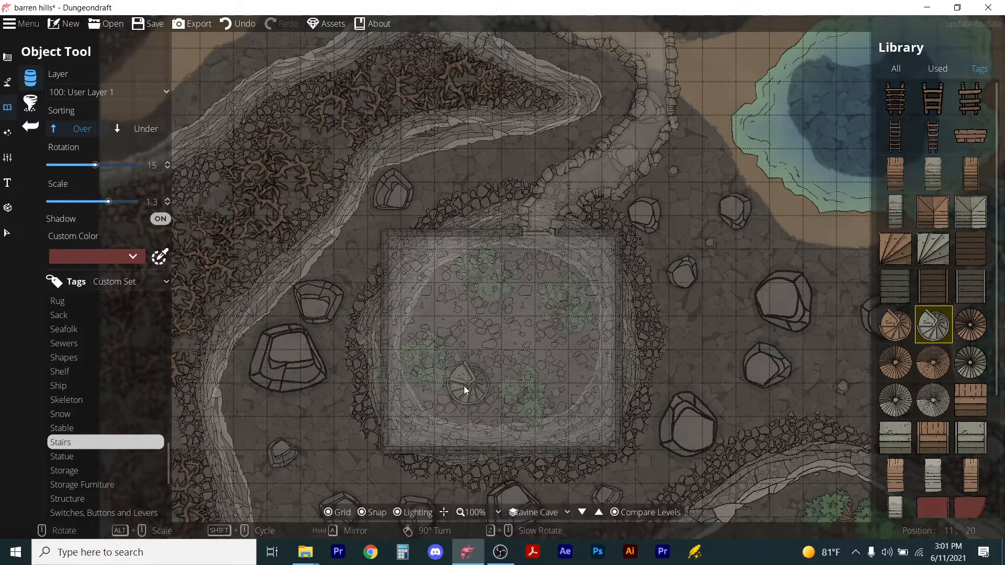
{"action": "left_click", "coordinate": [464, 386]}
{"action": "scroll", "coordinate": [551, 406], "scroll_direction": "up", "scroll_amount": 3, "text": "ctrl"}
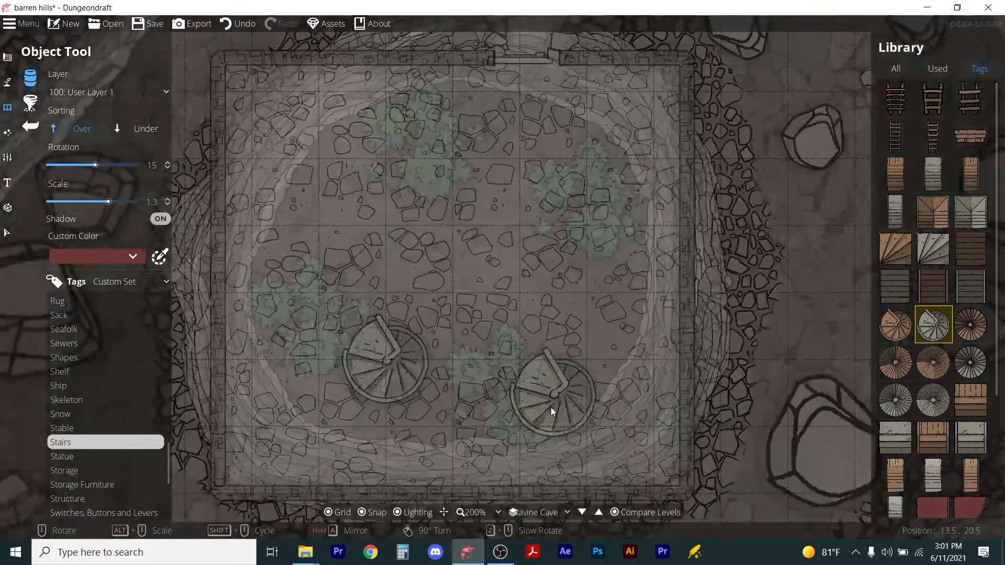
Return to the Building Tool and choose the freeform polygon shape.
{"action": "scroll", "coordinate": [551, 407], "scroll_direction": "down", "scroll_amount": 3, "text": "ctrl"}
{"action": "scroll", "coordinate": [447, 410], "scroll_direction": "down", "scroll_amount": 2, "text": "ctrl"}
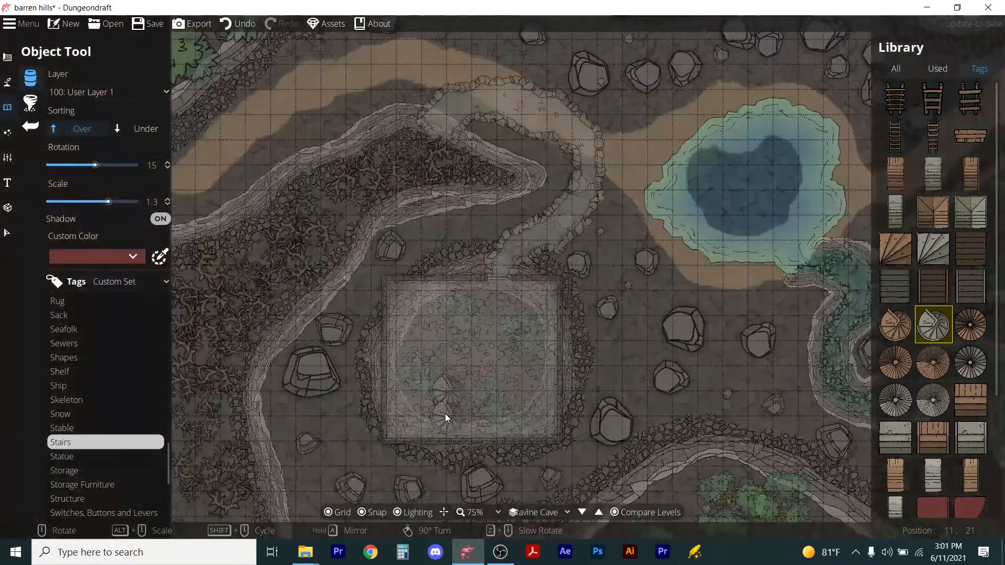
{"action": "scroll", "coordinate": [532, 307], "scroll_direction": "down", "scroll_amount": 2}
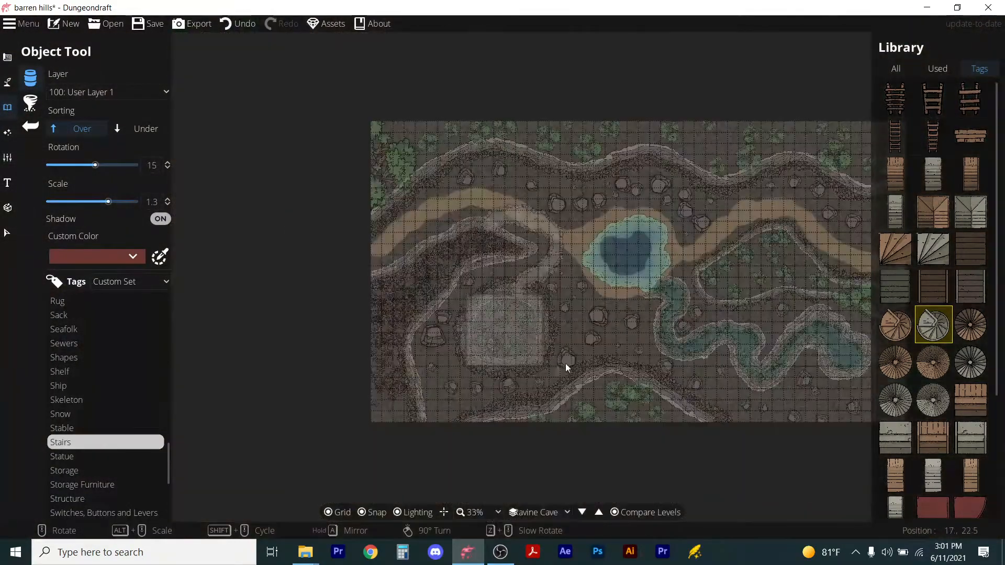
{"action": "scroll", "coordinate": [566, 364], "scroll_direction": "up", "scroll_amount": 2}
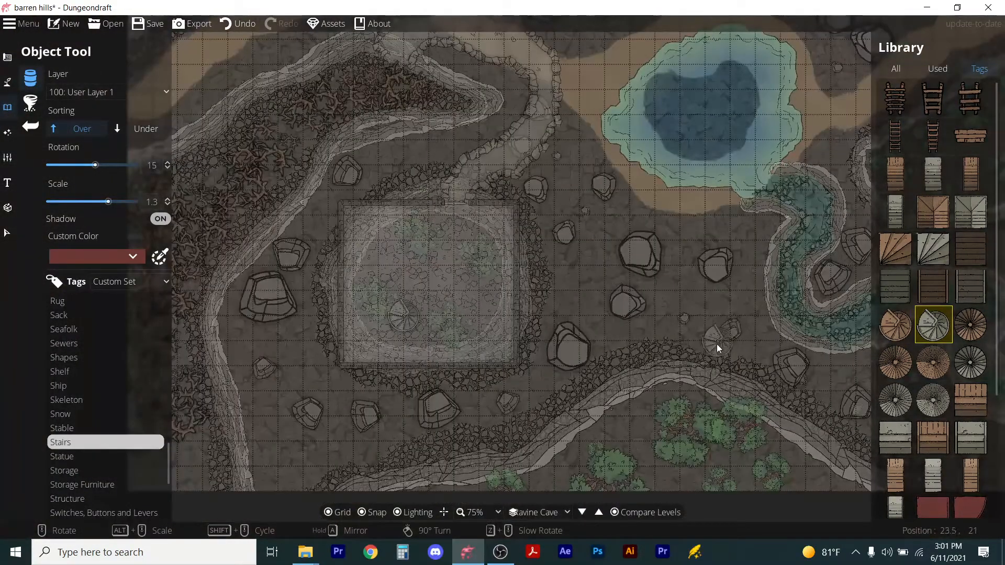
{"action": "scroll", "coordinate": [685, 335], "scroll_direction": "down", "scroll_amount": 3}
{"action": "left_click_drag", "start_coordinate": [822, 353], "coordinate": [523, 362]}
{"action": "scroll", "coordinate": [545, 362], "scroll_direction": "up", "scroll_amount": 4}
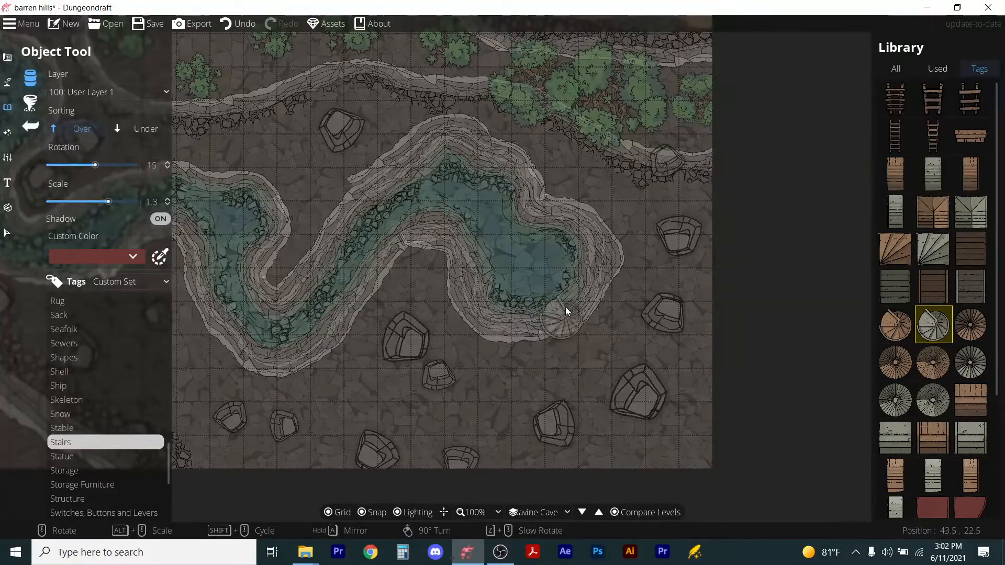
{"action": "left_click", "coordinate": [11, 60]}
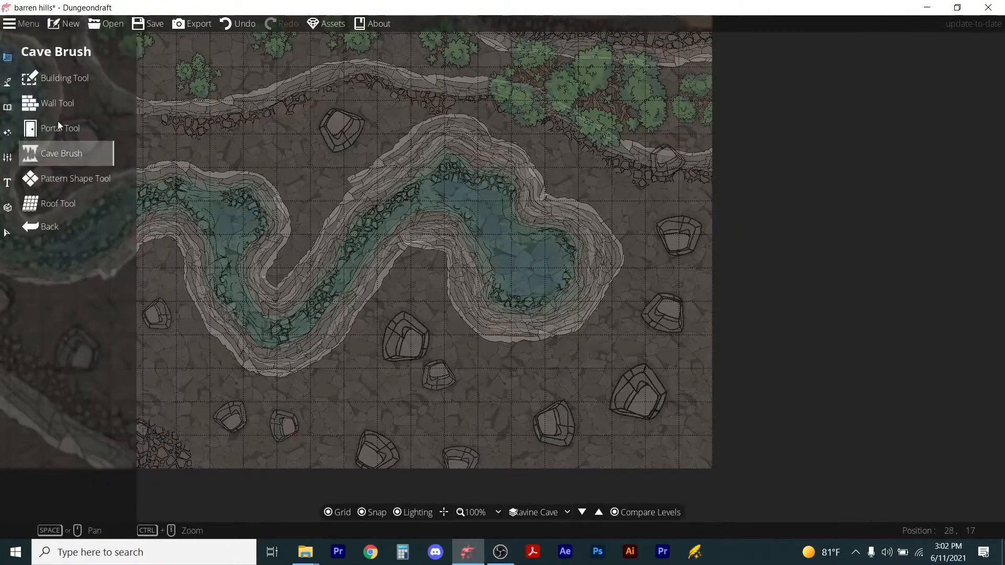
{"action": "left_click", "coordinate": [37, 76]}
{"action": "scroll", "coordinate": [309, 293], "scroll_direction": "down", "scroll_amount": 3}
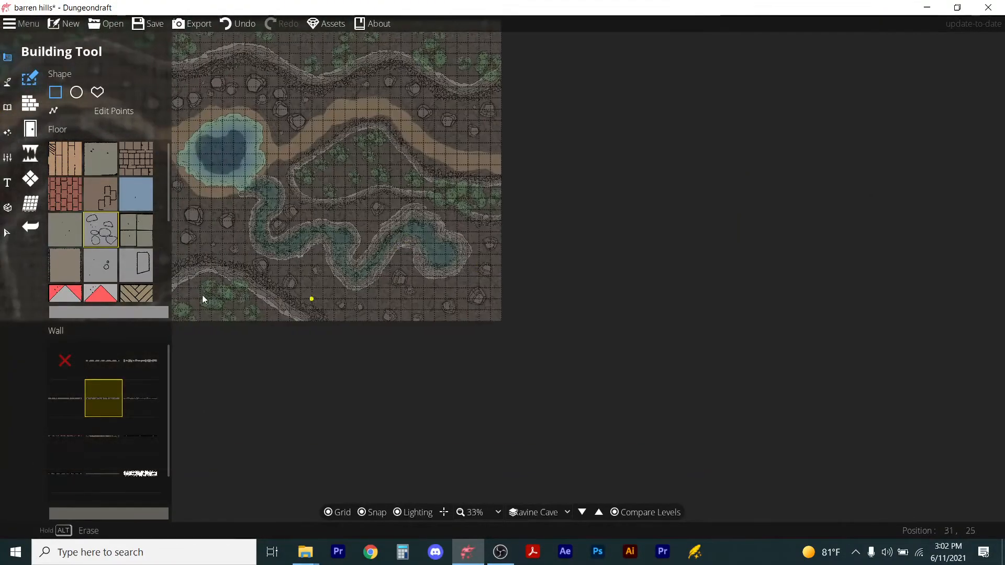
{"action": "scroll", "coordinate": [511, 294], "scroll_direction": "up", "scroll_amount": 6}
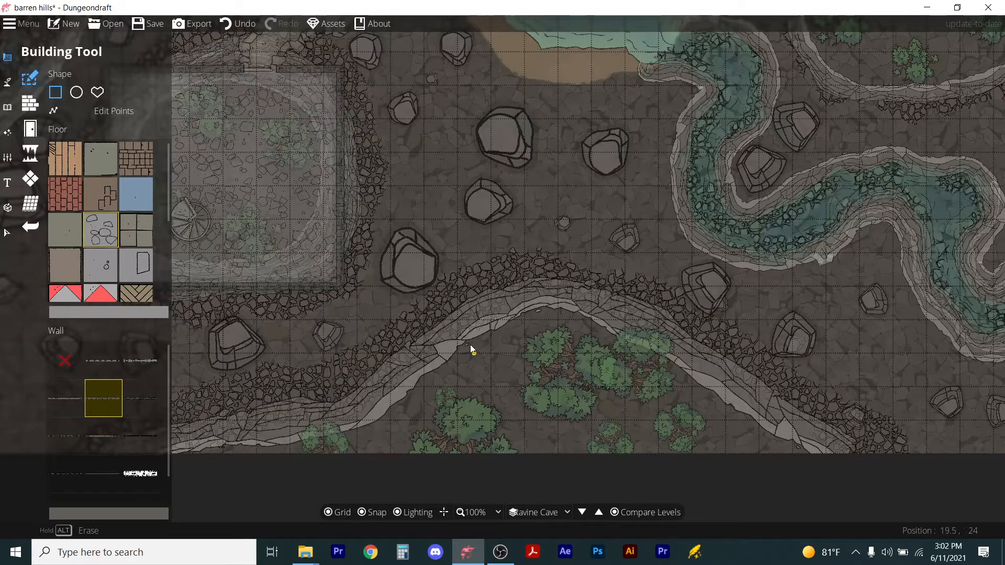
{"action": "left_click", "coordinate": [98, 92]}
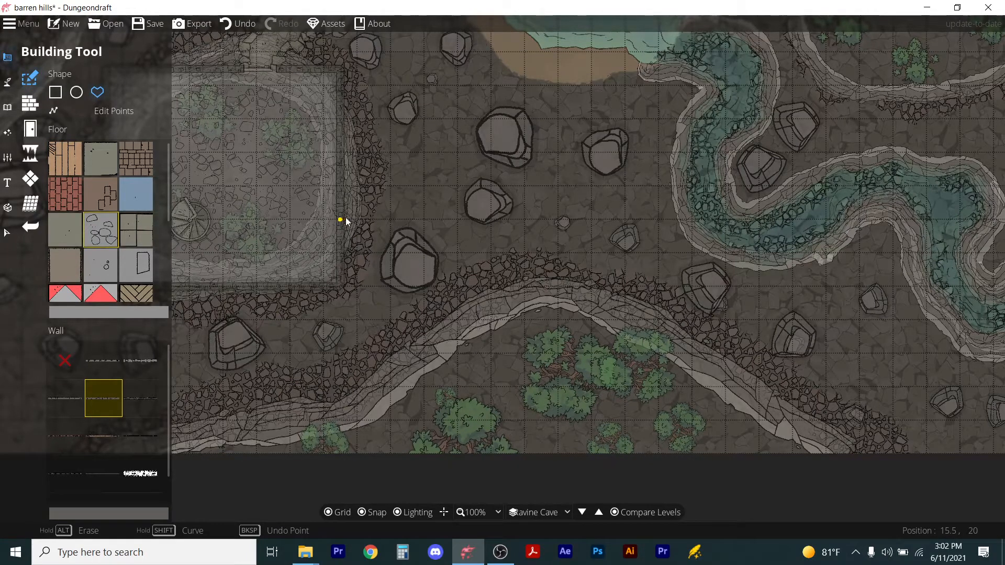
Draw a polygonal tunnel running about 25 squares east from the room's east wall along the ravine's north bank.
{"action": "left_click", "coordinate": [343, 219]}
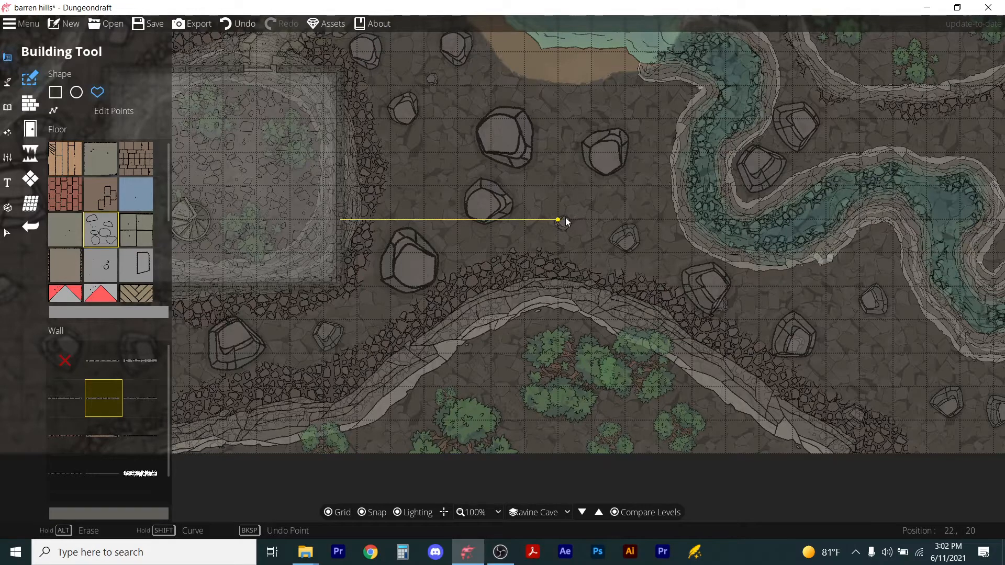
{"action": "left_click", "coordinate": [565, 221]}
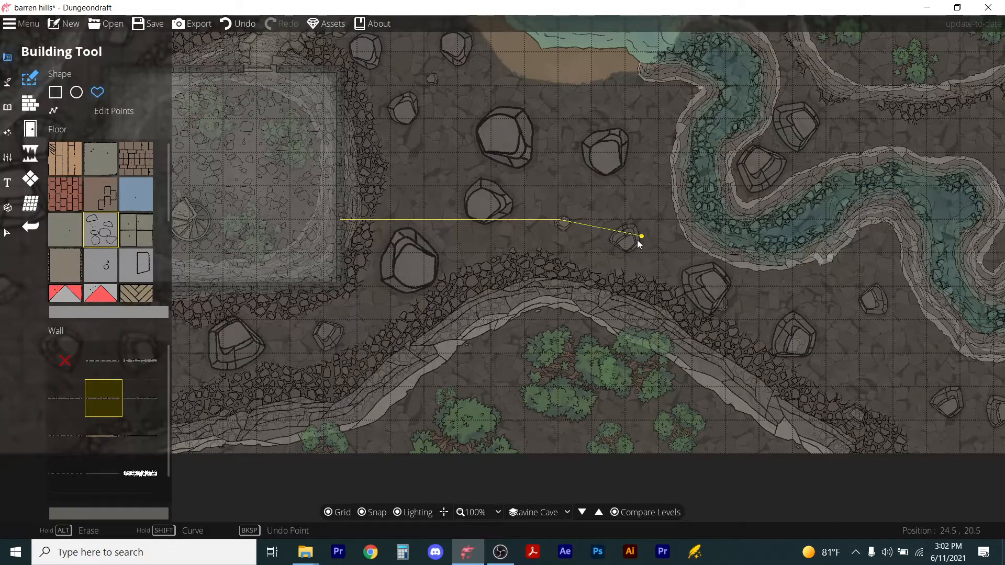
{"action": "left_click", "coordinate": [627, 240]}
{"action": "left_click", "coordinate": [765, 306]}
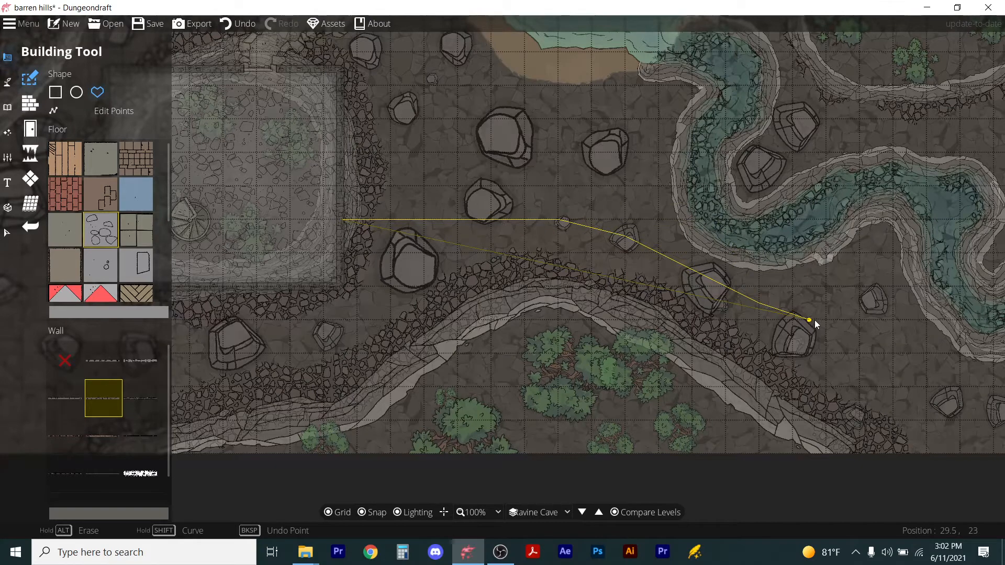
{"action": "left_click", "coordinate": [860, 341]}
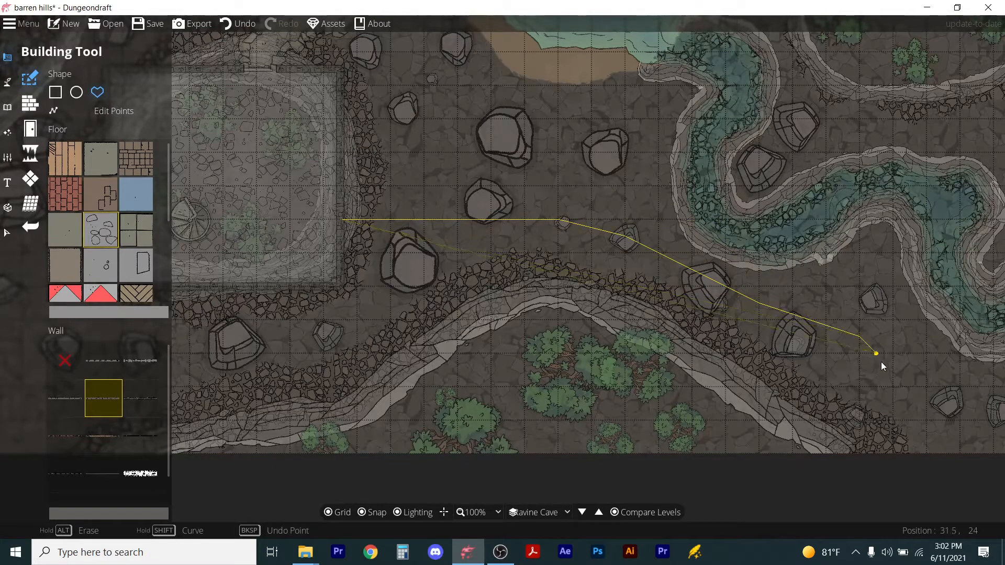
{"action": "left_click", "coordinate": [925, 375]}
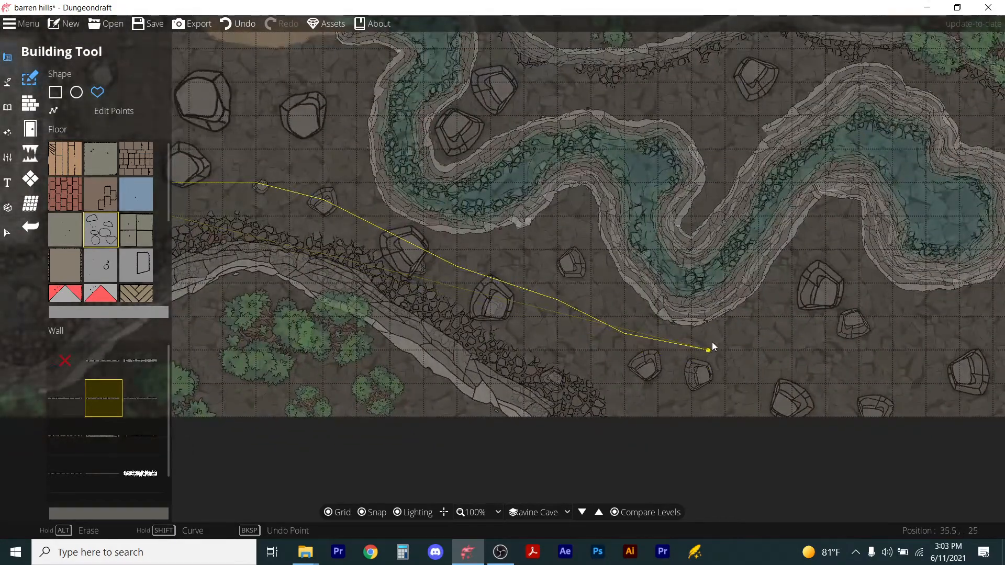
{"action": "left_click", "coordinate": [671, 349]}
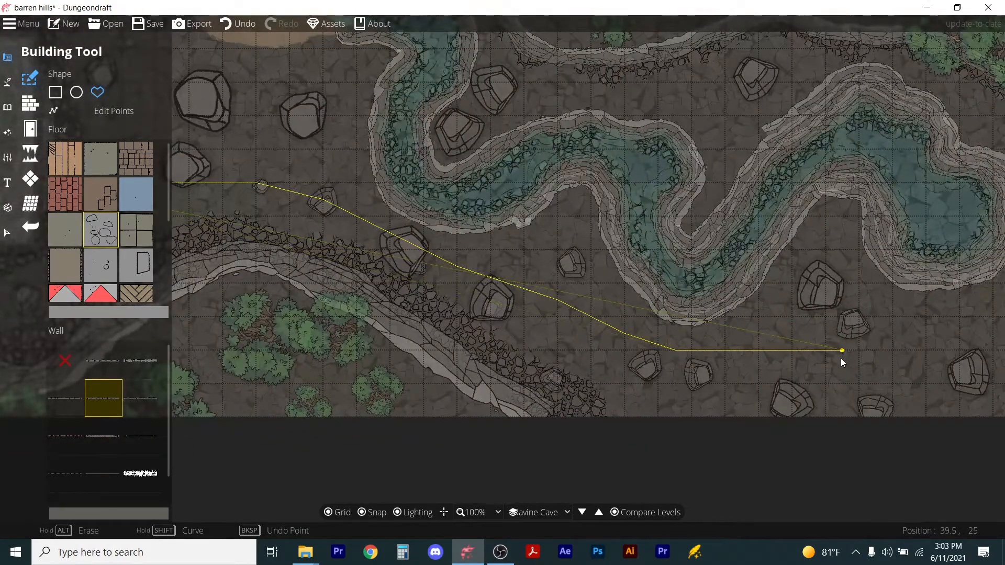
{"action": "left_click", "coordinate": [892, 355]}
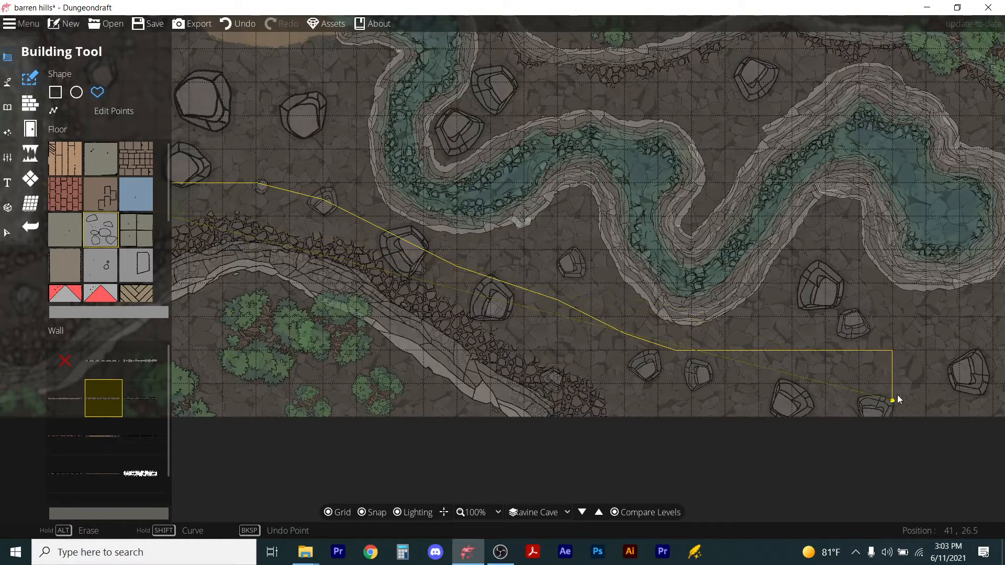
{"action": "left_click", "coordinate": [893, 401]}
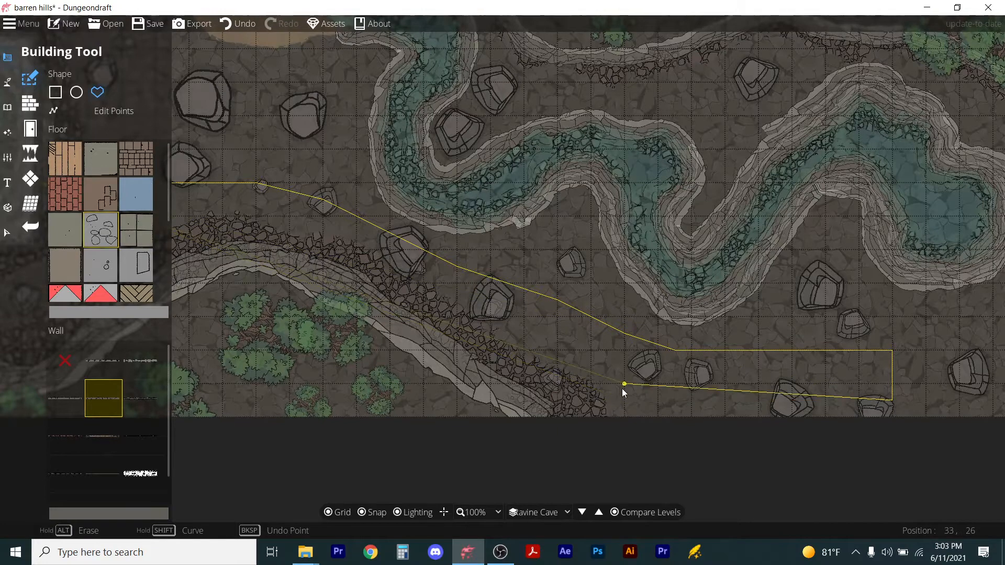
{"action": "left_click", "coordinate": [623, 400]}
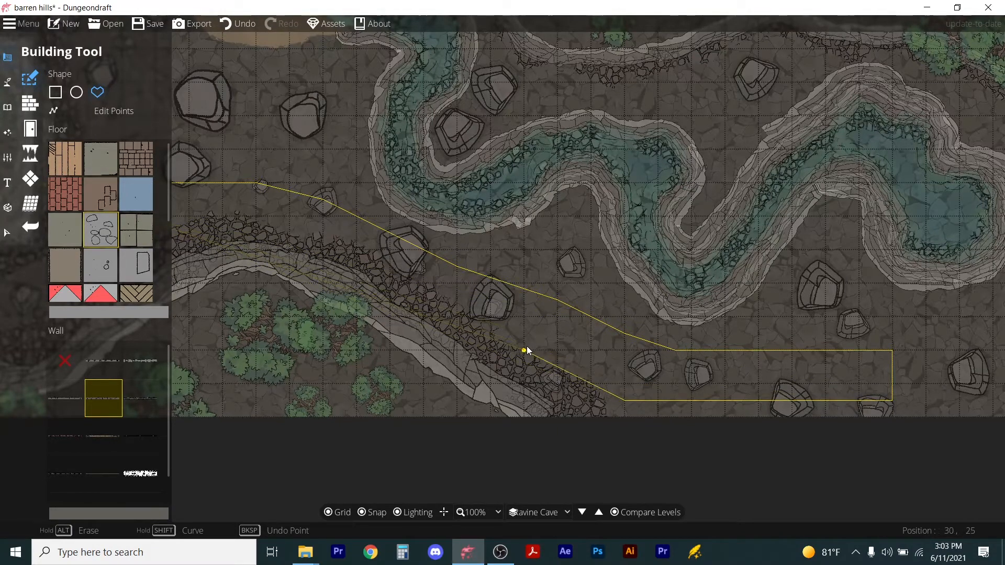
{"action": "left_click", "coordinate": [413, 288]}
{"action": "left_click", "coordinate": [266, 239]}
{"action": "scroll", "coordinate": [251, 233], "scroll_direction": "down", "scroll_amount": 1}
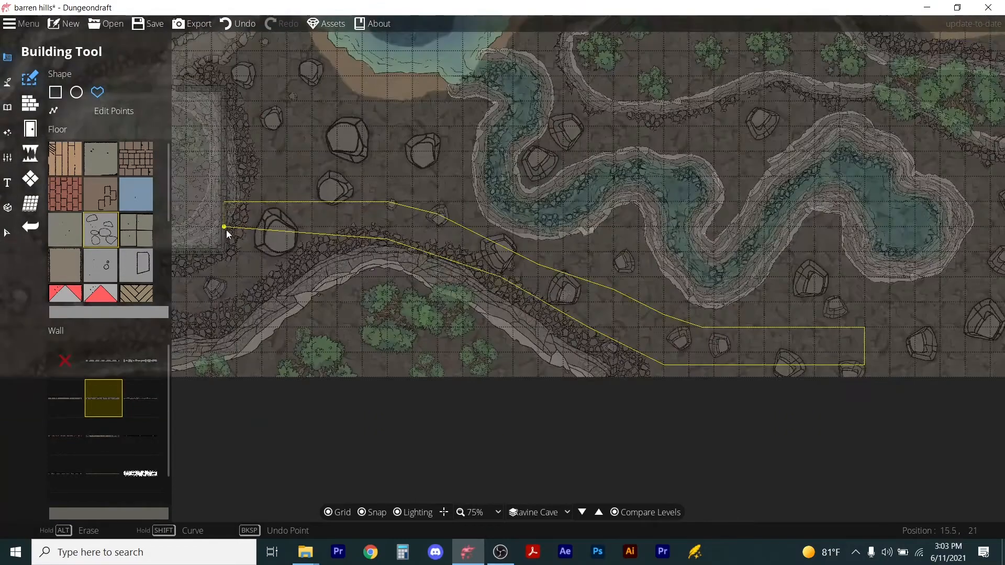
{"action": "left_click", "coordinate": [225, 241]}
{"action": "left_click", "coordinate": [222, 203]}
{"action": "scroll", "coordinate": [322, 205], "scroll_direction": "down", "scroll_amount": 1}
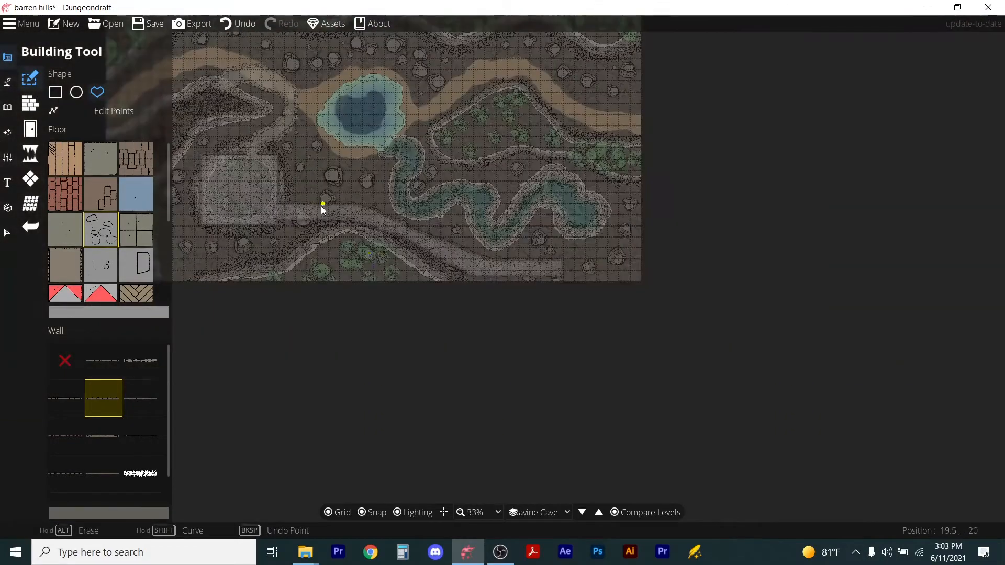
Turn Compare Levels off to view only the Ravine Cave level.
{"action": "scroll", "coordinate": [321, 206], "scroll_direction": "up", "scroll_amount": 2}
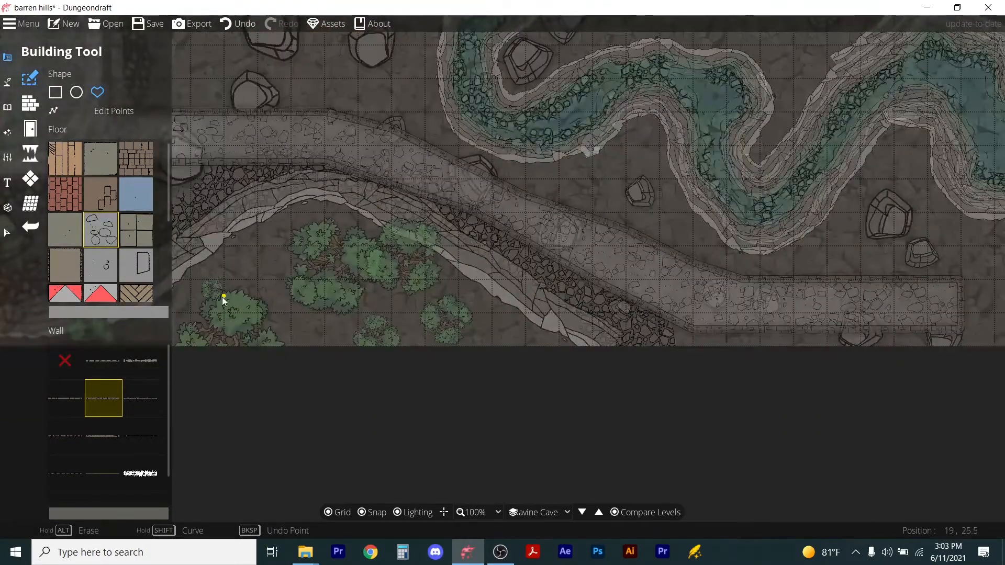
{"action": "left_click", "coordinate": [615, 512]}
{"action": "scroll", "coordinate": [549, 382], "scroll_direction": "down", "scroll_amount": 3}
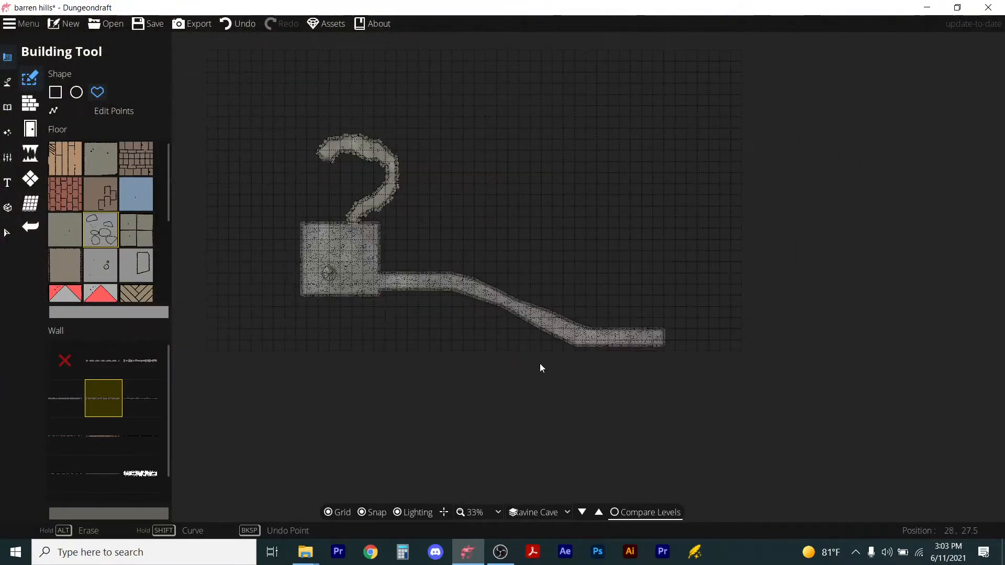
{"action": "scroll", "coordinate": [480, 292], "scroll_direction": "up", "scroll_amount": 2}
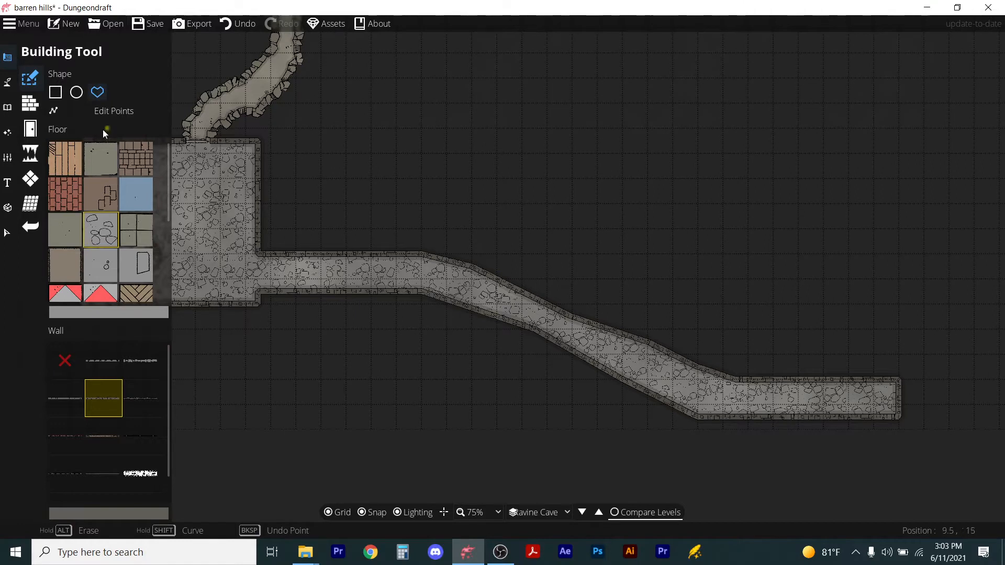
Edit the tunnel's points to push out a small angular alcove from its north wall near the middle.
{"action": "left_click", "coordinate": [108, 111]}
{"action": "left_click", "coordinate": [523, 288]}
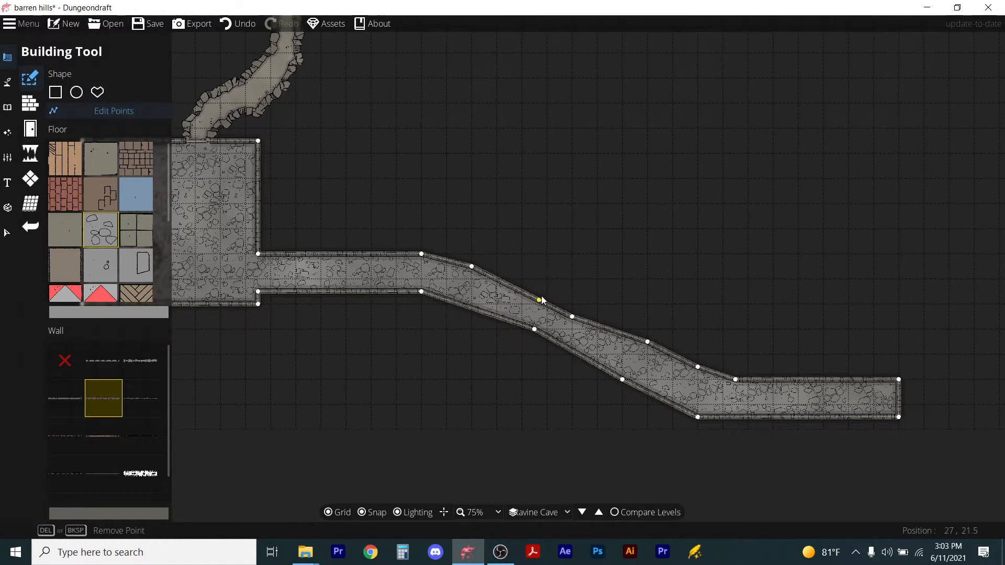
{"action": "left_click_drag", "start_coordinate": [538, 299], "coordinate": [560, 280]}
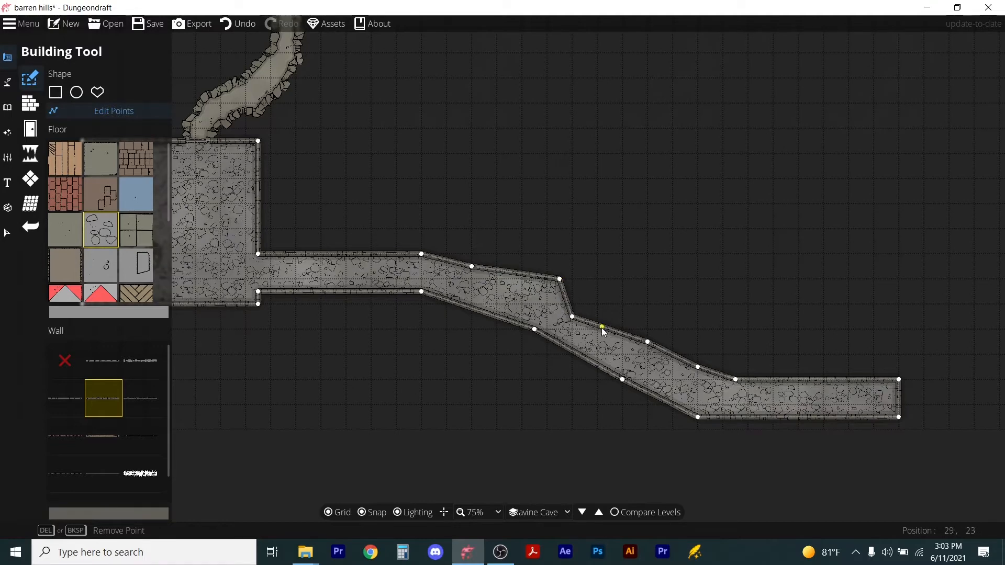
{"action": "left_click_drag", "start_coordinate": [600, 330], "coordinate": [597, 304]}
{"action": "mouse_move", "coordinate": [573, 317]}
{"action": "left_mouse_down"}
{"action": "mouse_move", "coordinate": [585, 280]}
{"action": "mouse_move", "coordinate": [522, 292]}
{"action": "mouse_move", "coordinate": [554, 284]}
{"action": "mouse_move", "coordinate": [549, 258]}
{"action": "mouse_move", "coordinate": [572, 254]}
{"action": "mouse_move", "coordinate": [573, 304]}
{"action": "left_mouse_up"}
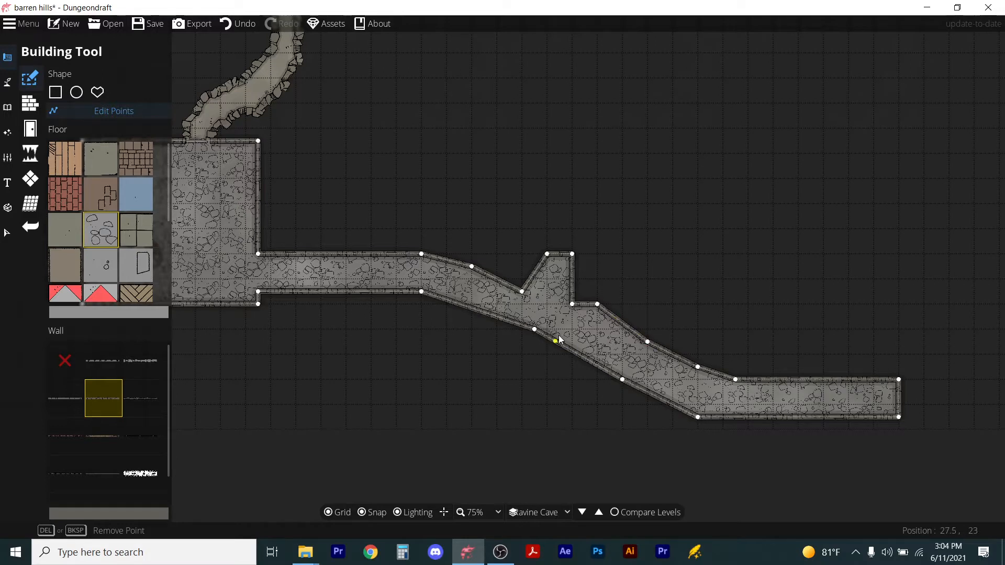
With the Object Tool, place a statue rotated 30° at scale 1.3 in the tunnel's alcove, with snapping off.
{"action": "left_click", "coordinate": [4, 108]}
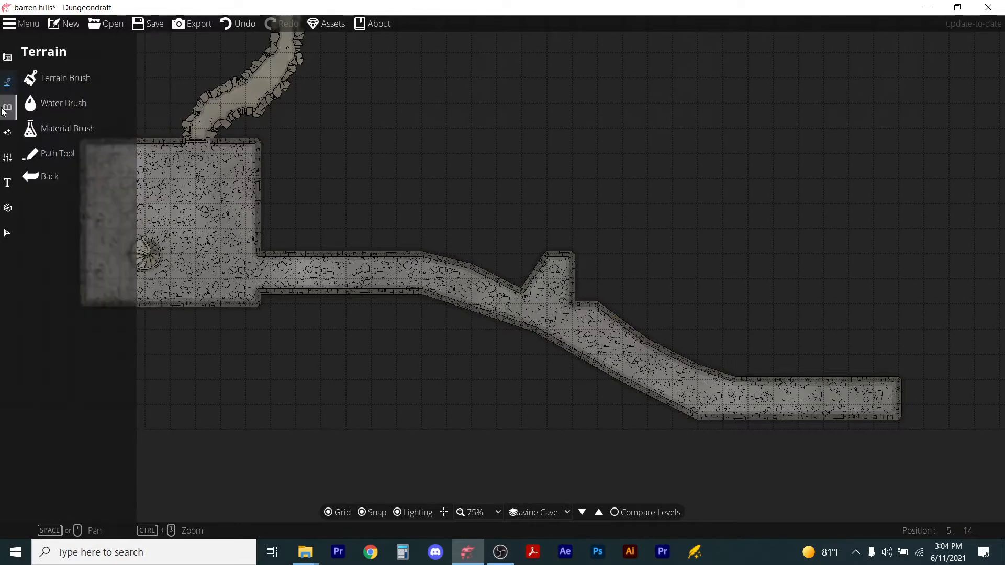
{"action": "left_click", "coordinate": [4, 108]}
{"action": "left_click", "coordinate": [50, 78]}
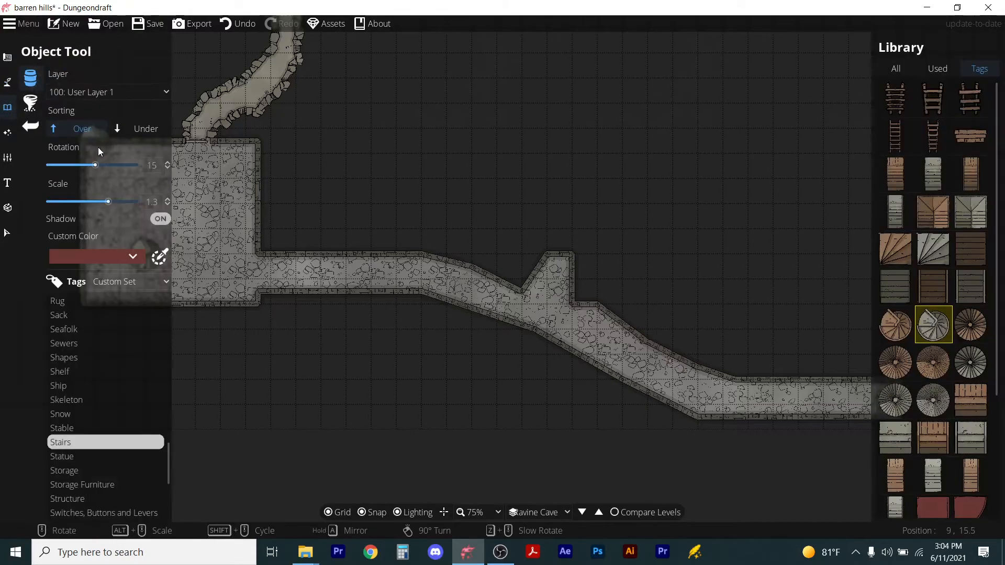
{"action": "left_click", "coordinate": [61, 456]}
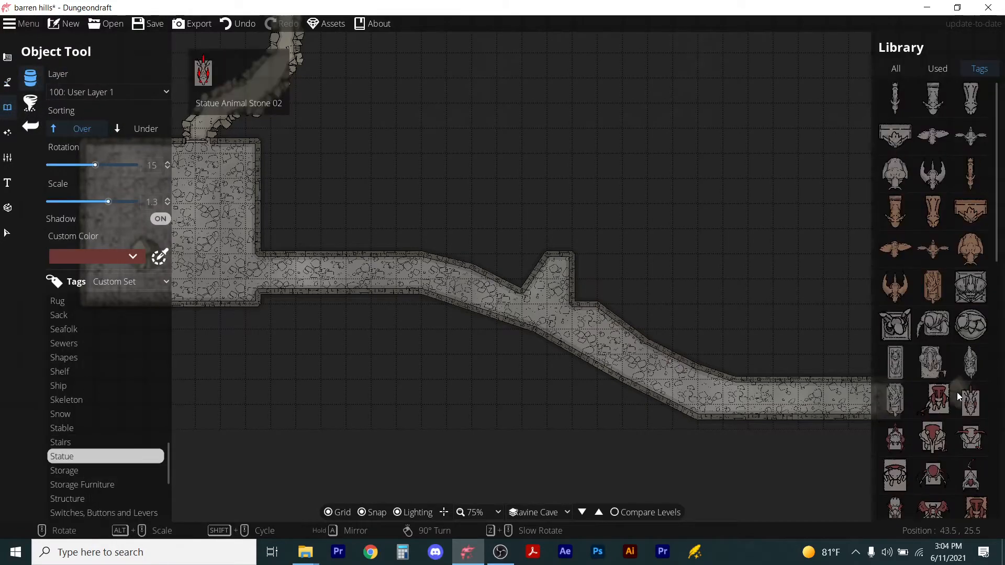
{"action": "left_click", "coordinate": [970, 287]}
{"action": "scroll", "coordinate": [559, 277], "scroll_direction": "up", "scroll_amount": 5}
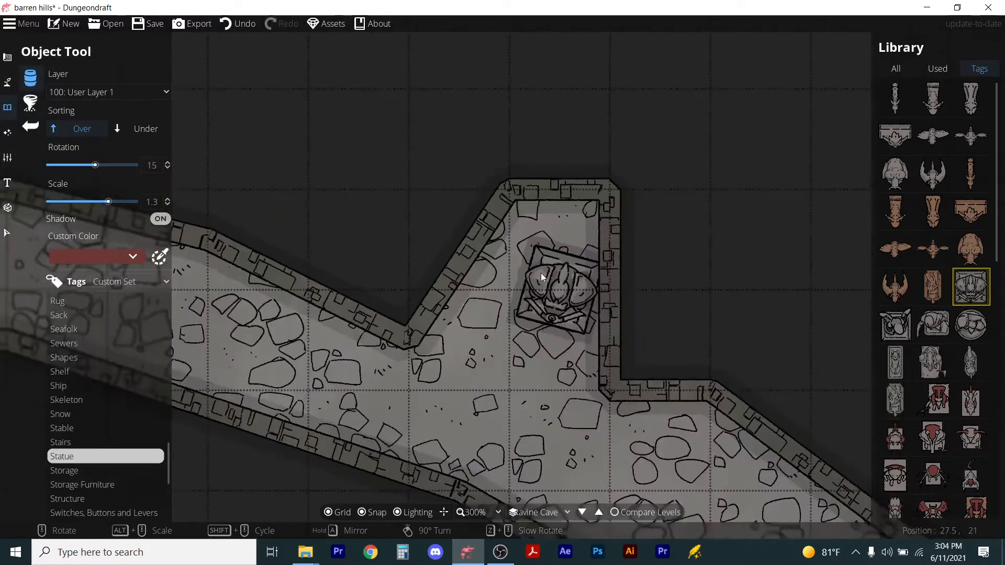
{"action": "left_click", "coordinate": [360, 513]}
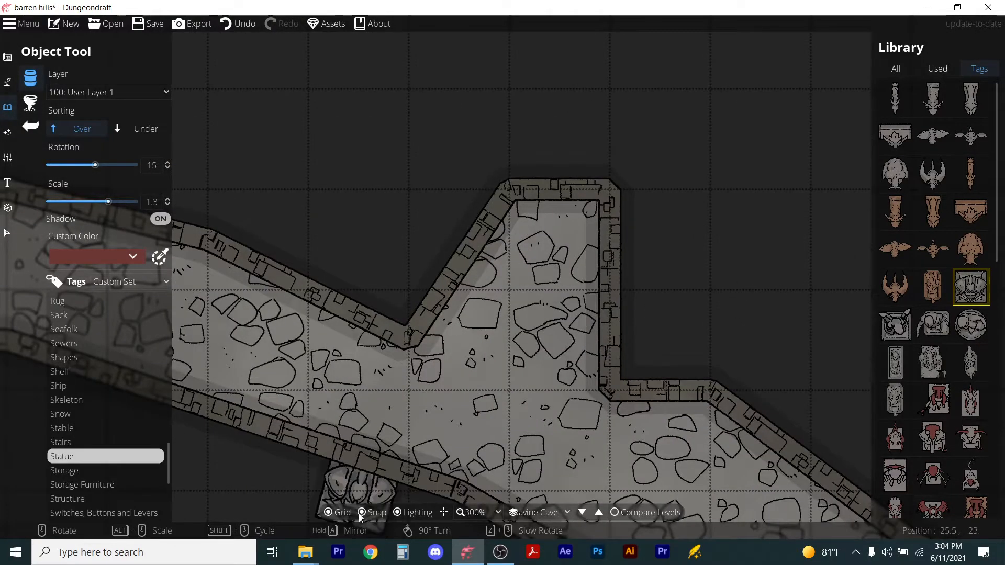
{"action": "scroll", "coordinate": [544, 269], "scroll_direction": "down", "scroll_amount": 1}
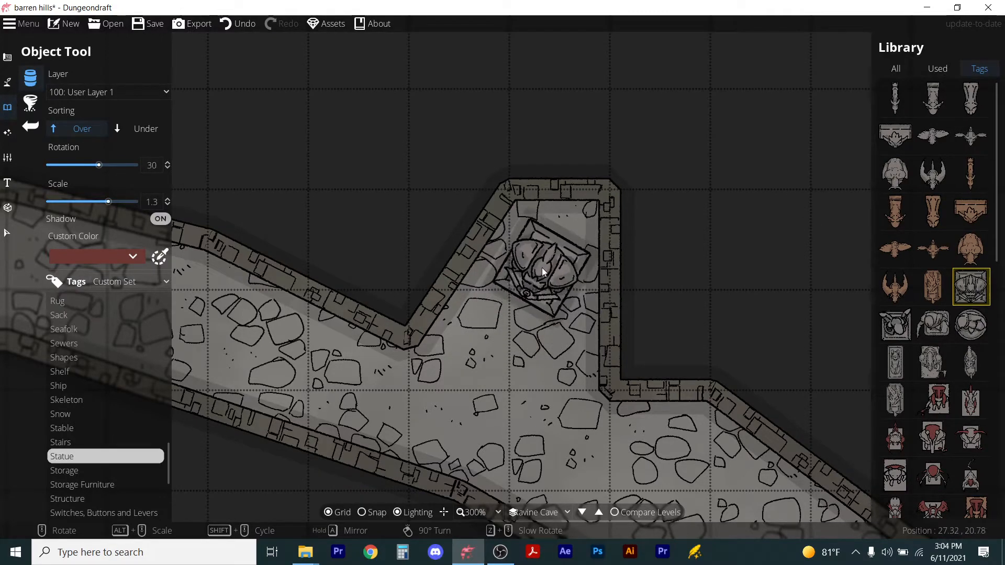
{"action": "left_click", "coordinate": [543, 267]}
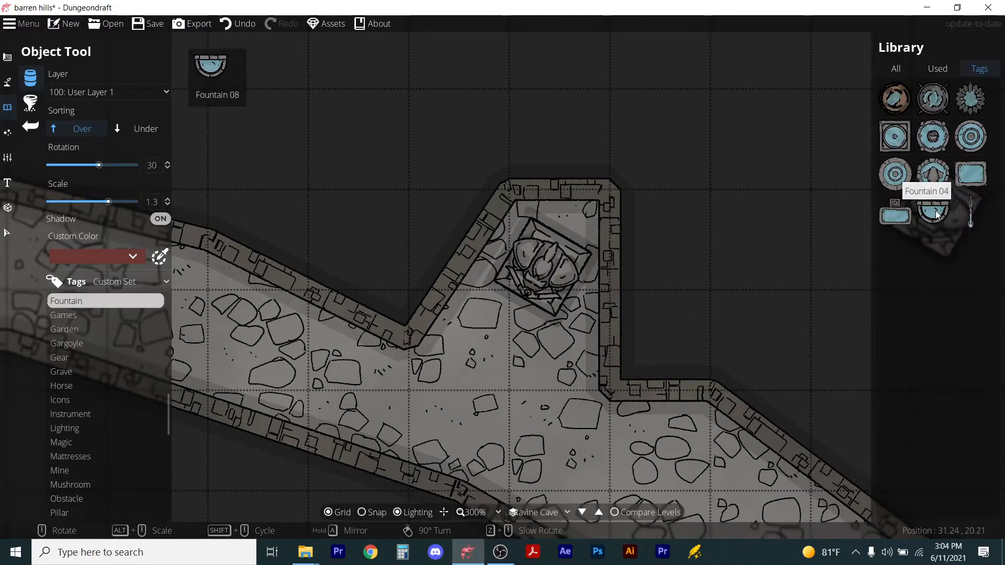
Place a half-round fountain in front of the statue and save the map.
{"action": "left_click", "coordinate": [935, 213]}
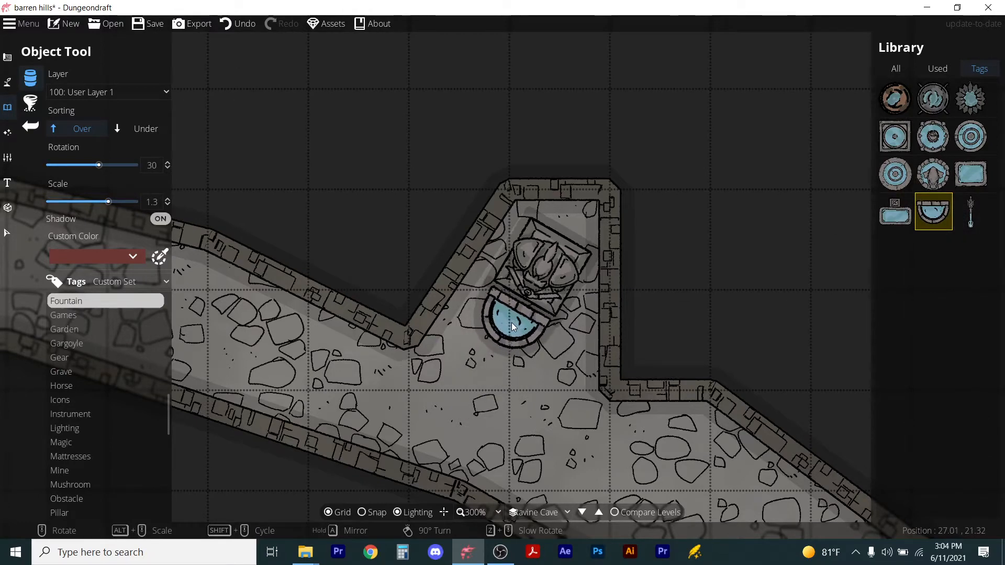
{"action": "left_click", "coordinate": [510, 322]}
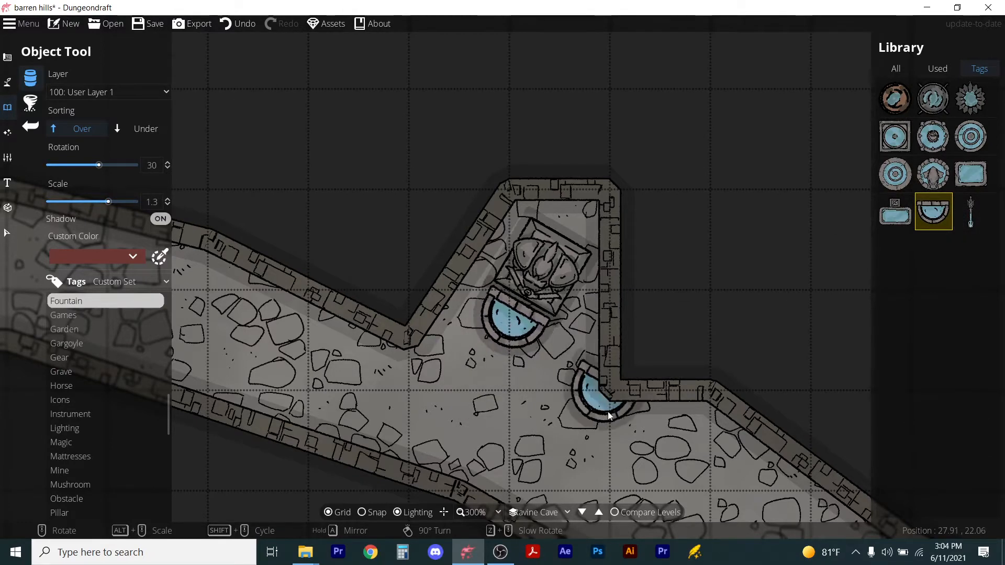
{"action": "scroll", "coordinate": [574, 440], "scroll_direction": "down", "scroll_amount": 2}
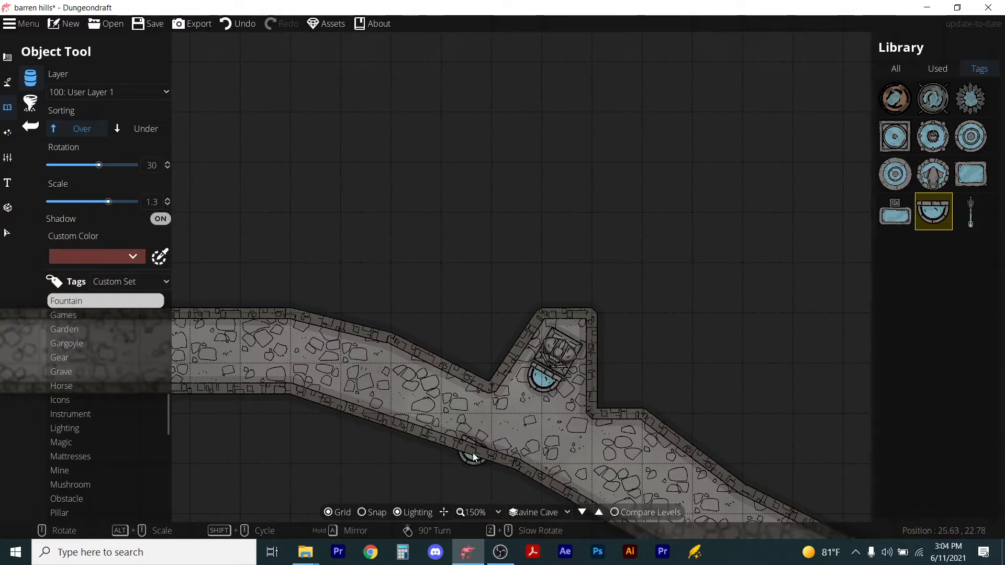
{"action": "scroll", "coordinate": [473, 454], "scroll_direction": "down", "scroll_amount": 1}
{"action": "scroll", "coordinate": [506, 431], "scroll_direction": "up", "scroll_amount": 1}
{"action": "scroll", "coordinate": [535, 351], "scroll_direction": "down", "scroll_amount": 4}
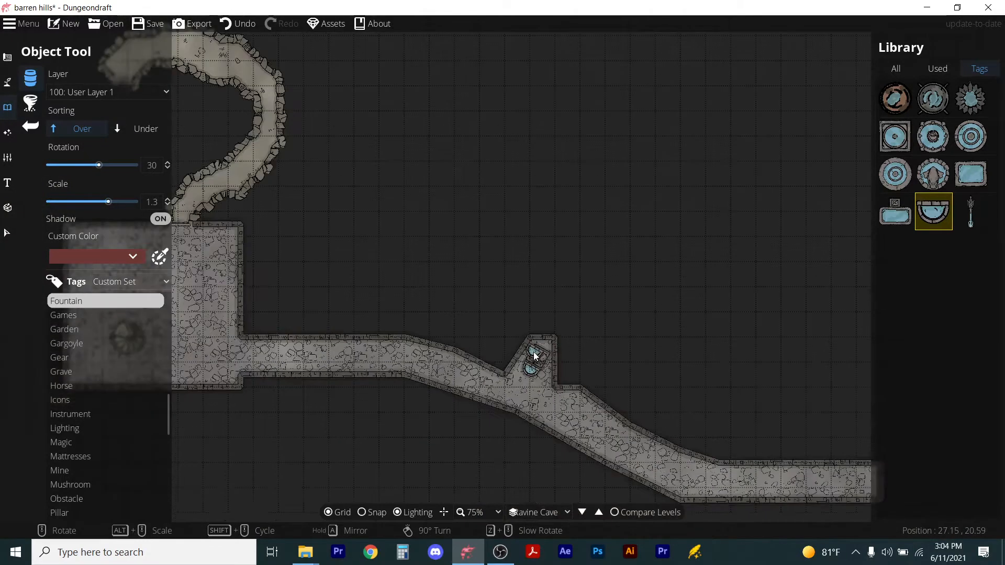
{"action": "left_click", "coordinate": [144, 24]}
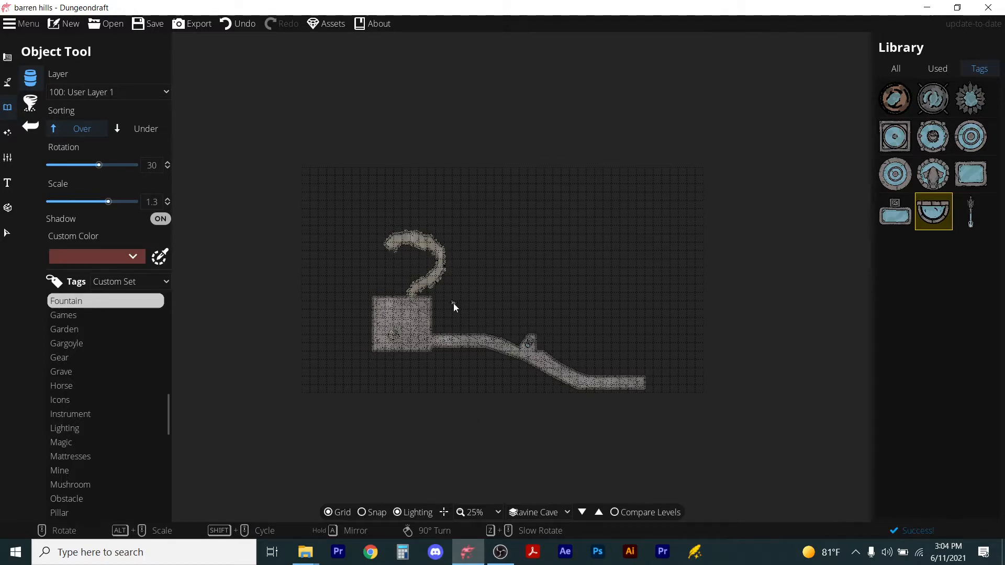
With the Portal Tool, place a door rotated 90° in the room's east wall at the tunnel entrance.
{"action": "scroll", "coordinate": [418, 311], "scroll_direction": "up", "scroll_amount": 3}
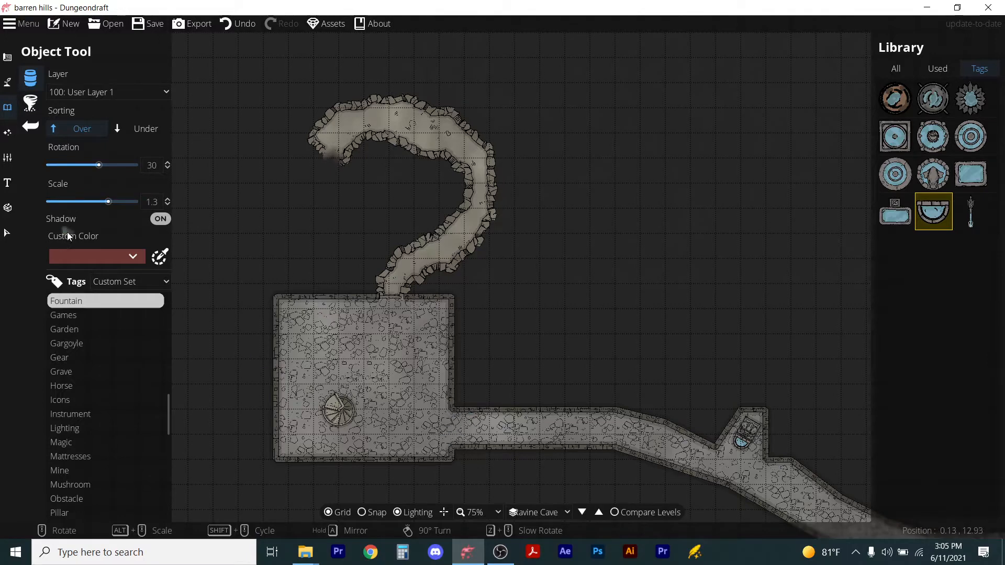
{"action": "left_click", "coordinate": [4, 59]}
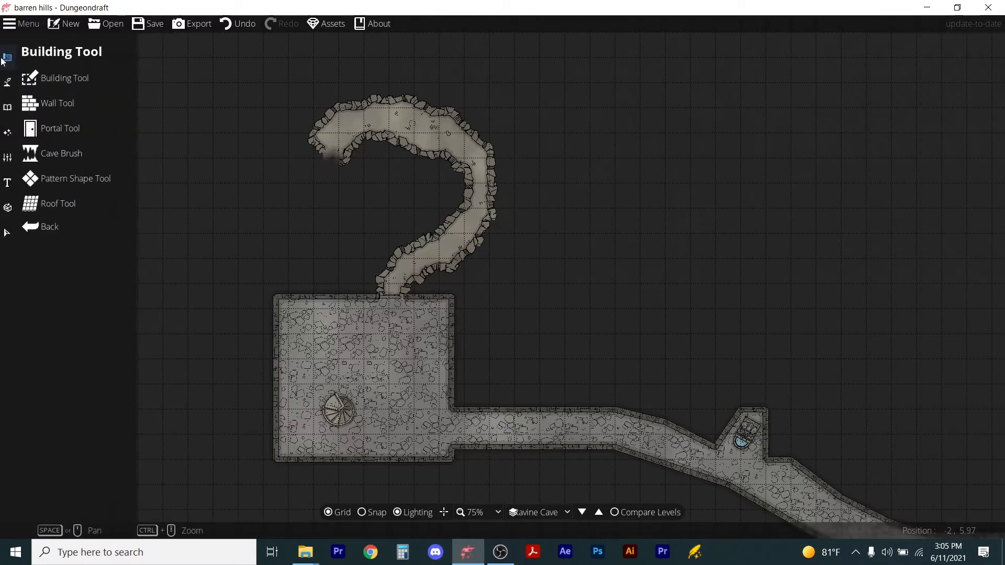
{"action": "left_click", "coordinate": [49, 127]}
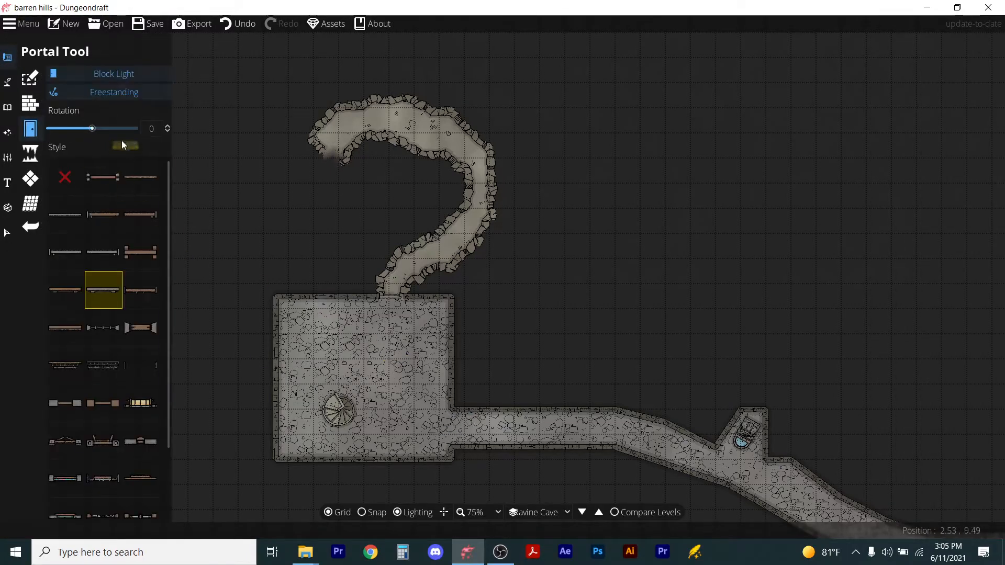
{"action": "scroll", "coordinate": [461, 427], "scroll_direction": "up", "scroll_amount": 6}
{"action": "scroll", "coordinate": [464, 430], "scroll_direction": "up", "scroll_amount": 1}
{"action": "scroll", "coordinate": [463, 430], "scroll_direction": "up", "scroll_amount": 8}
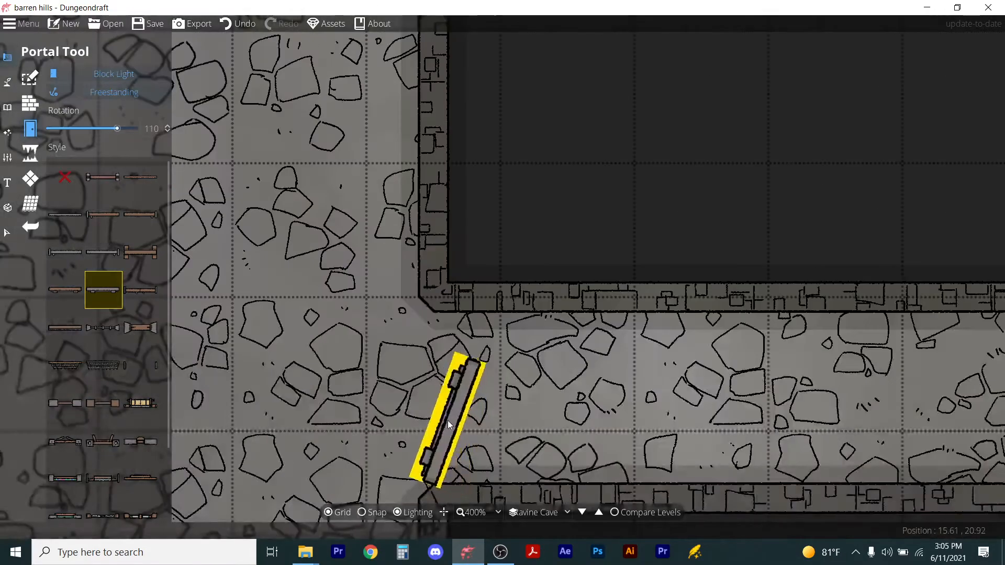
{"action": "scroll", "coordinate": [448, 420], "scroll_direction": "down", "scroll_amount": 1}
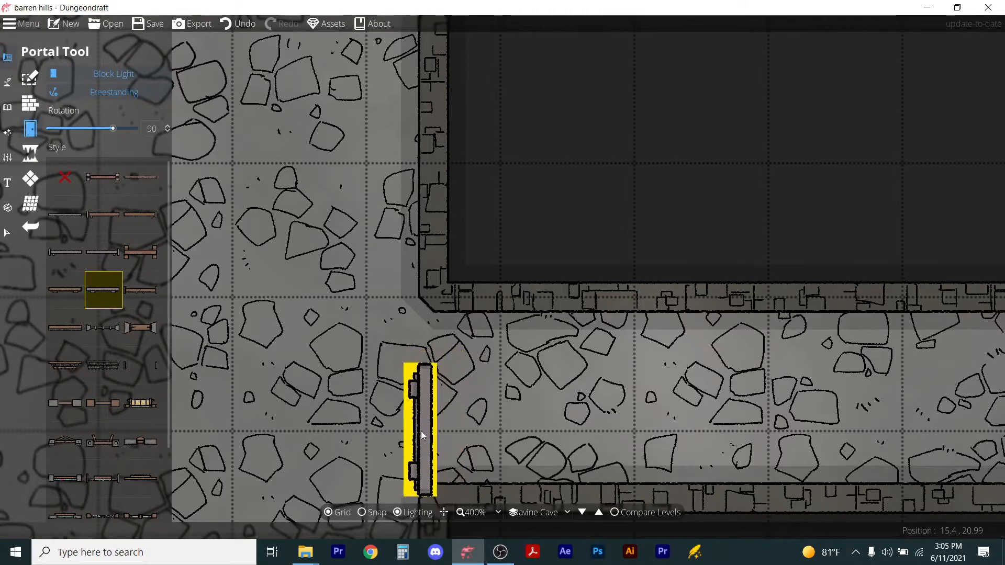
{"action": "left_click", "coordinate": [428, 439]}
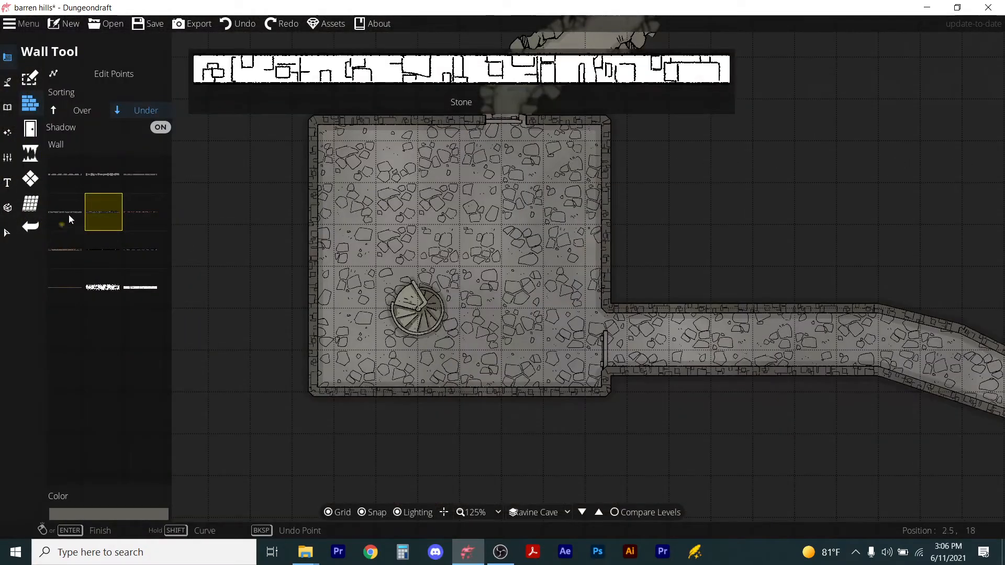
Switch to the Wall Tool and draw a short wall closing the gap above the door on the room's east side.
{"action": "left_click", "coordinate": [69, 214]}
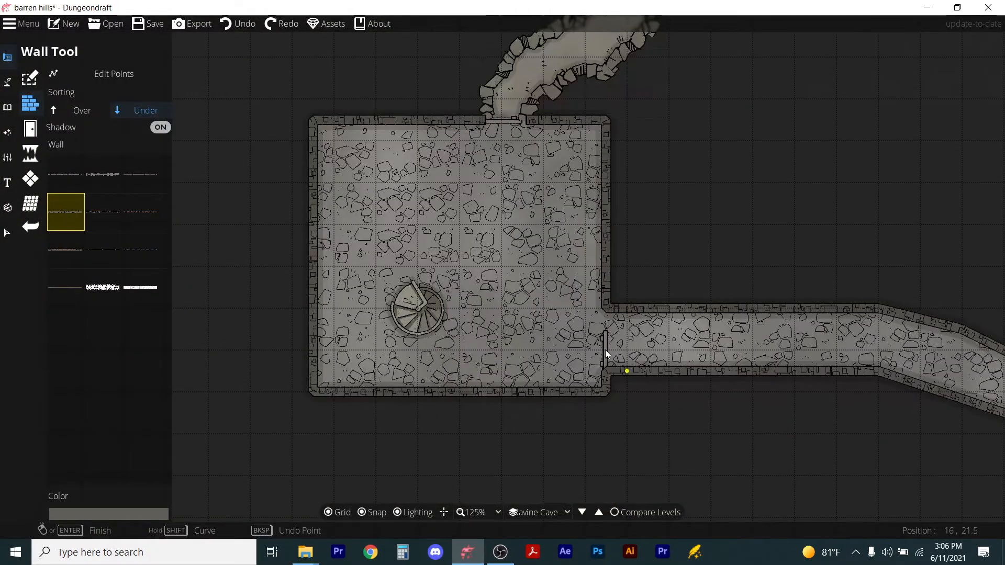
{"action": "scroll", "coordinate": [615, 340], "scroll_direction": "up", "scroll_amount": 4}
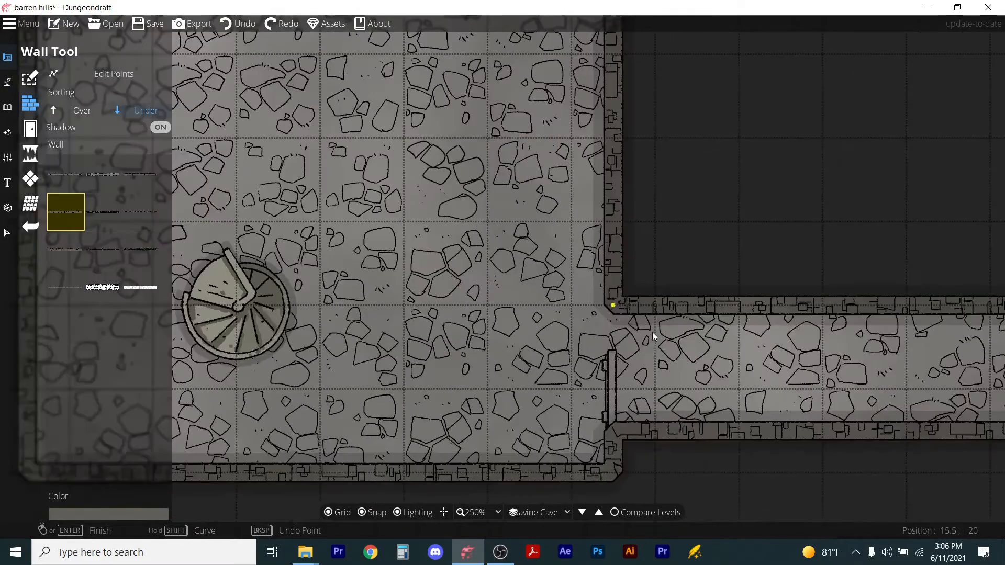
{"action": "left_click", "coordinate": [614, 308]}
{"action": "double_click", "coordinate": [614, 349]}
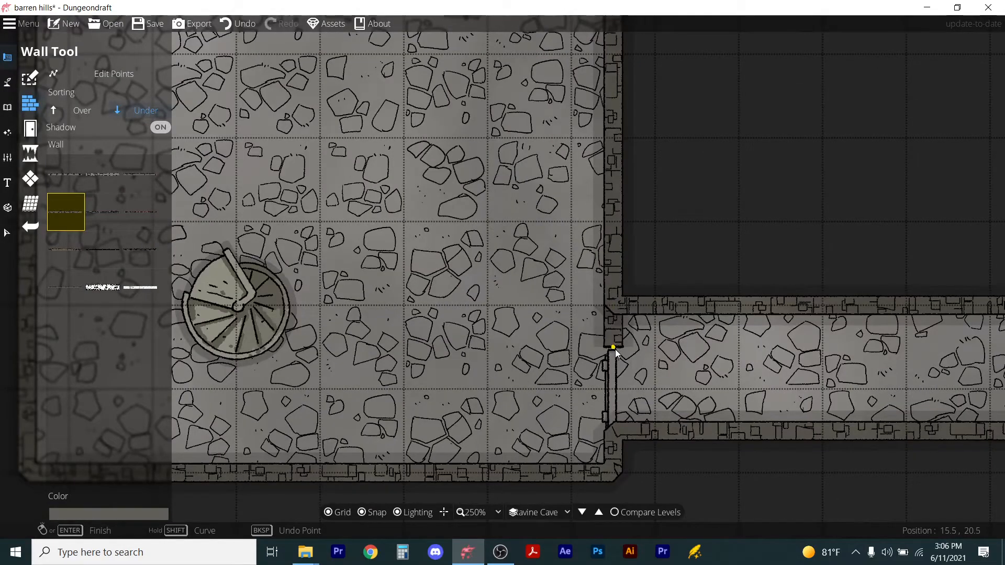
Draw a straight wall across the room from its west to east wall, splitting it into two chambers.
{"action": "scroll", "coordinate": [570, 307], "scroll_direction": "down", "scroll_amount": 5}
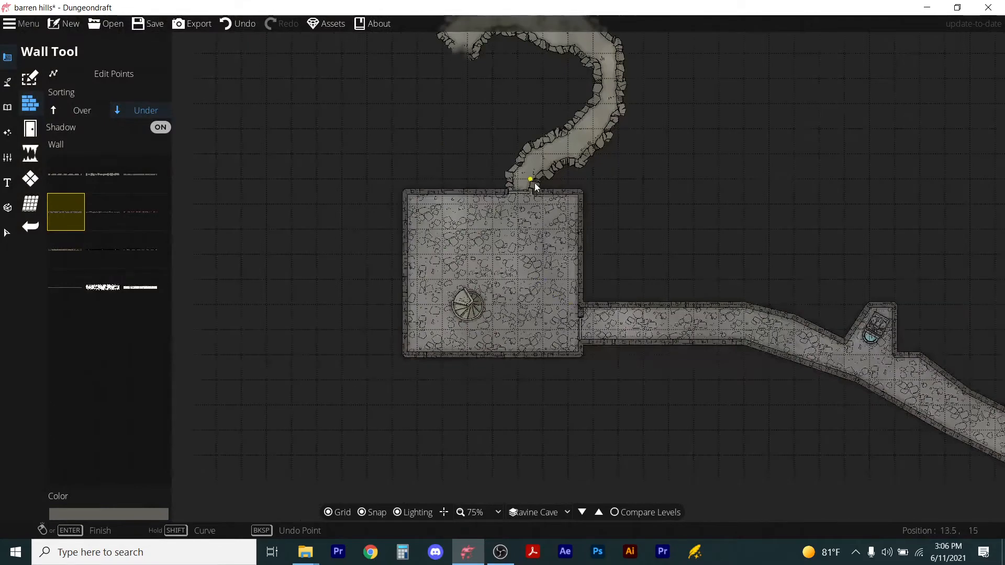
{"action": "scroll", "coordinate": [535, 183], "scroll_direction": "up", "scroll_amount": 4}
{"action": "scroll", "coordinate": [350, 351], "scroll_direction": "down", "scroll_amount": 3}
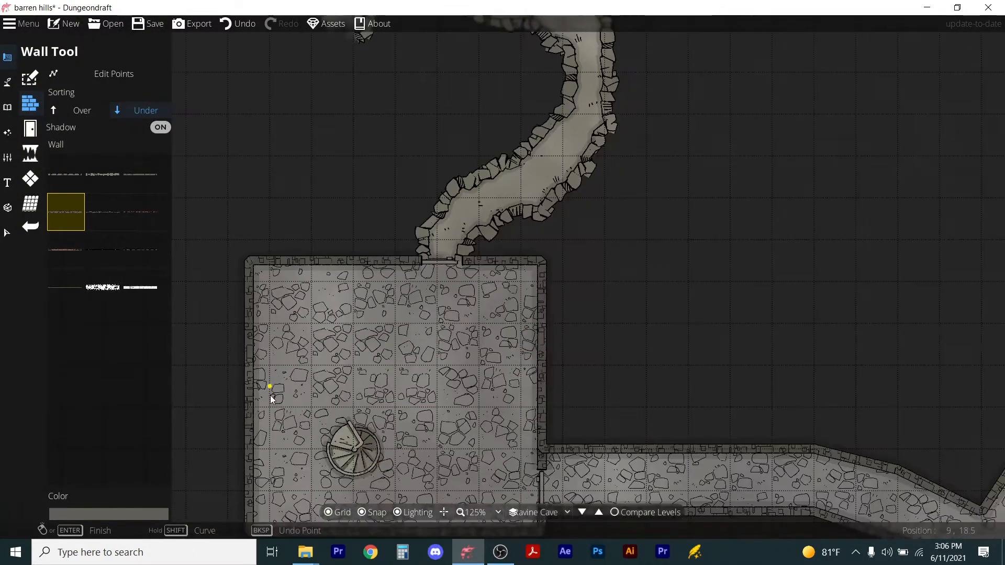
{"action": "scroll", "coordinate": [271, 398], "scroll_direction": "up", "scroll_amount": 1}
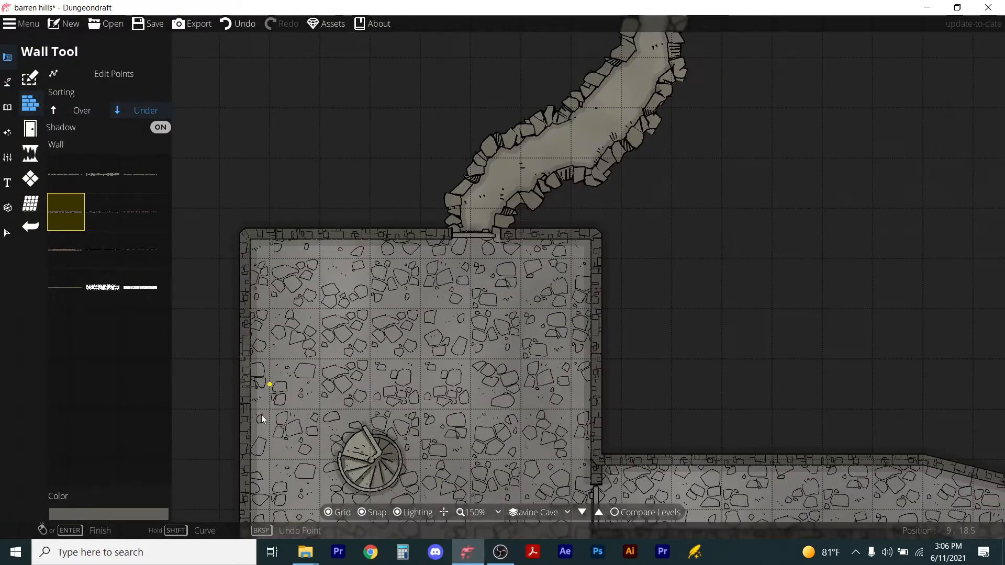
{"action": "left_click", "coordinate": [245, 386]}
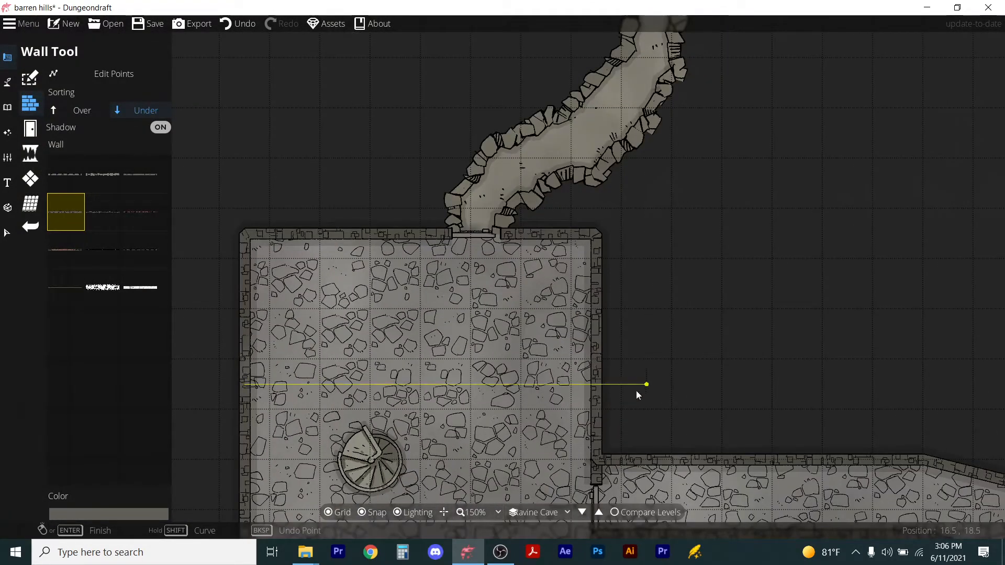
{"action": "right_click", "coordinate": [600, 383]}
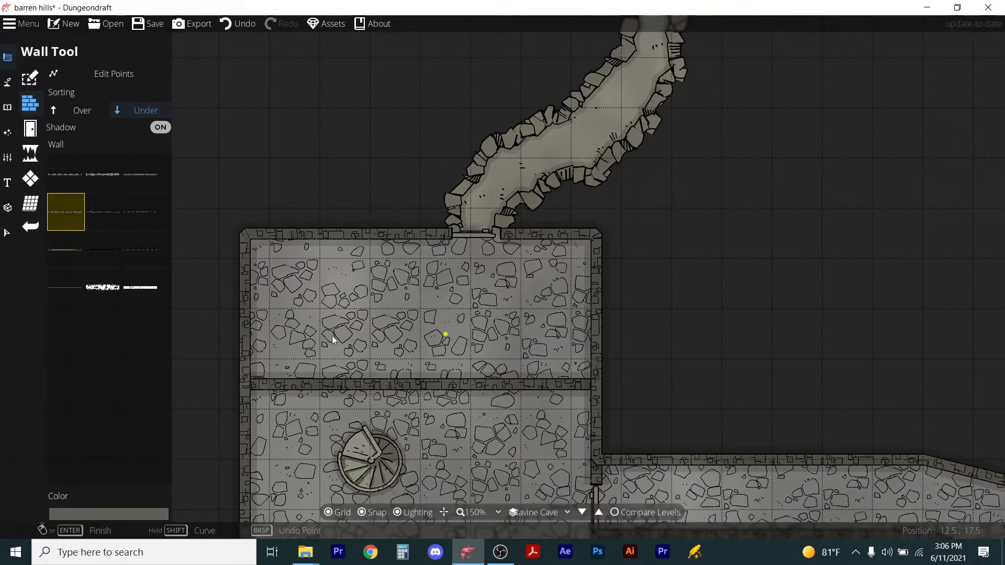
{"action": "scroll", "coordinate": [476, 312], "scroll_direction": "down", "scroll_amount": 2}
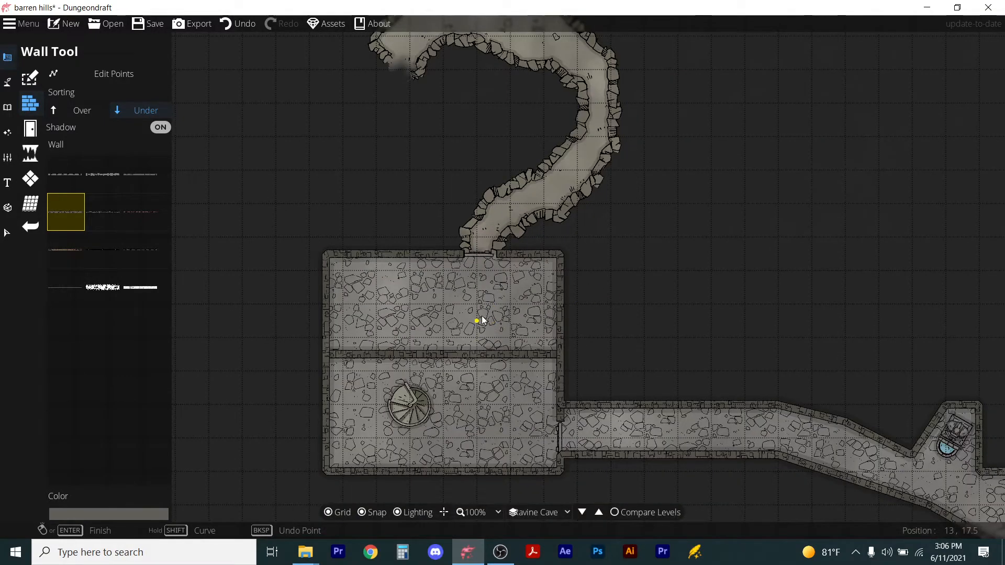
Place two gargoyle objects with snapping off, rotated 90° at the upper chamber's east wall and -90° at its west wall.
{"action": "left_click", "coordinate": [5, 82]}
{"action": "left_click", "coordinate": [7, 107]}
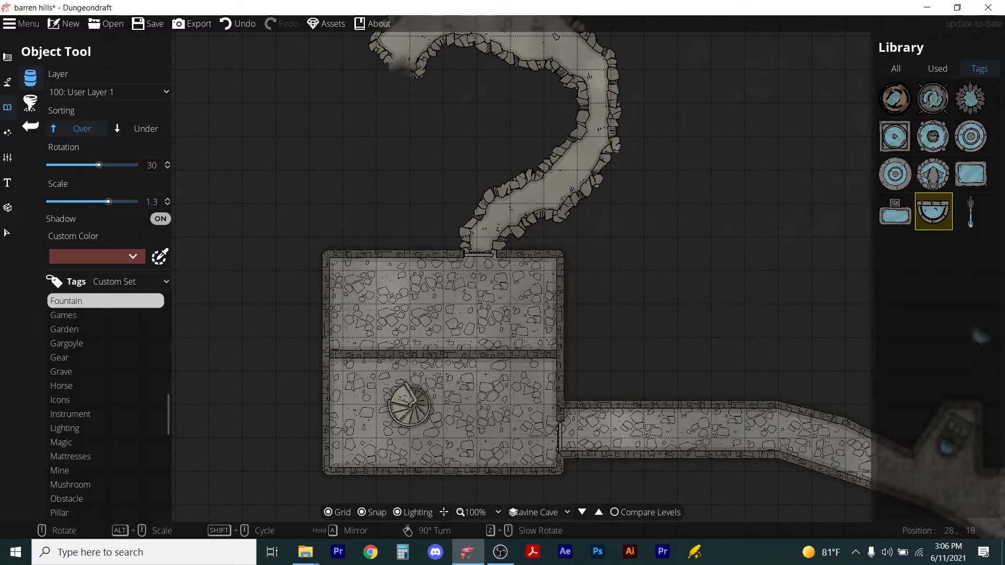
{"action": "left_click", "coordinate": [76, 344]}
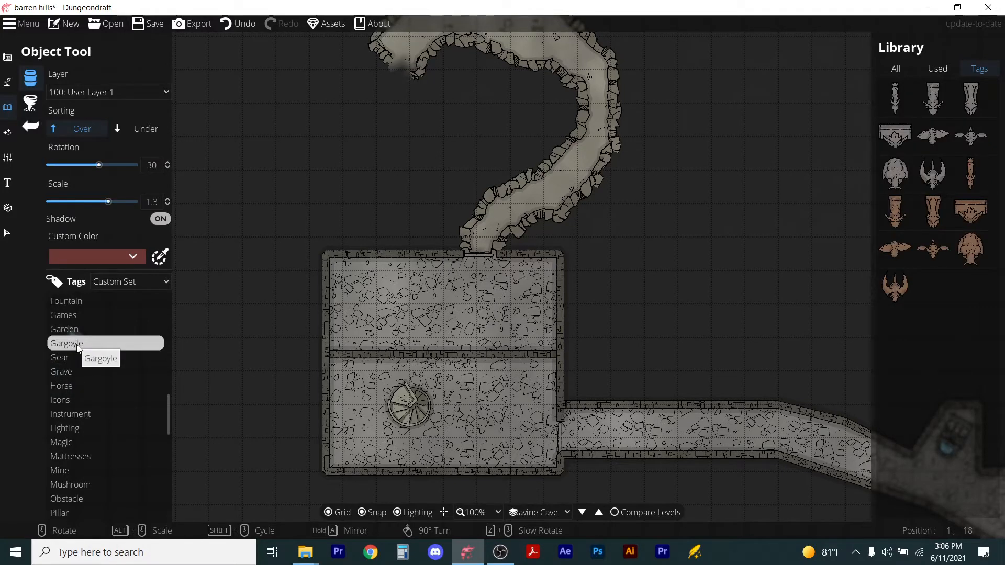
{"action": "left_click", "coordinate": [933, 173]}
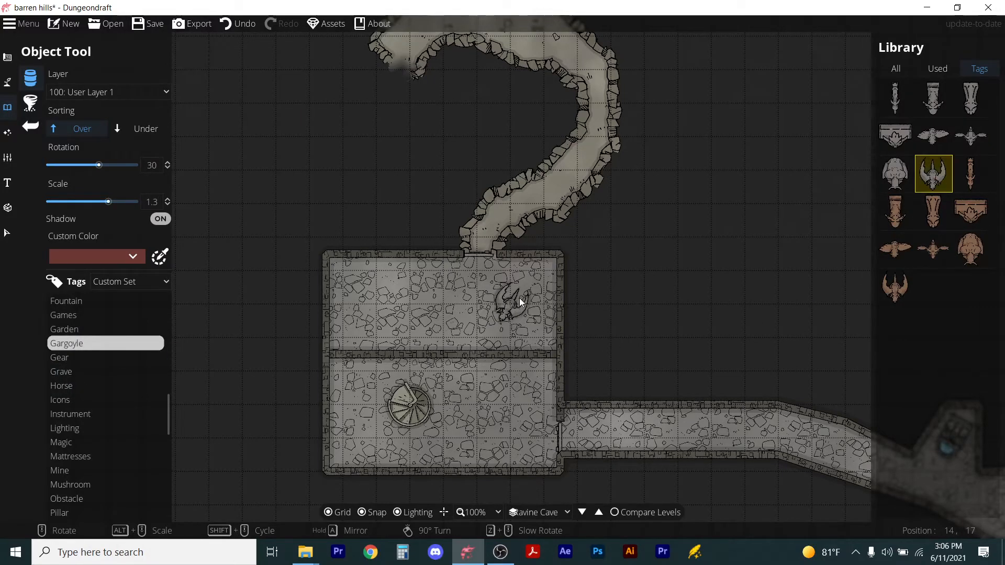
{"action": "scroll", "coordinate": [522, 302], "scroll_direction": "down", "scroll_amount": 4}
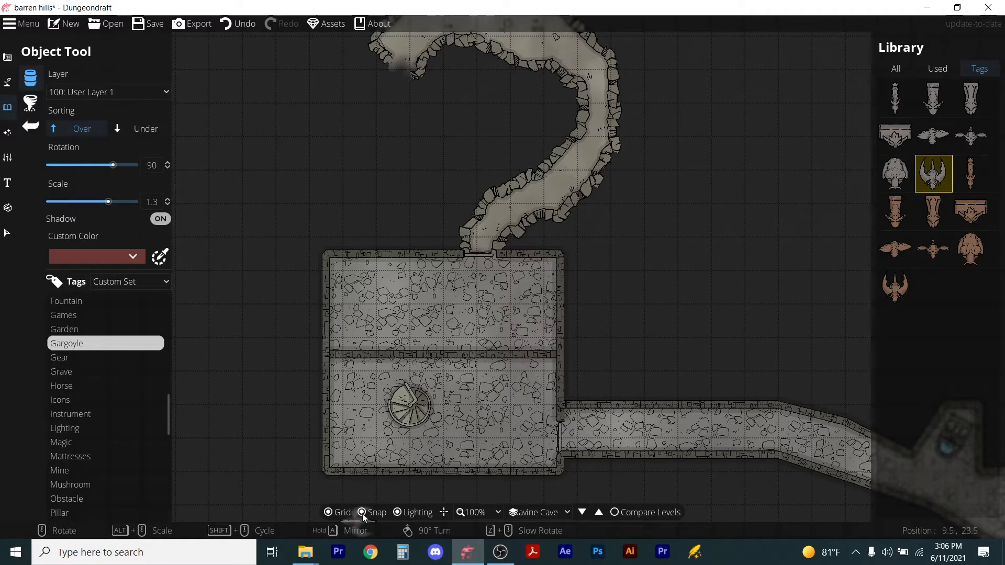
{"action": "left_click", "coordinate": [363, 513]}
{"action": "left_click", "coordinate": [528, 306]}
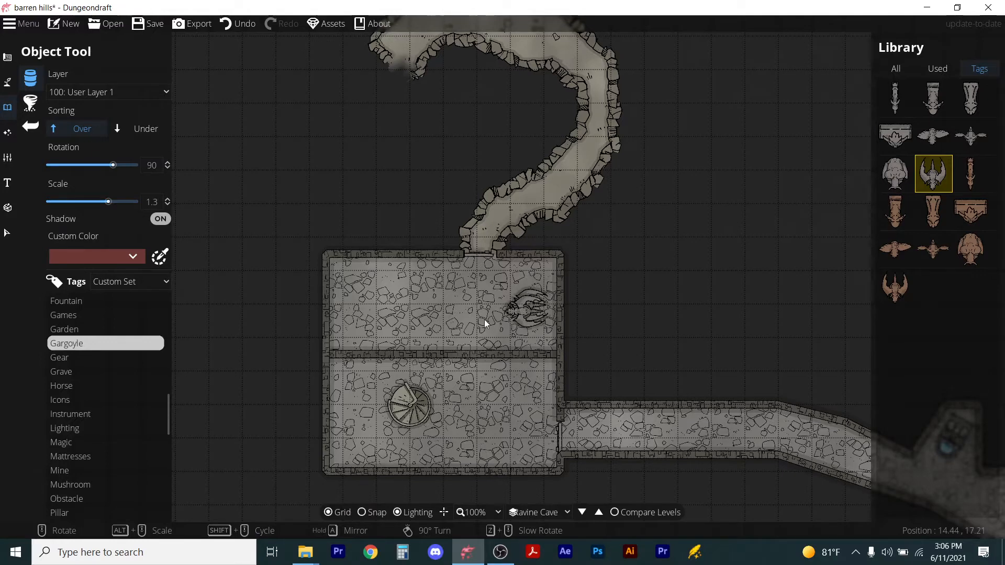
{"action": "scroll", "coordinate": [394, 293], "scroll_direction": "up", "scroll_amount": 11}
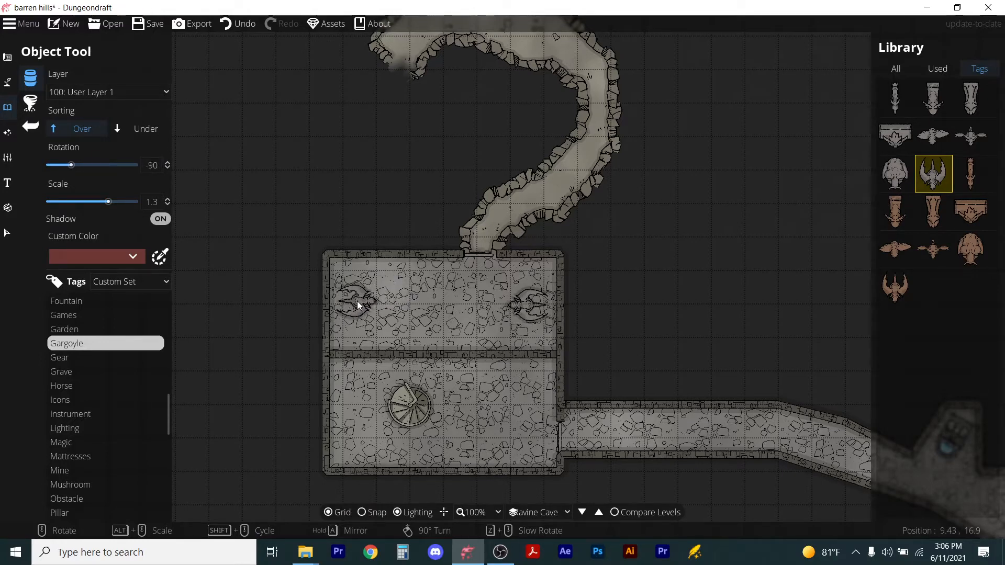
{"action": "left_click", "coordinate": [357, 300]}
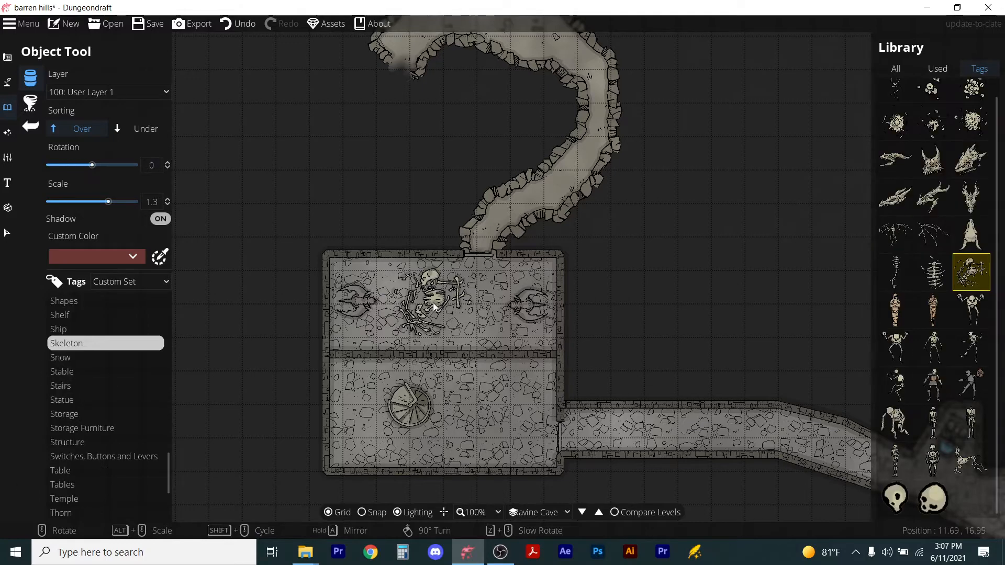
Place two skeletons scaled to 0.7 and rotated 30° in the upper chamber, one near the west gargoyle and one near the north entrance.
{"action": "scroll", "coordinate": [431, 308], "scroll_direction": "down", "scroll_amount": 3}
{"action": "scroll", "coordinate": [432, 308], "scroll_direction": "up", "scroll_amount": 4}
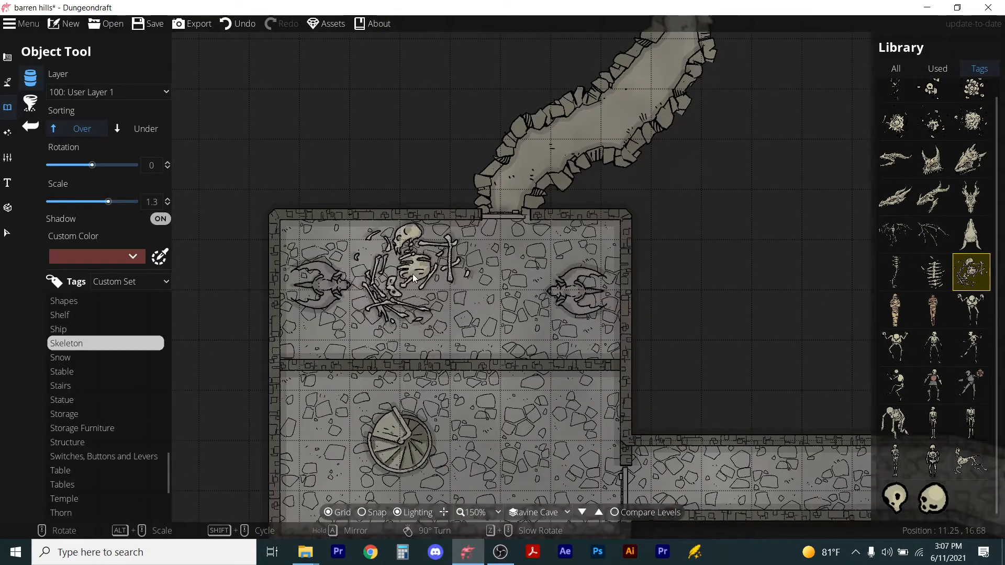
{"action": "scroll", "coordinate": [412, 287], "scroll_direction": "down", "scroll_amount": 1}
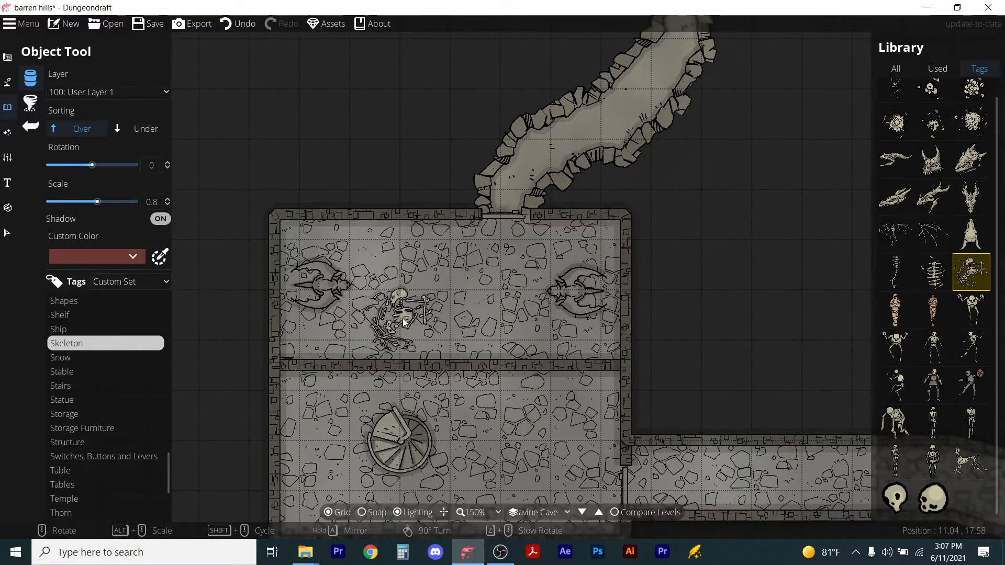
{"action": "scroll", "coordinate": [403, 318], "scroll_direction": "down", "scroll_amount": 3}
{"action": "scroll", "coordinate": [403, 319], "scroll_direction": "up", "scroll_amount": 1}
{"action": "scroll", "coordinate": [403, 318], "scroll_direction": "down", "scroll_amount": 1}
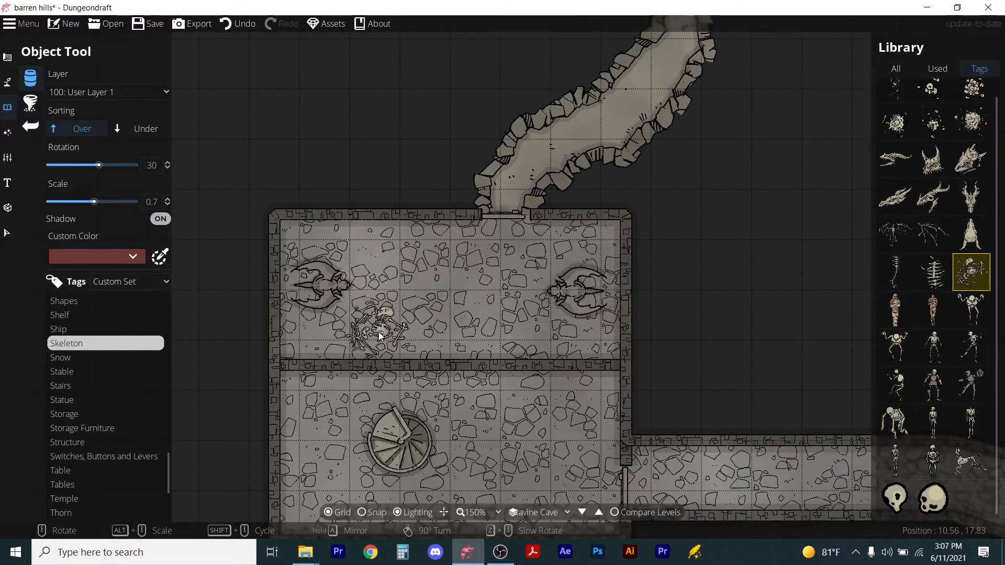
{"action": "left_click", "coordinate": [378, 327]}
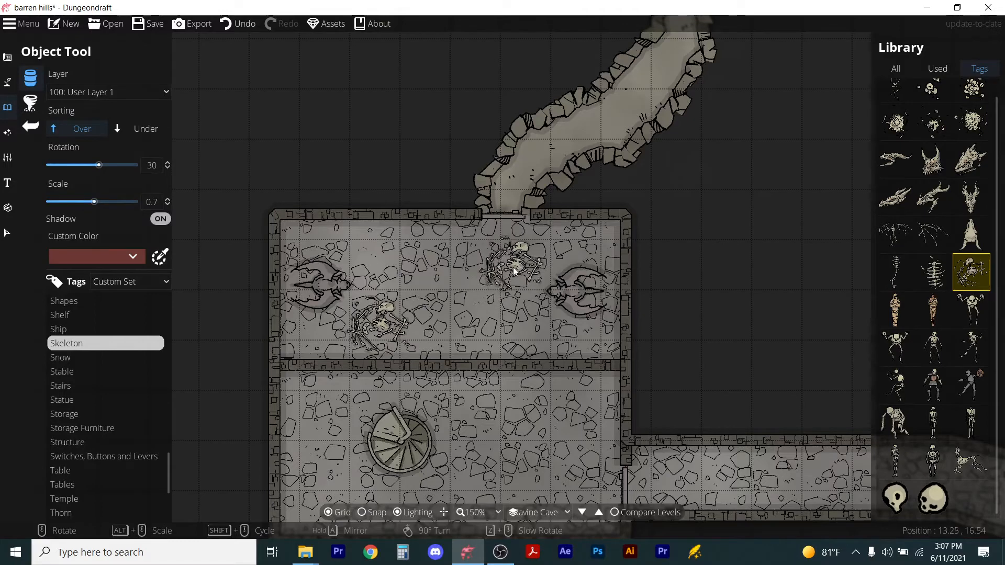
{"action": "left_click", "coordinate": [510, 255]}
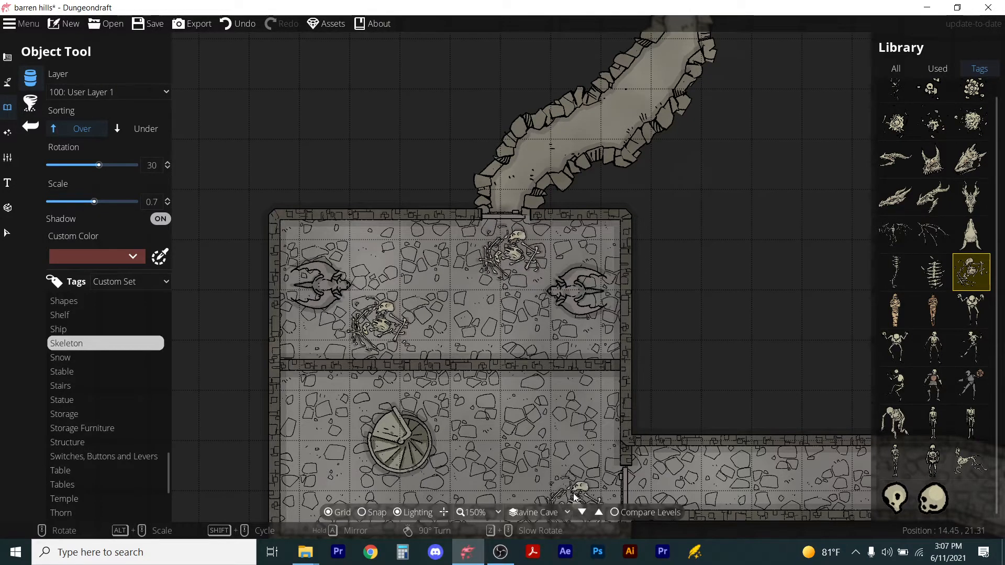
With the Portal Tool set to anchored and rotated 180°, place a door in the wall between the two chambers.
{"action": "scroll", "coordinate": [408, 362], "scroll_direction": "down", "scroll_amount": 3}
{"action": "scroll", "coordinate": [383, 297], "scroll_direction": "up", "scroll_amount": 2}
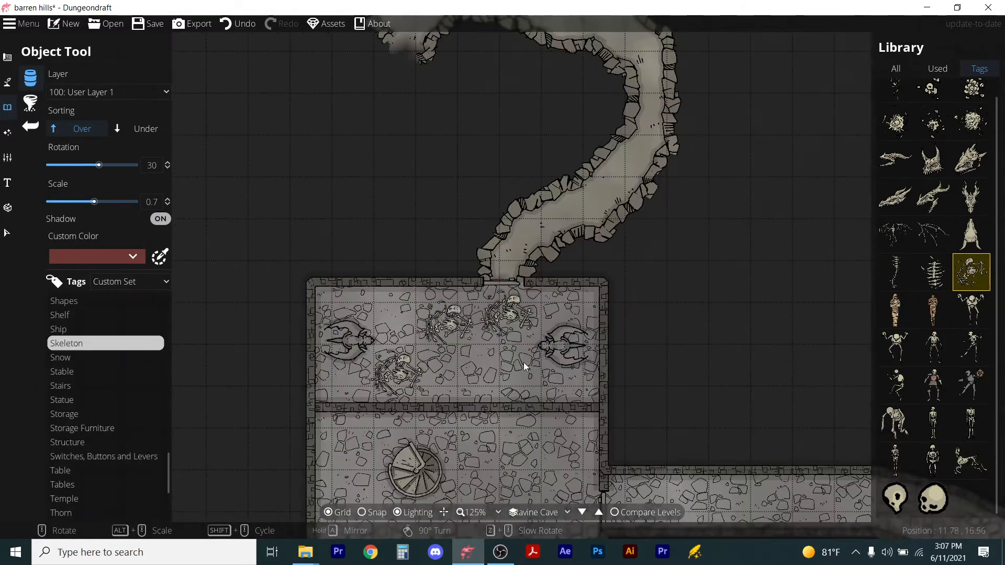
{"action": "left_click", "coordinate": [7, 233]}
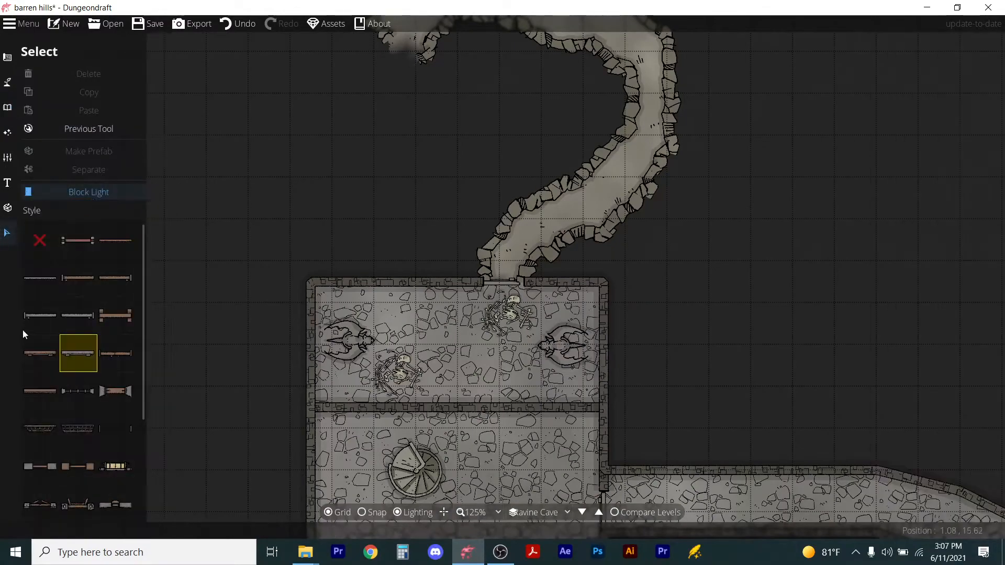
{"action": "scroll", "coordinate": [444, 328], "scroll_direction": "down", "scroll_amount": 1}
{"action": "scroll", "coordinate": [470, 362], "scroll_direction": "up", "scroll_amount": 1}
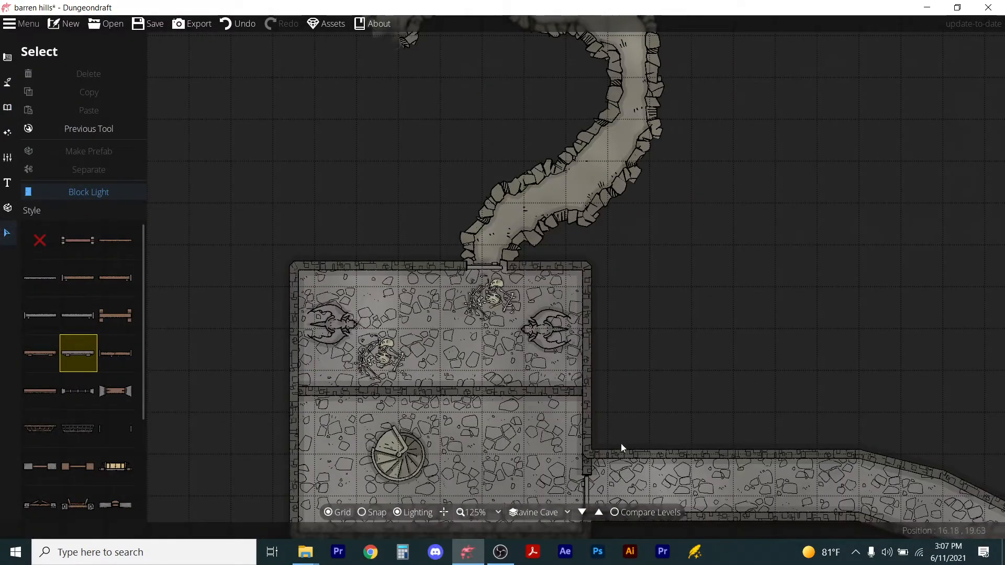
{"action": "scroll", "coordinate": [507, 401], "scroll_direction": "down", "scroll_amount": 1}
{"action": "scroll", "coordinate": [518, 463], "scroll_direction": "up", "scroll_amount": 1}
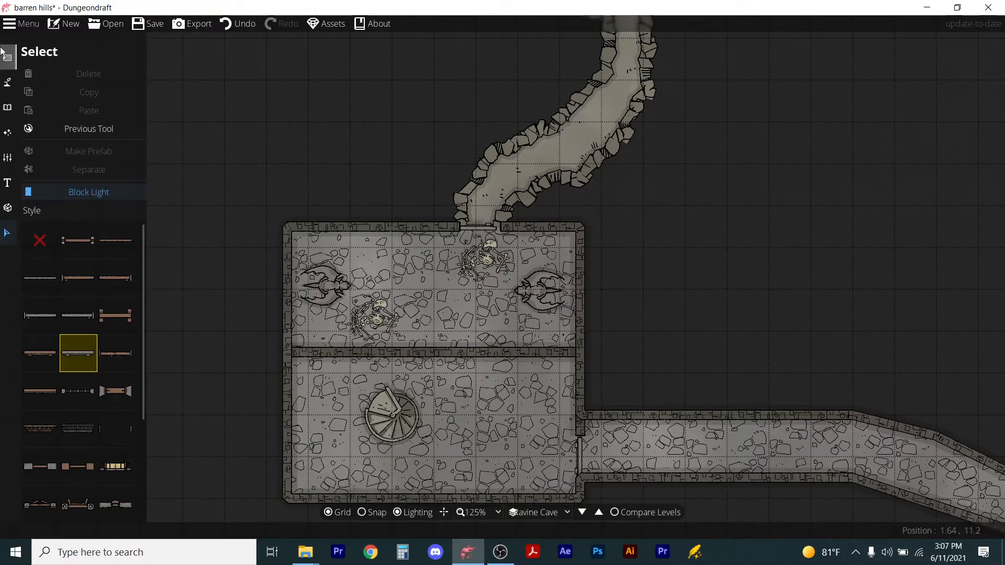
{"action": "left_click", "coordinate": [8, 80]}
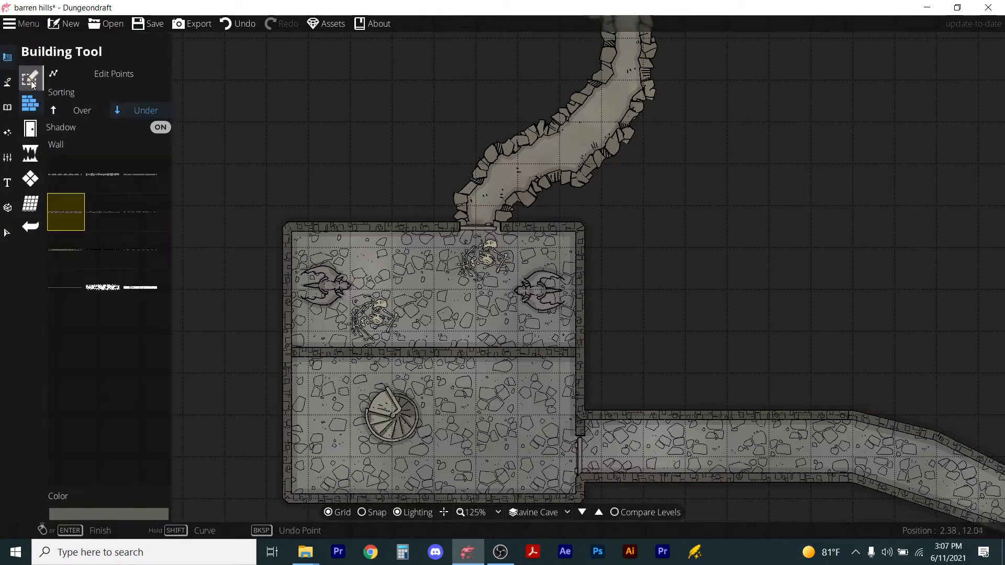
{"action": "left_click", "coordinate": [30, 128]}
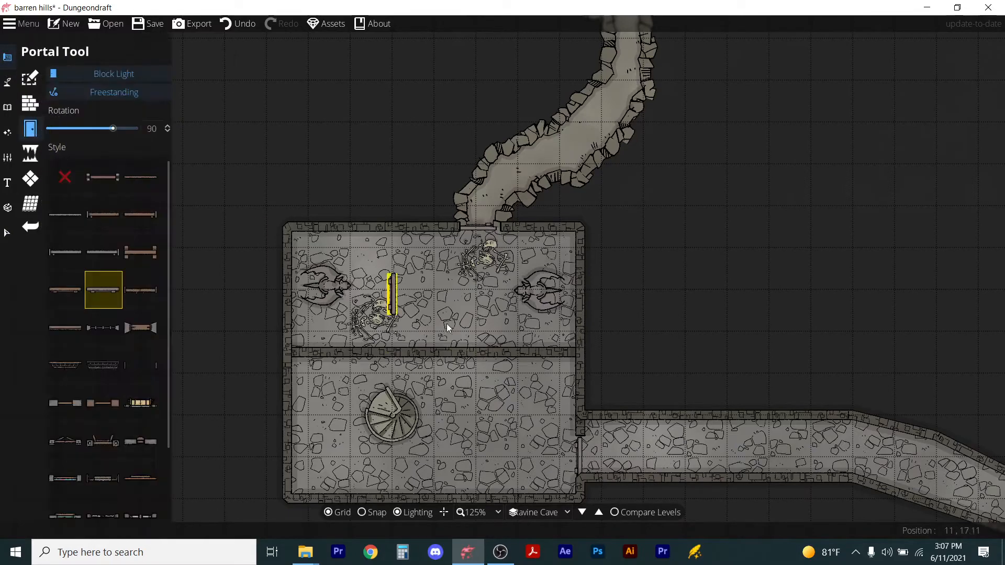
{"action": "left_click", "coordinate": [97, 91]}
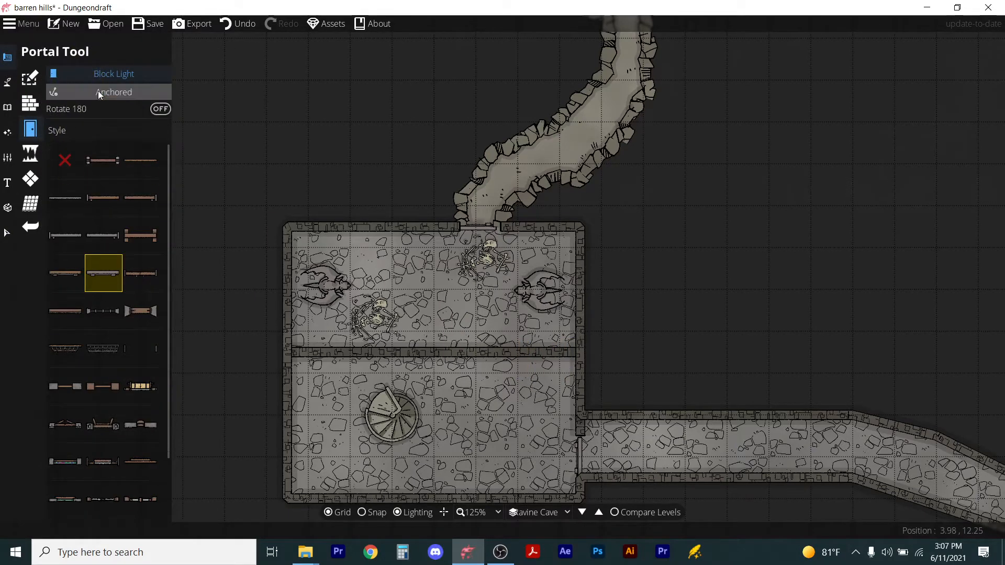
{"action": "right_click", "coordinate": [528, 360]}
{"action": "left_click", "coordinate": [499, 351]}
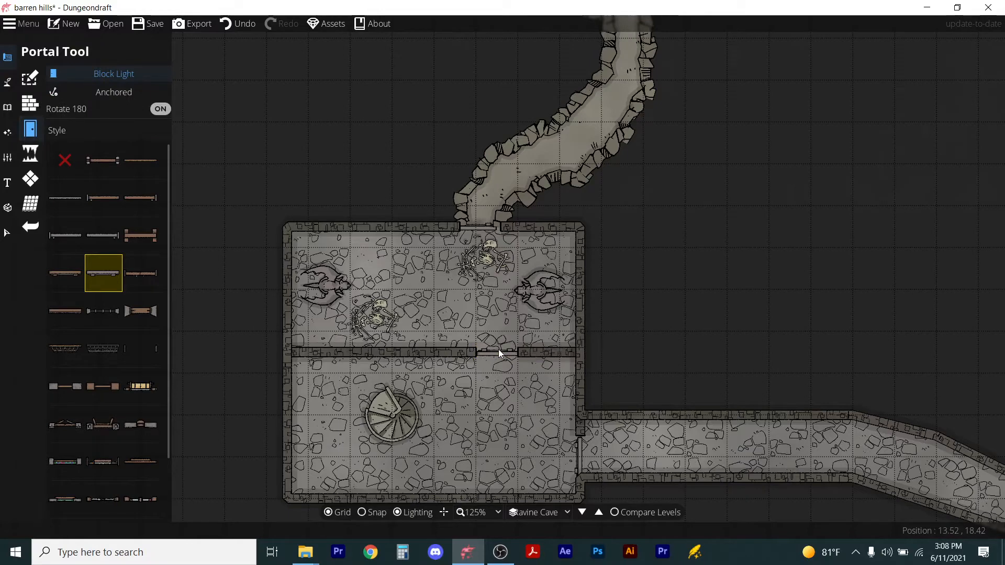
Draw a vertical wall from the dividing wall down to the south wall, splitting the lower chamber in two.
{"action": "left_click", "coordinate": [30, 103]}
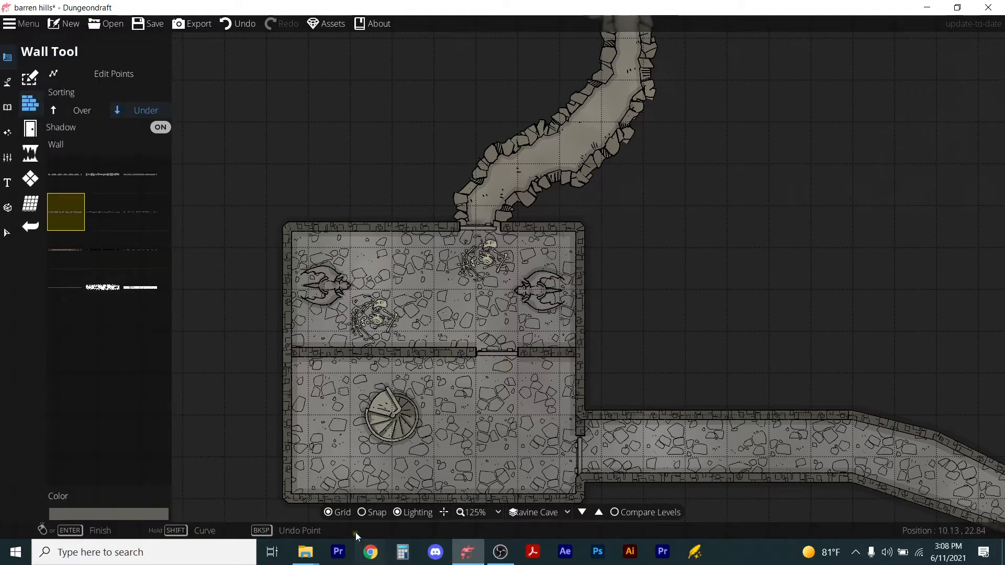
{"action": "left_click", "coordinate": [454, 353]}
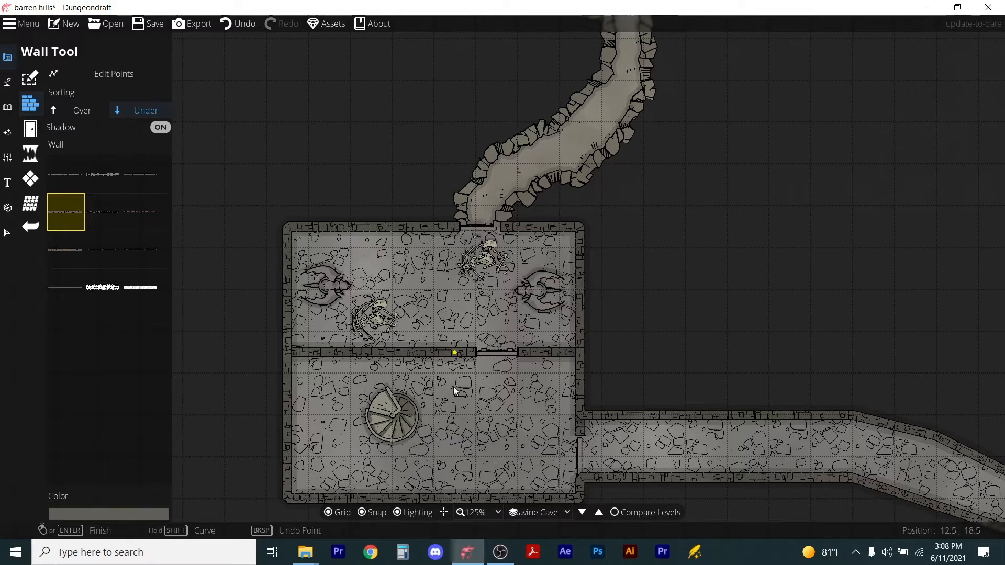
{"action": "left_click", "coordinate": [455, 498]}
{"action": "right_click", "coordinate": [455, 498]}
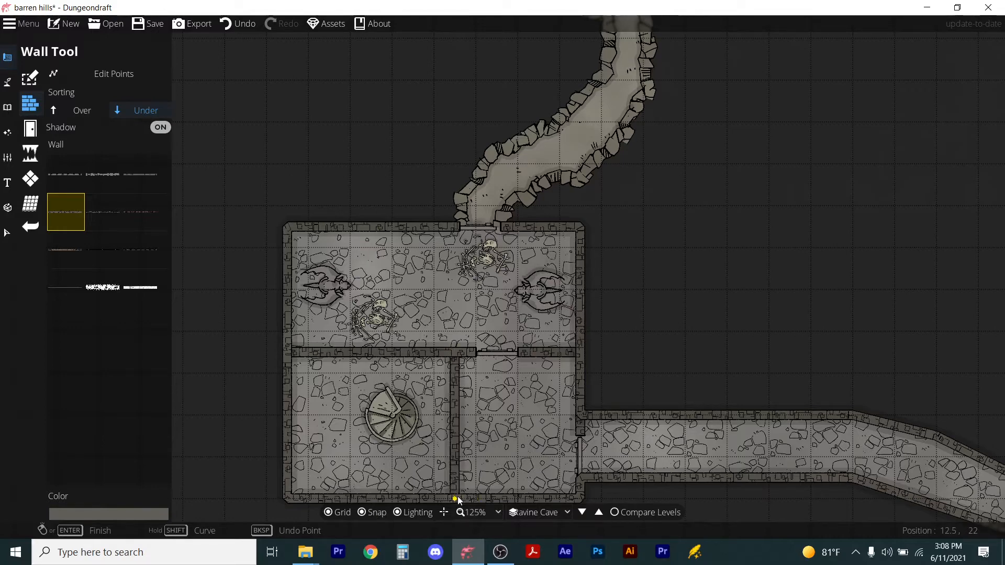
Select the fountain in the lower west chamber and nudge it slightly west.
{"action": "left_click", "coordinate": [28, 230]}
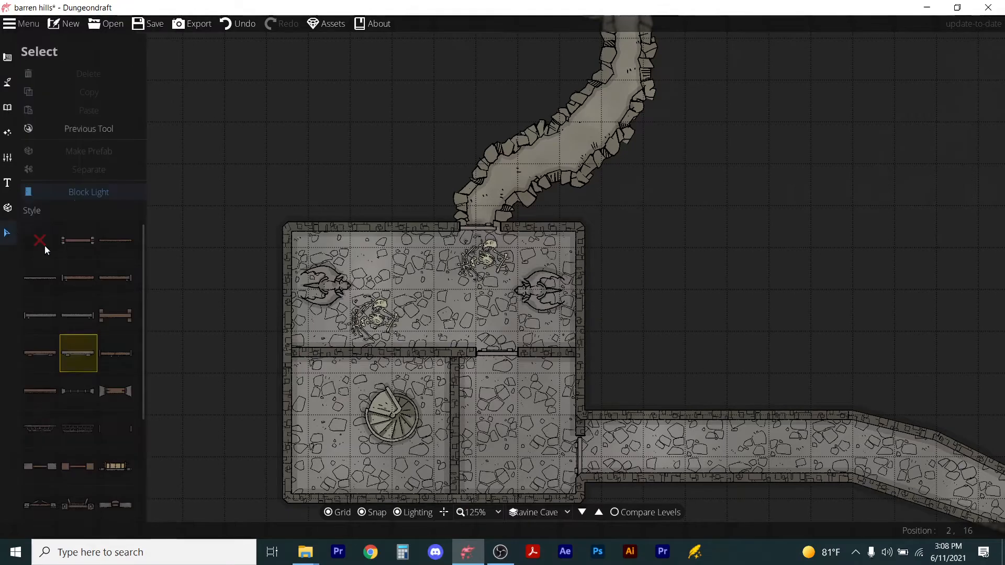
{"action": "left_click", "coordinate": [392, 411]}
{"action": "left_click_drag", "start_coordinate": [391, 410], "coordinate": [384, 410]}
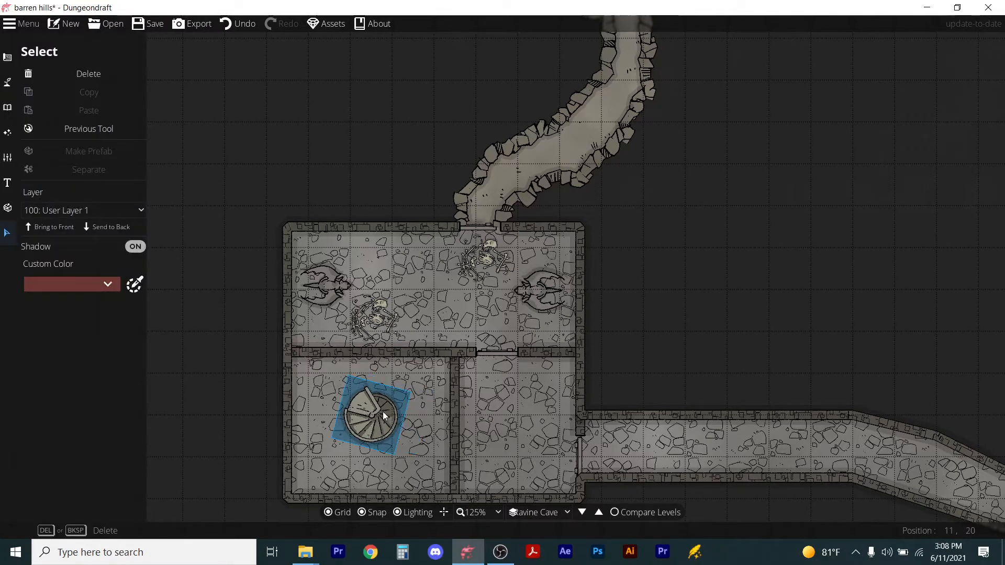
{"action": "key", "text": "Escape"}
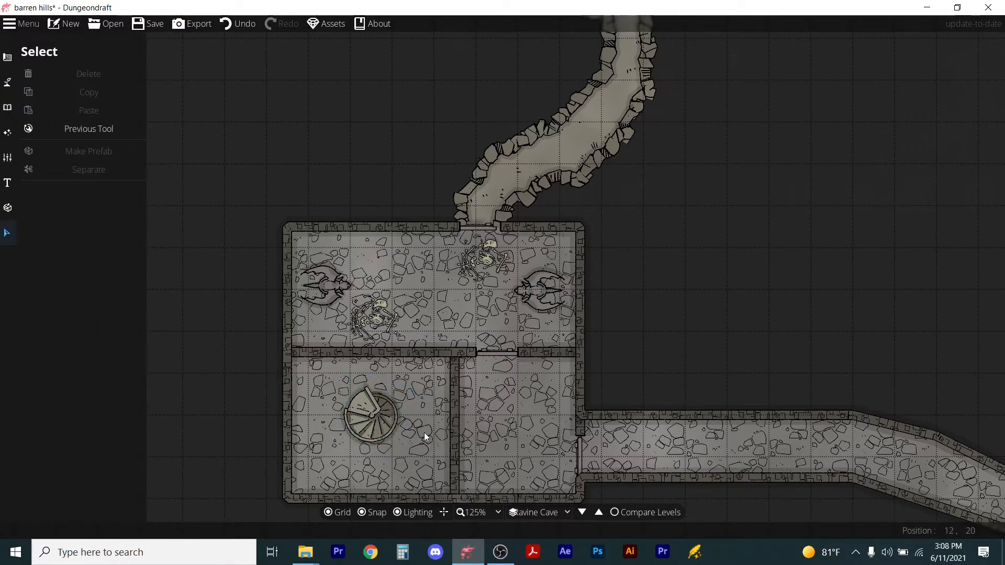
Compare levels against the Ground reference level, setting the current level's opacity to 70%.
{"action": "left_click", "coordinate": [616, 513]}
{"action": "left_click", "coordinate": [555, 238]}
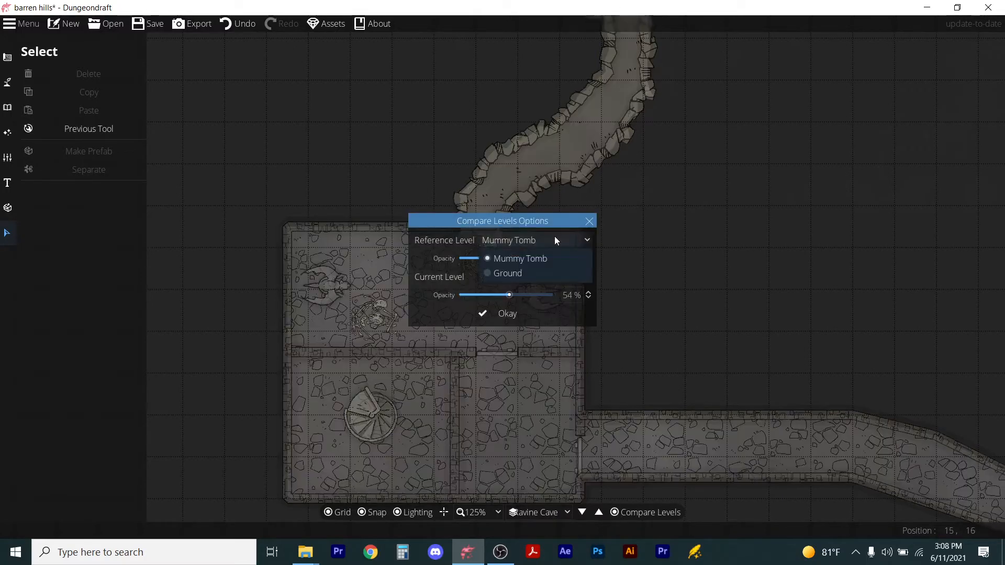
{"action": "left_click", "coordinate": [524, 273]}
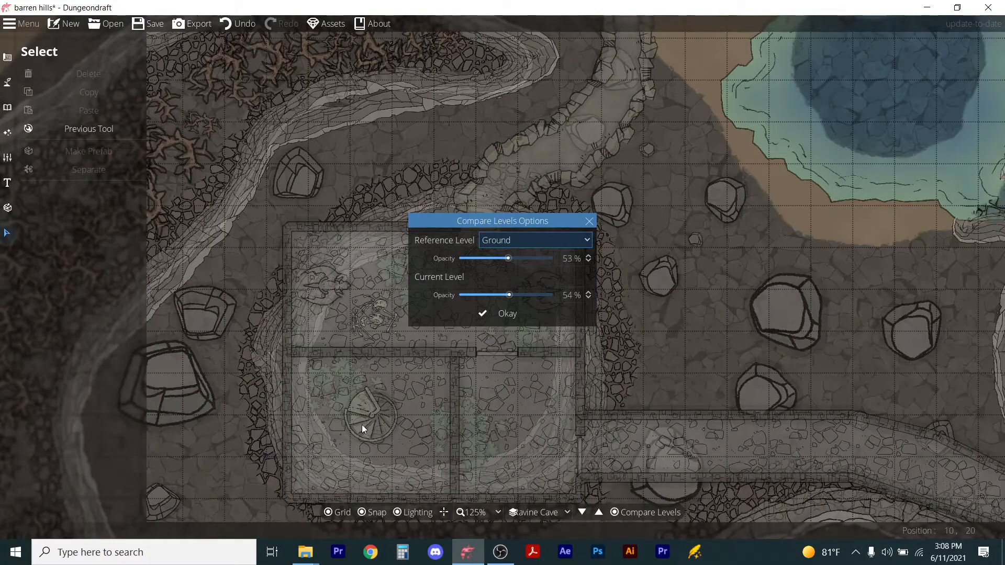
{"action": "mouse_move", "coordinate": [504, 297]}
{"action": "left_mouse_down"}
{"action": "mouse_move", "coordinate": [545, 299]}
{"action": "mouse_move", "coordinate": [455, 298]}
{"action": "mouse_move", "coordinate": [532, 294]}
{"action": "mouse_move", "coordinate": [523, 294]}
{"action": "left_mouse_up"}
{"action": "left_click", "coordinate": [499, 316]}
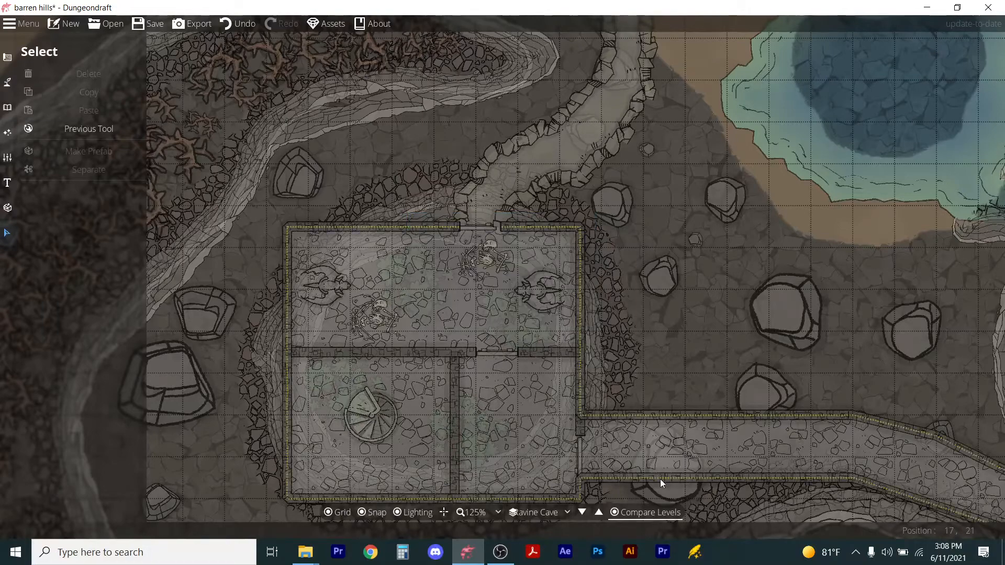
Switch the Compare Levels reference level from the current choice to Ground.
{"action": "left_click", "coordinate": [618, 515]}
{"action": "scroll", "coordinate": [511, 357], "scroll_direction": "down", "scroll_amount": 3}
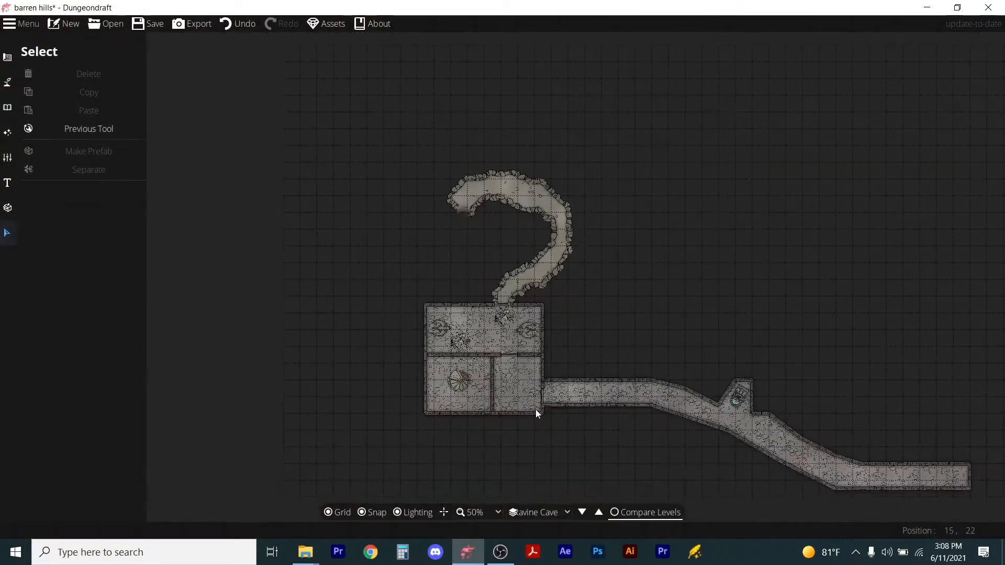
{"action": "scroll", "coordinate": [510, 371], "scroll_direction": "up", "scroll_amount": 3}
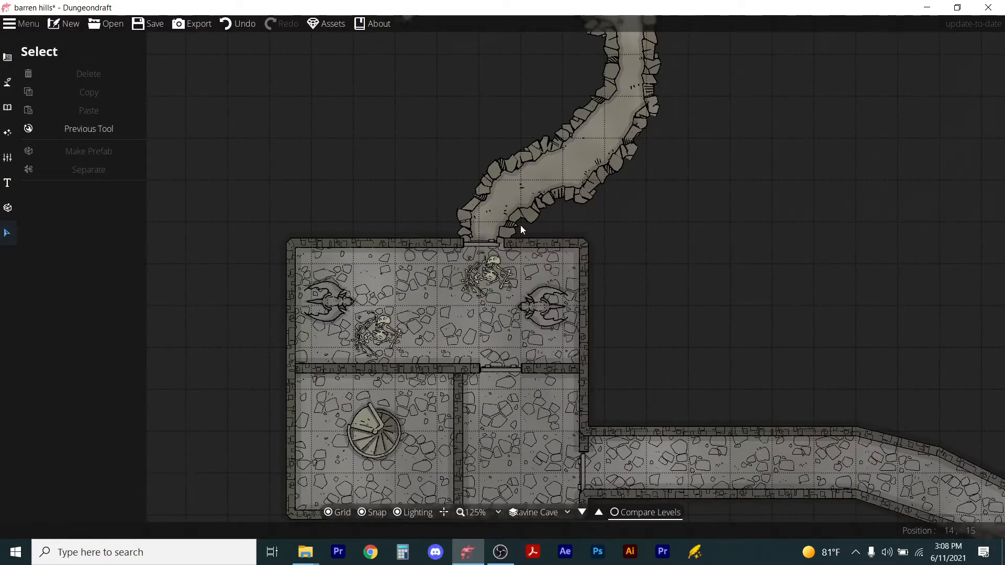
{"action": "scroll", "coordinate": [557, 173], "scroll_direction": "down", "scroll_amount": 4}
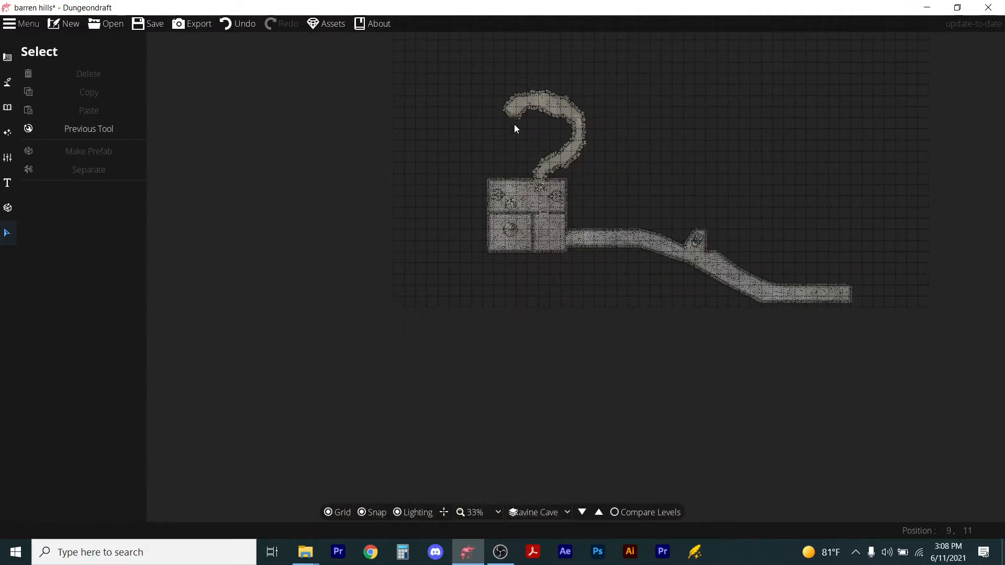
{"action": "left_click", "coordinate": [616, 513]}
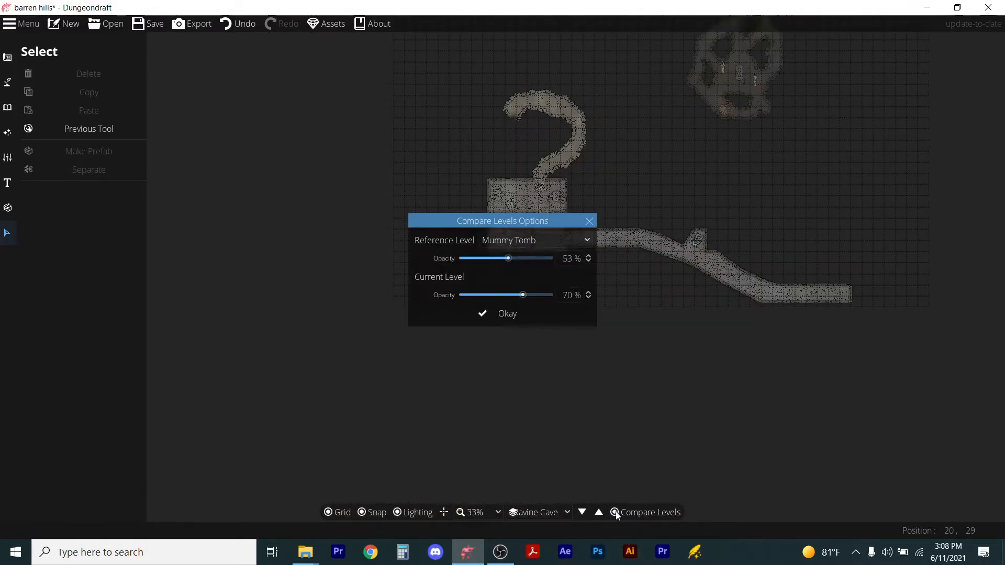
{"action": "left_click", "coordinate": [523, 242]}
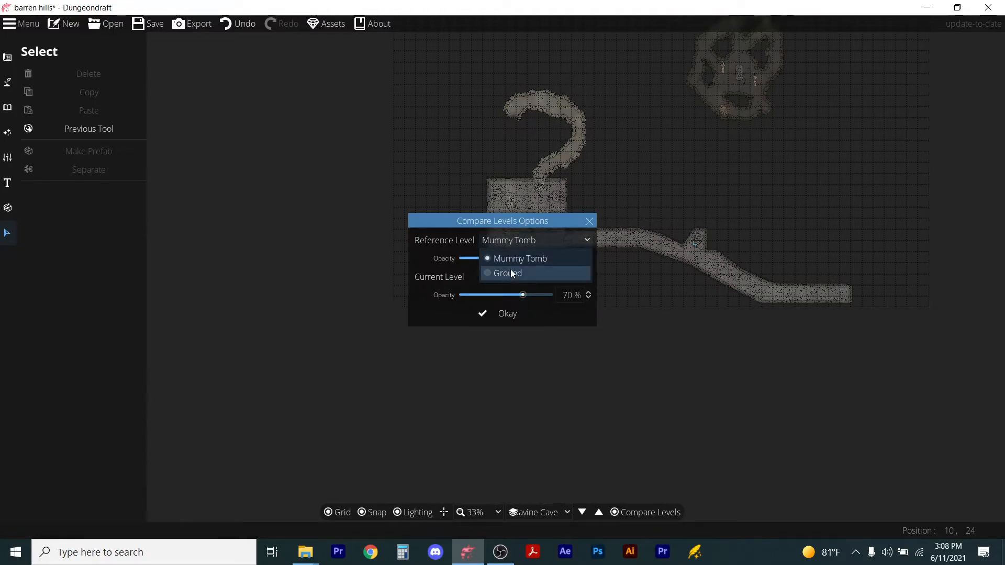
{"action": "left_click", "coordinate": [510, 269]}
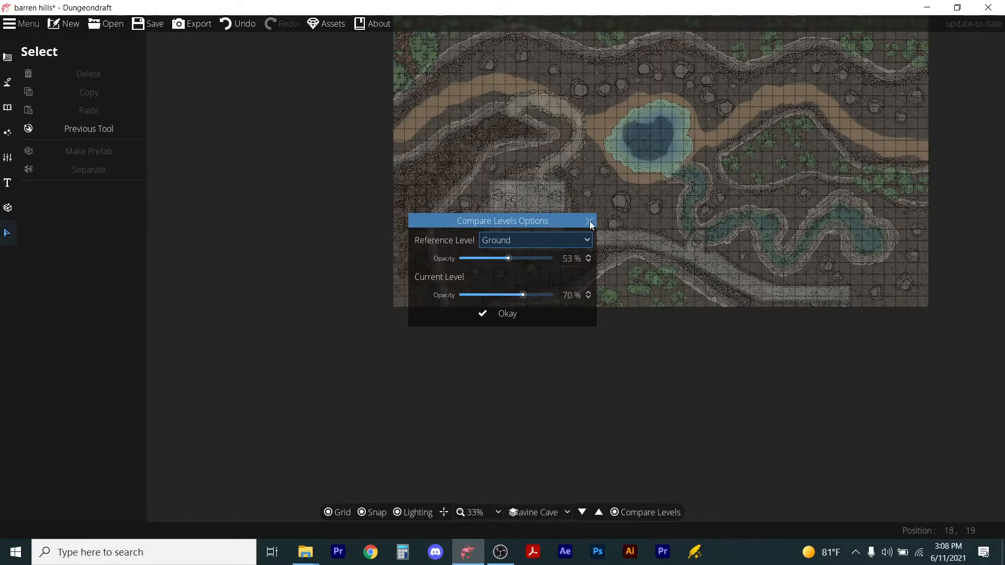
{"action": "left_click", "coordinate": [505, 315]}
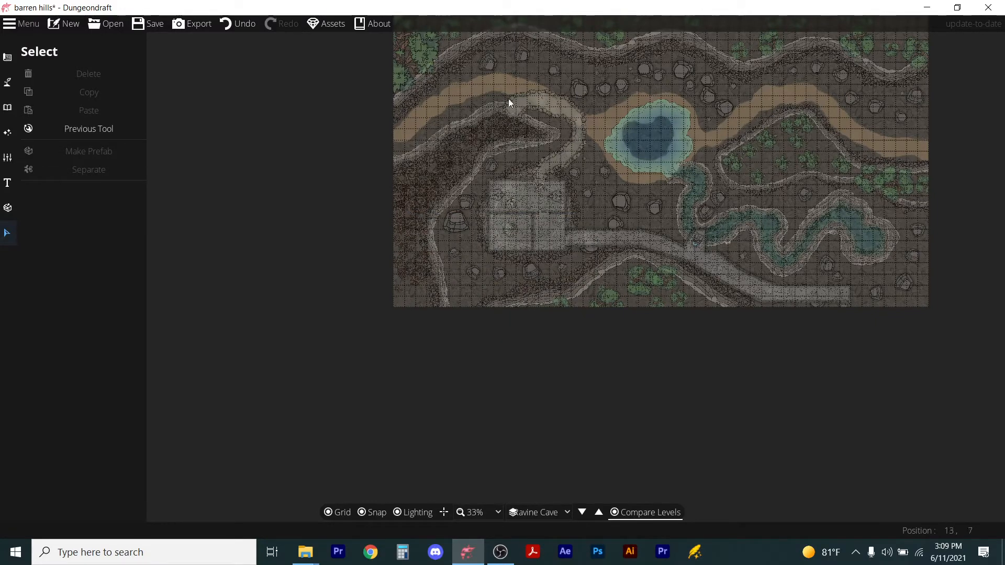
Review the cave layout against the Ground level across the whole map, and save the map.
{"action": "scroll", "coordinate": [574, 107], "scroll_direction": "up", "scroll_amount": 3}
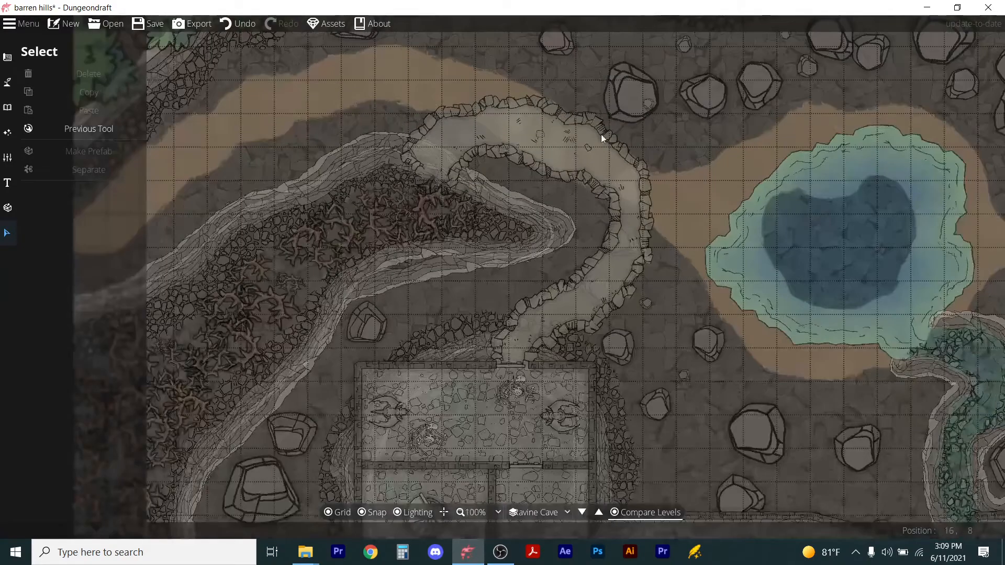
{"action": "scroll", "coordinate": [622, 231], "scroll_direction": "down", "scroll_amount": 3}
{"action": "scroll", "coordinate": [567, 291], "scroll_direction": "up", "scroll_amount": 5}
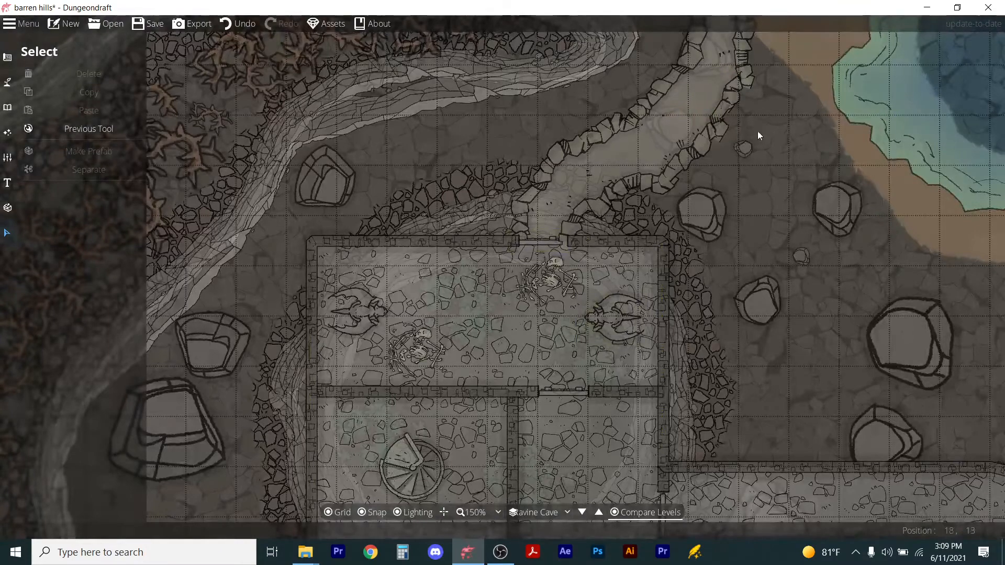
{"action": "scroll", "coordinate": [618, 225], "scroll_direction": "down", "scroll_amount": 2}
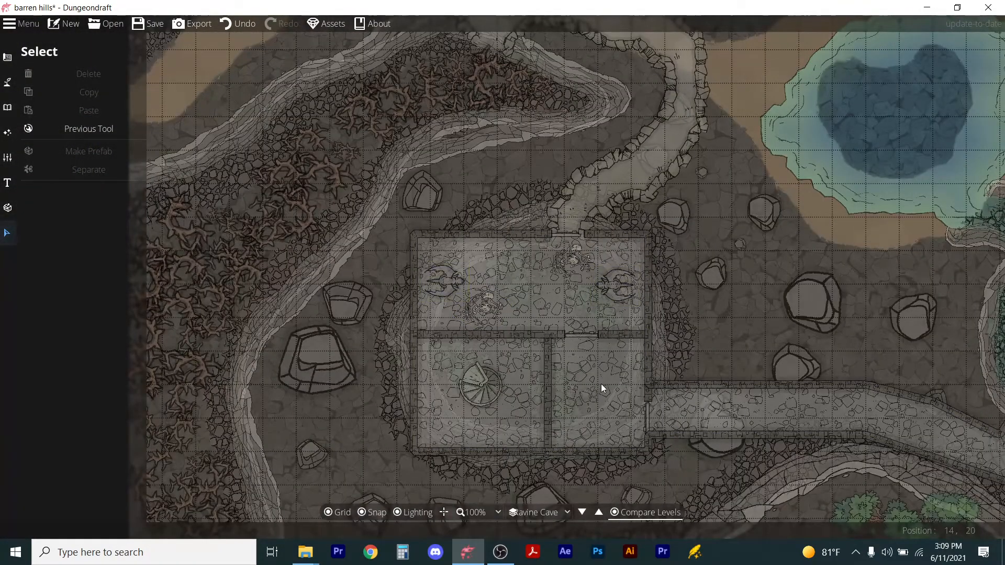
{"action": "scroll", "coordinate": [601, 385], "scroll_direction": "down", "scroll_amount": 2}
{"action": "scroll", "coordinate": [599, 423], "scroll_direction": "up", "scroll_amount": 2}
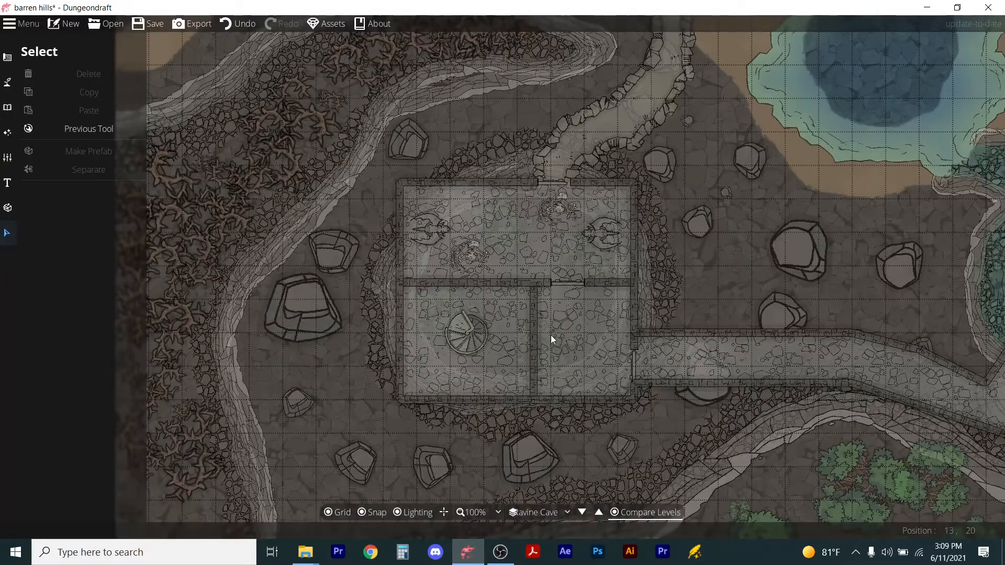
{"action": "scroll", "coordinate": [783, 355], "scroll_direction": "down", "scroll_amount": 2}
{"action": "scroll", "coordinate": [893, 371], "scroll_direction": "up", "scroll_amount": 2}
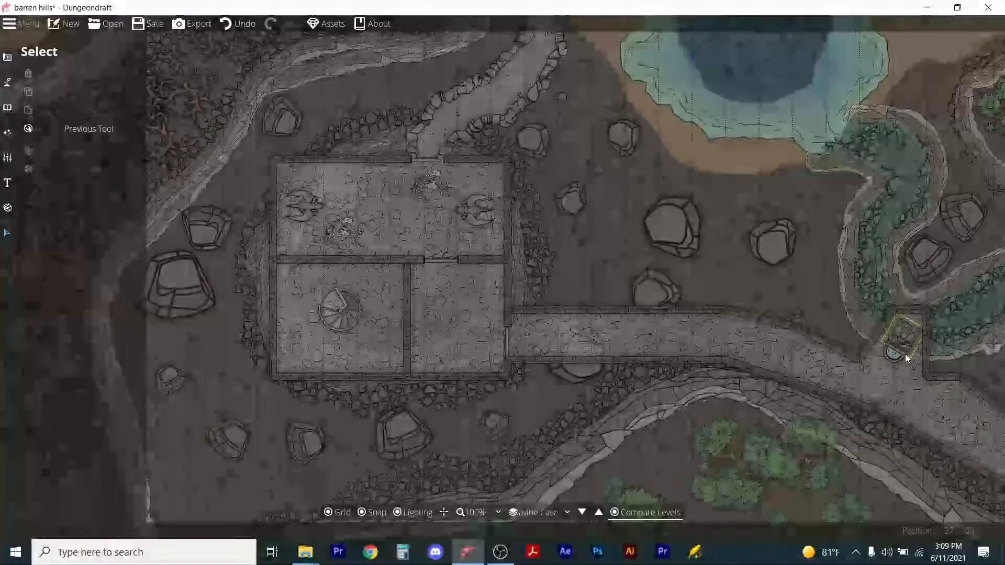
{"action": "scroll", "coordinate": [918, 362], "scroll_direction": "down", "scroll_amount": 3}
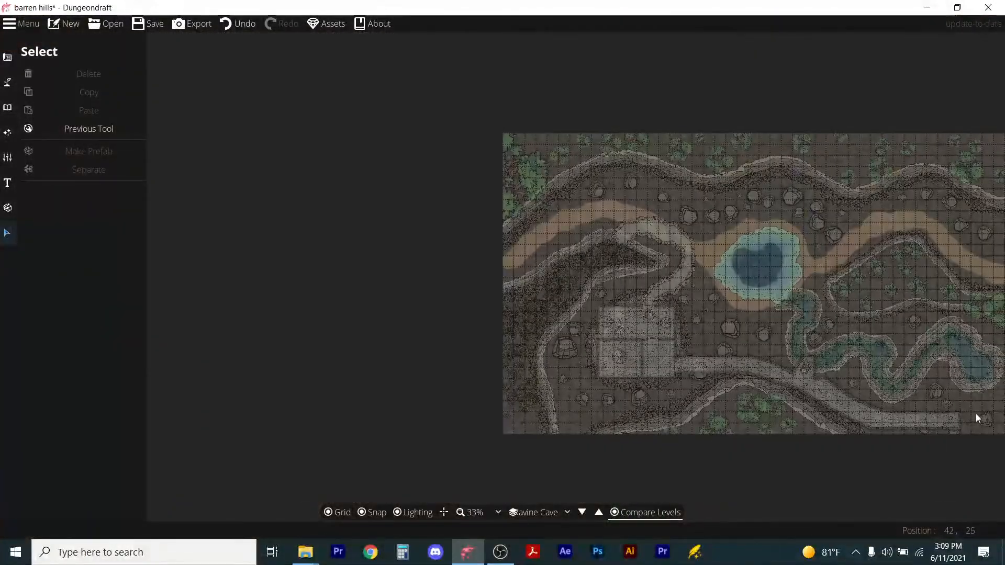
{"action": "scroll", "coordinate": [748, 427], "scroll_direction": "down", "scroll_amount": 2}
{"action": "scroll", "coordinate": [728, 403], "scroll_direction": "up", "scroll_amount": 5}
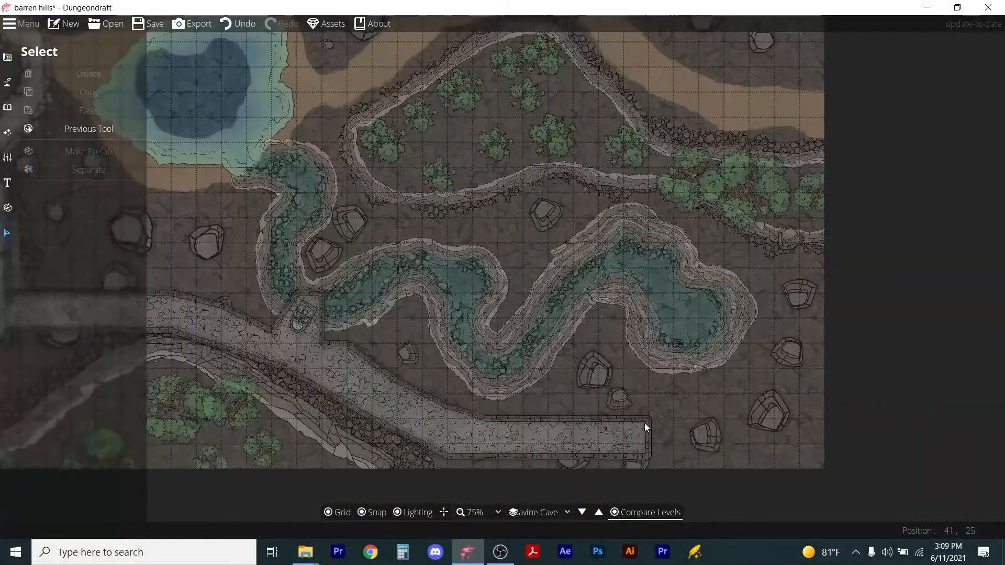
{"action": "key", "text": "ctrl+s"}
With the Building Tool, draw a rectangular room at the east end of the passage, extending north of it.
{"action": "scroll", "coordinate": [697, 416], "scroll_direction": "up", "scroll_amount": 3}
{"action": "key", "text": "b"}
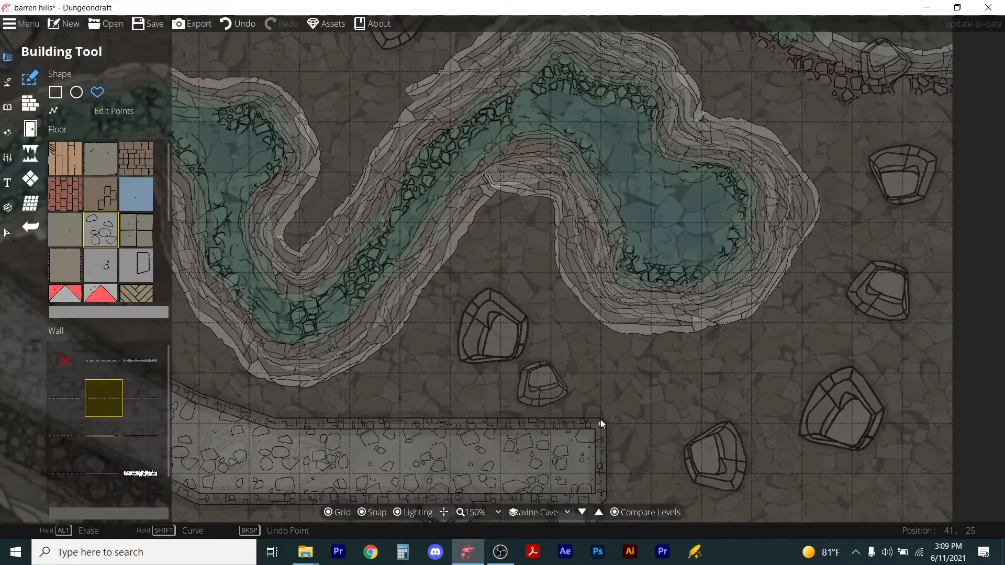
{"action": "left_click", "coordinate": [601, 420]}
{"action": "left_click", "coordinate": [600, 323]}
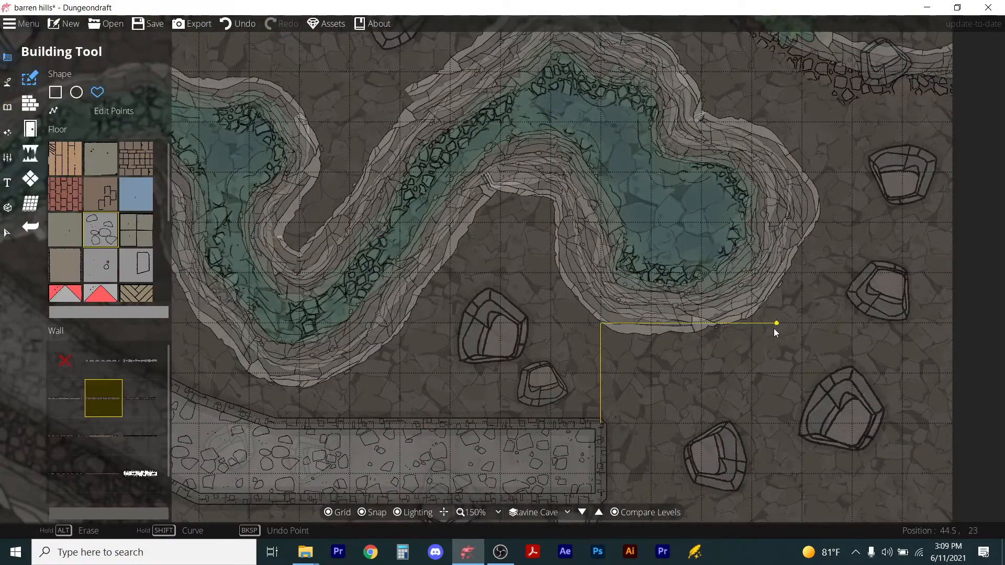
{"action": "left_click", "coordinate": [801, 323]}
{"action": "left_click", "coordinate": [802, 499]}
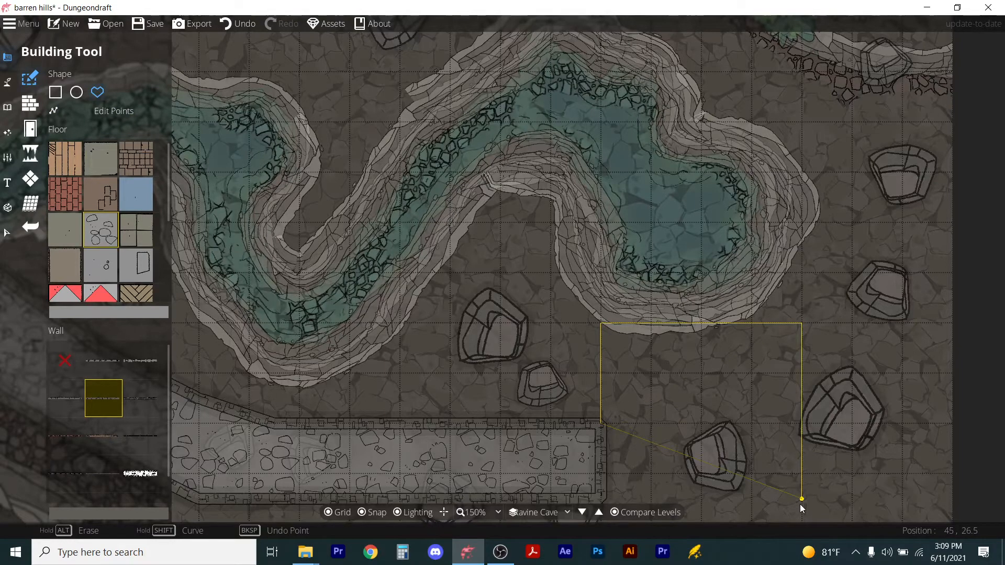
{"action": "left_click", "coordinate": [601, 499]}
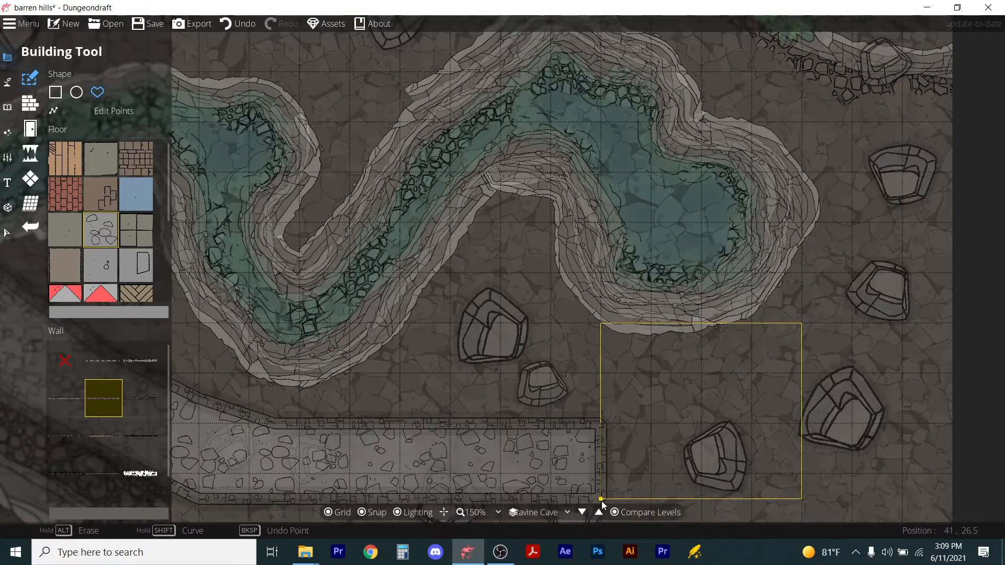
{"action": "left_click", "coordinate": [600, 421]}
{"action": "scroll", "coordinate": [653, 397], "scroll_direction": "down", "scroll_amount": 2}
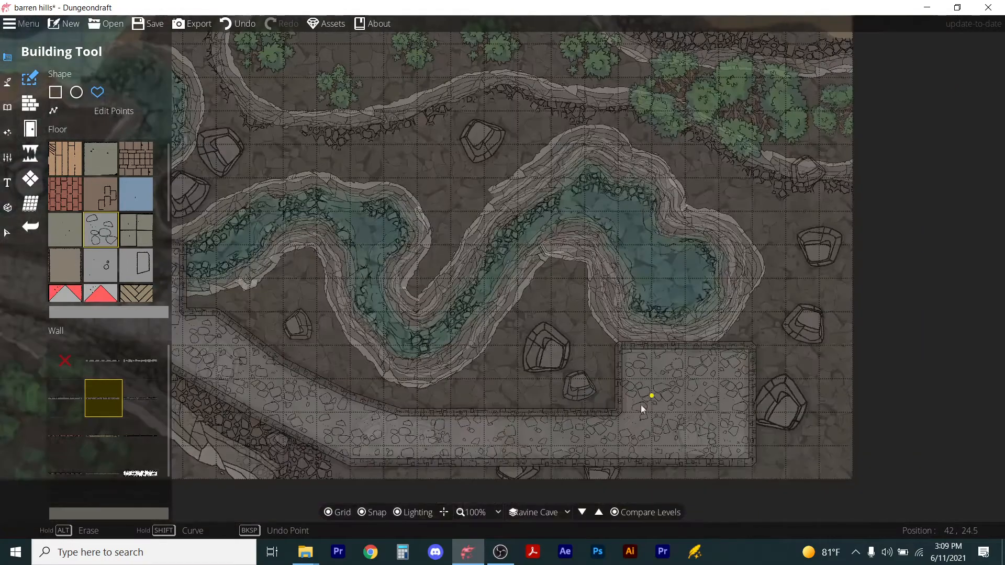
With snapping off, place a freestanding door rotated 90° in the opening between the passage and the new room.
{"action": "left_click", "coordinate": [30, 129]}
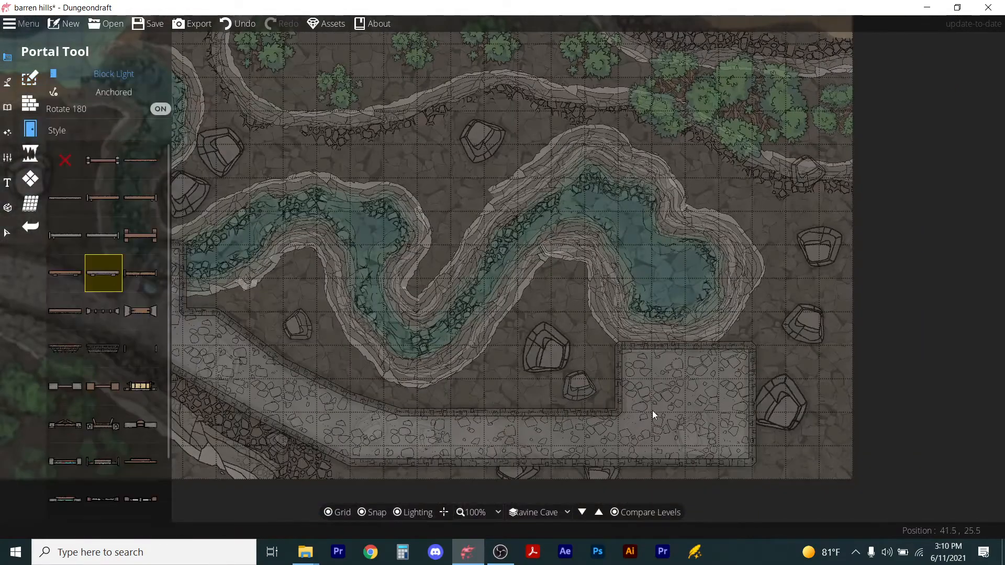
{"action": "left_click", "coordinate": [128, 92]}
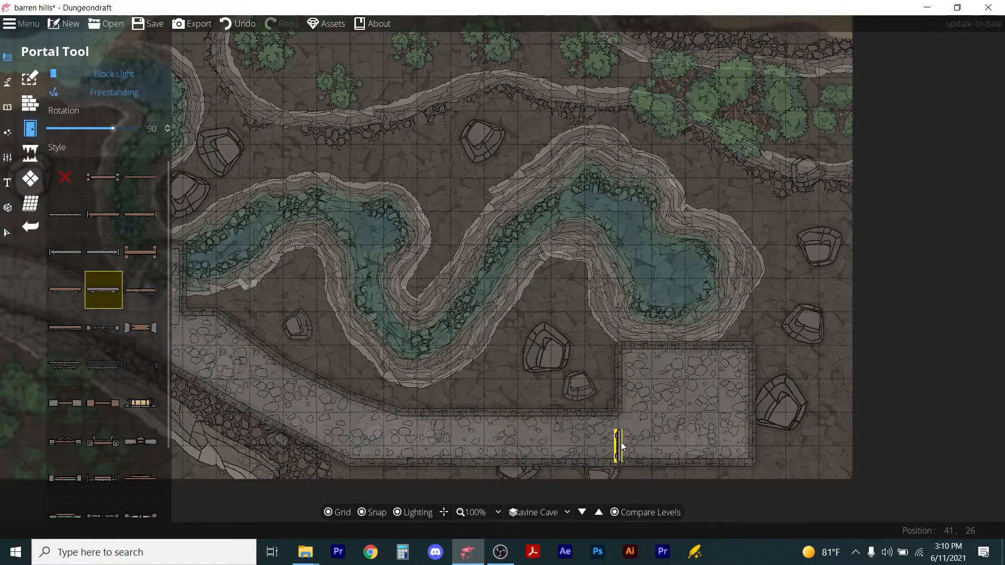
{"action": "scroll", "coordinate": [622, 446], "scroll_direction": "up", "scroll_amount": 4}
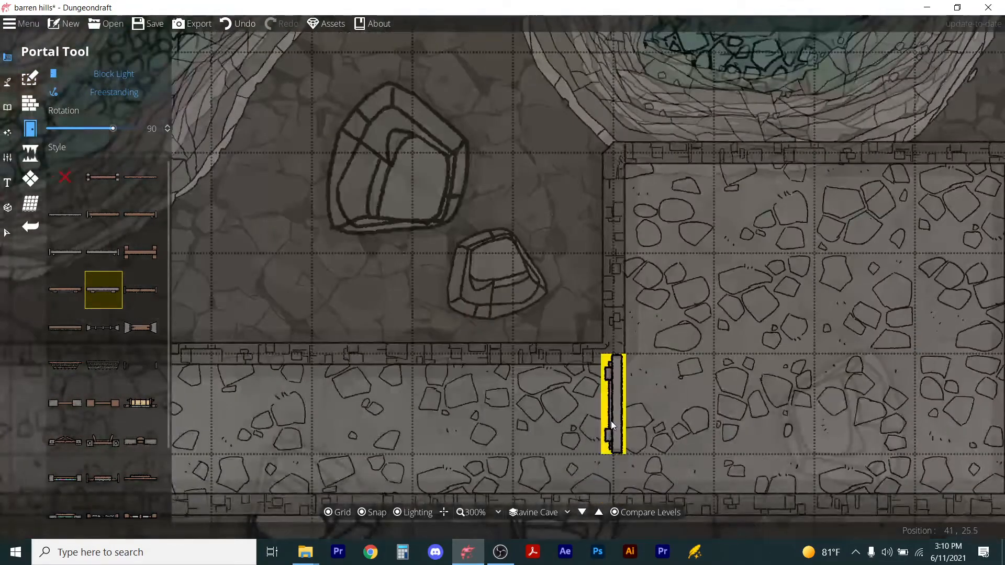
{"action": "left_click", "coordinate": [373, 513]}
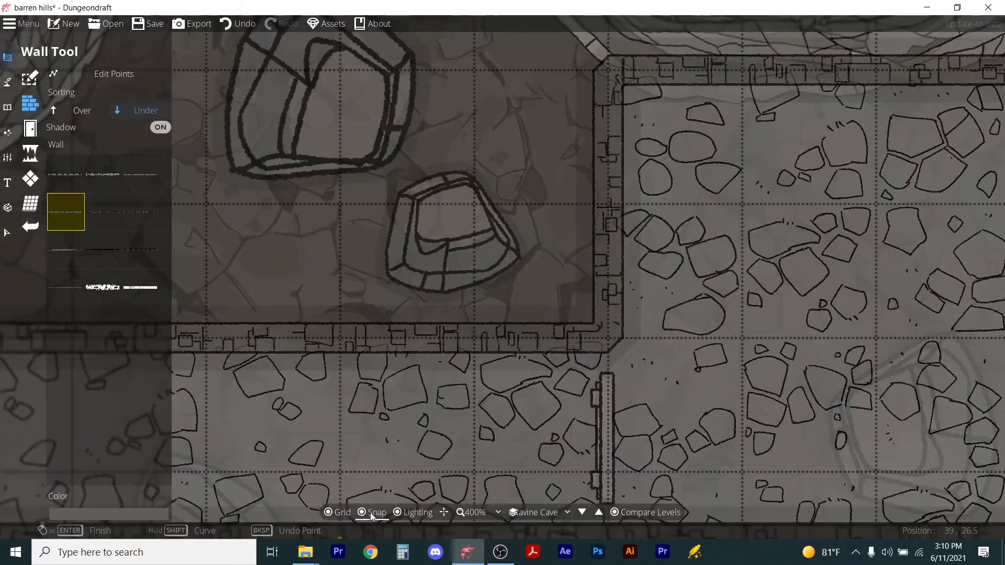
{"action": "left_click", "coordinate": [374, 512]}
Draw short wall segments above and below the door to close the gaps beside it.
{"action": "left_click", "coordinate": [607, 334]}
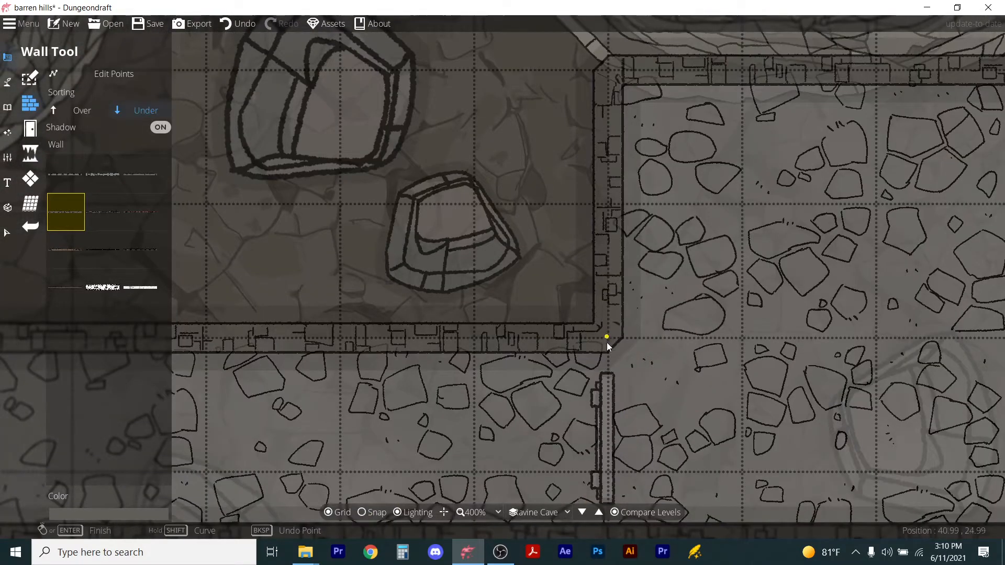
{"action": "left_click", "coordinate": [607, 378]}
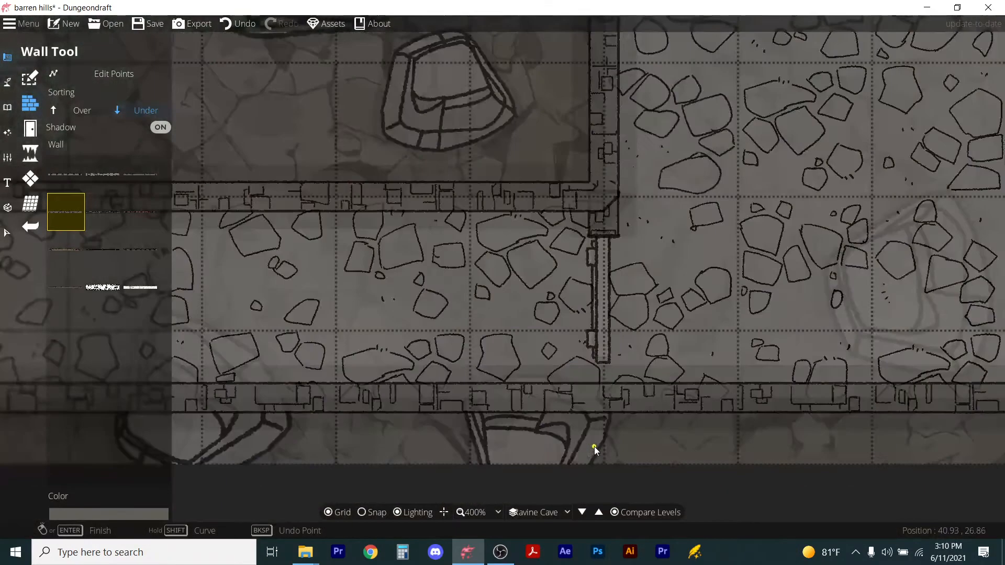
{"action": "left_click", "coordinate": [603, 365]}
{"action": "left_click", "coordinate": [605, 400]}
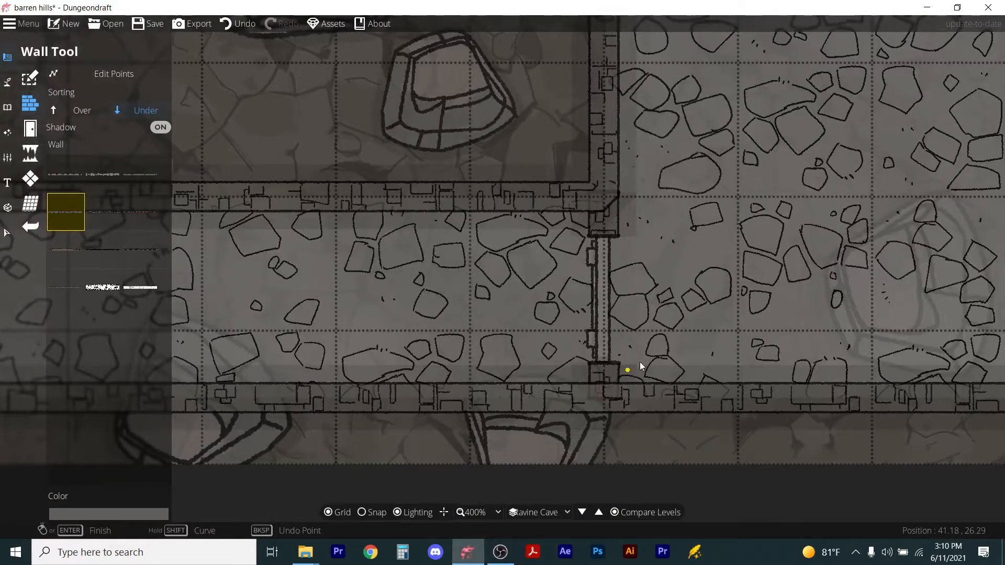
Place an anchored portal in the new room's north wall.
{"action": "scroll", "coordinate": [642, 364], "scroll_direction": "down", "scroll_amount": 3}
{"action": "left_click_drag", "start_coordinate": [791, 148], "coordinate": [773, 169]}
{"action": "scroll", "coordinate": [774, 170], "scroll_direction": "up", "scroll_amount": 1}
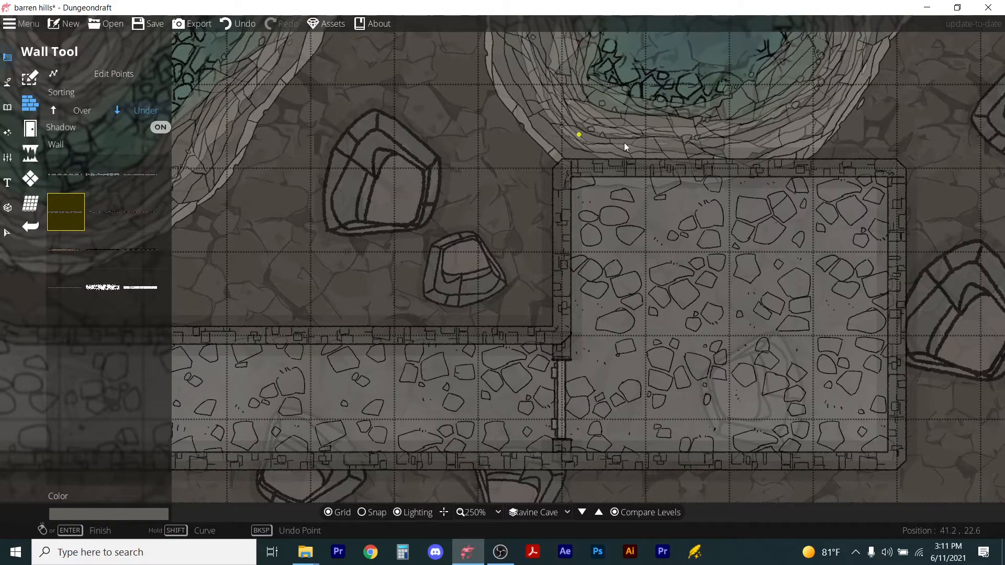
{"action": "scroll", "coordinate": [680, 89], "scroll_direction": "down", "scroll_amount": 2}
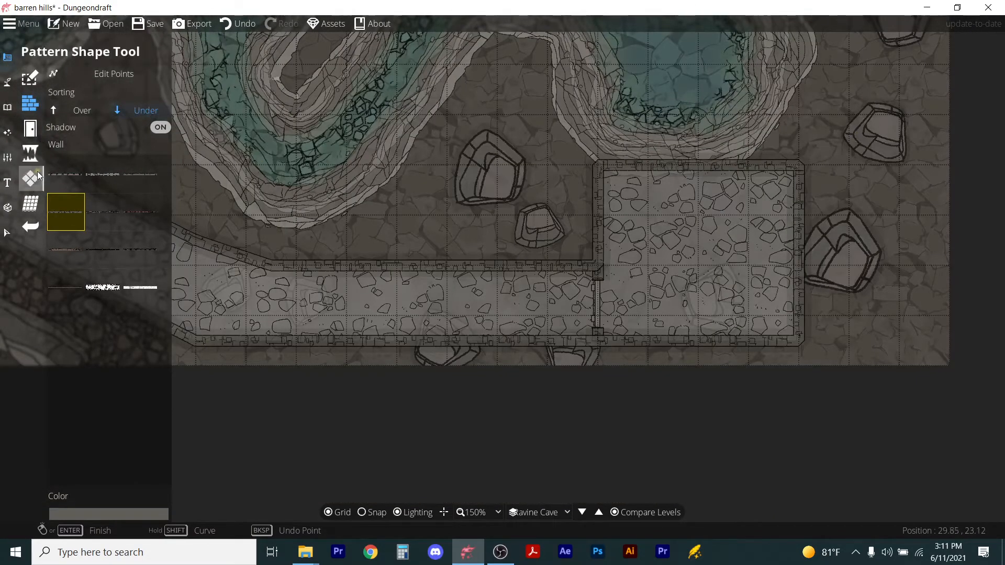
{"action": "left_click", "coordinate": [30, 128]}
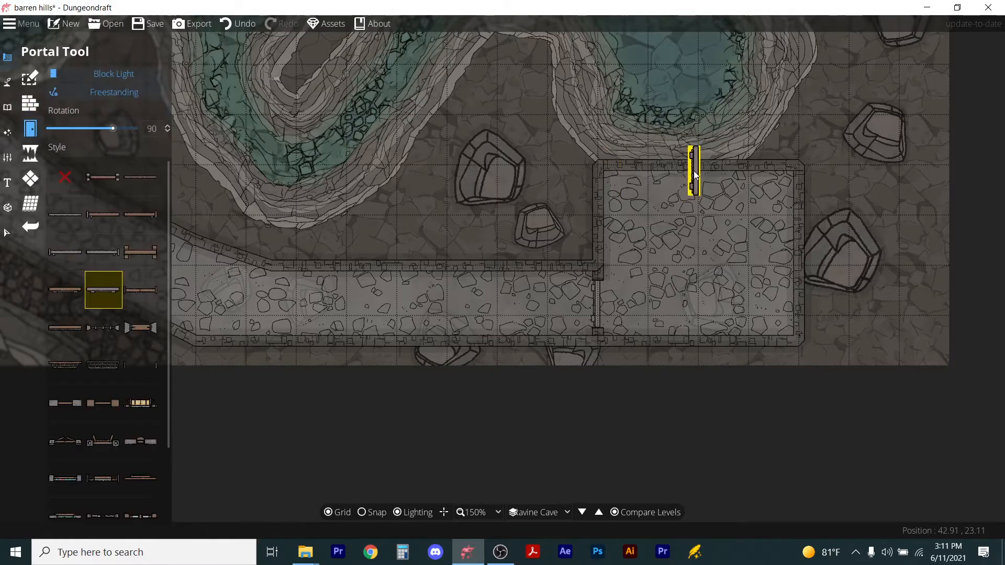
{"action": "left_click", "coordinate": [73, 92]}
{"action": "left_click", "coordinate": [669, 168]}
With snapping back on, draw a rectangular pale pattern shape just outside the room's north opening.
{"action": "left_click", "coordinate": [30, 179]}
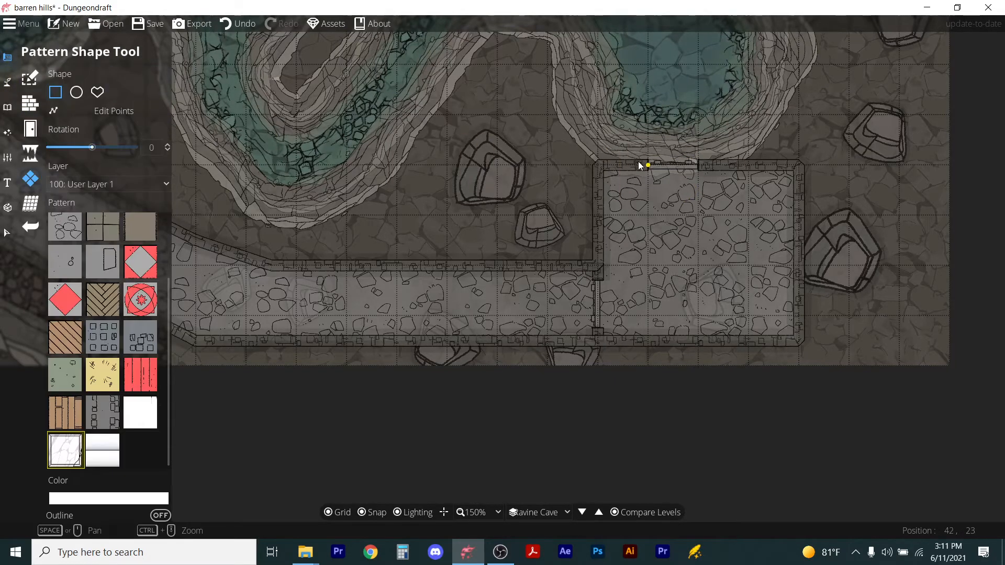
{"action": "left_click", "coordinate": [362, 513]}
{"action": "left_click_drag", "start_coordinate": [634, 164], "coordinate": [708, 130]}
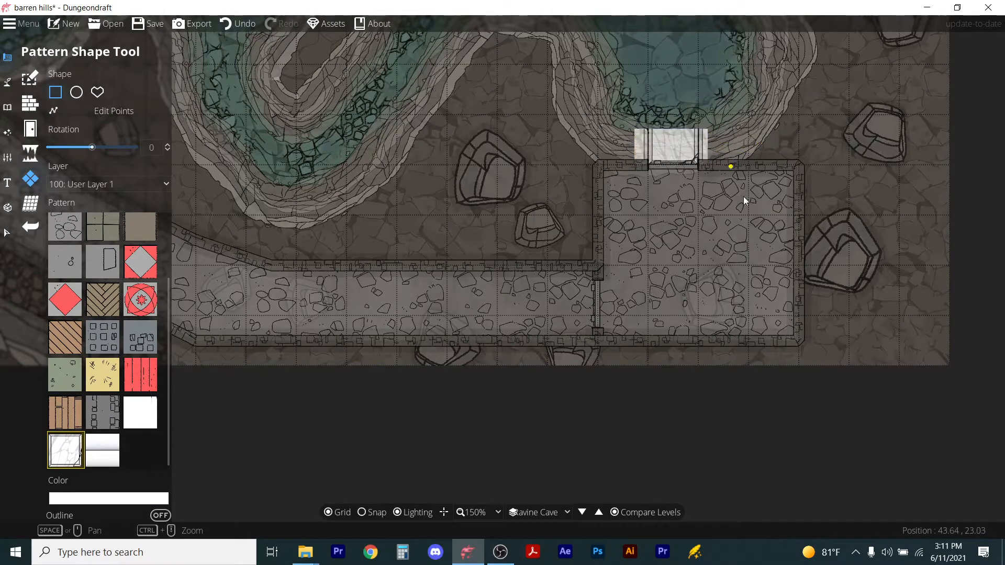
{"action": "scroll", "coordinate": [695, 188], "scroll_direction": "up", "scroll_amount": 4, "text": "ctrl"}
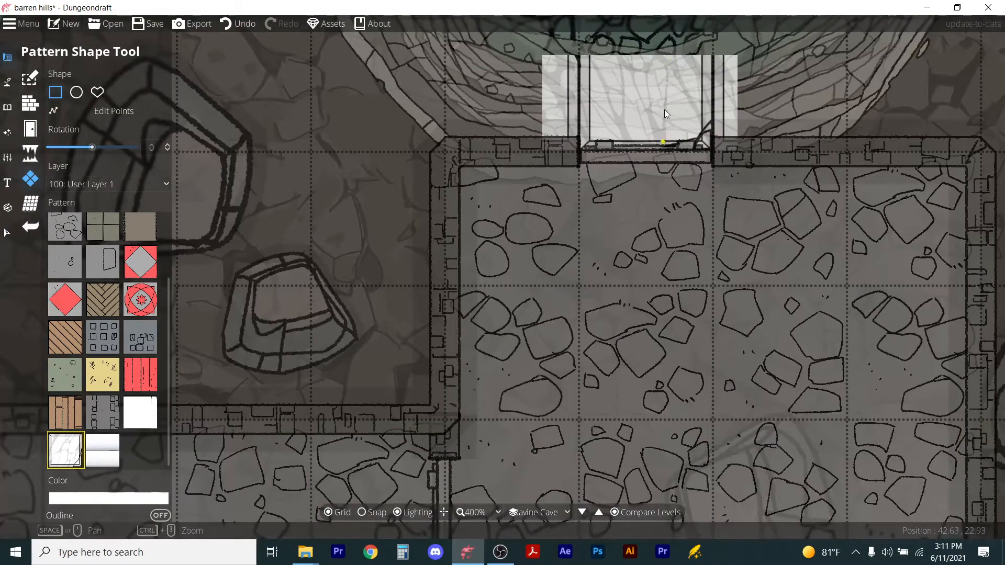
{"action": "scroll", "coordinate": [661, 172], "scroll_direction": "down", "scroll_amount": 4, "text": "ctrl"}
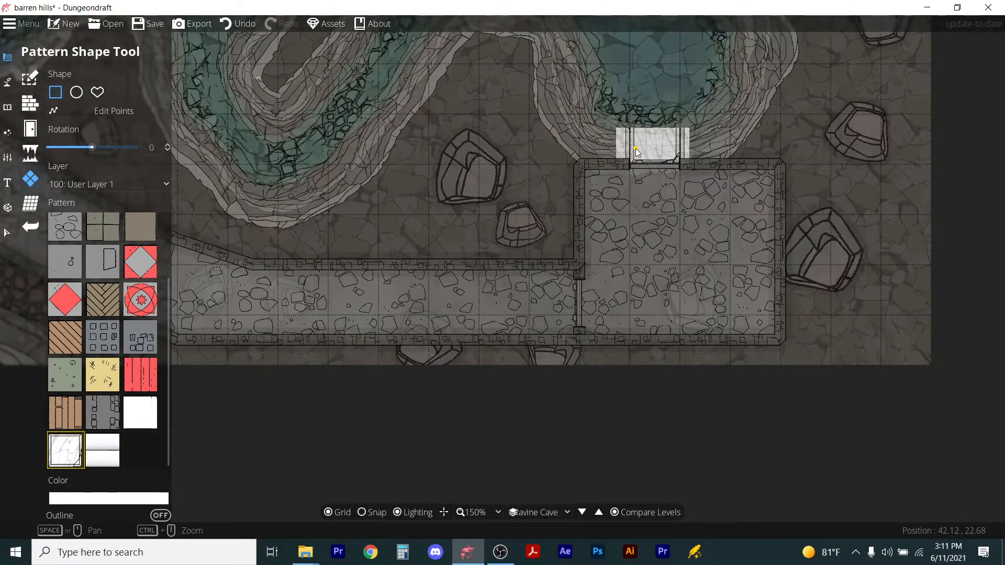
{"action": "scroll", "coordinate": [761, 95], "scroll_direction": "down", "scroll_amount": 2, "text": "ctrl"}
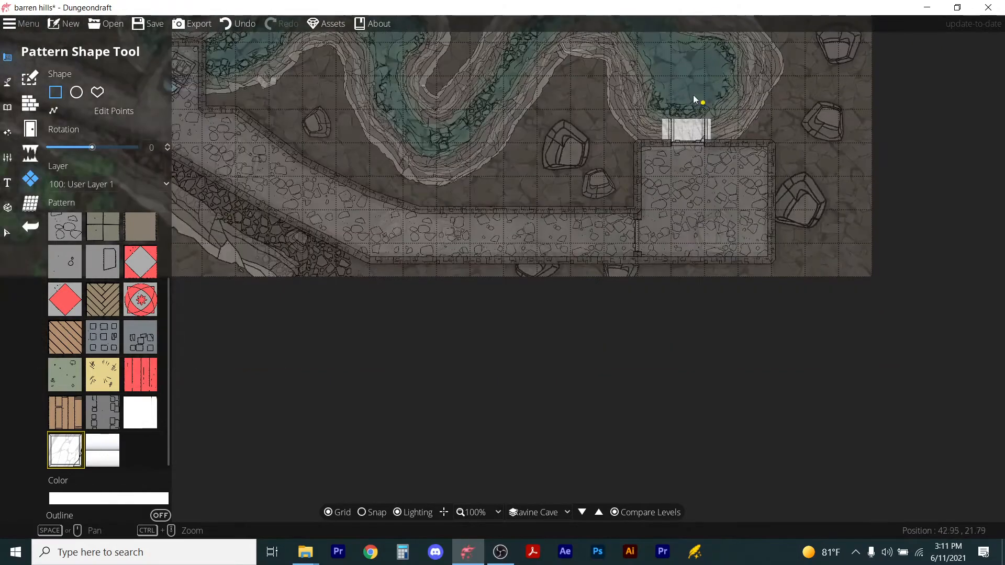
Place a grey round spiral staircase from the Stairs objects inside the new room.
{"action": "left_click", "coordinate": [7, 107]}
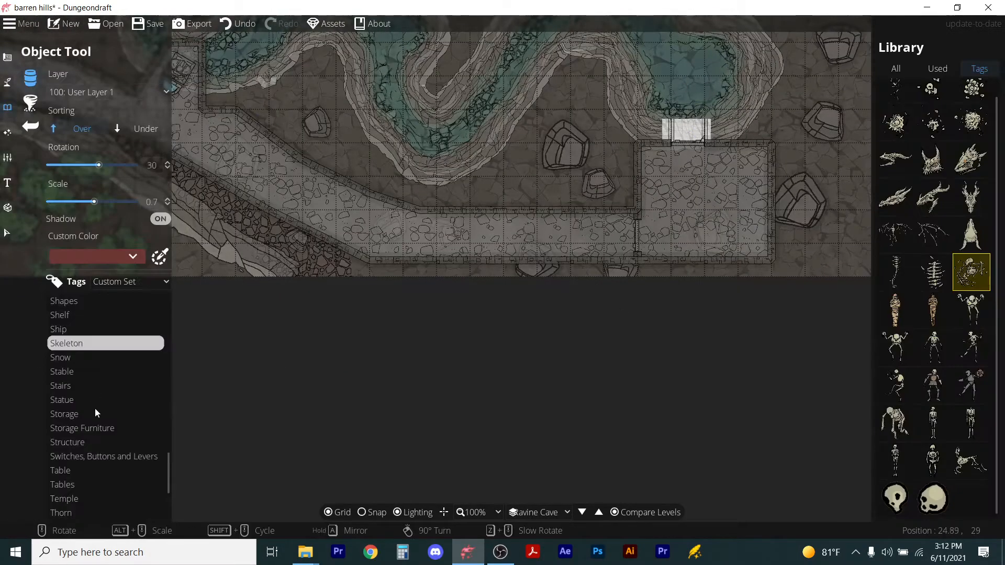
{"action": "left_click", "coordinate": [66, 386]}
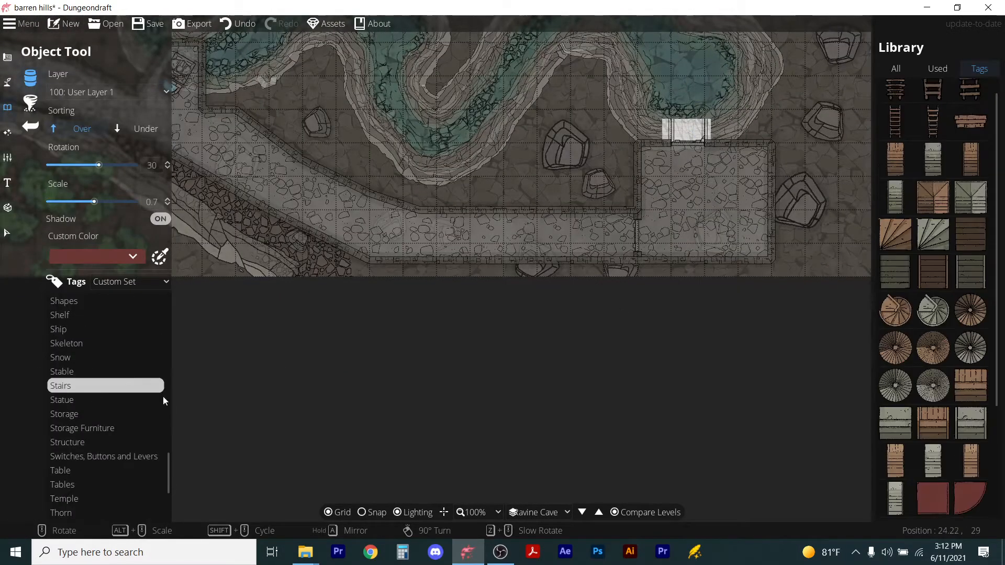
{"action": "left_click", "coordinate": [933, 311]}
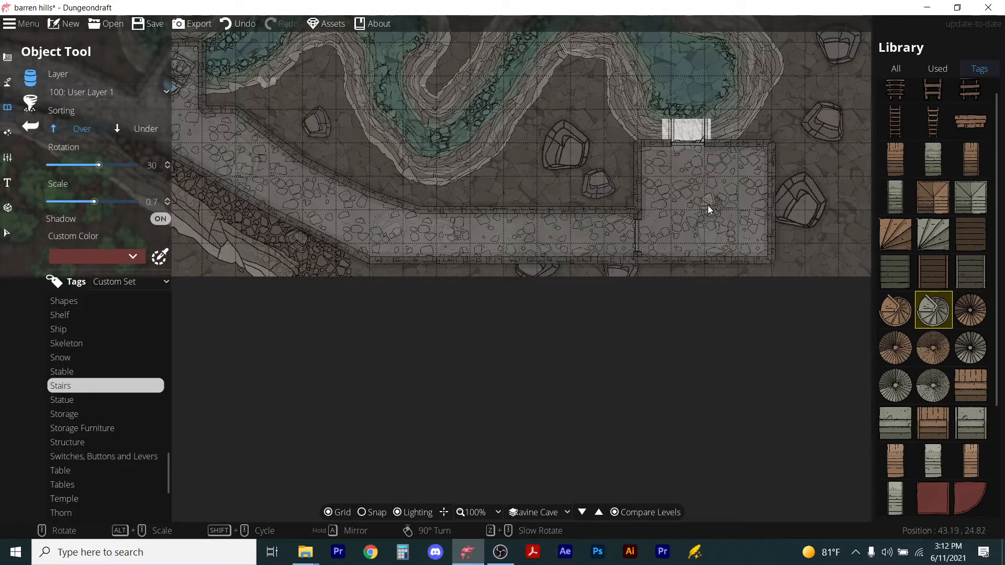
{"action": "scroll", "coordinate": [709, 205], "scroll_direction": "up", "scroll_amount": 2}
{"action": "scroll", "coordinate": [709, 206], "scroll_direction": "up", "scroll_amount": 5, "text": "alt"}
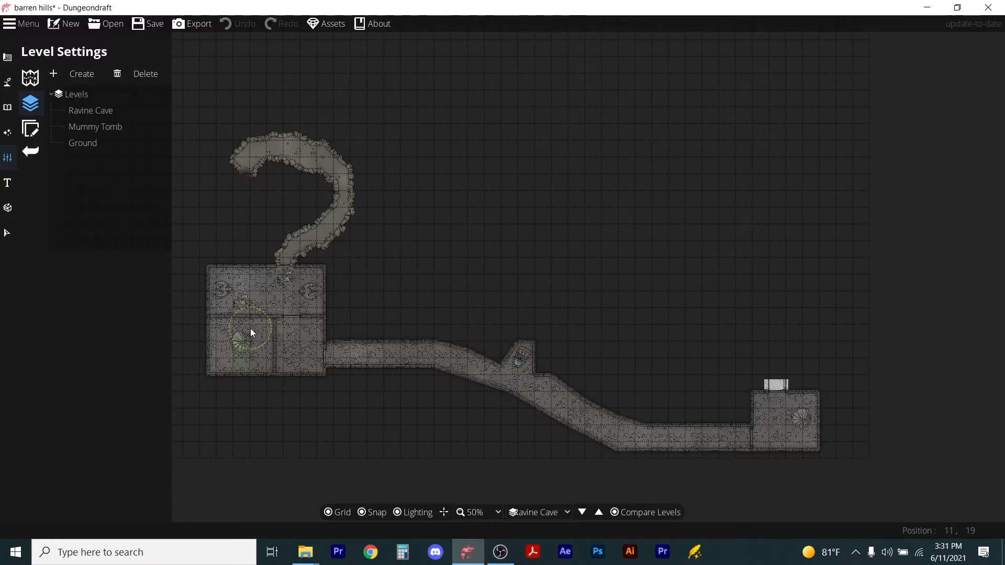
Compare the level against Ground as reference, with the current level's opacity lowered to 38%.
{"action": "scroll", "coordinate": [250, 328], "scroll_direction": "up", "scroll_amount": 2}
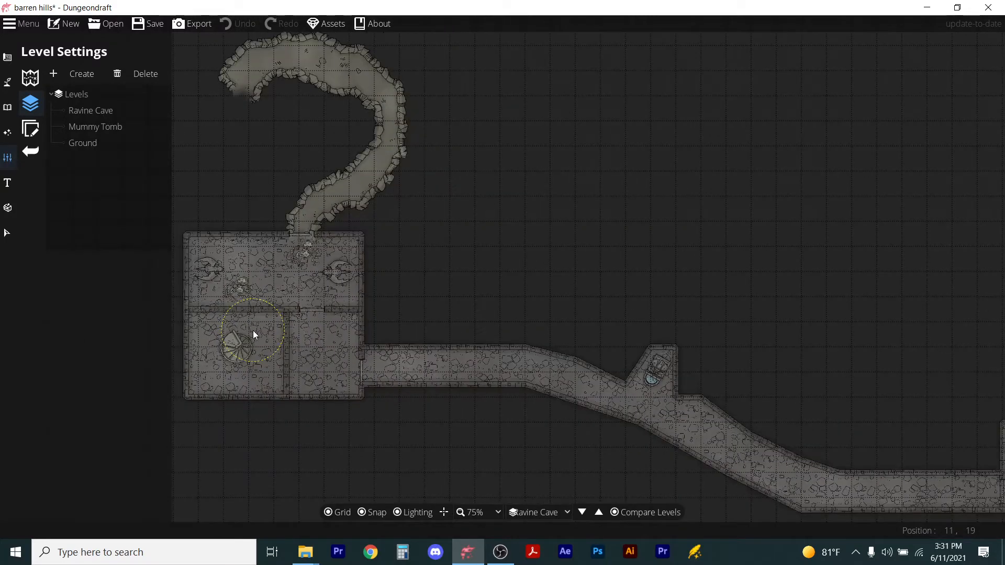
{"action": "left_click", "coordinate": [615, 514]}
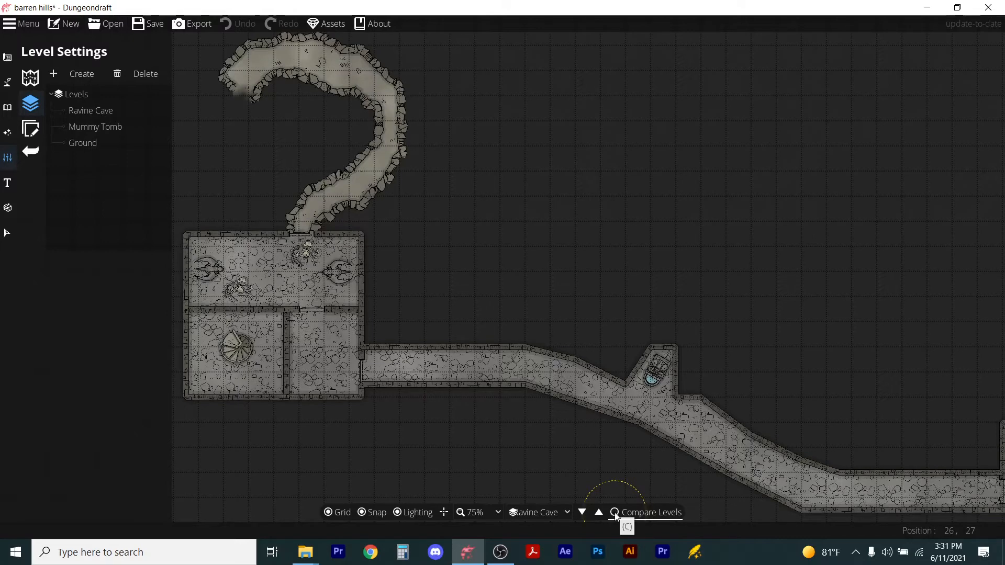
{"action": "left_click", "coordinate": [615, 514]}
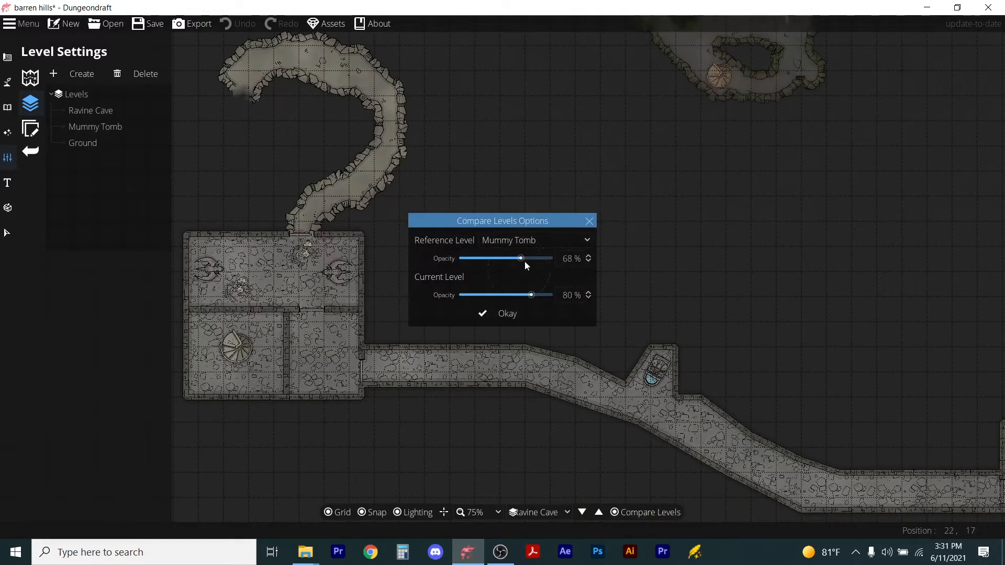
{"action": "left_click", "coordinate": [538, 238]}
{"action": "left_click", "coordinate": [516, 272]}
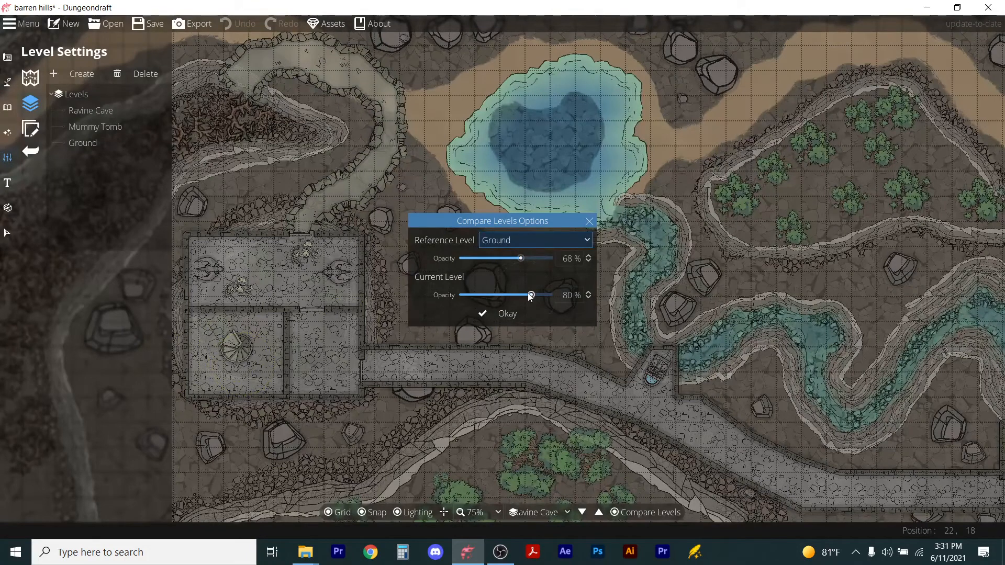
{"action": "left_click_drag", "start_coordinate": [530, 296], "coordinate": [497, 299]}
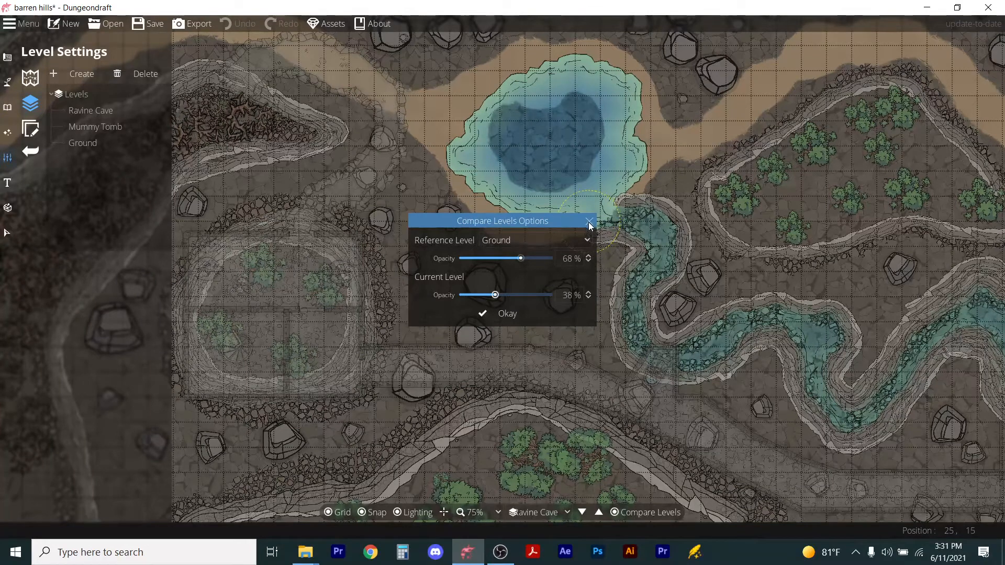
{"action": "left_click", "coordinate": [513, 314]}
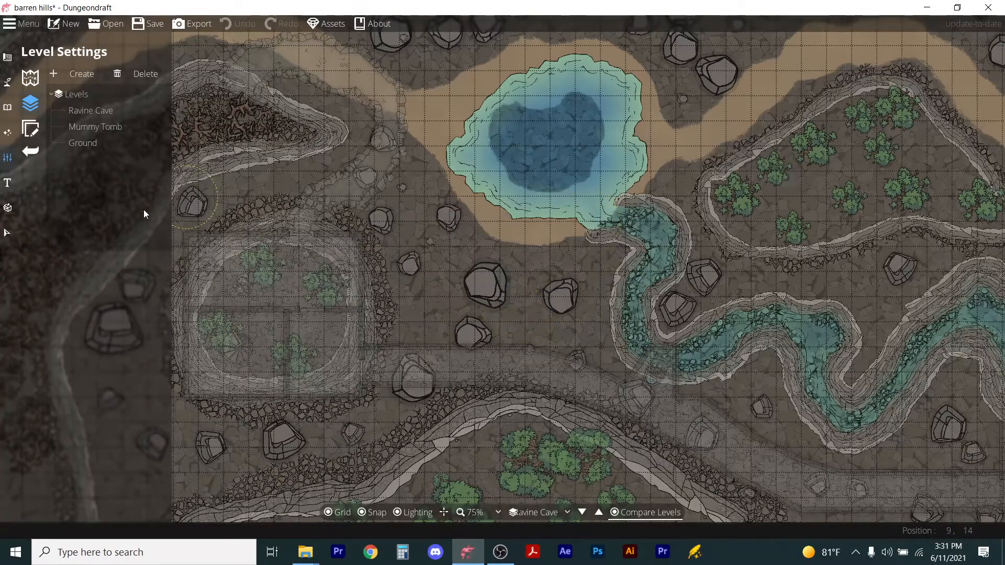
Create a new level named Mesa Chamber.
{"action": "left_click", "coordinate": [55, 73]}
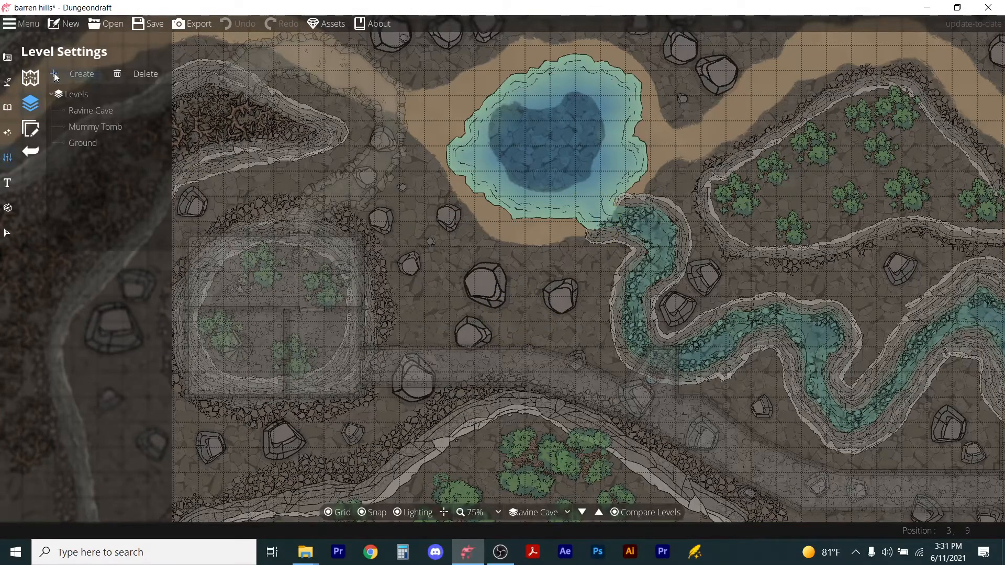
{"action": "left_click", "coordinate": [498, 249]}
{"action": "left_click_drag", "start_coordinate": [499, 249], "coordinate": [451, 247]}
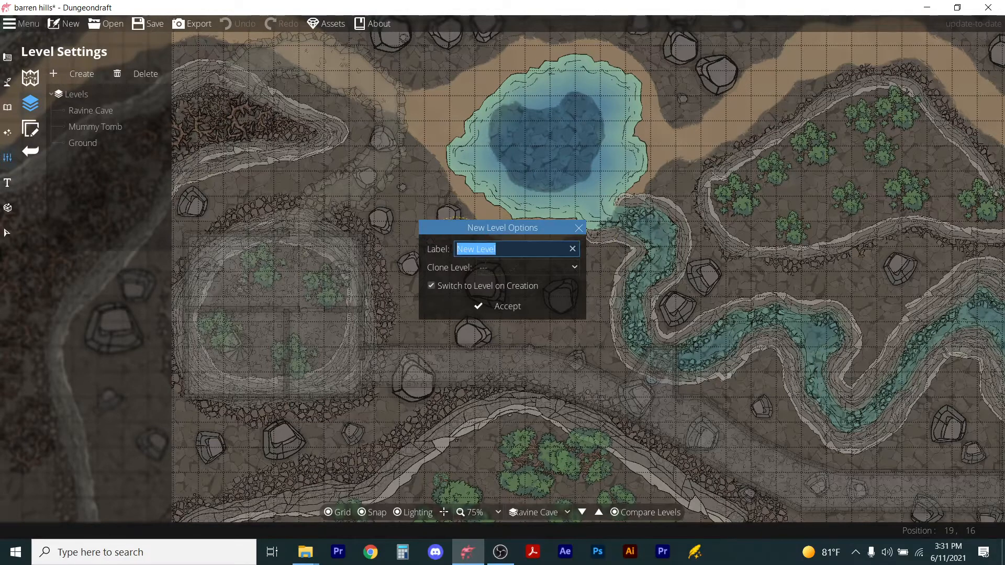
{"action": "type", "text": "Mesa "}
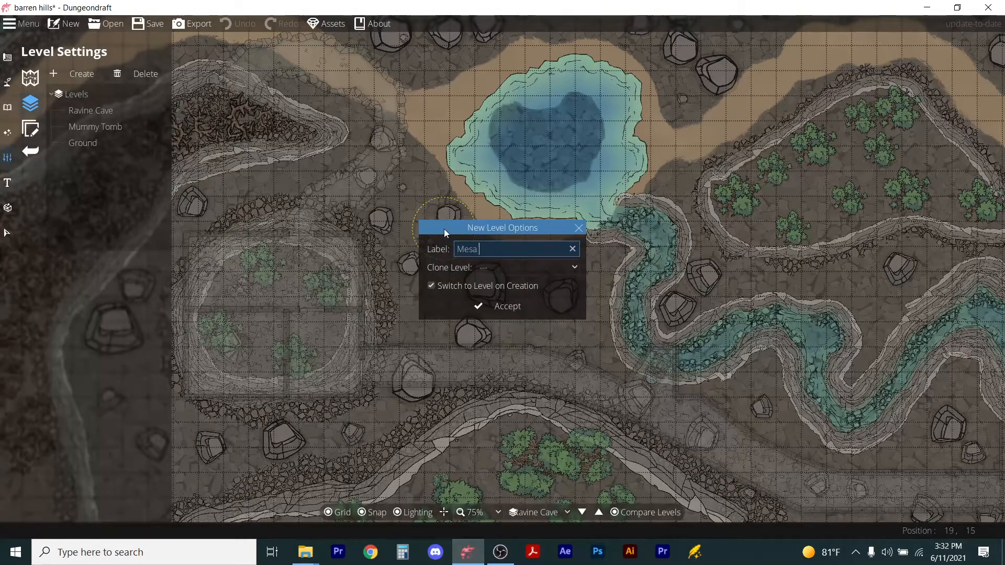
{"action": "type", "text": "Chamber"}
{"action": "key", "text": "Return"}
Set the level comparison reference to Ravine Cave.
{"action": "left_click", "coordinate": [615, 512]}
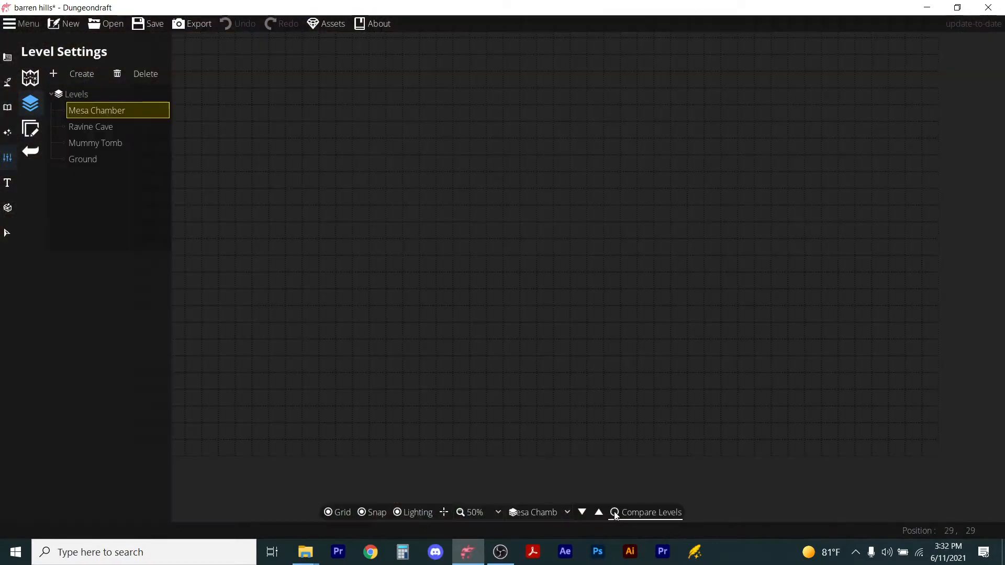
{"action": "left_click", "coordinate": [568, 240]}
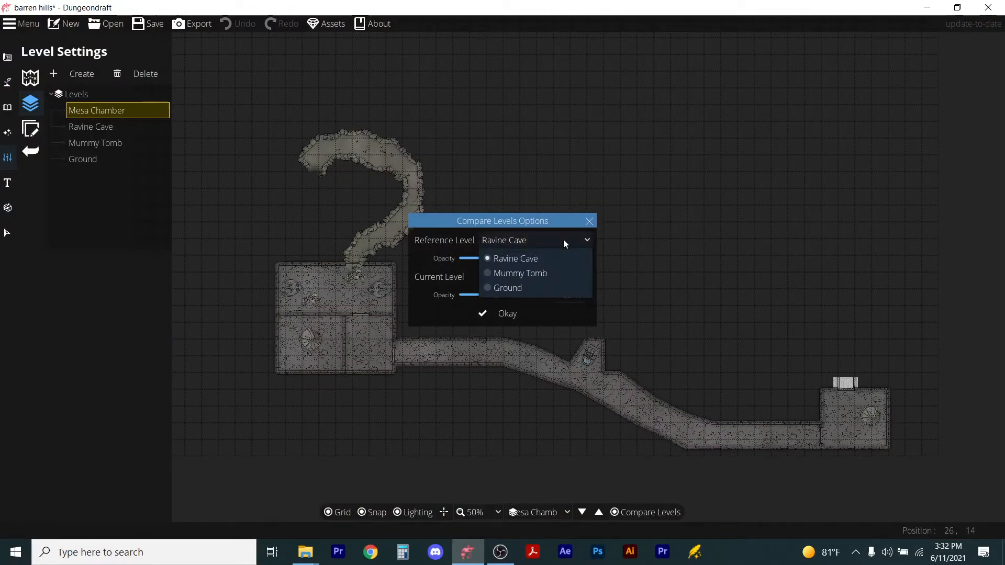
{"action": "left_click", "coordinate": [563, 240]}
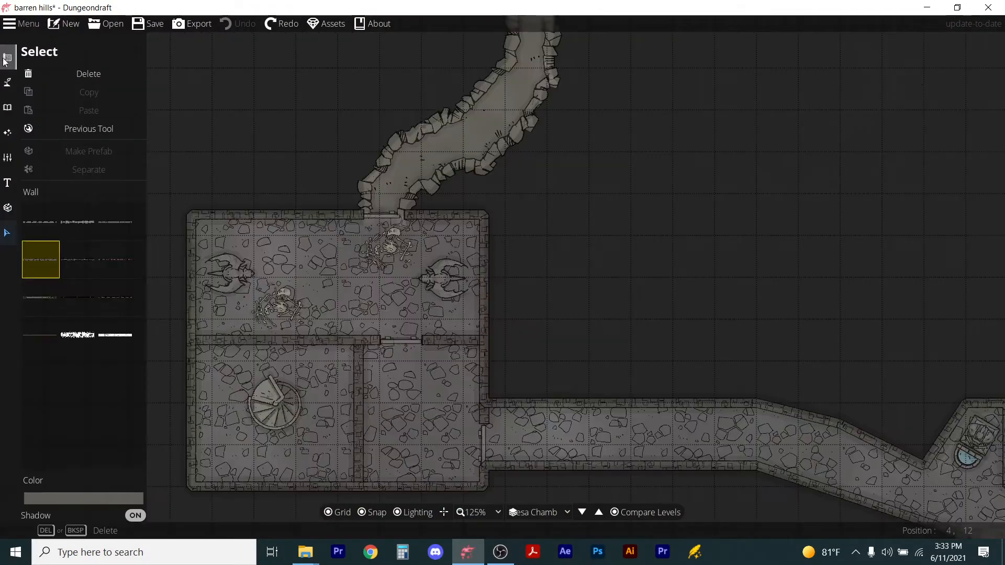
With snapping off, draw a circular room with the checkered diamond floor over the Ravine Cave's square chamber.
{"action": "left_click", "coordinate": [5, 59]}
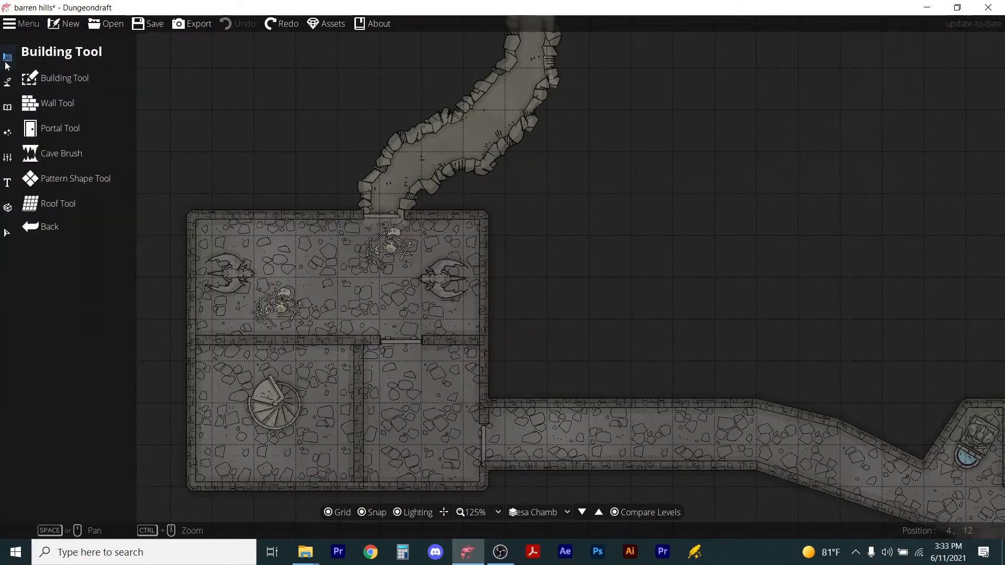
{"action": "left_click", "coordinate": [57, 86]}
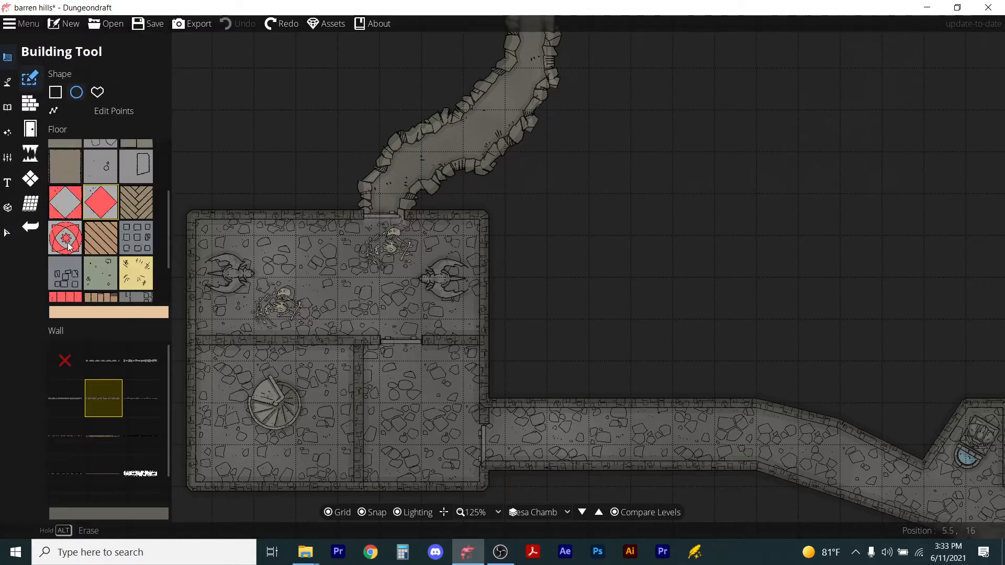
{"action": "left_click", "coordinate": [72, 215]}
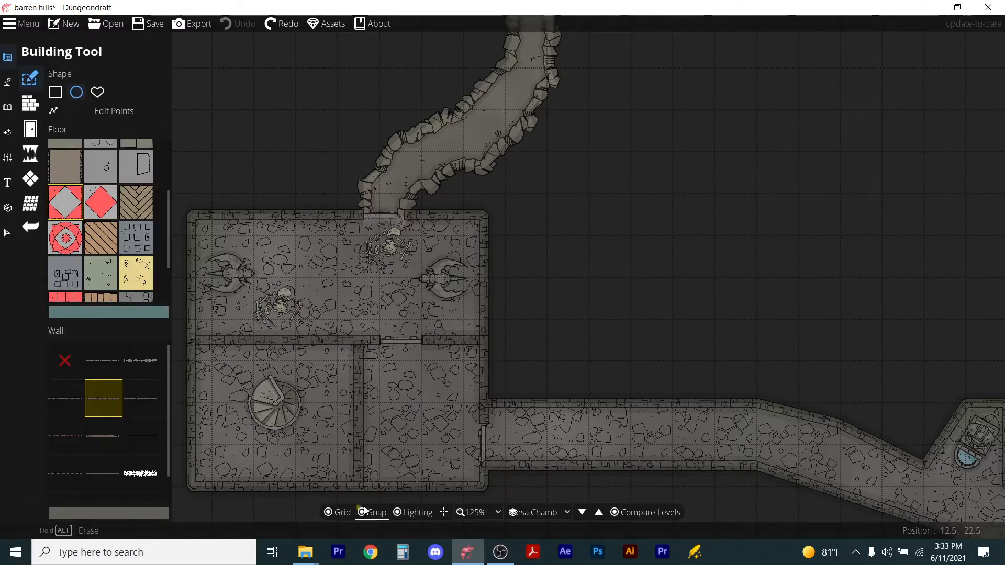
{"action": "left_click", "coordinate": [363, 513]}
{"action": "left_click_drag", "start_coordinate": [208, 238], "coordinate": [477, 483]}
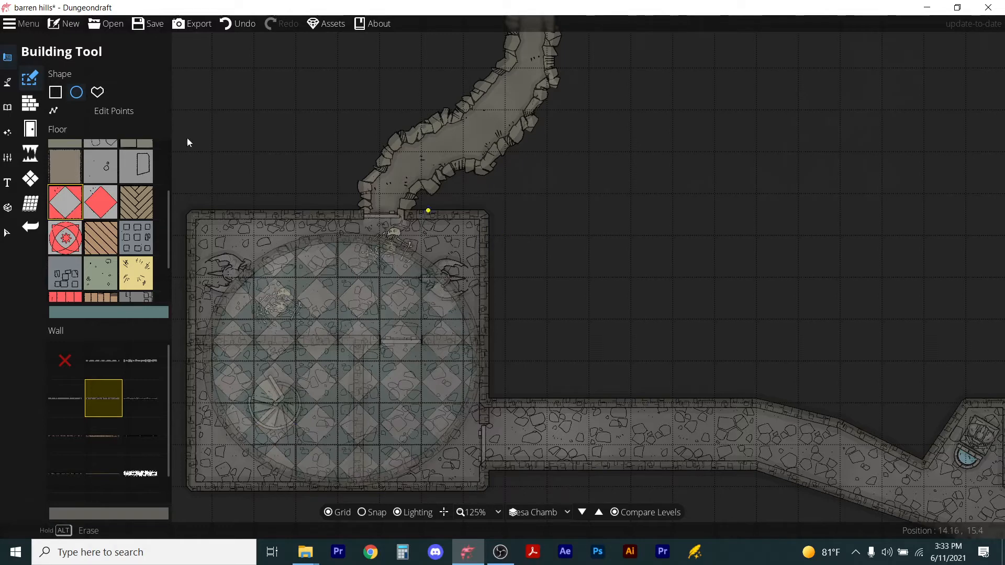
Toggle the level comparison off to inspect the circular room, then back on.
{"action": "left_click", "coordinate": [624, 515]}
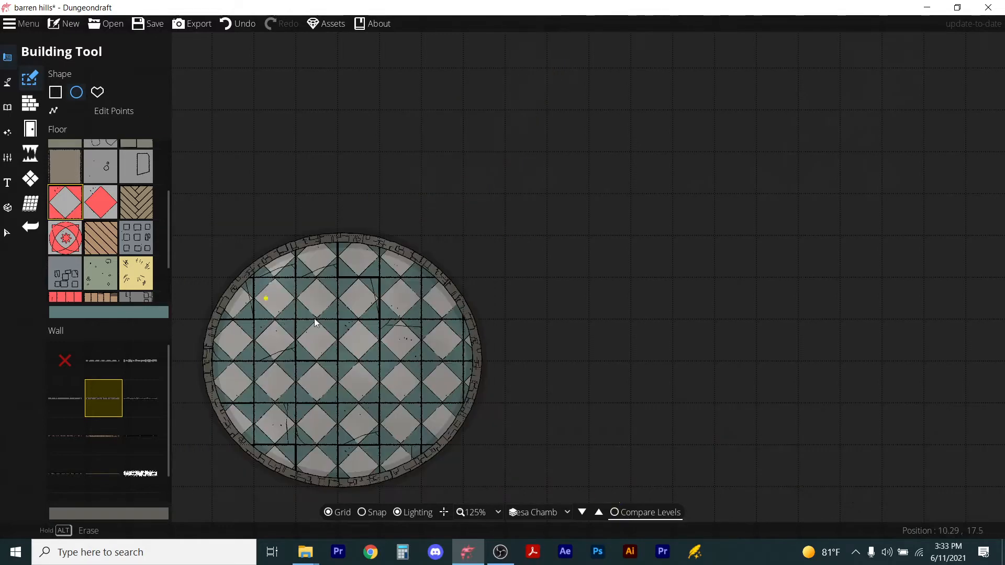
{"action": "key", "text": "p"}
{"action": "key", "text": "w"}
{"action": "key", "text": "b"}
{"action": "left_click", "coordinate": [616, 515]}
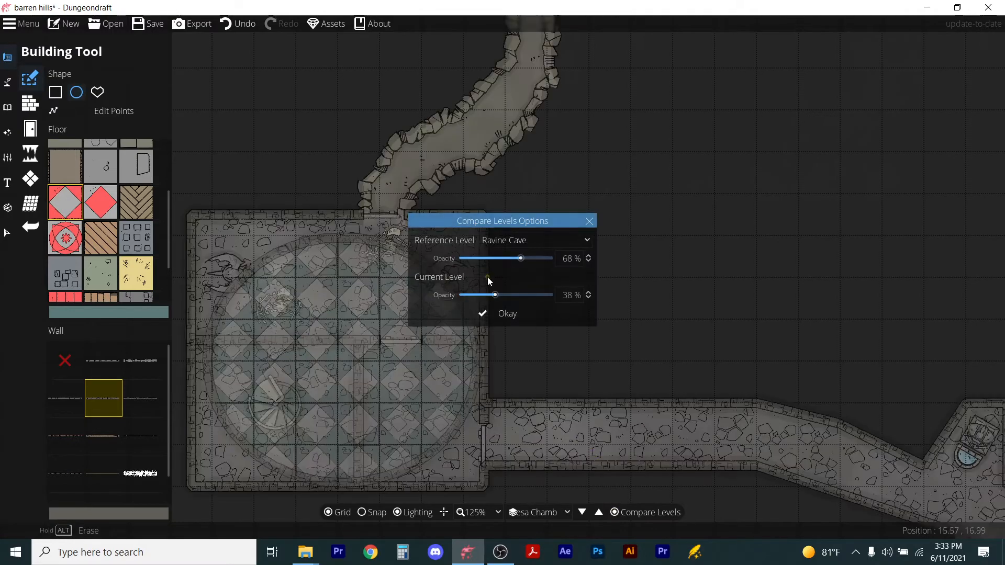
{"action": "left_click", "coordinate": [512, 316]}
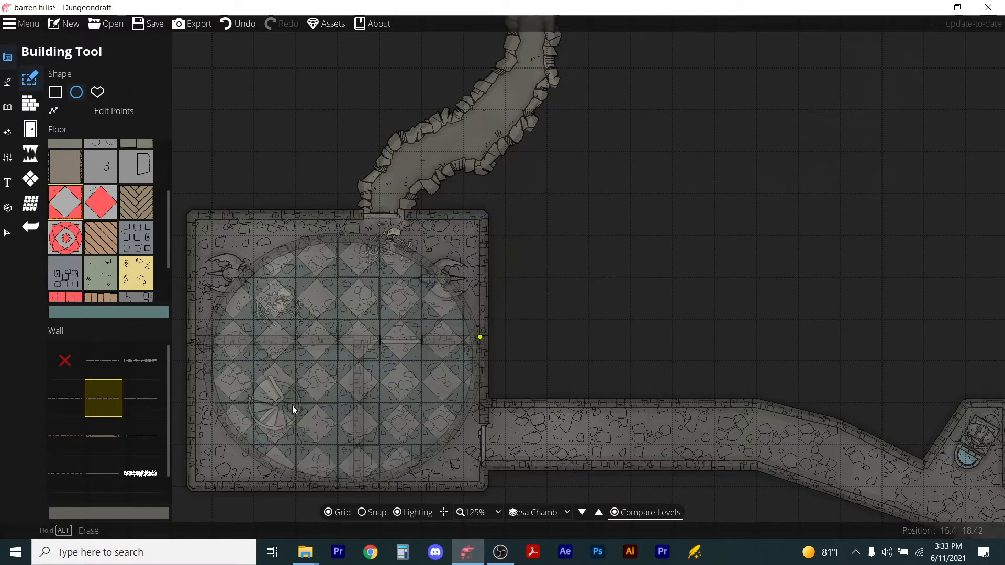
Place a grey spiral staircase scaled to 1.3 in the circular room's lower-left area, over the lower staircase.
{"action": "left_click", "coordinate": [7, 82]}
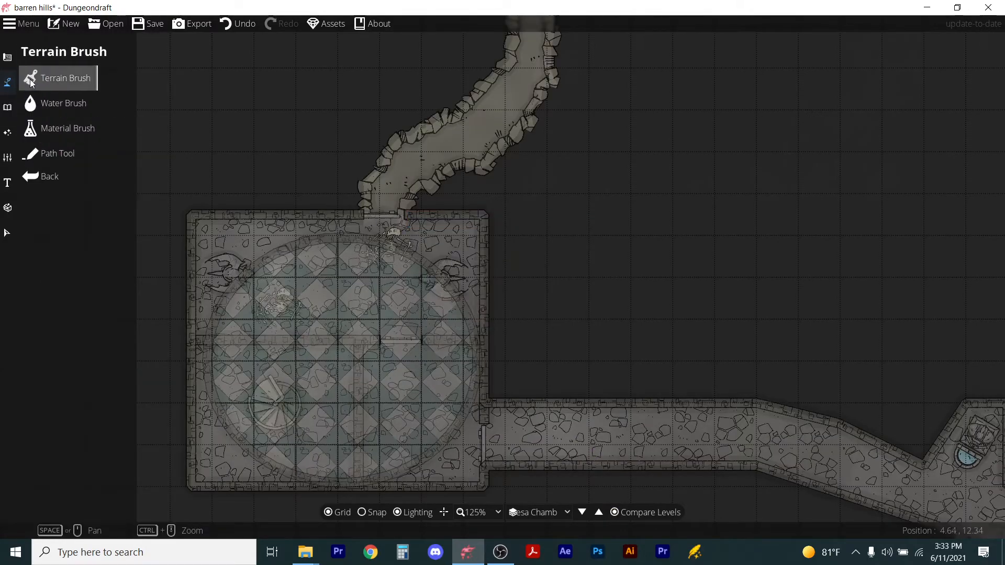
{"action": "left_click", "coordinate": [7, 107]}
{"action": "left_click", "coordinate": [36, 83]}
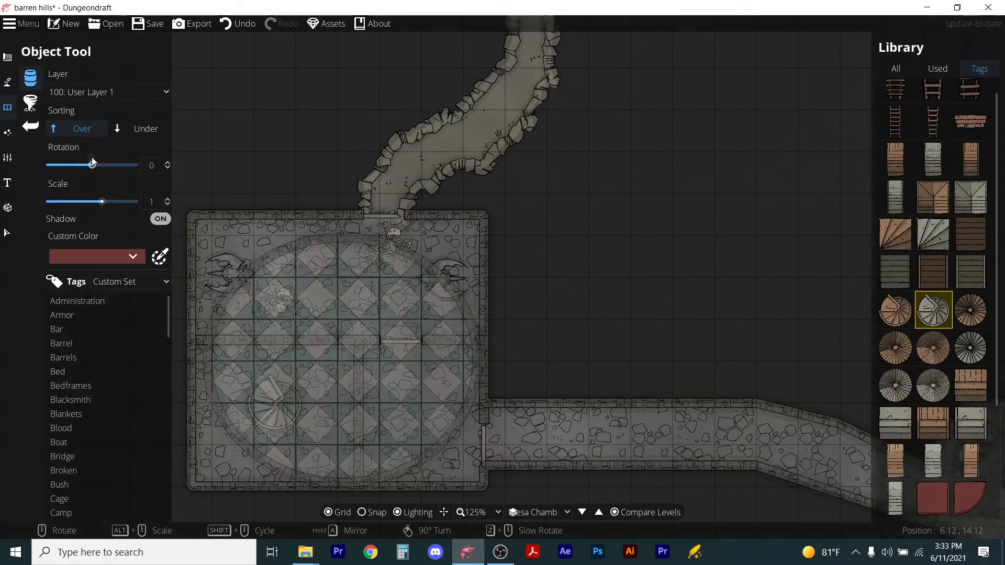
{"action": "scroll", "coordinate": [57, 470], "scroll_direction": "down", "scroll_amount": 10}
{"action": "scroll", "coordinate": [57, 470], "scroll_direction": "down", "scroll_amount": 10}
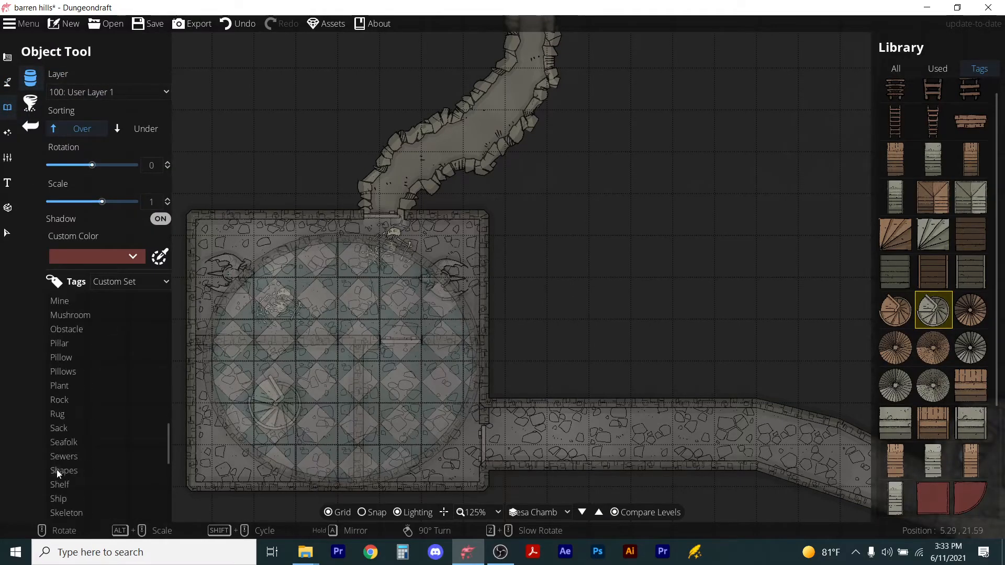
{"action": "mouse_move", "coordinate": [890, 312]}
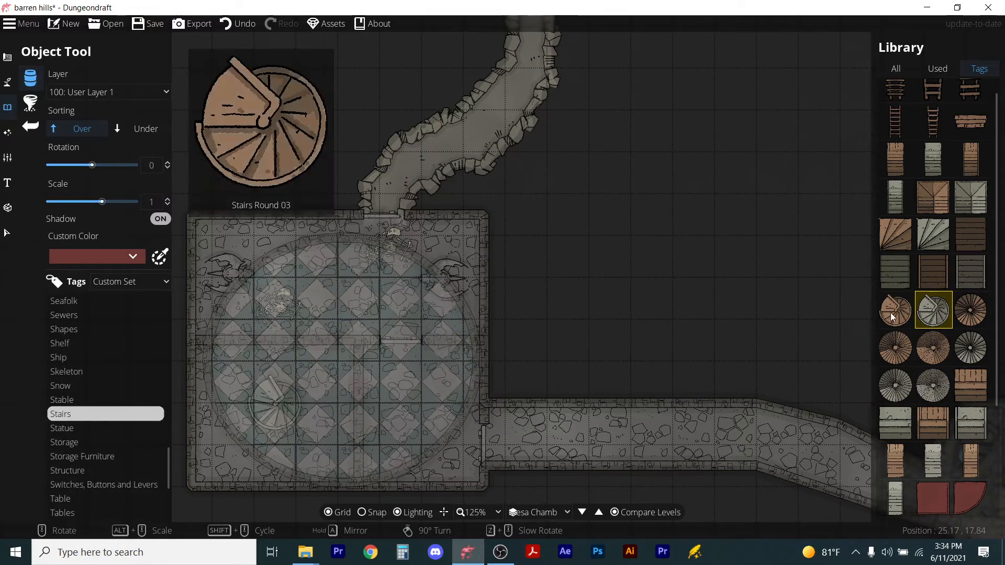
{"action": "mouse_move", "coordinate": [940, 310]}
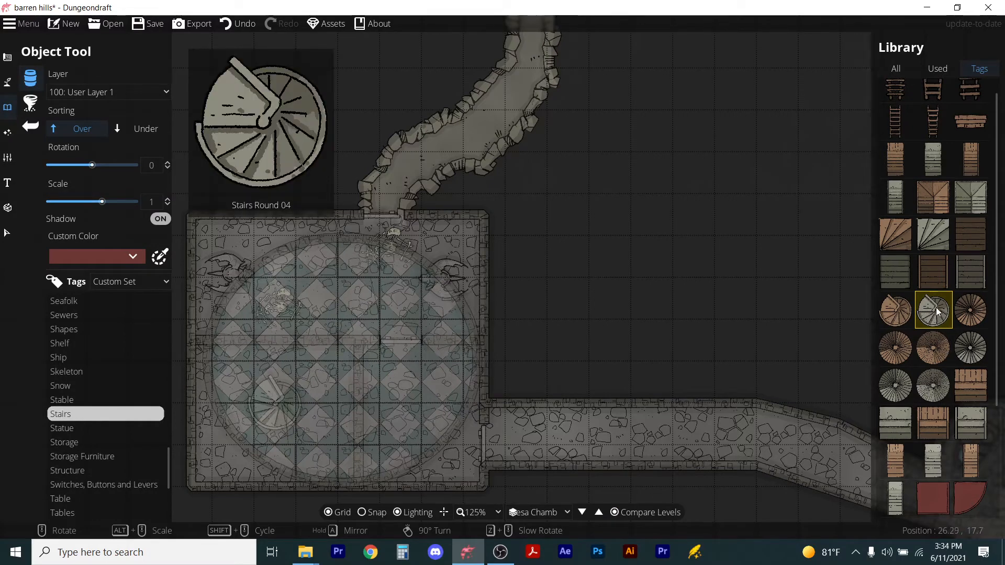
{"action": "left_click", "coordinate": [896, 310]}
{"action": "scroll", "coordinate": [270, 411], "scroll_direction": "up", "scroll_amount": 3}
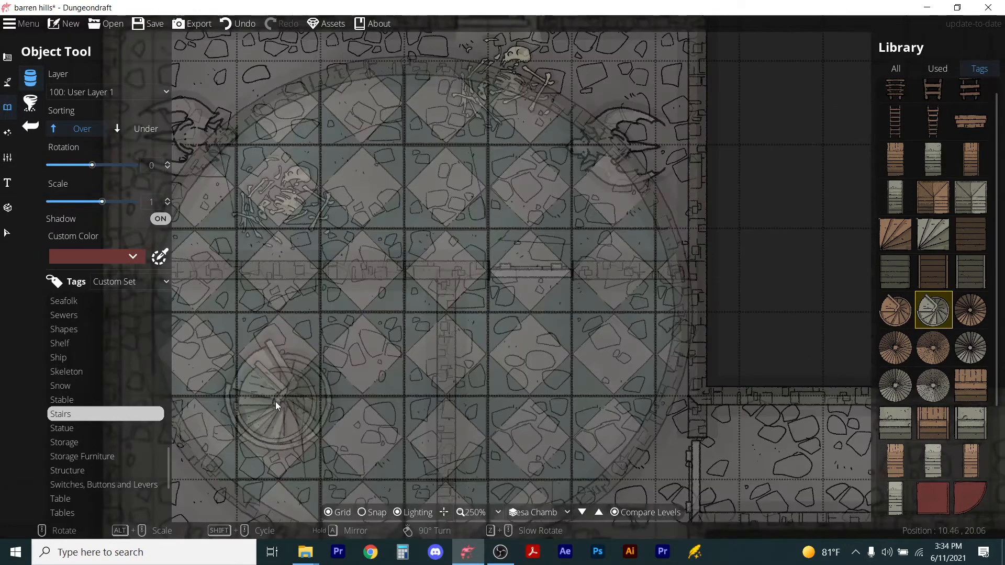
{"action": "scroll", "coordinate": [275, 402], "scroll_direction": "up", "scroll_amount": 4, "text": "alt"}
{"action": "scroll", "coordinate": [278, 400], "scroll_direction": "down", "scroll_amount": 1, "text": "alt"}
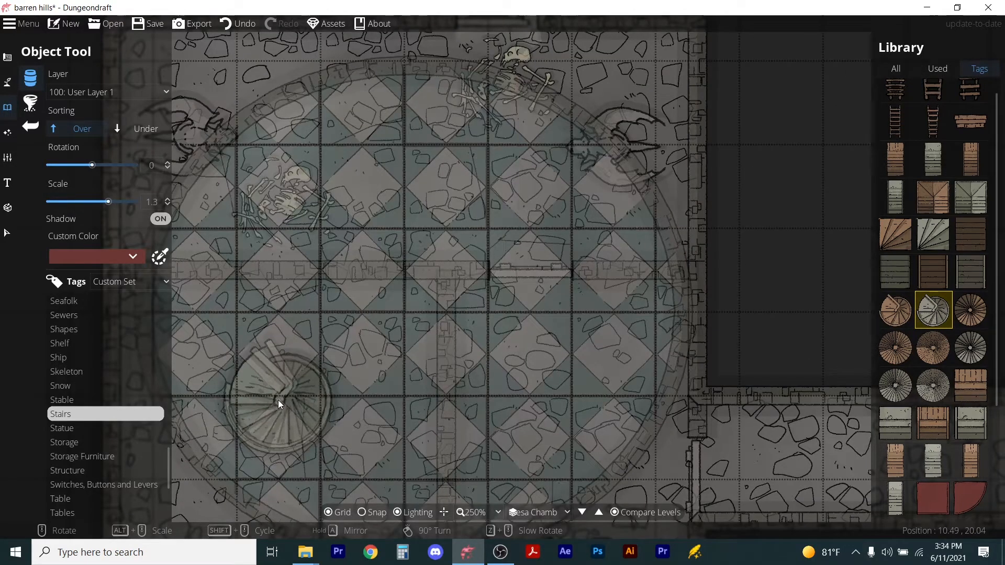
{"action": "scroll", "coordinate": [279, 399], "scroll_direction": "down", "scroll_amount": 3}
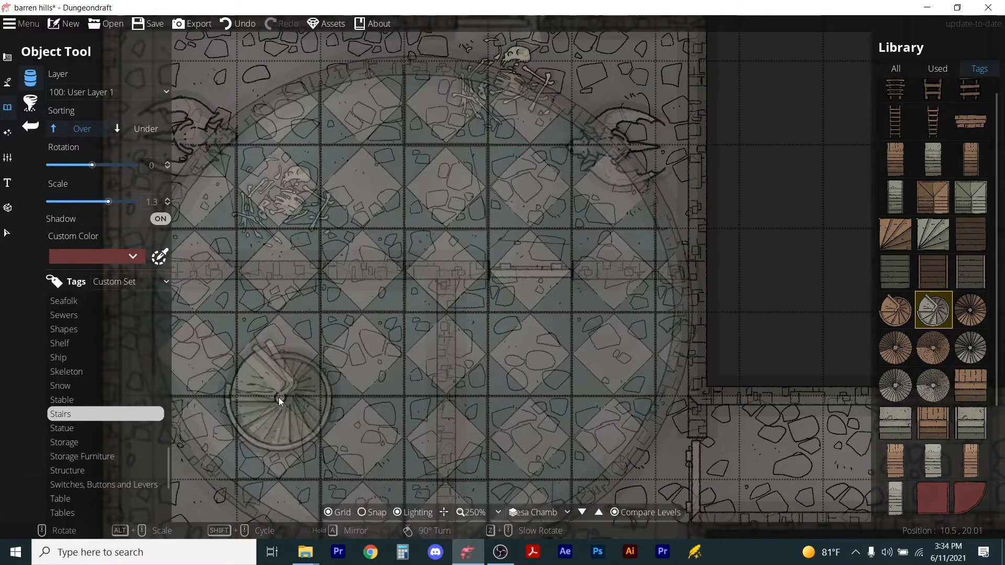
{"action": "left_click", "coordinate": [278, 398]}
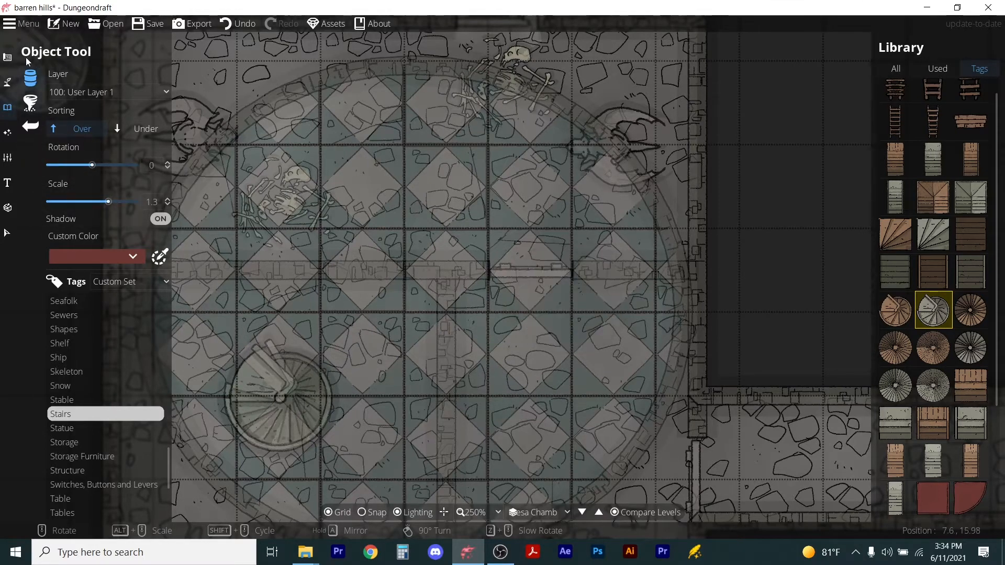
Turn off the level comparison and open the Statue objects in the library.
{"action": "left_click", "coordinate": [613, 512]}
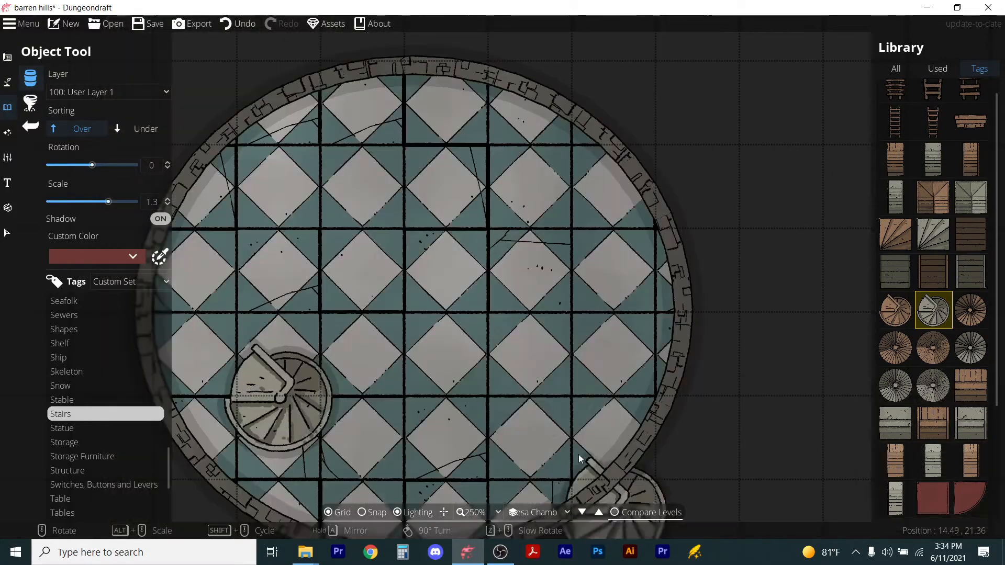
{"action": "scroll", "coordinate": [476, 359], "scroll_direction": "down", "scroll_amount": 3}
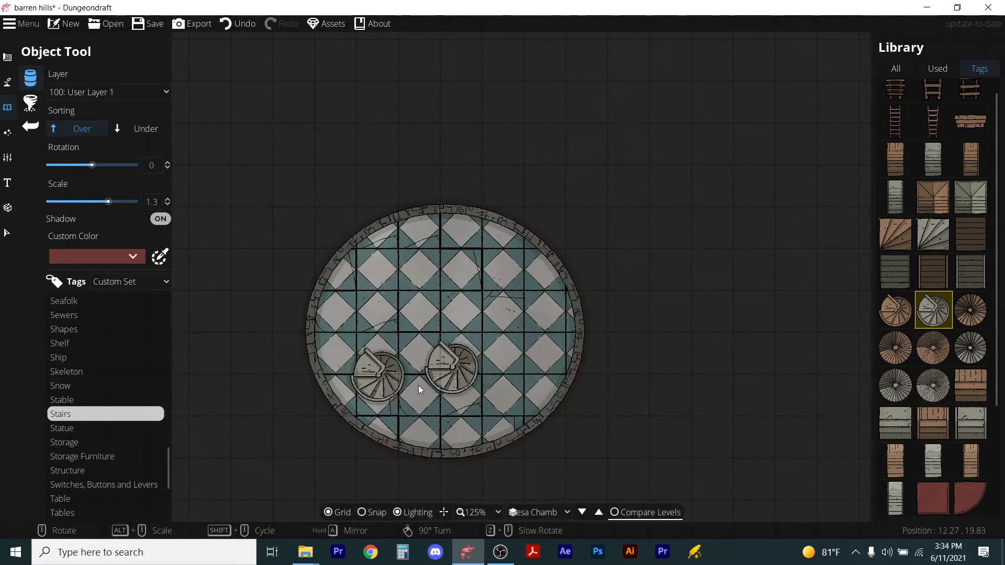
{"action": "left_click", "coordinate": [2, 61]}
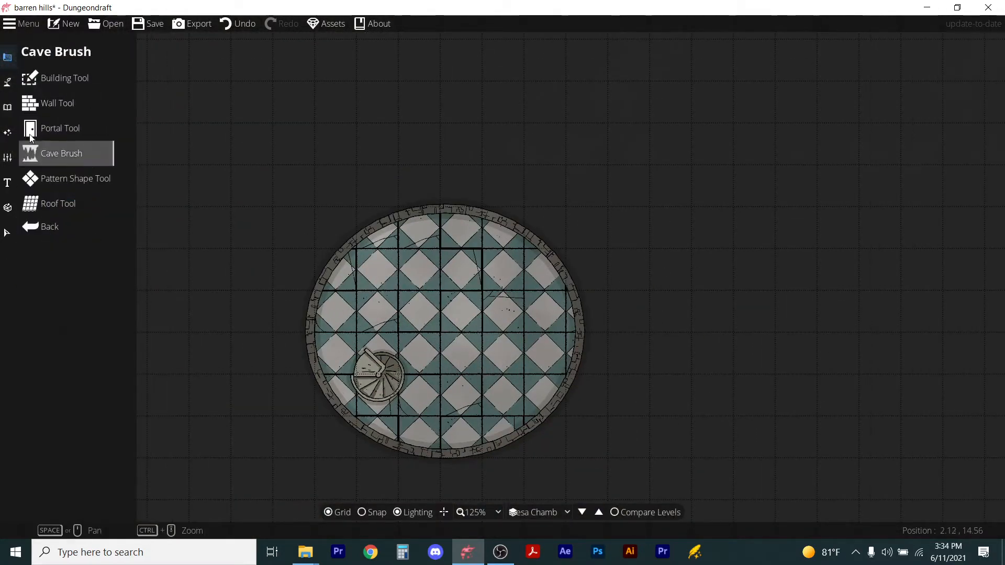
{"action": "left_click", "coordinate": [8, 82]}
{"action": "left_click", "coordinate": [7, 107]}
{"action": "left_click", "coordinate": [61, 85]}
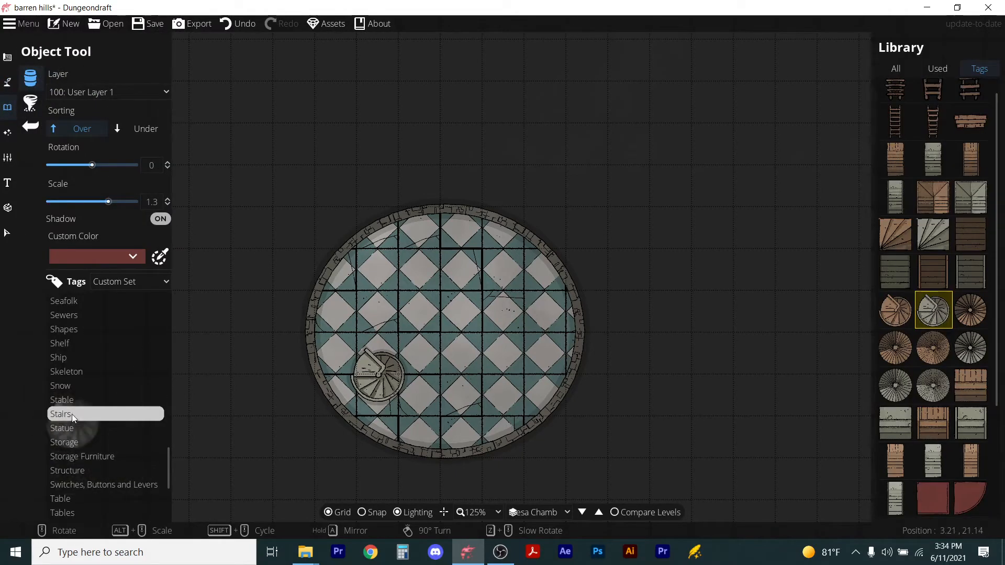
{"action": "left_click", "coordinate": [66, 428]}
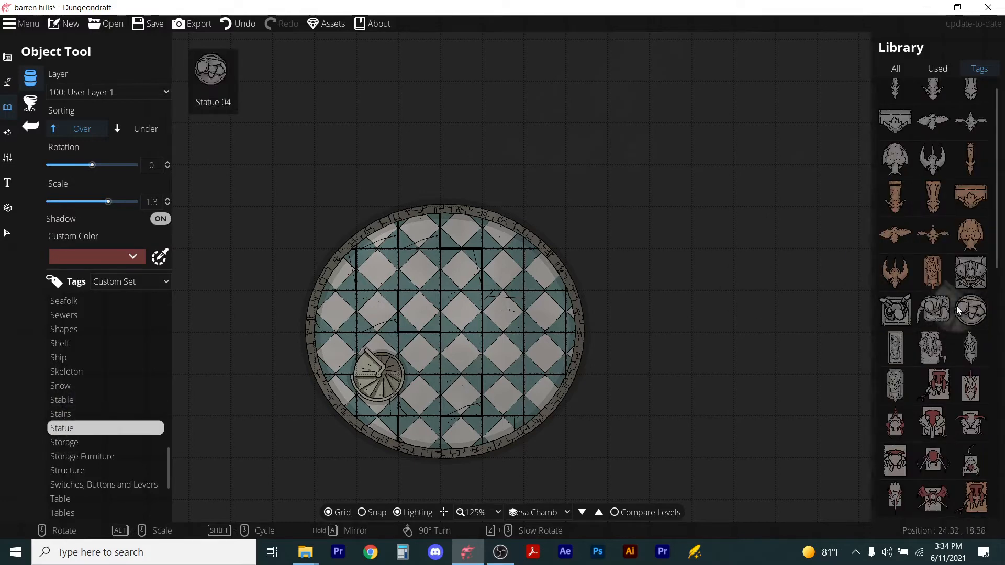
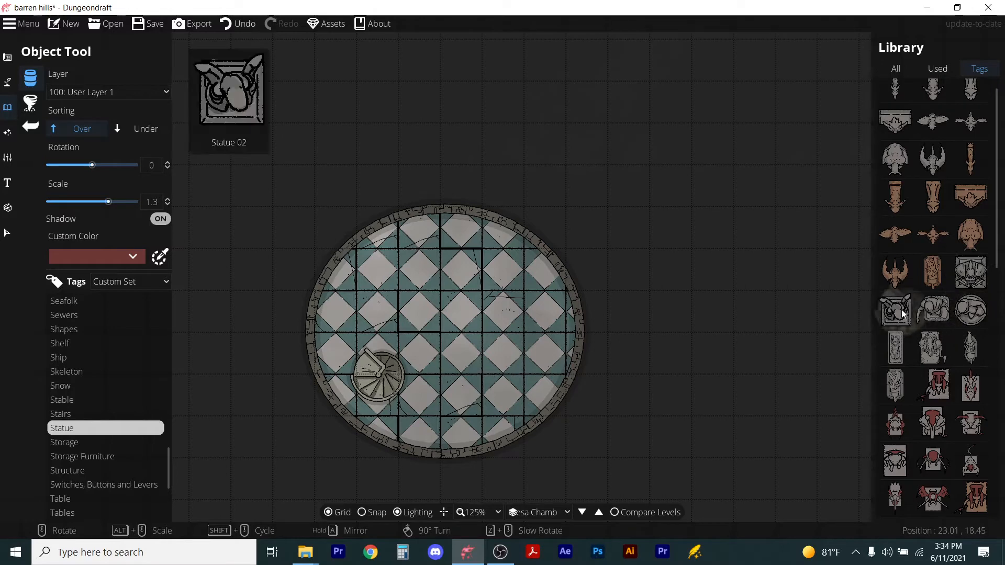
Place a grey square statue scaled to 1.6 and rotated -30 in the circular room's upper-left area.
{"action": "left_click", "coordinate": [971, 270]}
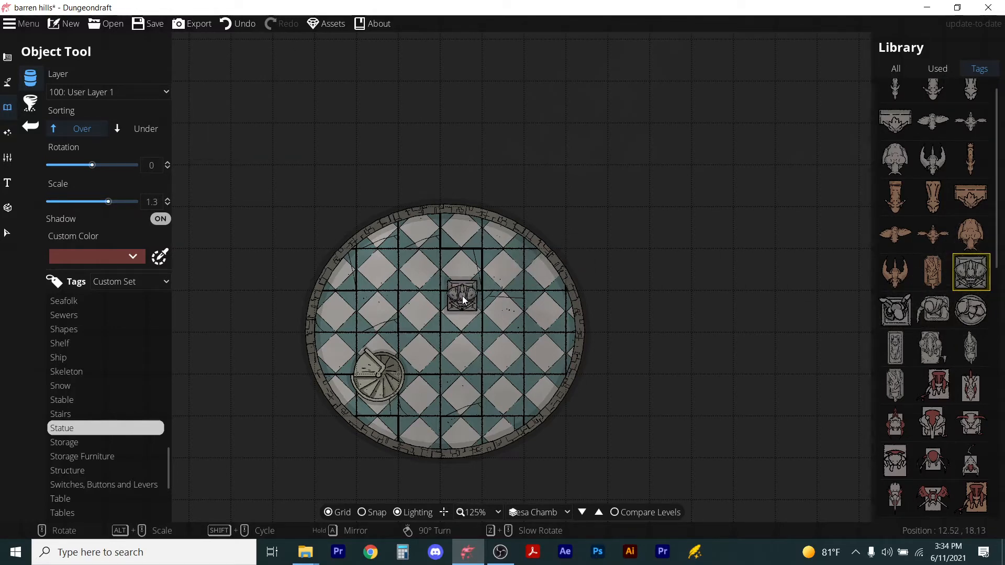
{"action": "scroll", "coordinate": [463, 297], "scroll_direction": "down", "scroll_amount": 2}
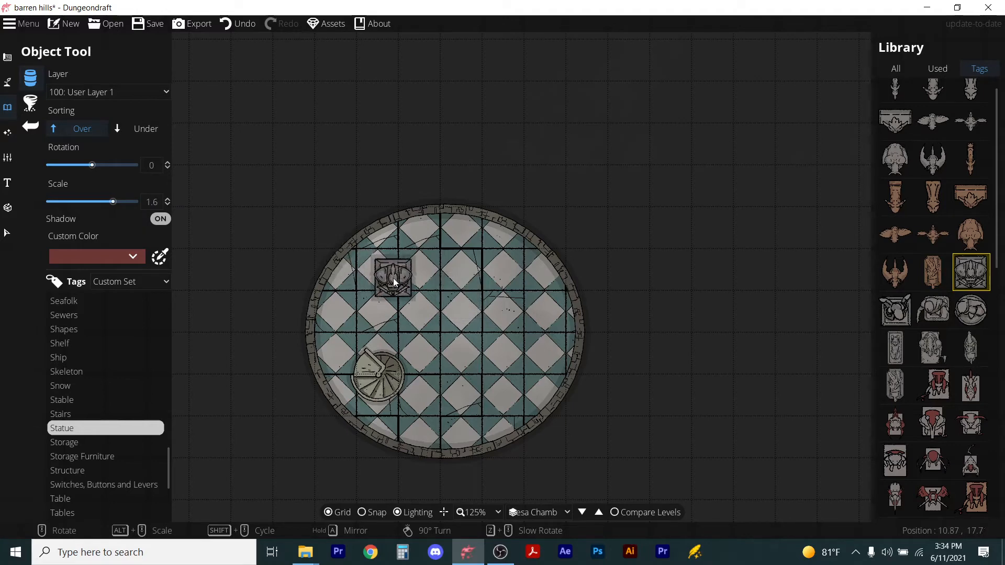
{"action": "scroll", "coordinate": [394, 279], "scroll_direction": "up", "scroll_amount": 3}
{"action": "scroll", "coordinate": [394, 279], "scroll_direction": "down", "scroll_amount": 4}
{"action": "scroll", "coordinate": [388, 279], "scroll_direction": "down", "scroll_amount": 1}
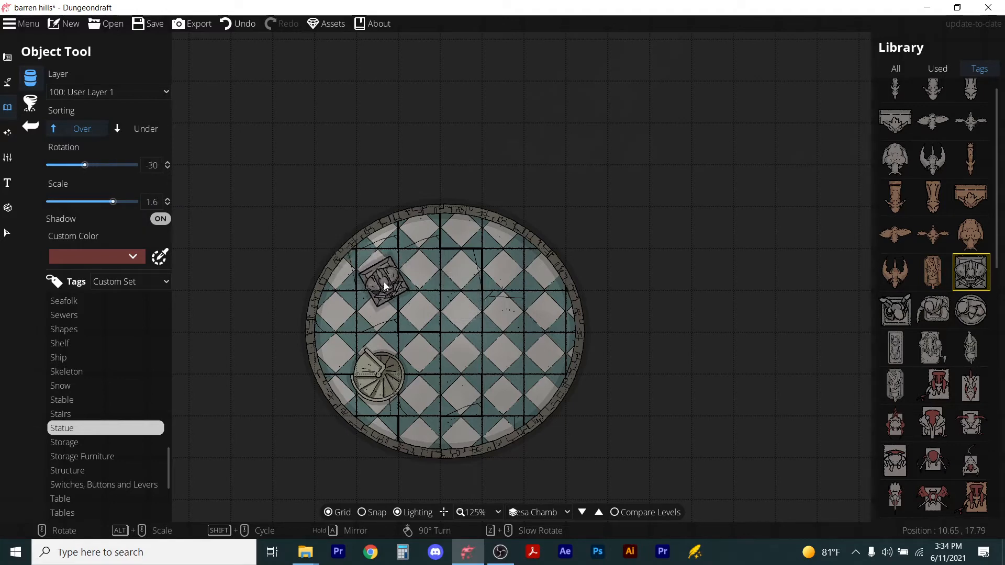
{"action": "left_click", "coordinate": [382, 280]}
Place a second statue rotated to 120 near the circular room's right edge.
{"action": "scroll", "coordinate": [550, 344], "scroll_direction": "down", "scroll_amount": 4}
{"action": "scroll", "coordinate": [550, 344], "scroll_direction": "up", "scroll_amount": 9}
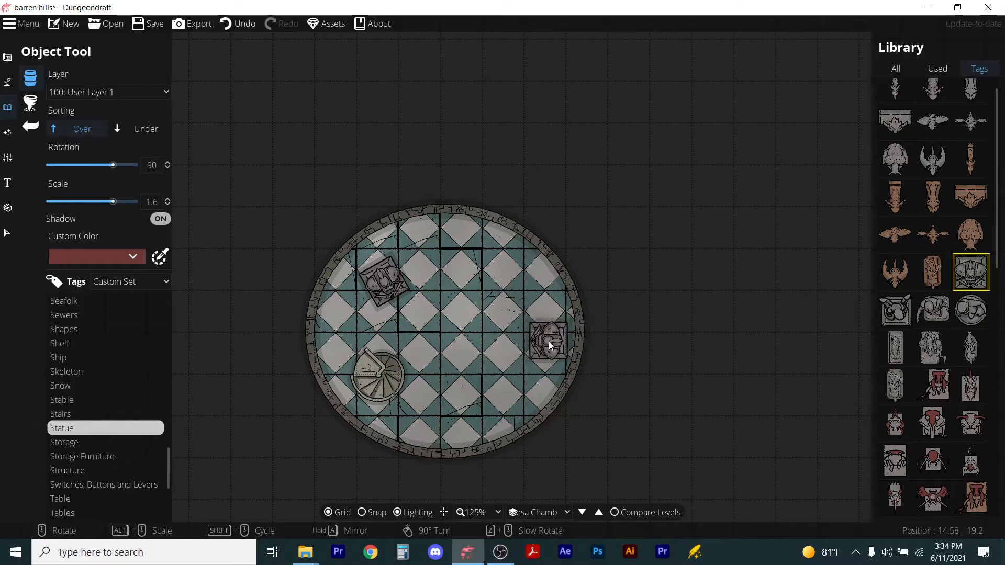
{"action": "scroll", "coordinate": [549, 341], "scroll_direction": "up", "scroll_amount": 2}
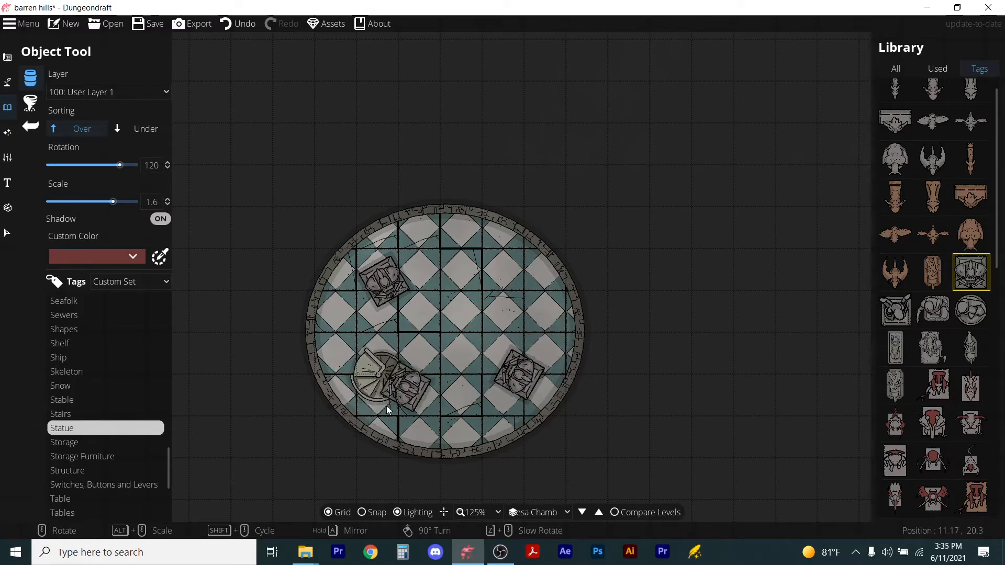
Switch the map to the Ground level.
{"action": "scroll", "coordinate": [545, 261], "scroll_direction": "down", "scroll_amount": 5}
{"action": "scroll", "coordinate": [620, 289], "scroll_direction": "up", "scroll_amount": 4}
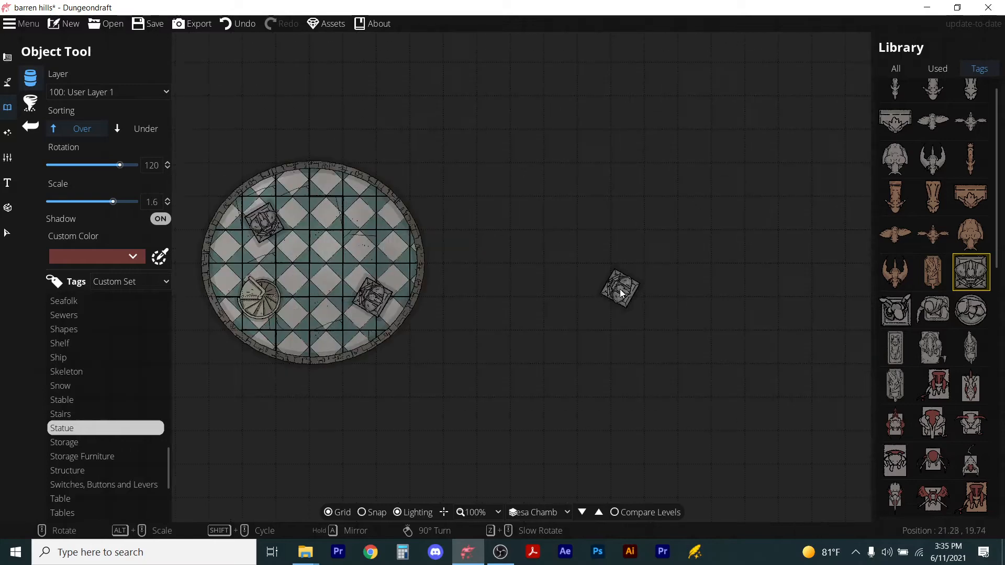
{"action": "scroll", "coordinate": [620, 289], "scroll_direction": "down", "scroll_amount": 1}
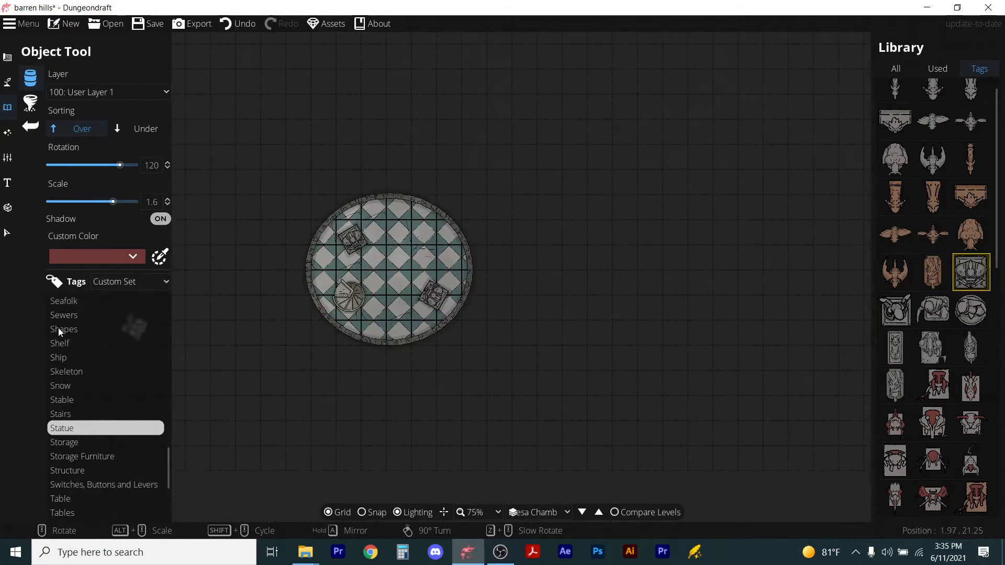
{"action": "left_click", "coordinate": [6, 58]}
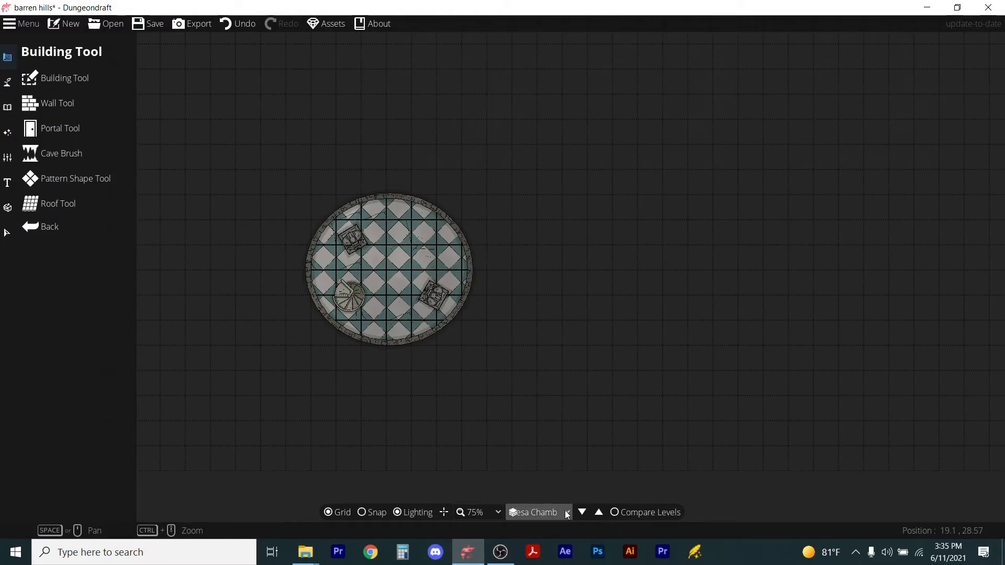
{"action": "left_click", "coordinate": [539, 513]}
{"action": "left_click", "coordinate": [529, 530]}
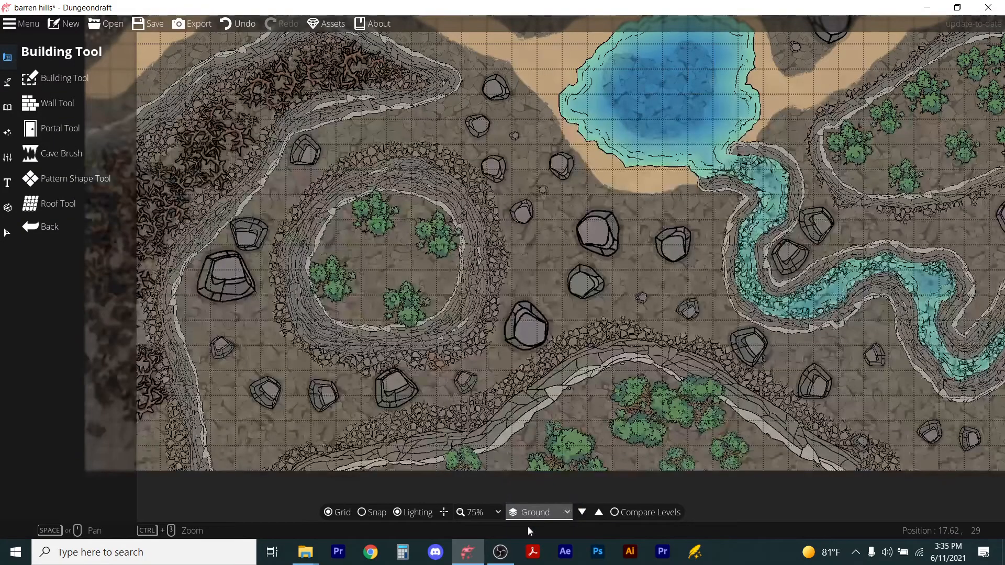
Open the Pattern Shape Tool and compare the Ground level against the Mesa Chamber reference level.
{"action": "scroll", "coordinate": [338, 251], "scroll_direction": "up", "scroll_amount": 3}
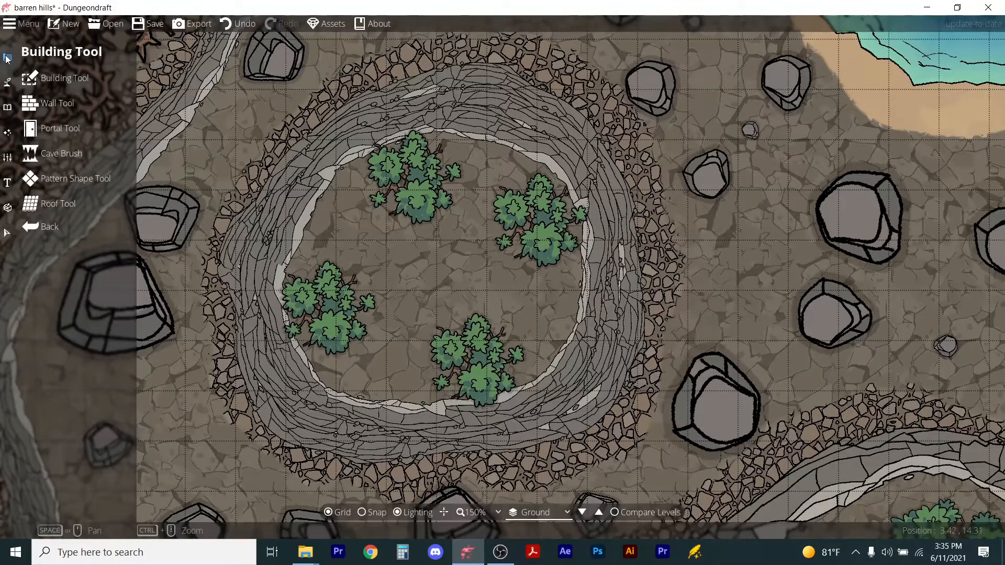
{"action": "left_click", "coordinate": [73, 179]}
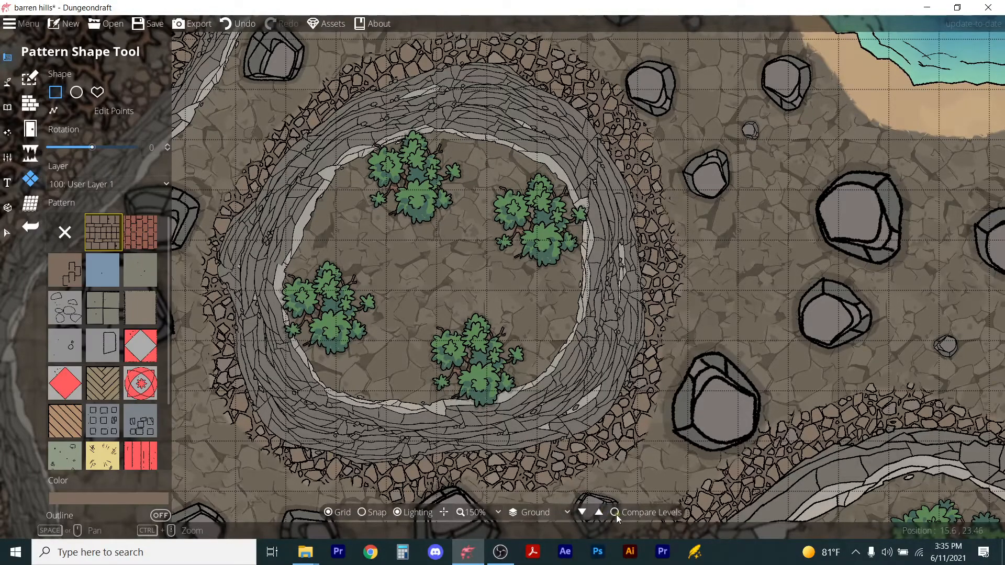
{"action": "left_click", "coordinate": [616, 513]}
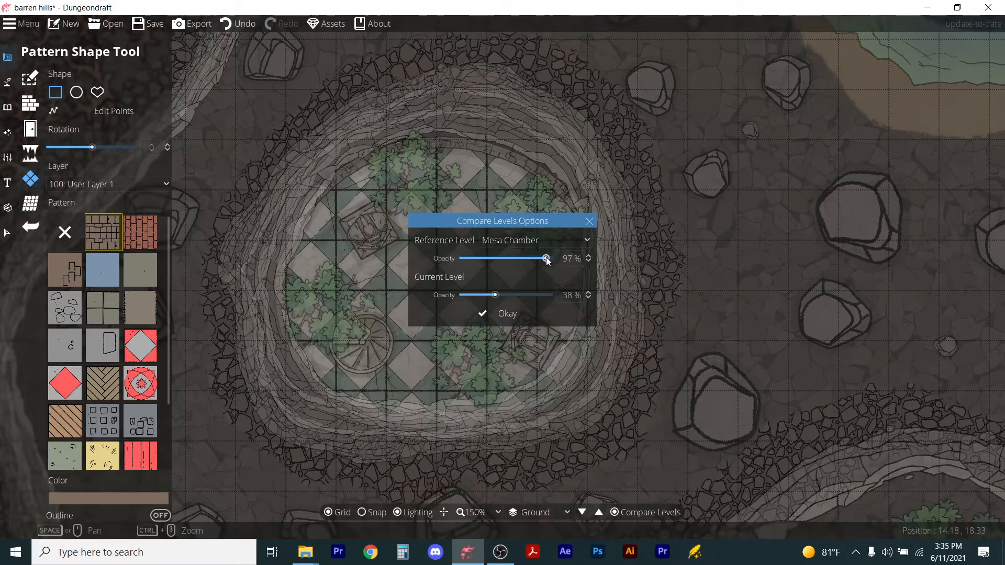
{"action": "left_click", "coordinate": [492, 320]}
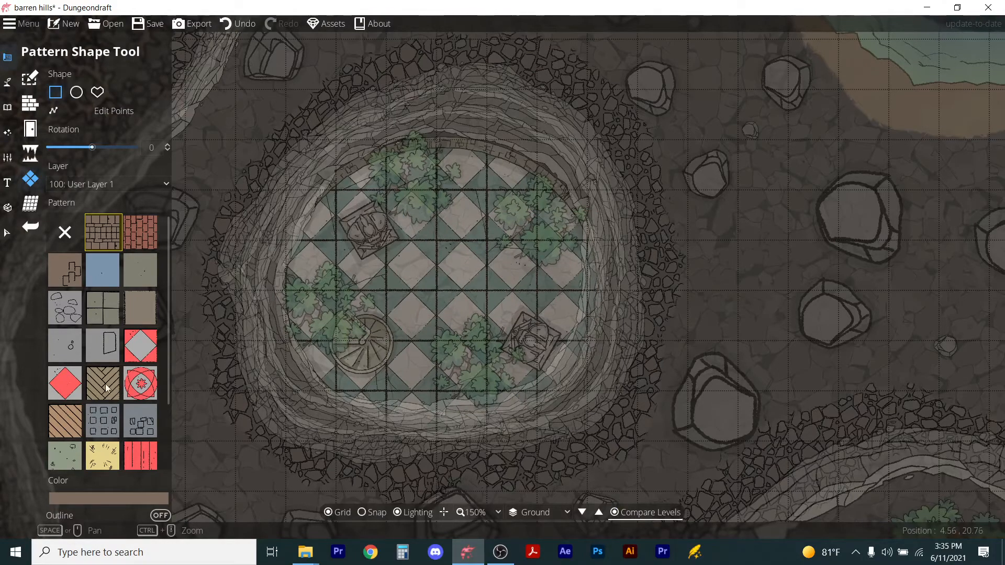
Draw a shape with the red medallion pattern inside the ground-level stone ring, below the staircase position.
{"action": "left_click", "coordinate": [141, 385]}
{"action": "scroll", "coordinate": [340, 319], "scroll_direction": "up", "scroll_amount": 2}
{"action": "left_click_drag", "start_coordinate": [330, 310], "coordinate": [440, 425]}
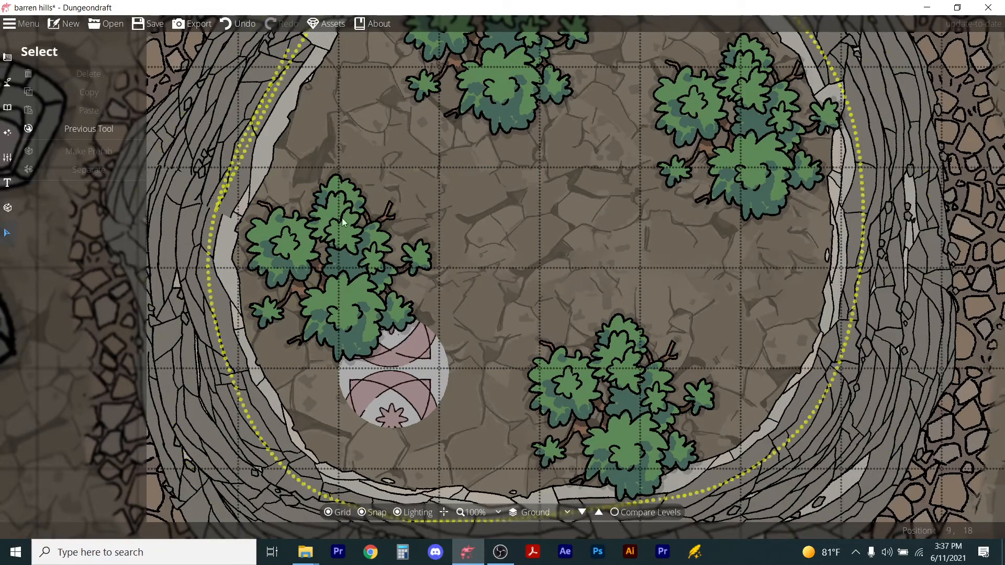
Copy a bush in the ring and paste it over the new pattern shape to cover it.
{"action": "left_click", "coordinate": [331, 241]}
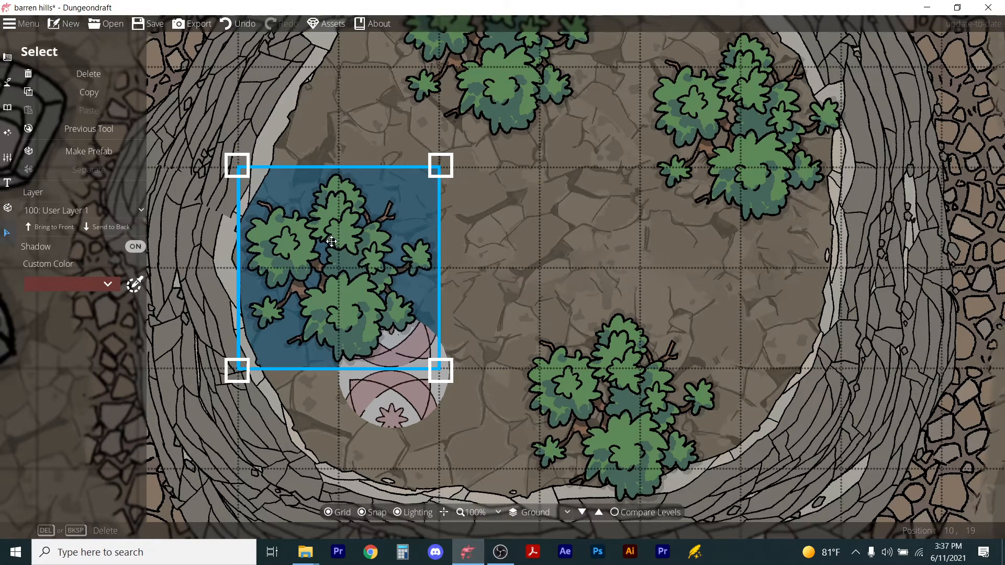
{"action": "left_click", "coordinate": [456, 430]}
{"action": "key", "text": "ctrl+v"}
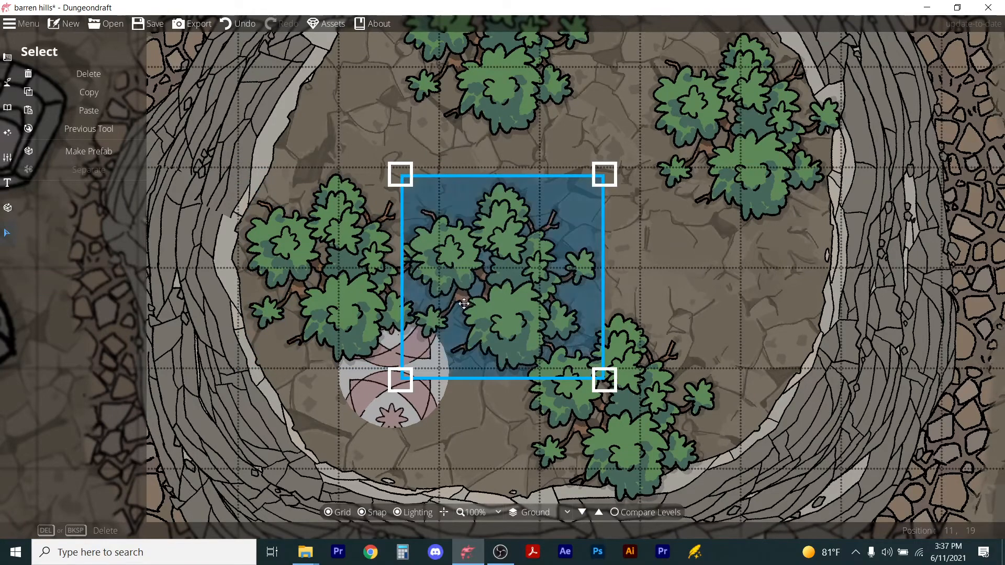
{"action": "left_click_drag", "start_coordinate": [468, 295], "coordinate": [384, 403]}
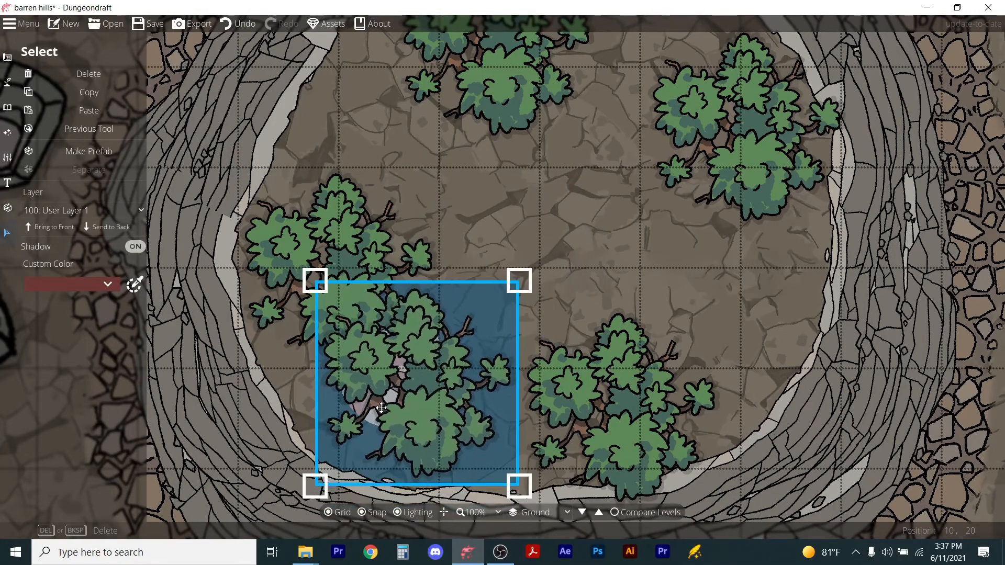
{"action": "left_click", "coordinate": [633, 299]}
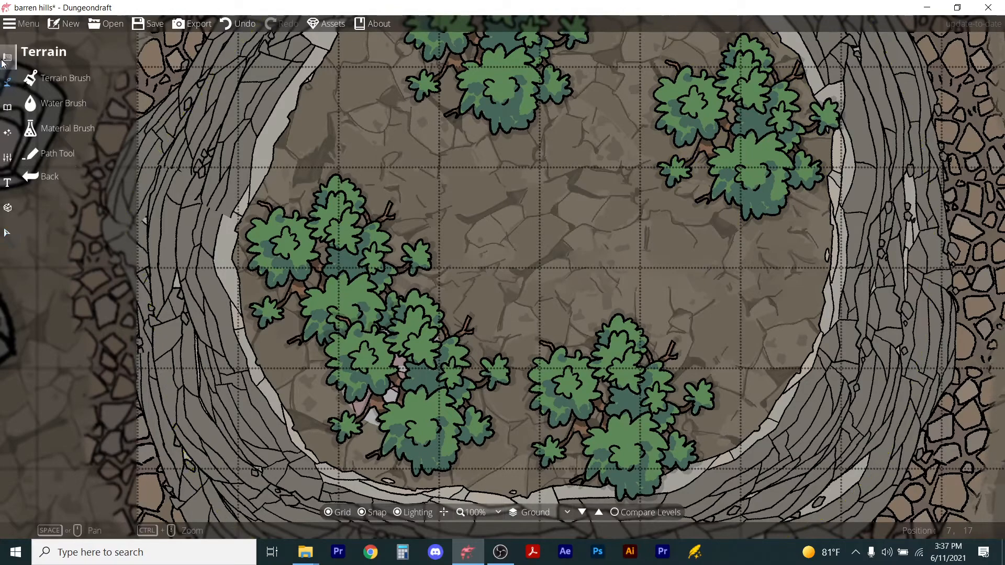
With snapping off, place a Brazier Marble from the Temple tag set in the centre of the ring.
{"action": "mouse_move", "coordinate": [8, 107]}
{"action": "left_click", "coordinate": [35, 82]}
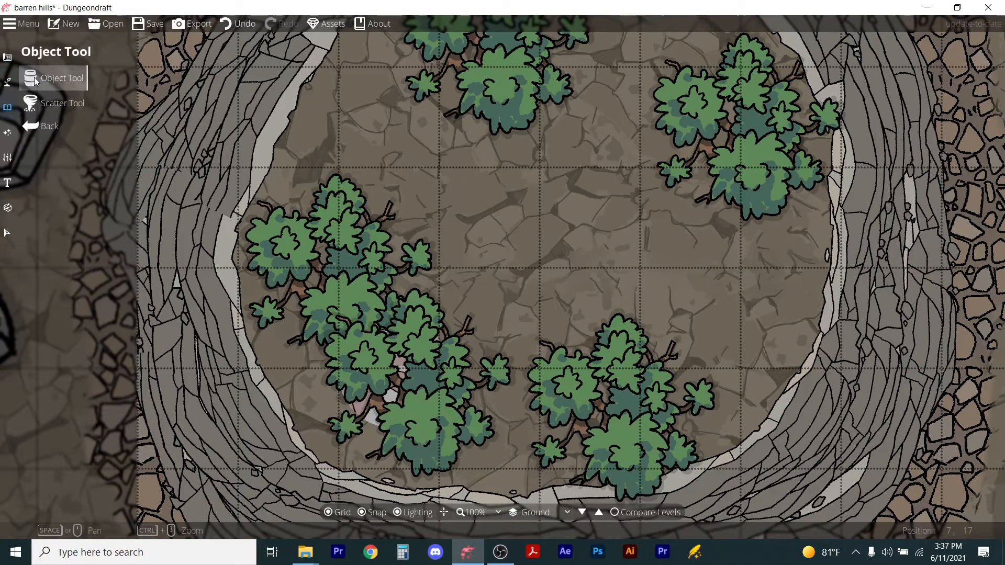
{"action": "scroll", "coordinate": [967, 365], "scroll_direction": "down", "scroll_amount": 5}
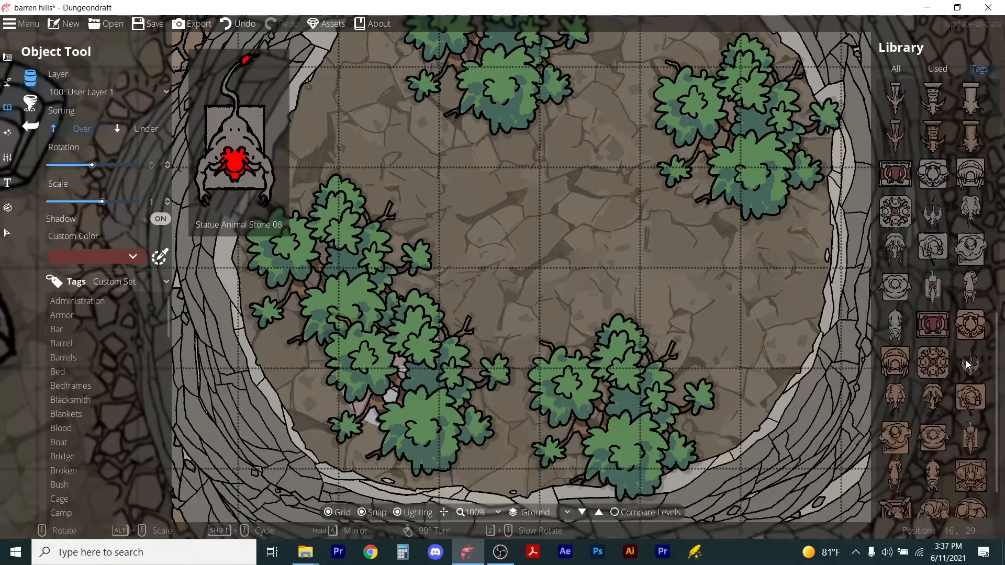
{"action": "scroll", "coordinate": [71, 437], "scroll_direction": "down", "scroll_amount": 3}
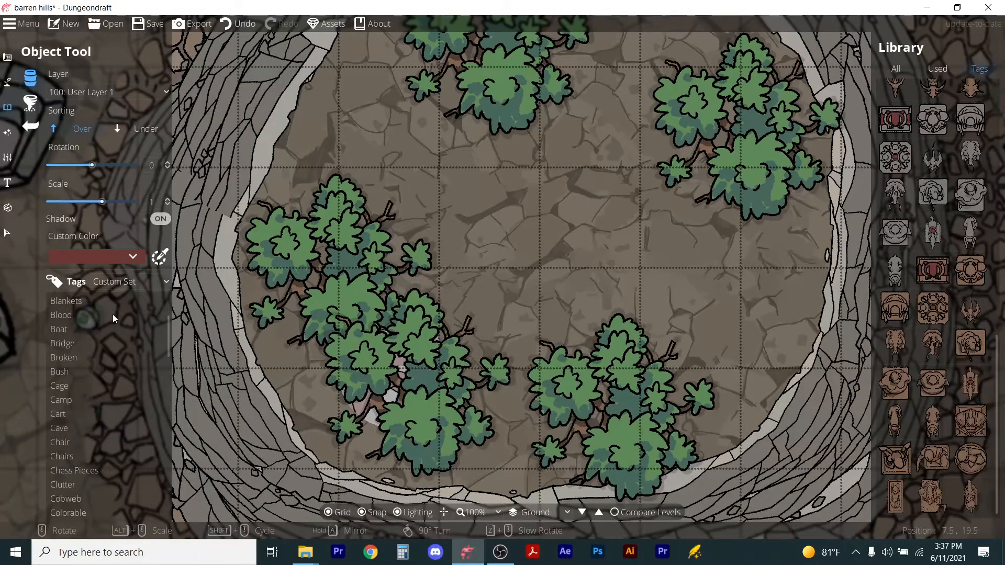
{"action": "left_click", "coordinate": [144, 285]}
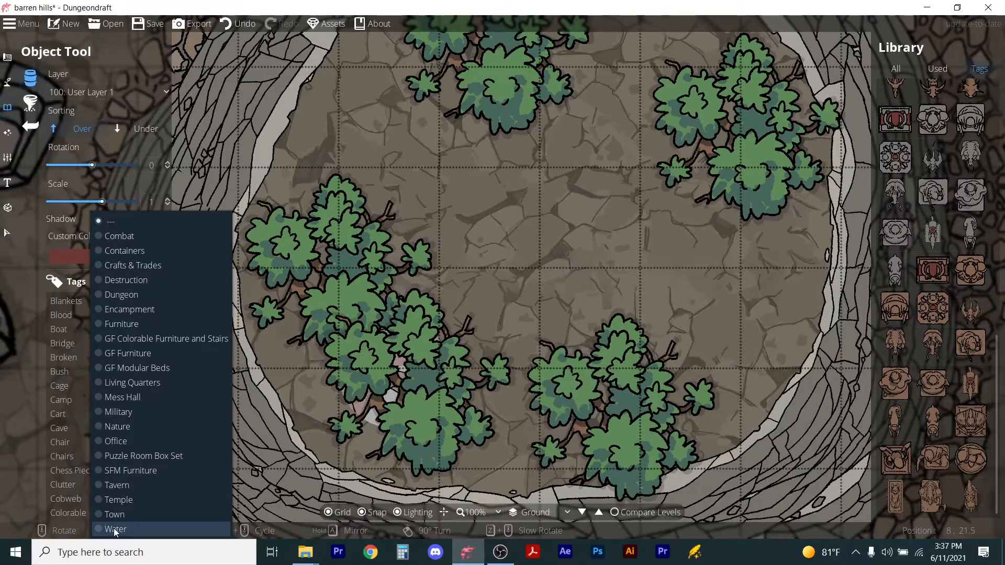
{"action": "left_click", "coordinate": [118, 500]}
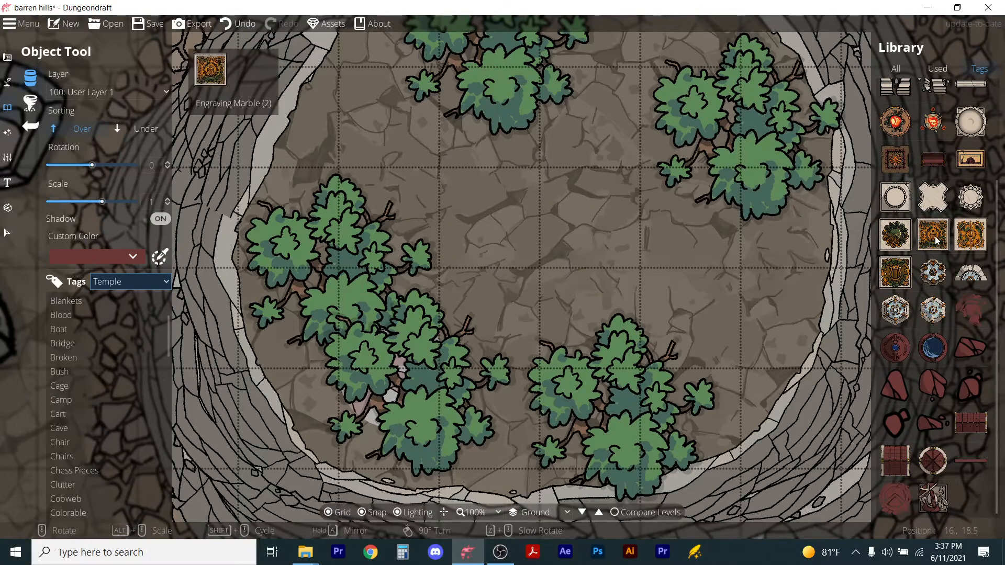
{"action": "scroll", "coordinate": [937, 366], "scroll_direction": "up", "scroll_amount": 3}
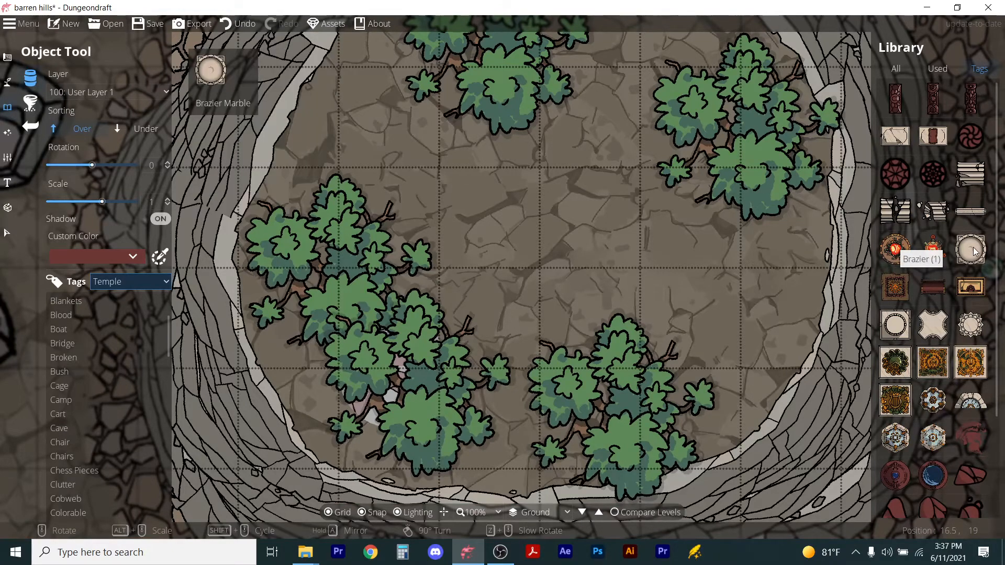
{"action": "left_click", "coordinate": [975, 253]}
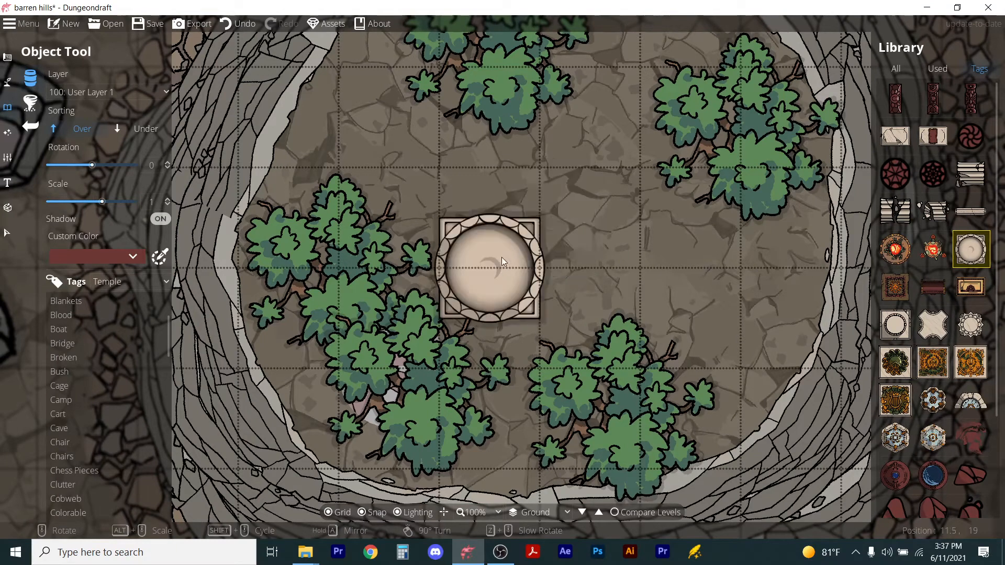
{"action": "left_click", "coordinate": [362, 513]}
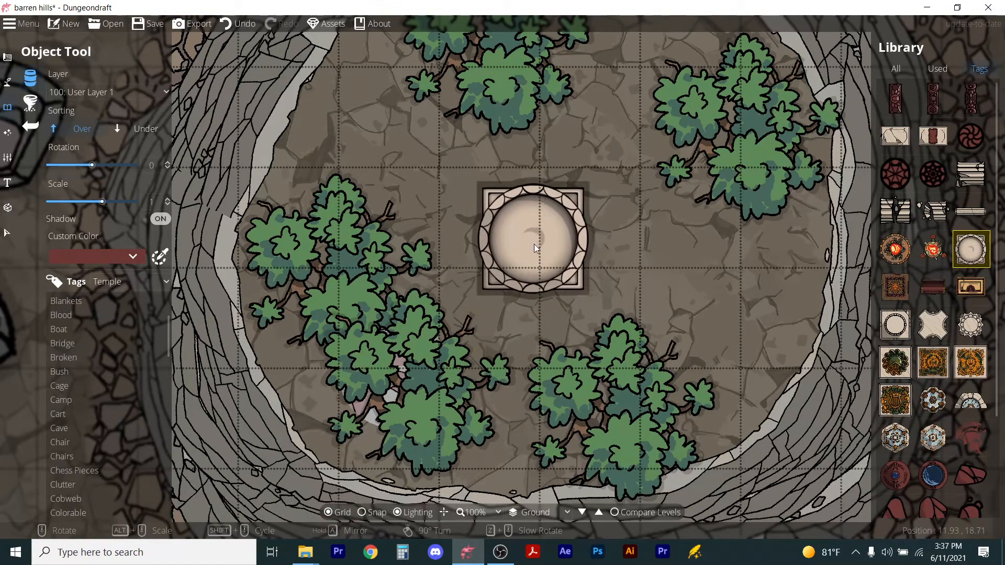
{"action": "left_click", "coordinate": [534, 244]}
Place a Dragon Skull 02 from the Skeleton objects just above and right of the brazier.
{"action": "scroll", "coordinate": [565, 325], "scroll_direction": "down", "scroll_amount": 2}
{"action": "scroll", "coordinate": [551, 327], "scroll_direction": "up", "scroll_amount": 1}
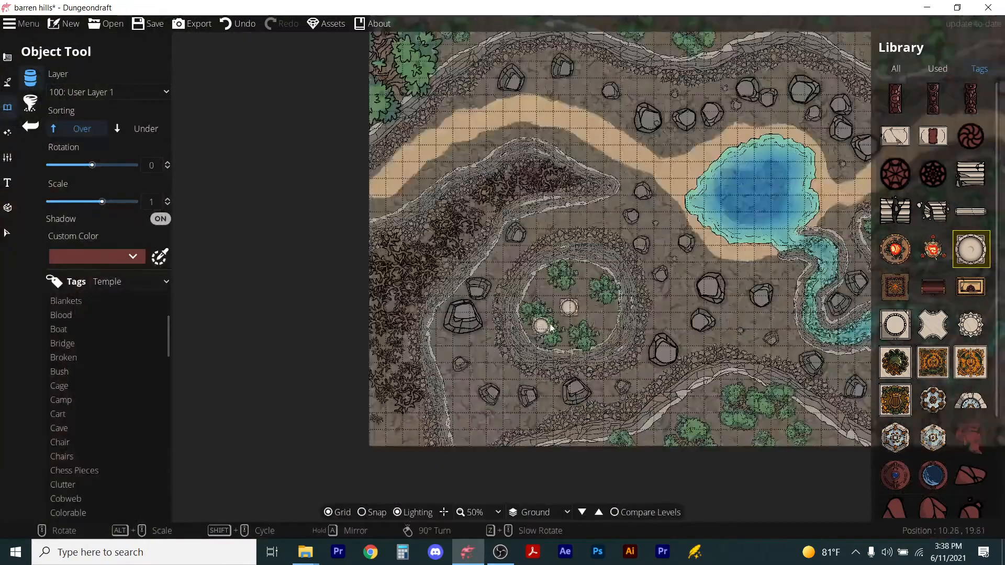
{"action": "scroll", "coordinate": [550, 327], "scroll_direction": "up", "scroll_amount": 4}
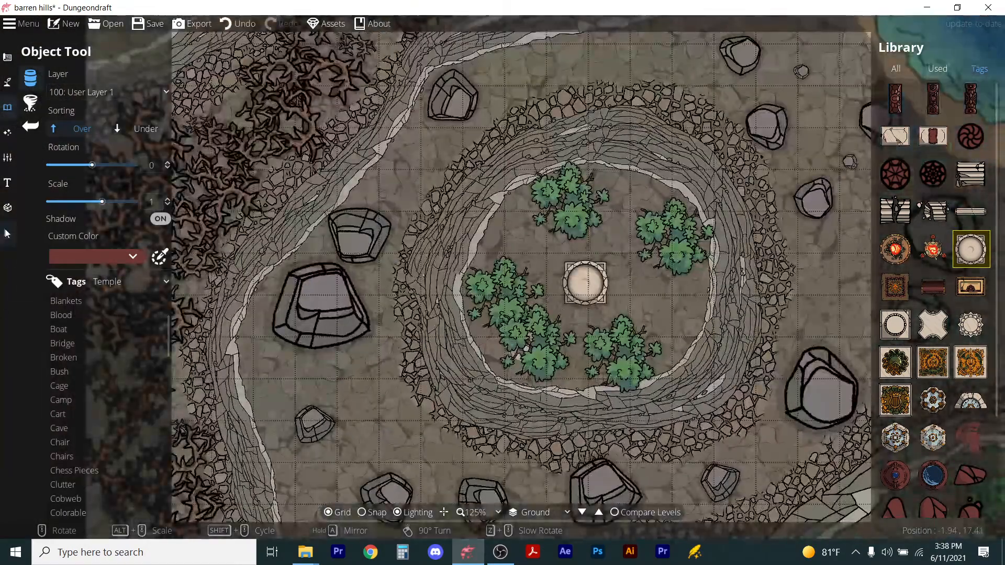
{"action": "left_click", "coordinate": [8, 233]}
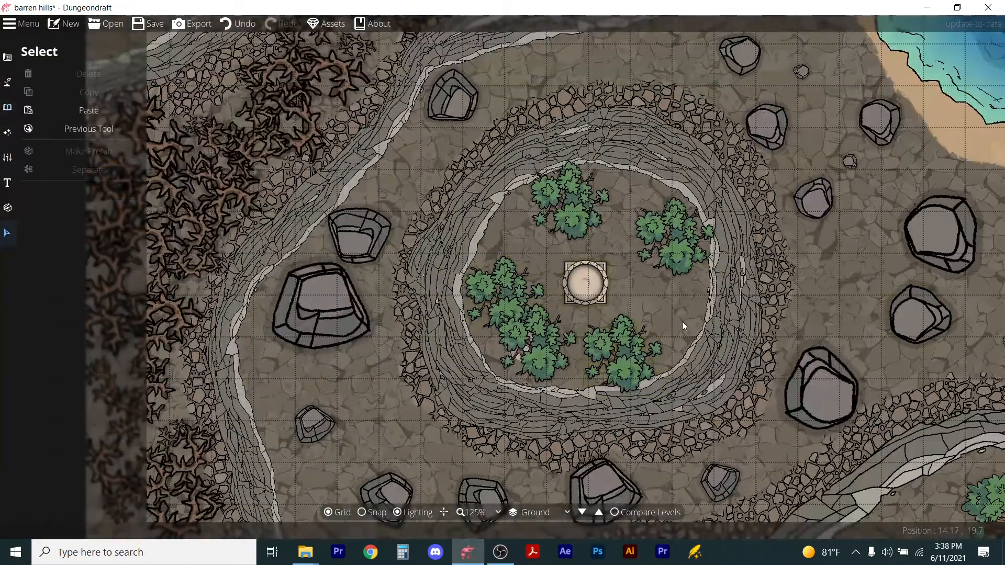
{"action": "left_click", "coordinate": [7, 82]}
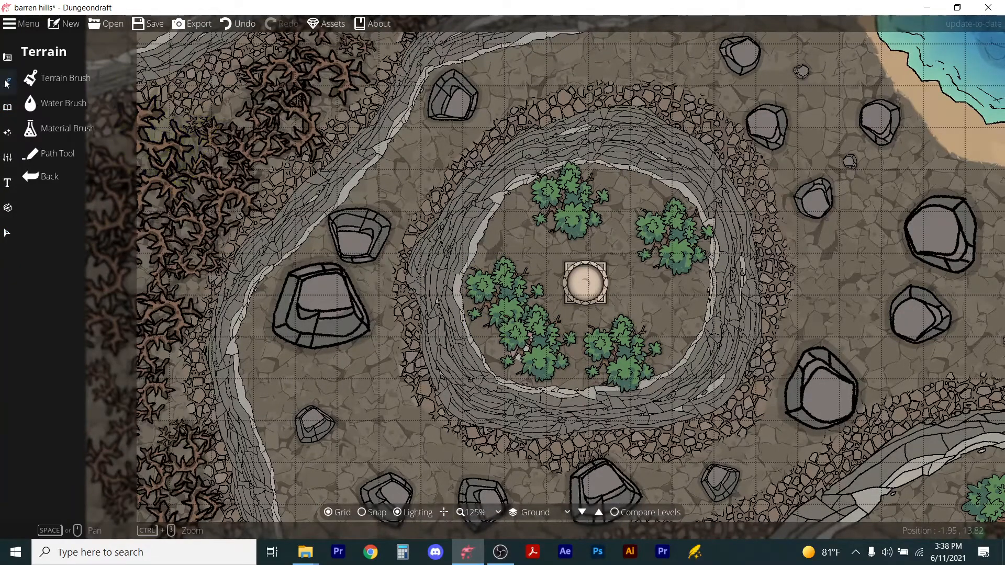
{"action": "left_click", "coordinate": [7, 107]}
{"action": "left_click", "coordinate": [58, 78]}
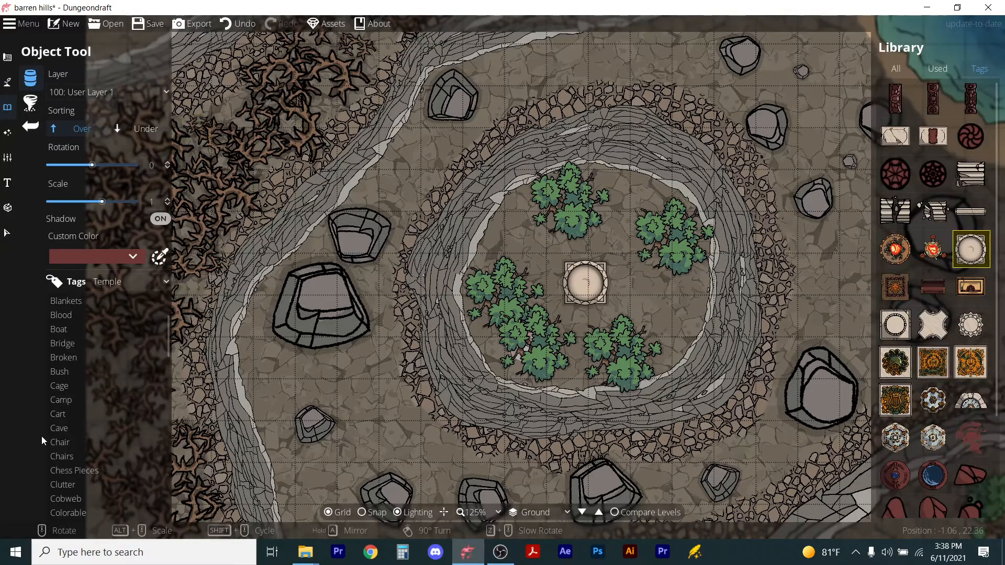
{"action": "scroll", "coordinate": [116, 472], "scroll_direction": "down", "scroll_amount": 15}
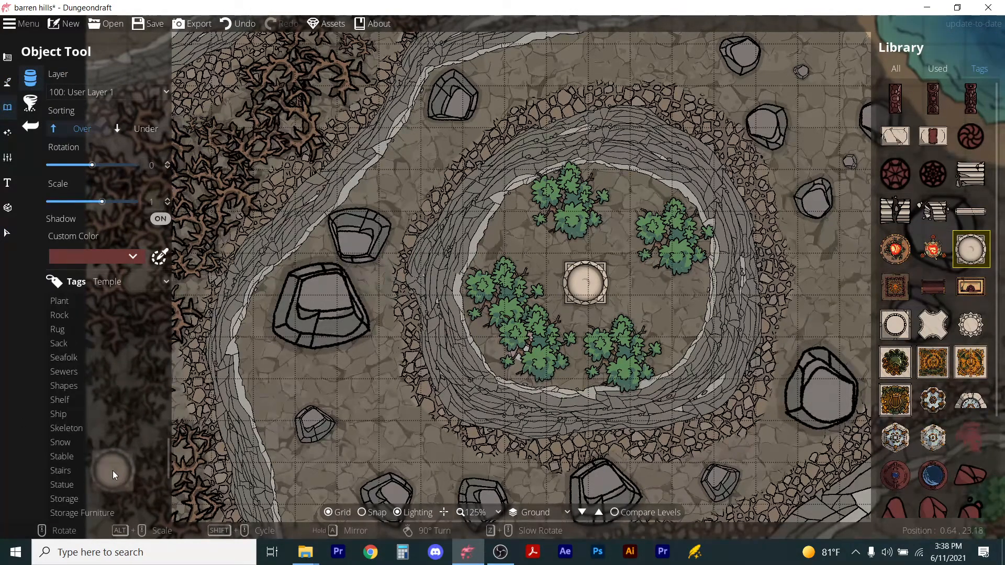
{"action": "left_click", "coordinate": [56, 429]}
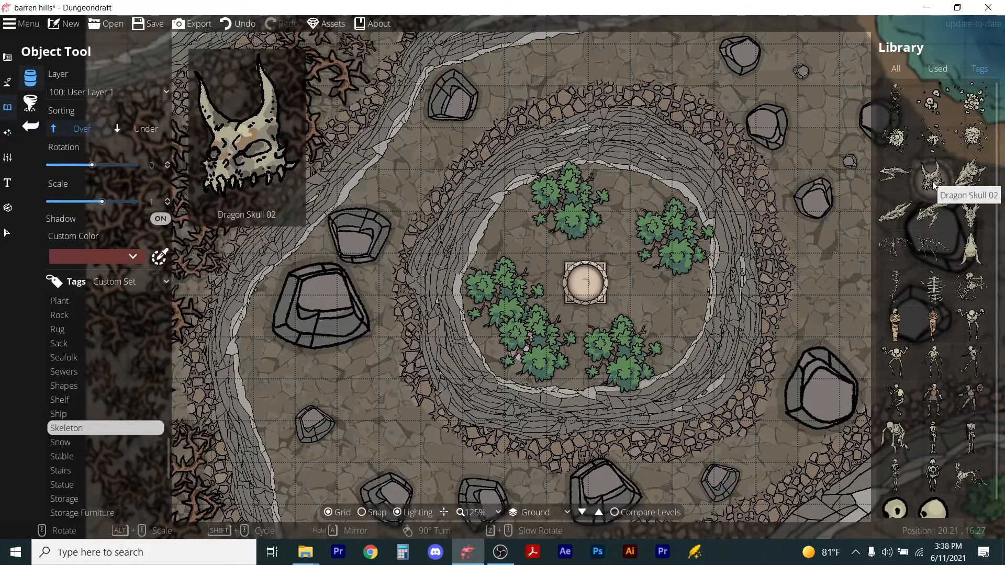
{"action": "left_click", "coordinate": [933, 180]}
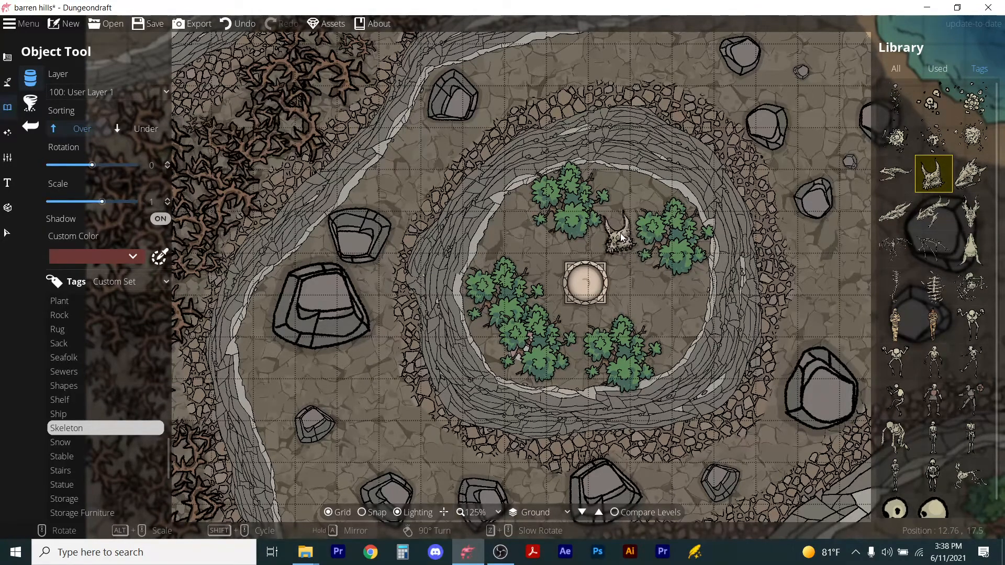
{"action": "left_click", "coordinate": [620, 238]}
Place a Skeleton Horse from the Skeleton objects among the bushes above and left of the brazier.
{"action": "left_click", "coordinate": [935, 212]}
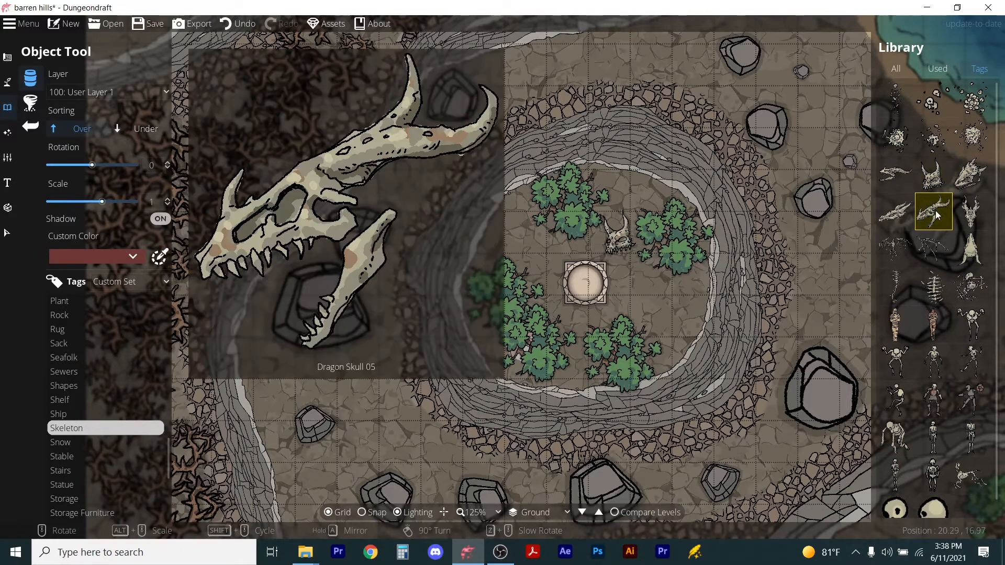
{"action": "scroll", "coordinate": [953, 367], "scroll_direction": "down", "scroll_amount": 1}
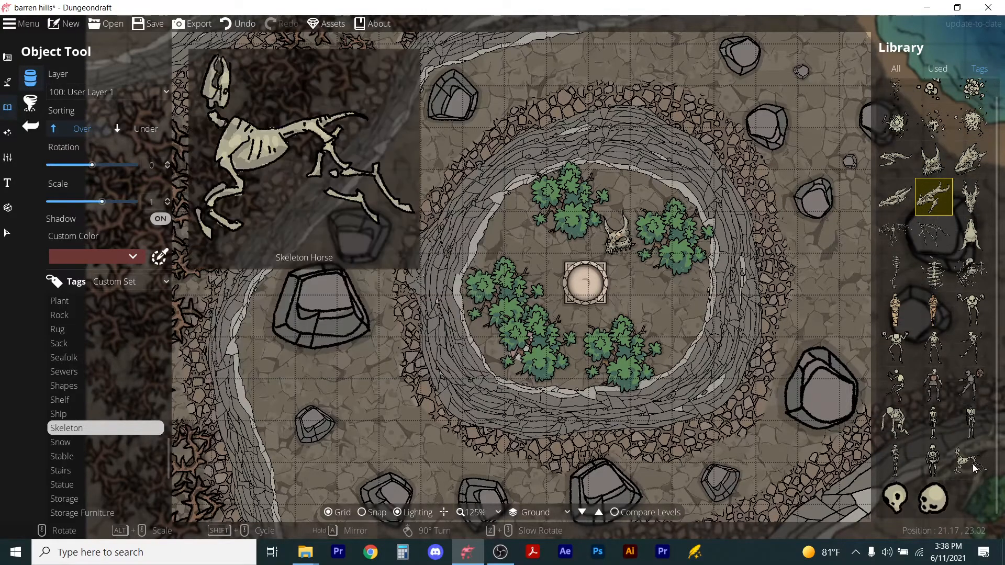
{"action": "left_click", "coordinate": [972, 461]}
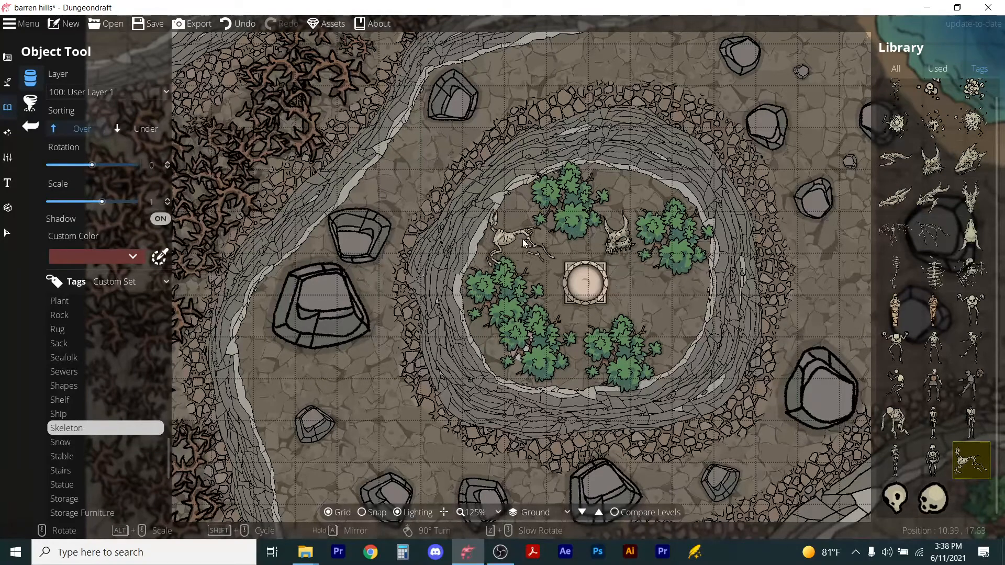
{"action": "left_click", "coordinate": [534, 243]}
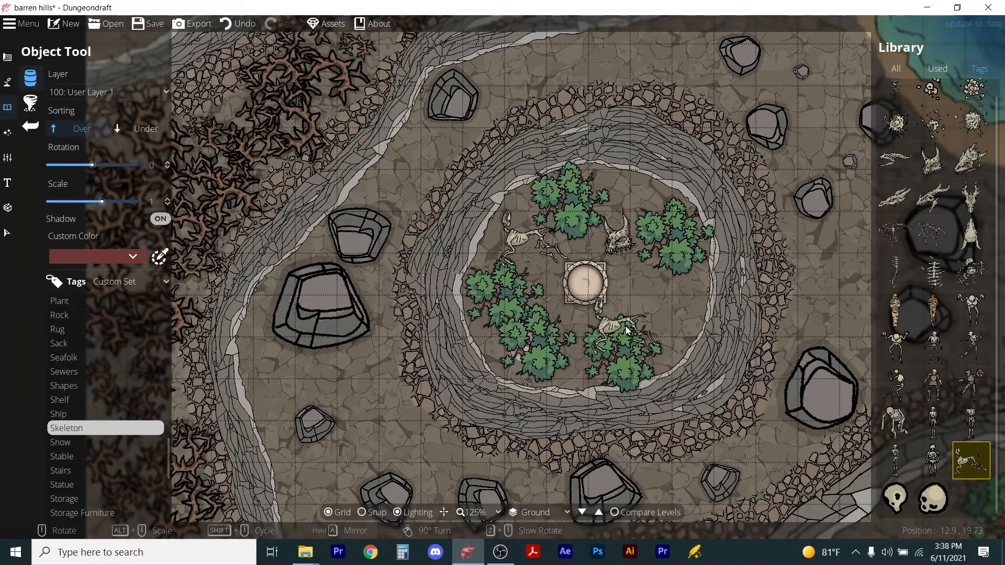
Move the dragon skull down to the right of the brazier inside the ring.
{"action": "left_click", "coordinate": [8, 233]}
{"action": "left_click", "coordinate": [623, 241]}
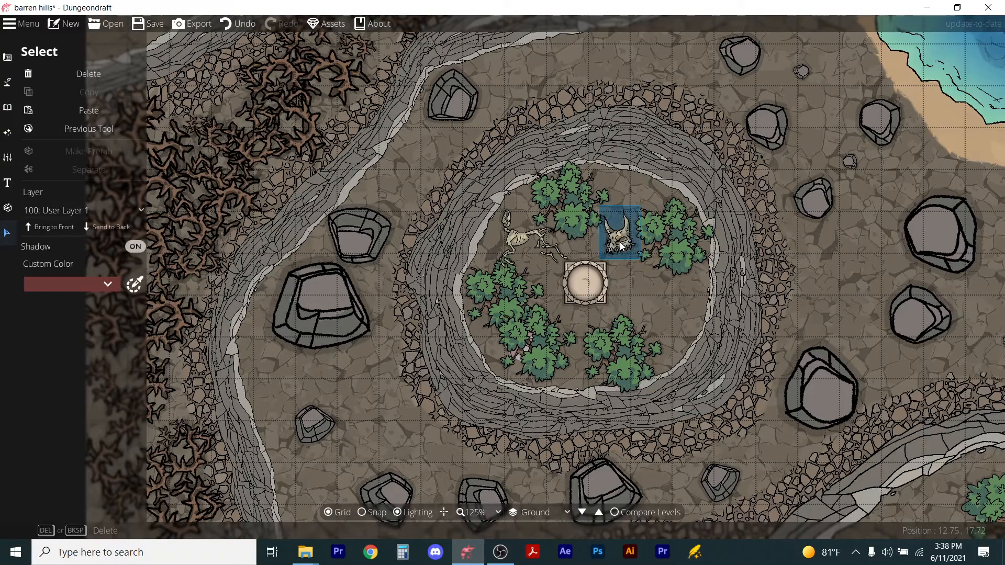
{"action": "left_click", "coordinate": [627, 249]}
{"action": "left_click_drag", "start_coordinate": [641, 259], "coordinate": [665, 320]}
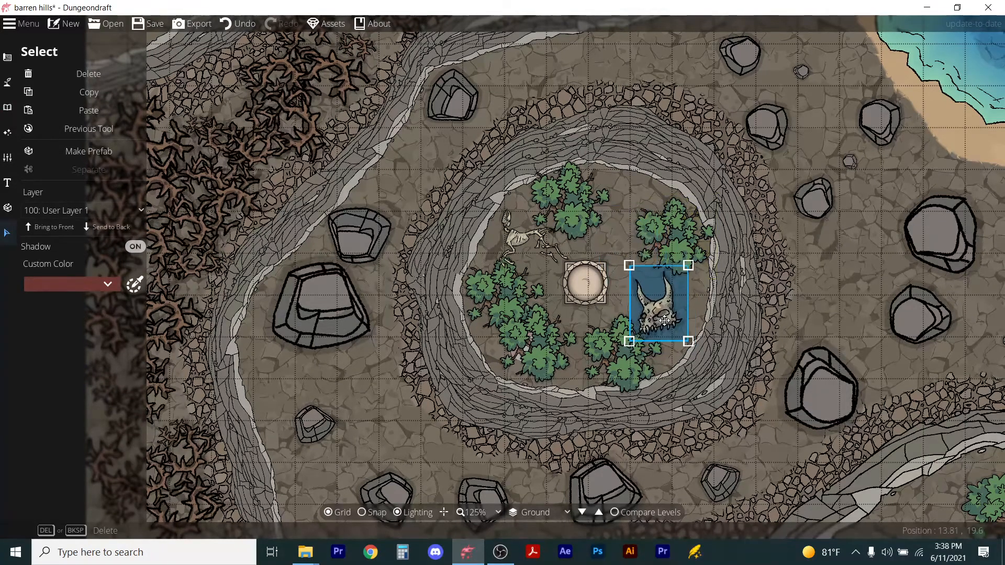
{"action": "left_click", "coordinate": [776, 308]}
Save the map.
{"action": "scroll", "coordinate": [775, 308], "scroll_direction": "down", "scroll_amount": 3}
{"action": "key", "text": "ctrl+s"}
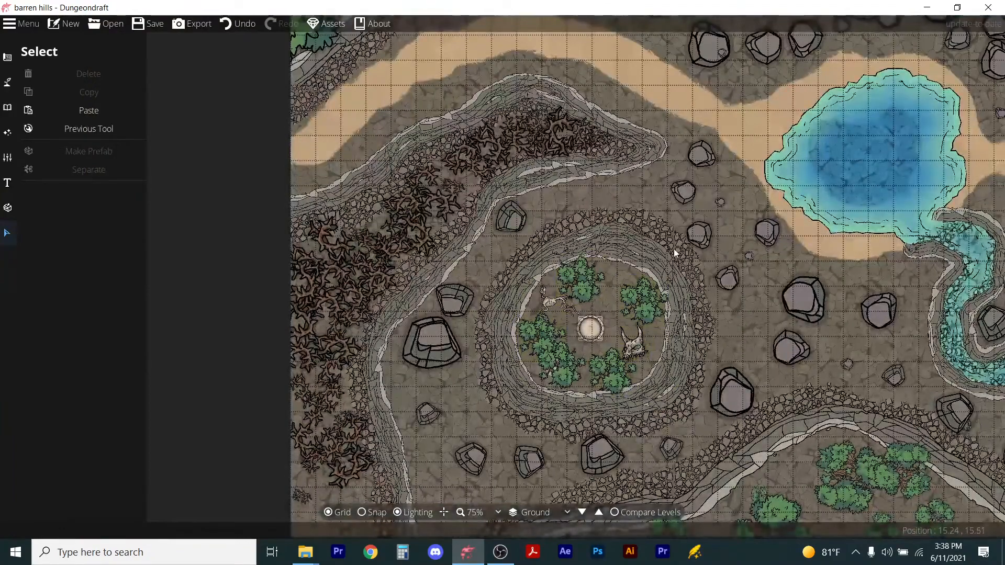
{"action": "scroll", "coordinate": [683, 278], "scroll_direction": "down", "scroll_amount": 4}
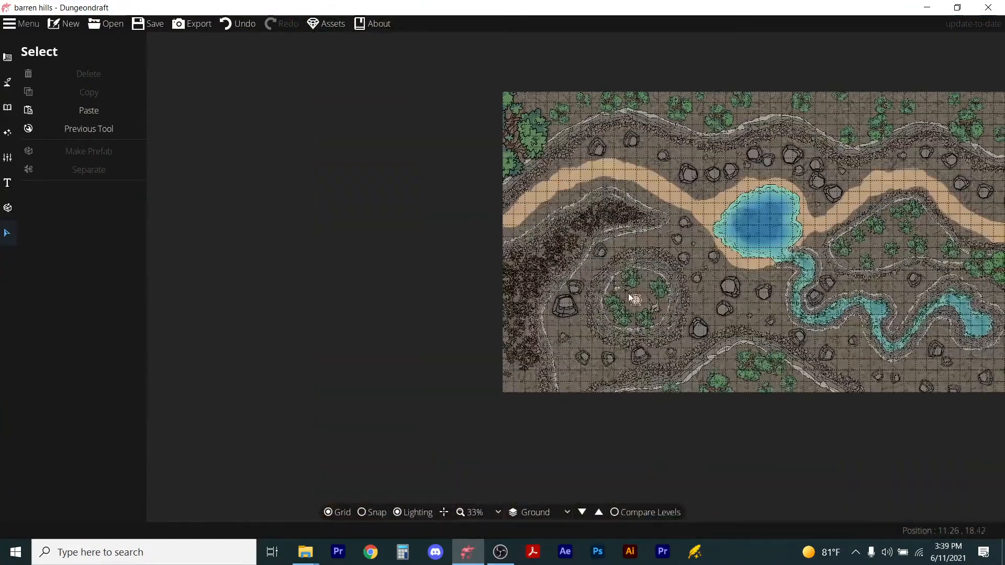
{"action": "scroll", "coordinate": [641, 306], "scroll_direction": "up", "scroll_amount": 4}
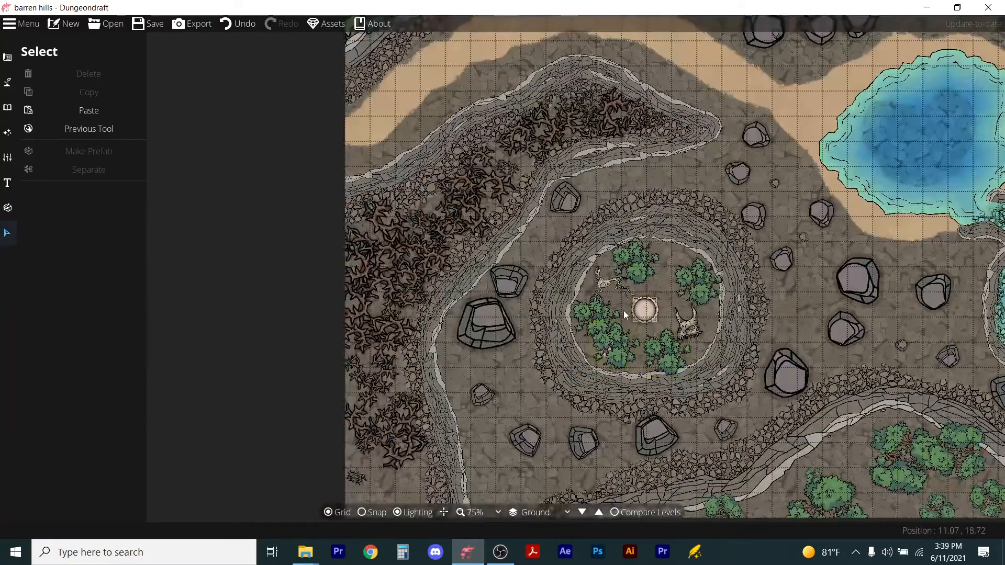
{"action": "scroll", "coordinate": [613, 348], "scroll_direction": "up", "scroll_amount": 3}
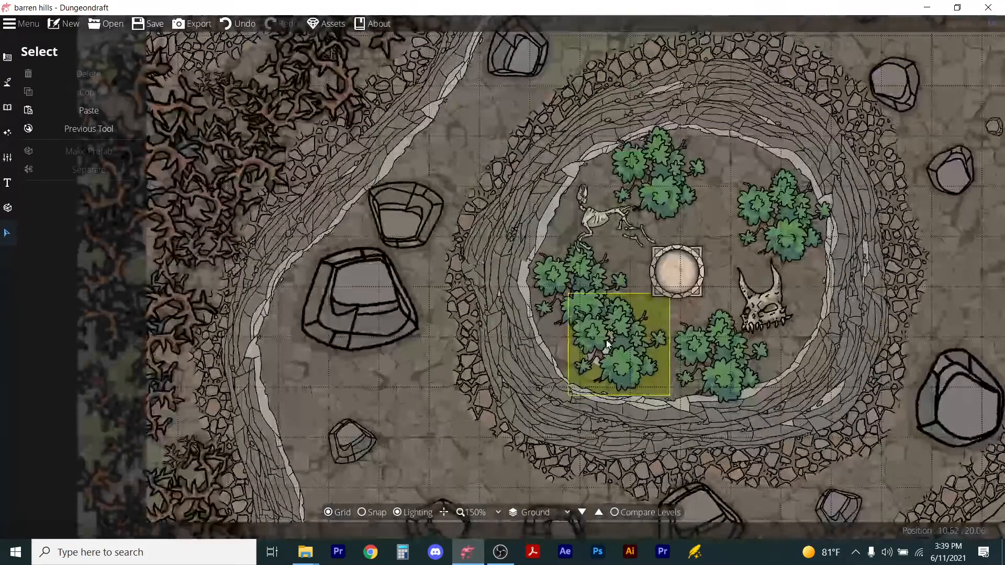
{"action": "scroll", "coordinate": [704, 309], "scroll_direction": "down", "scroll_amount": 3}
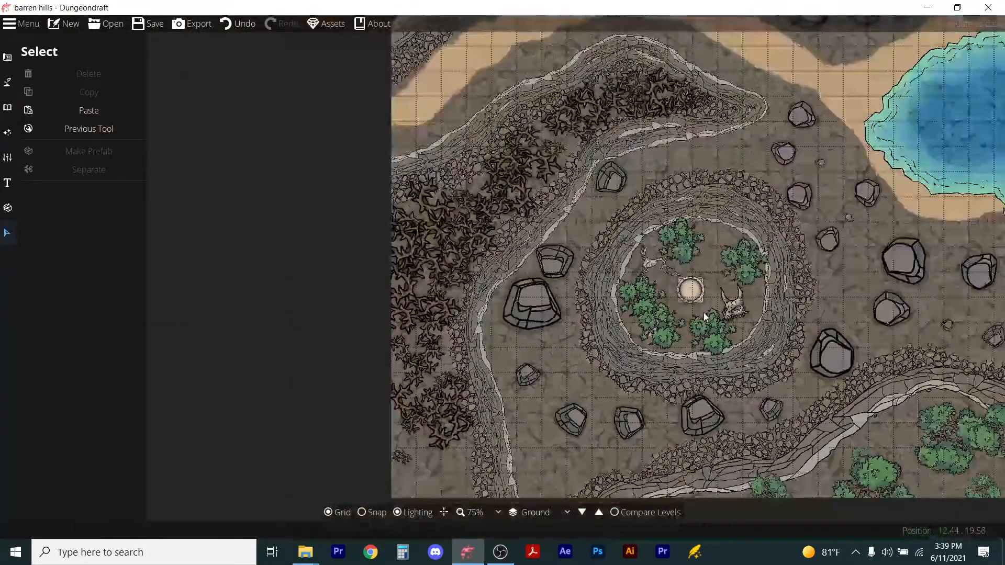
Switch to the Mesa Chamber level and create a new level named Water Level above it.
{"action": "left_click", "coordinate": [8, 84]}
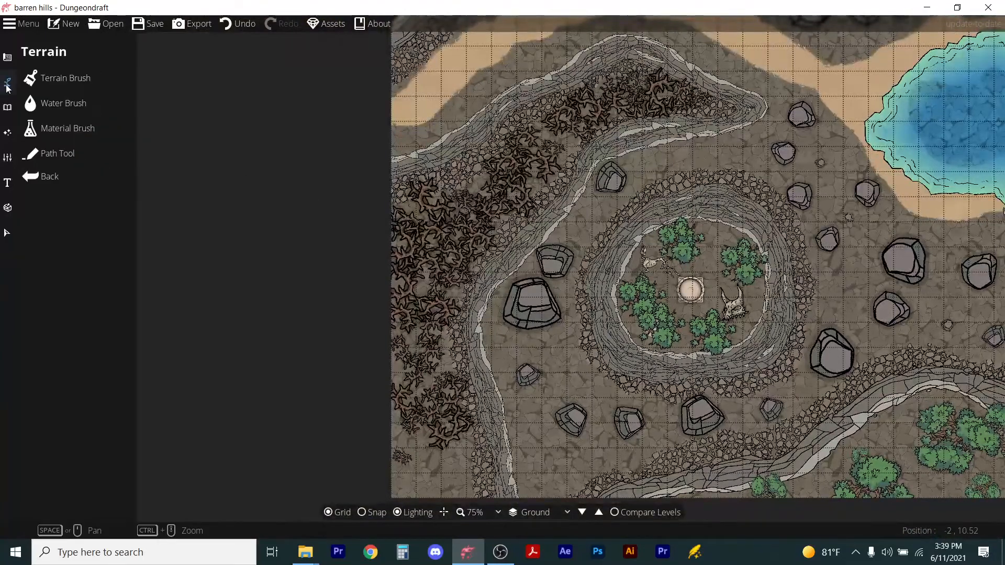
{"action": "left_click", "coordinate": [8, 157]}
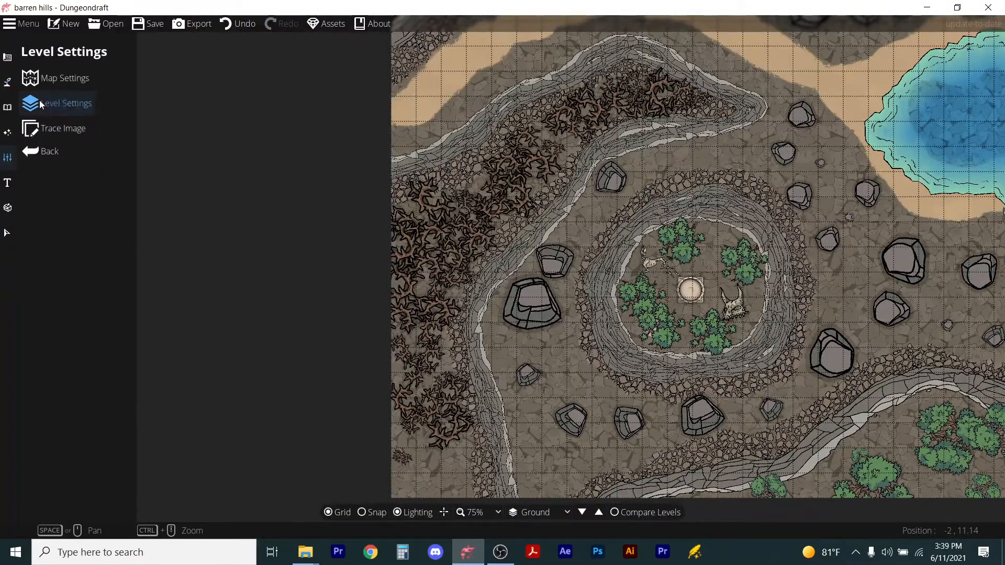
{"action": "left_click", "coordinate": [41, 103]}
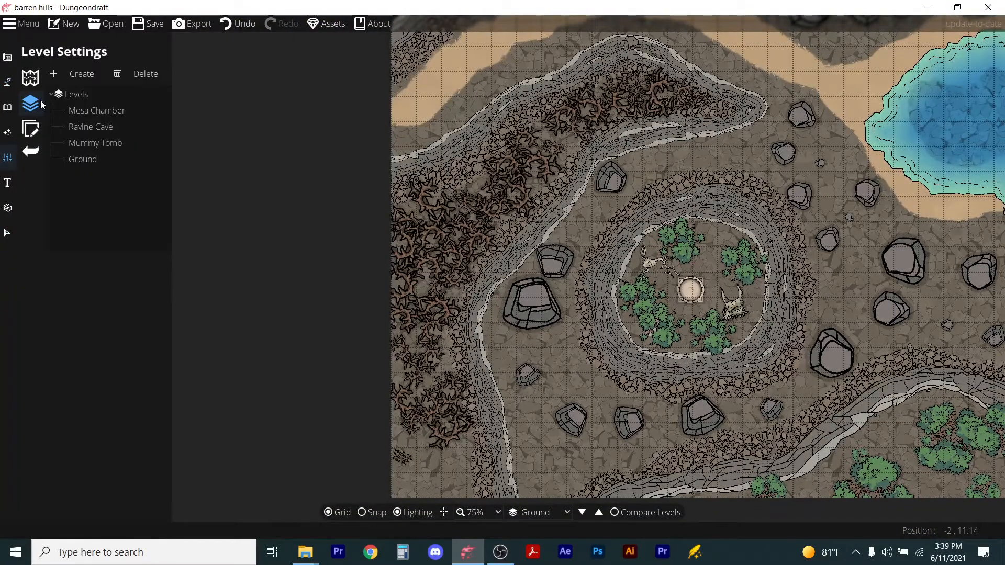
{"action": "double_click", "coordinate": [80, 110]}
{"action": "left_click", "coordinate": [711, 444]}
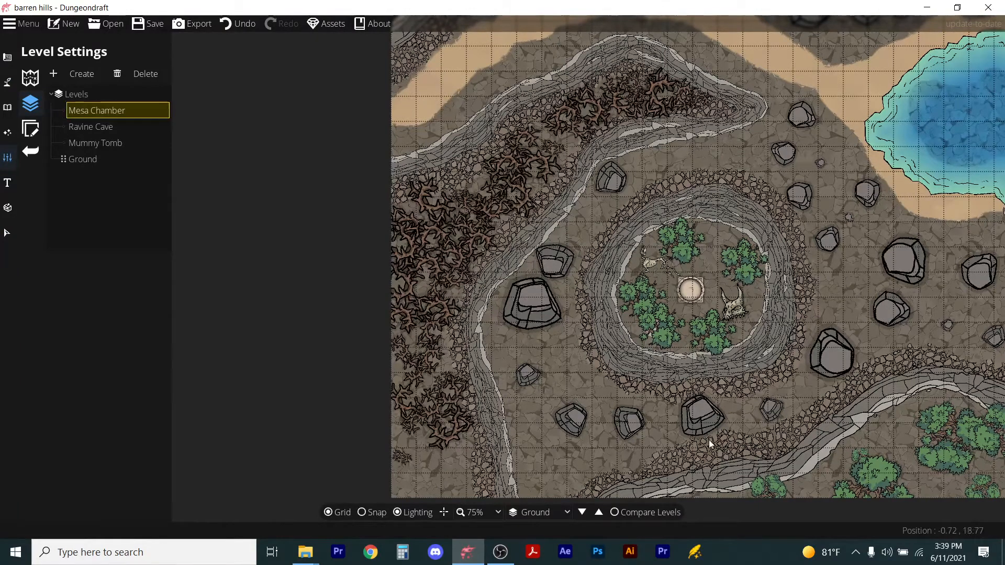
{"action": "left_click", "coordinate": [553, 513]}
{"action": "left_click", "coordinate": [561, 485]}
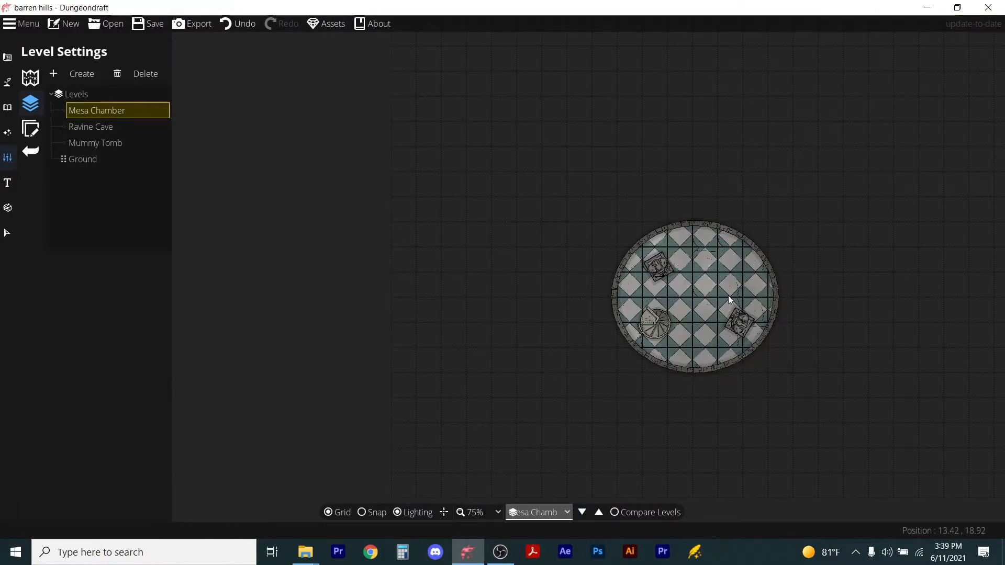
{"action": "scroll", "coordinate": [727, 296], "scroll_direction": "up", "scroll_amount": 1}
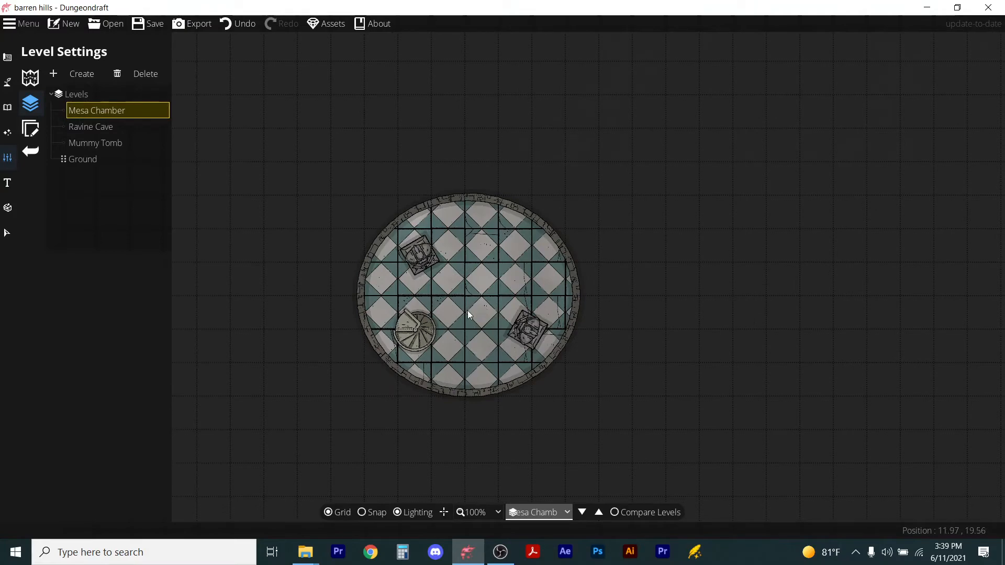
{"action": "scroll", "coordinate": [485, 311], "scroll_direction": "down", "scroll_amount": 2}
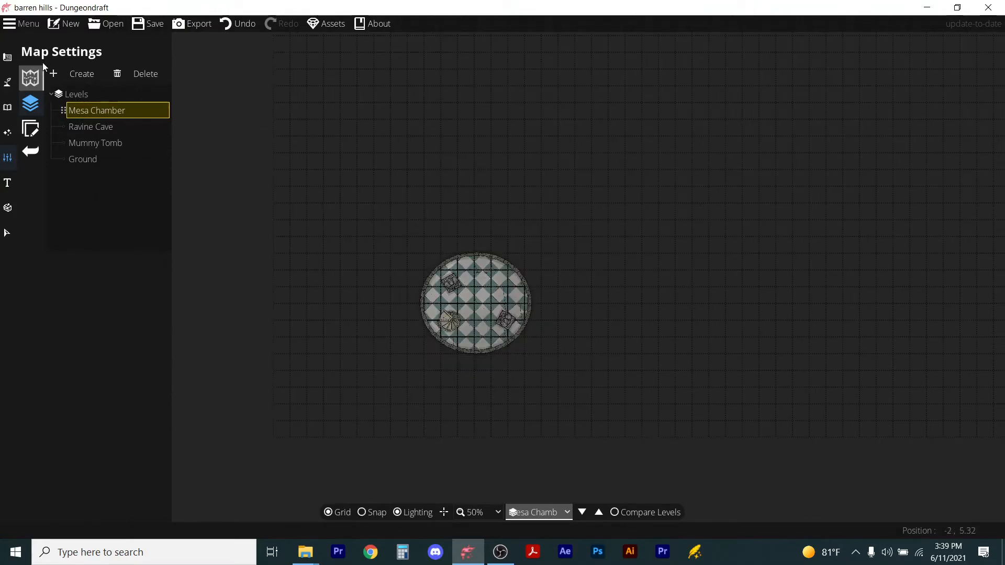
{"action": "left_click", "coordinate": [66, 73]}
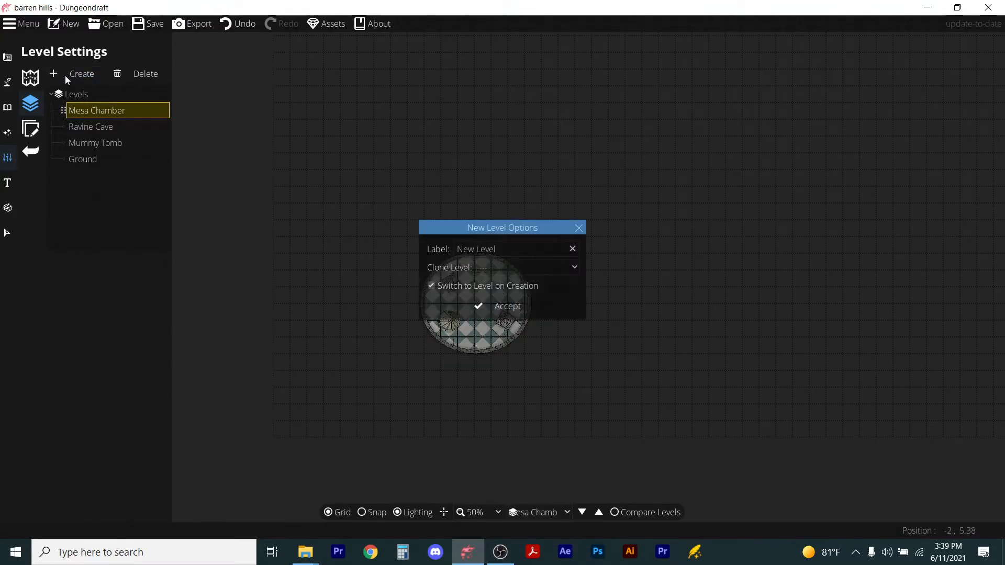
{"action": "left_click_drag", "start_coordinate": [496, 249], "coordinate": [468, 249]}
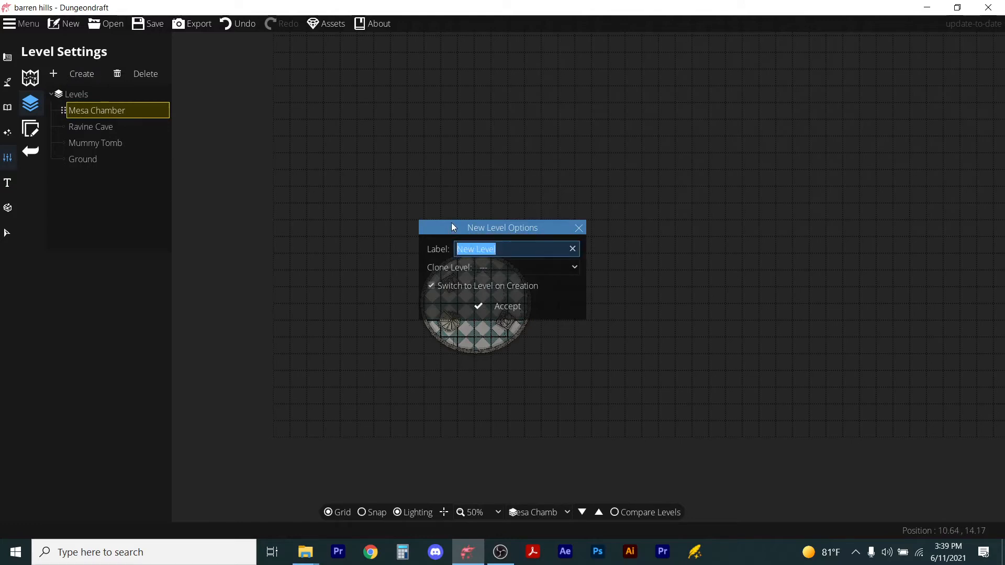
{"action": "type", "text": "Water Level"}
{"action": "left_click", "coordinate": [492, 313]}
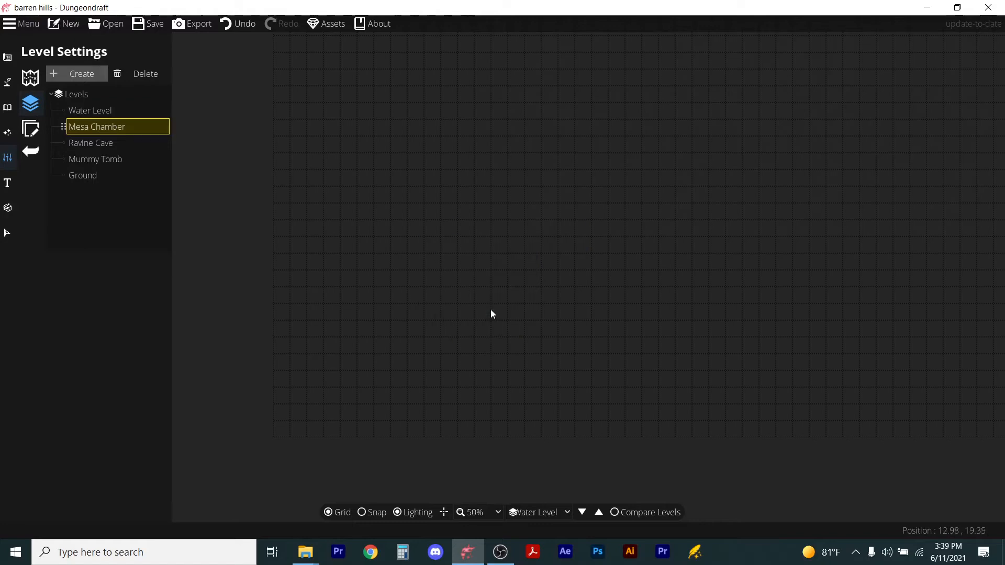
Turn on Compare Levels with Ground as the reference level.
{"action": "left_click", "coordinate": [614, 513]}
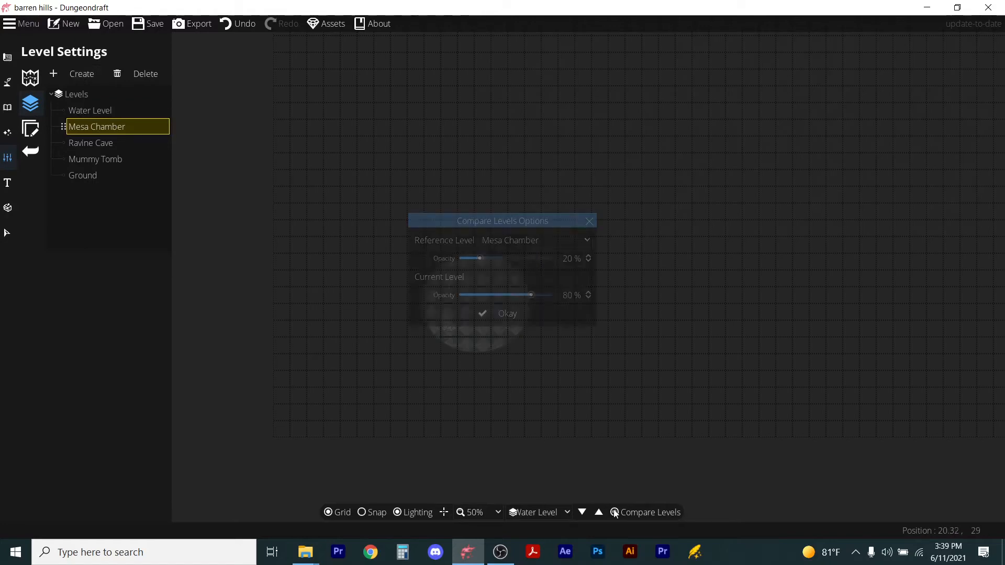
{"action": "left_click", "coordinate": [544, 240]}
{"action": "left_click", "coordinate": [507, 302]}
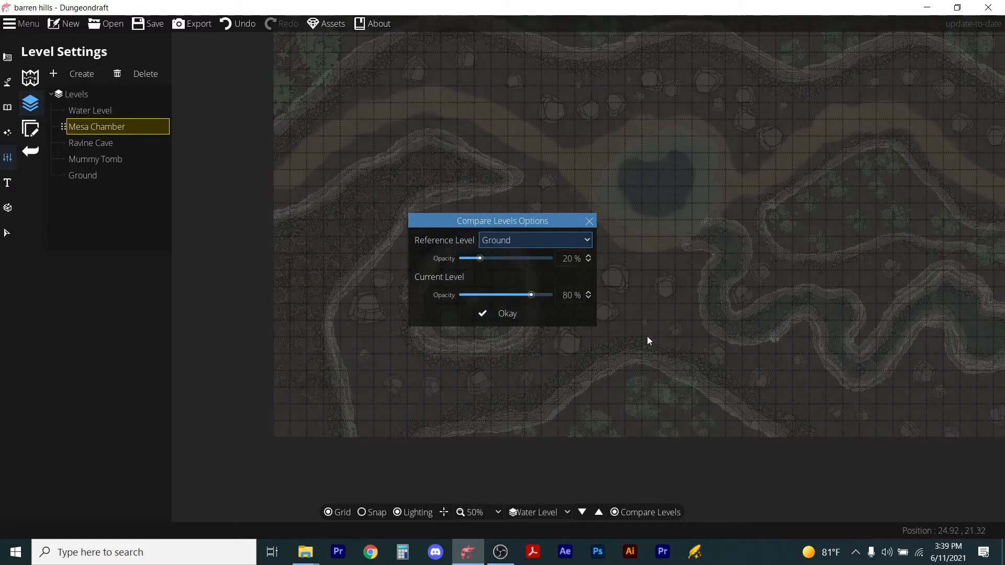
{"action": "left_click", "coordinate": [507, 313]}
{"action": "left_click_drag", "start_coordinate": [839, 334], "coordinate": [446, 282]}
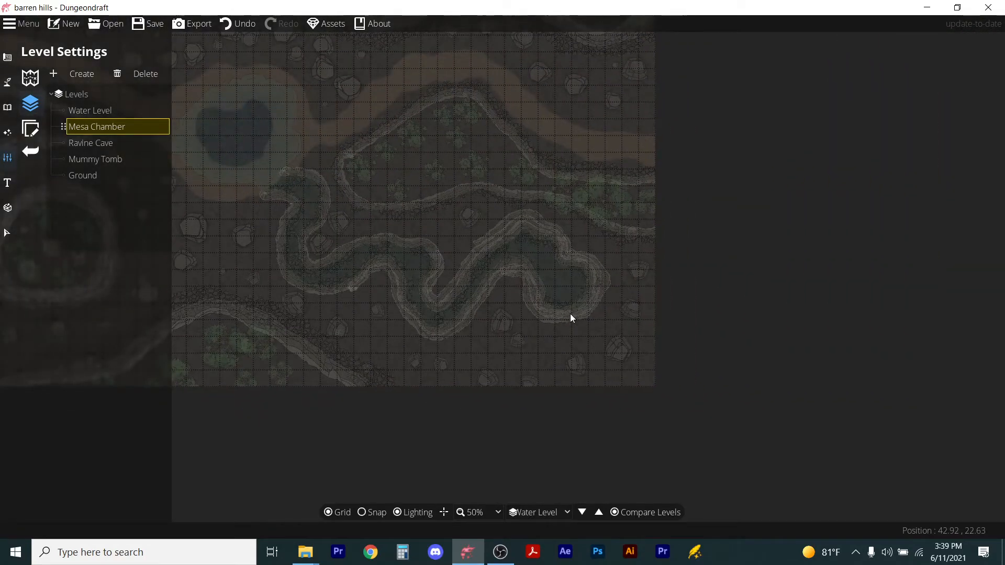
{"action": "scroll", "coordinate": [568, 320], "scroll_direction": "up", "scroll_amount": 2}
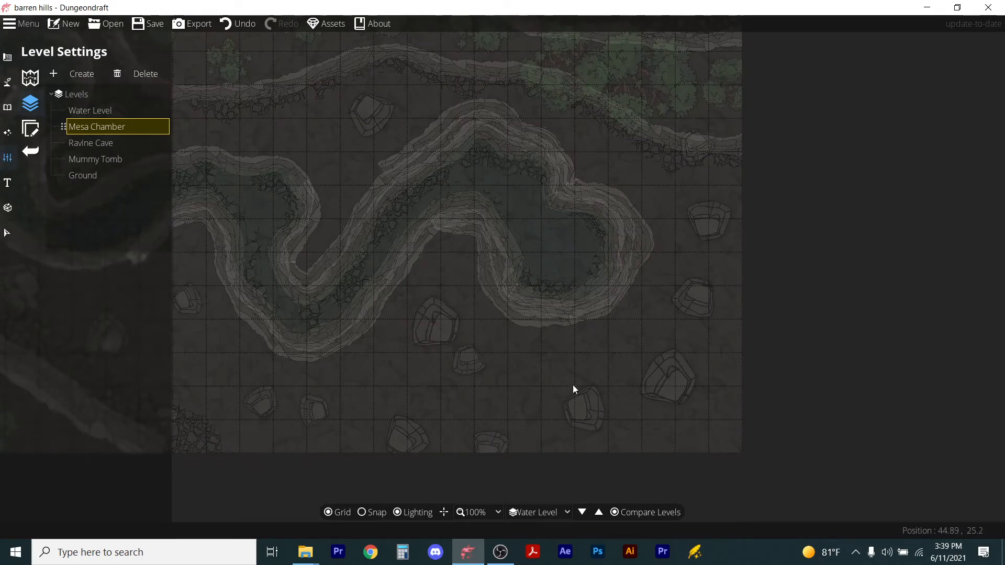
Change the Compare Levels reference level to Ravine Cave.
{"action": "left_click", "coordinate": [615, 513]}
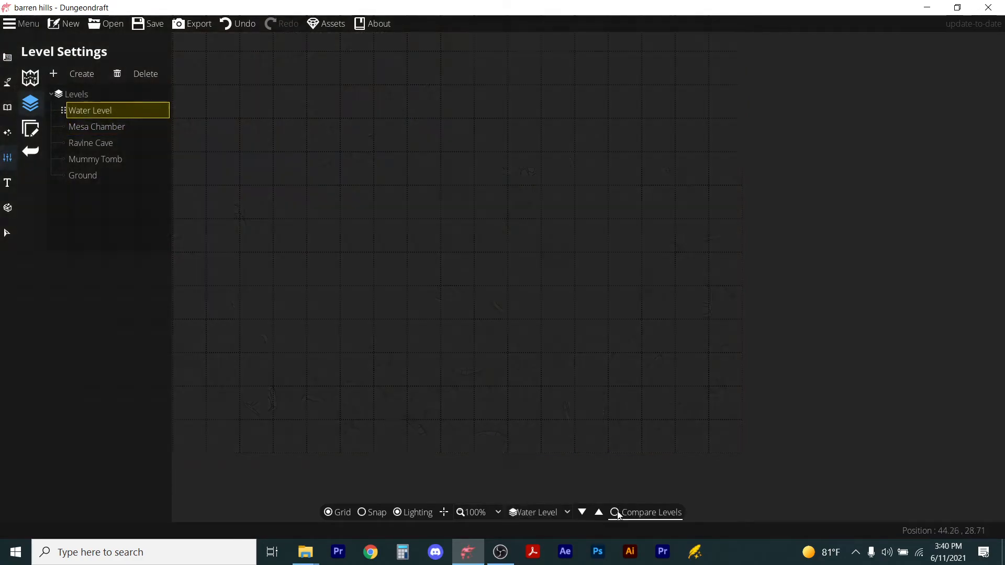
{"action": "left_click", "coordinate": [617, 513]}
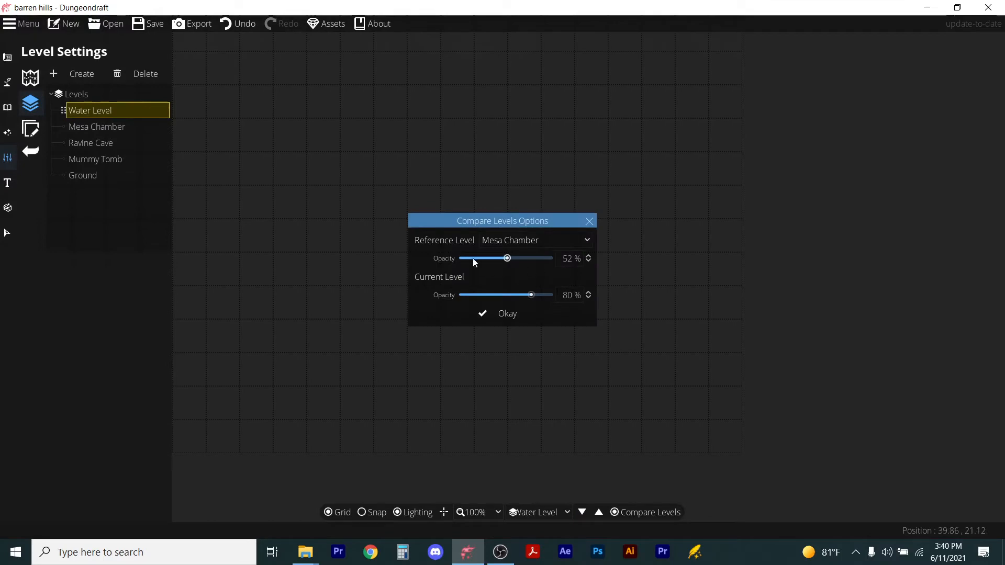
{"action": "left_click", "coordinate": [551, 240]}
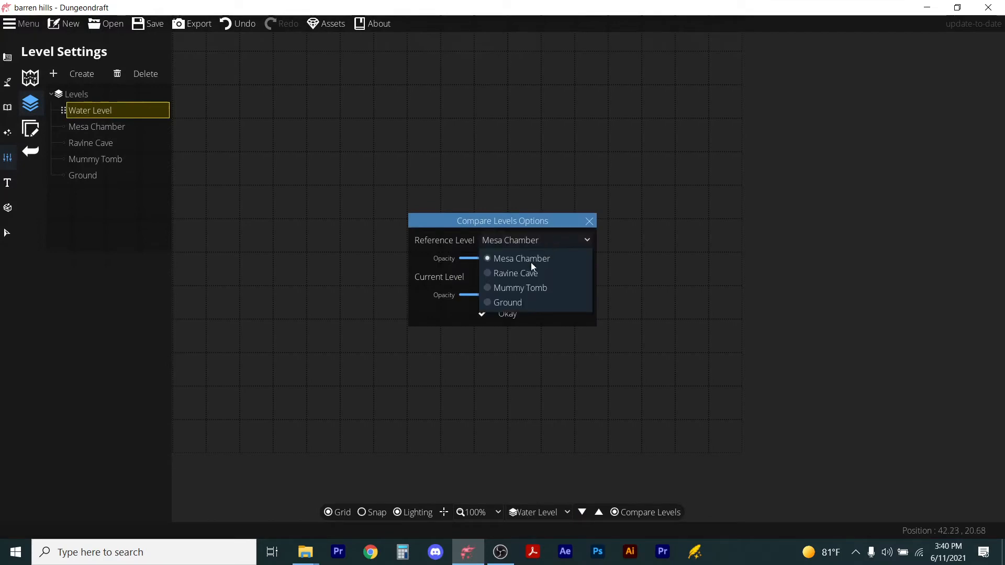
{"action": "left_click", "coordinate": [511, 273]}
{"action": "left_click", "coordinate": [503, 314]}
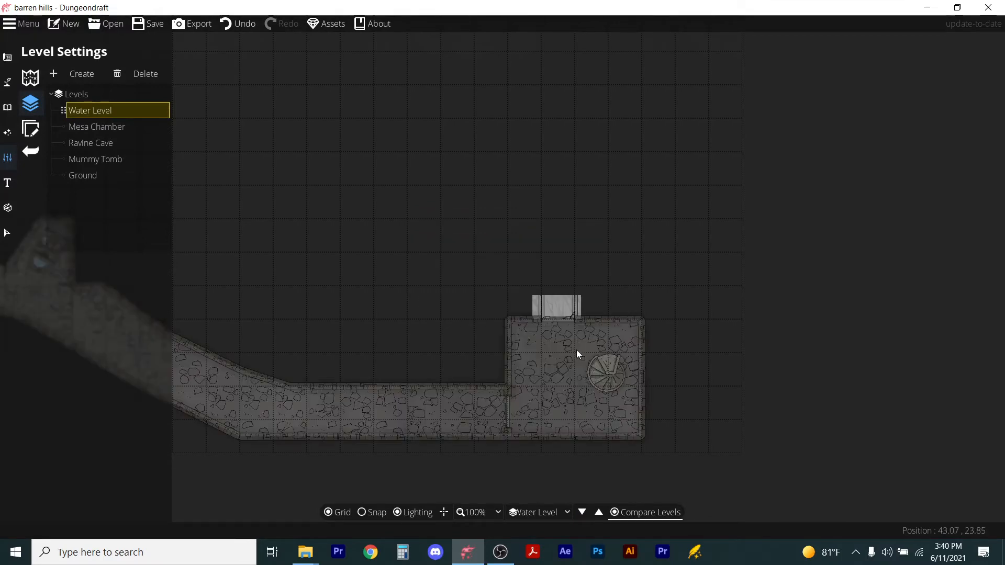
Place a spiral staircase from the Stairs objects at scale 1.2 over the Ravine Cave staircase position.
{"action": "left_click", "coordinate": [8, 85]}
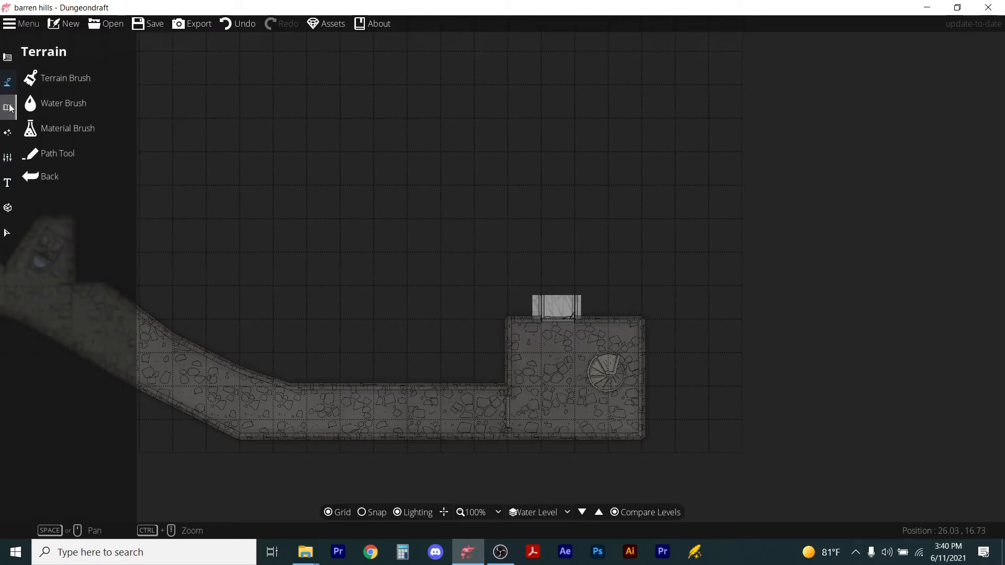
{"action": "left_click", "coordinate": [8, 108]}
{"action": "left_click", "coordinate": [61, 470]}
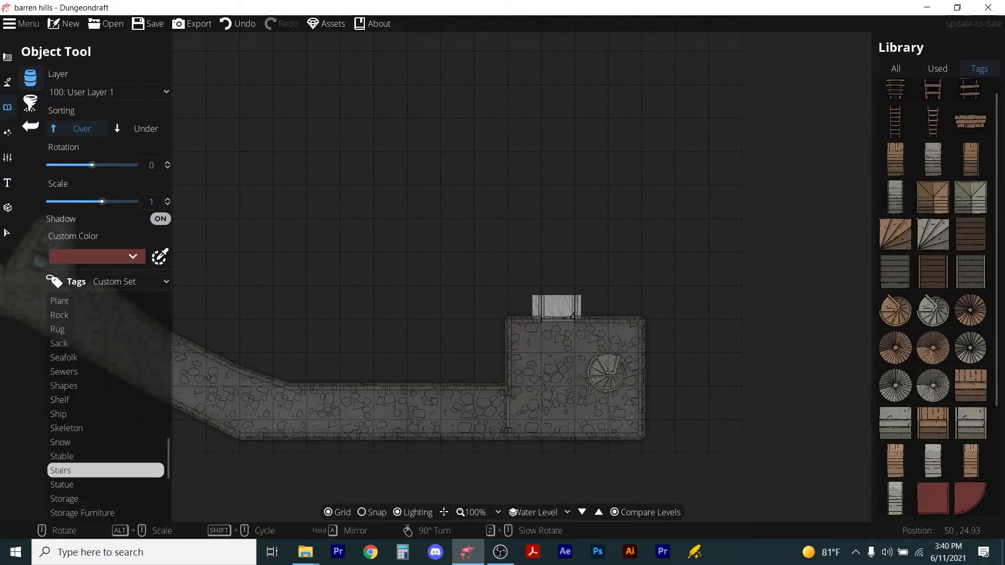
{"action": "left_click", "coordinate": [935, 313]}
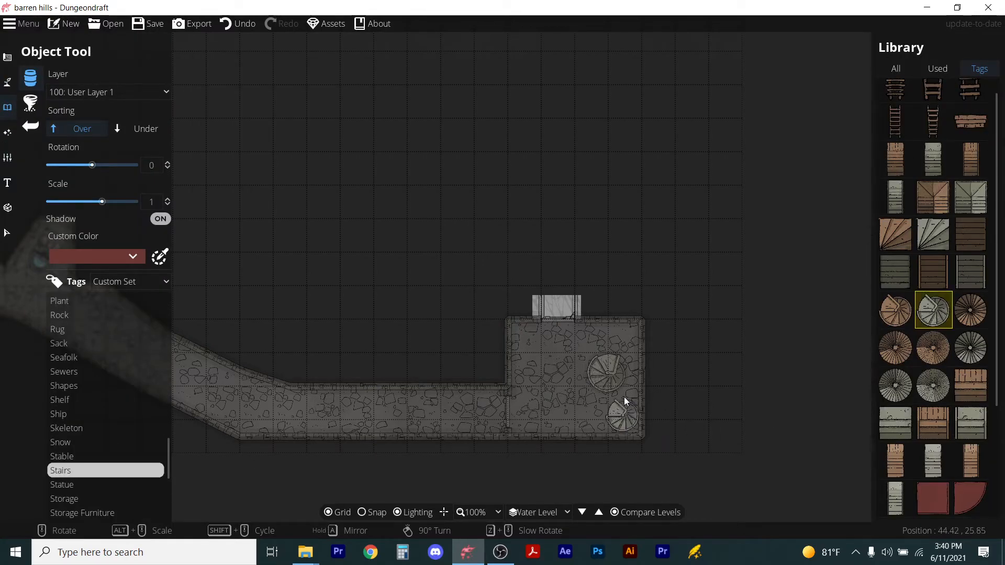
{"action": "scroll", "coordinate": [613, 378], "scroll_direction": "up", "scroll_amount": 5}
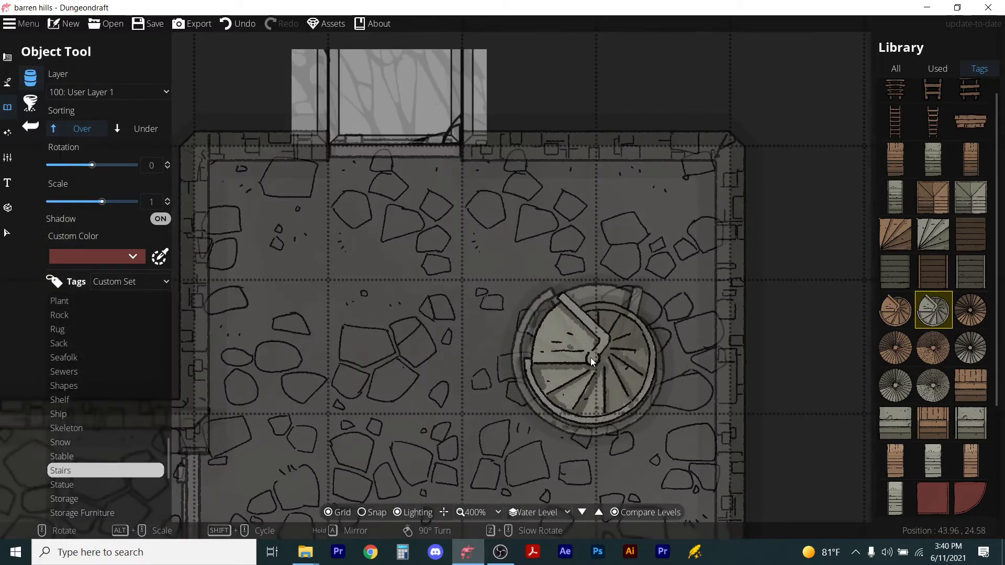
{"action": "scroll", "coordinate": [590, 357], "scroll_direction": "up", "scroll_amount": 2}
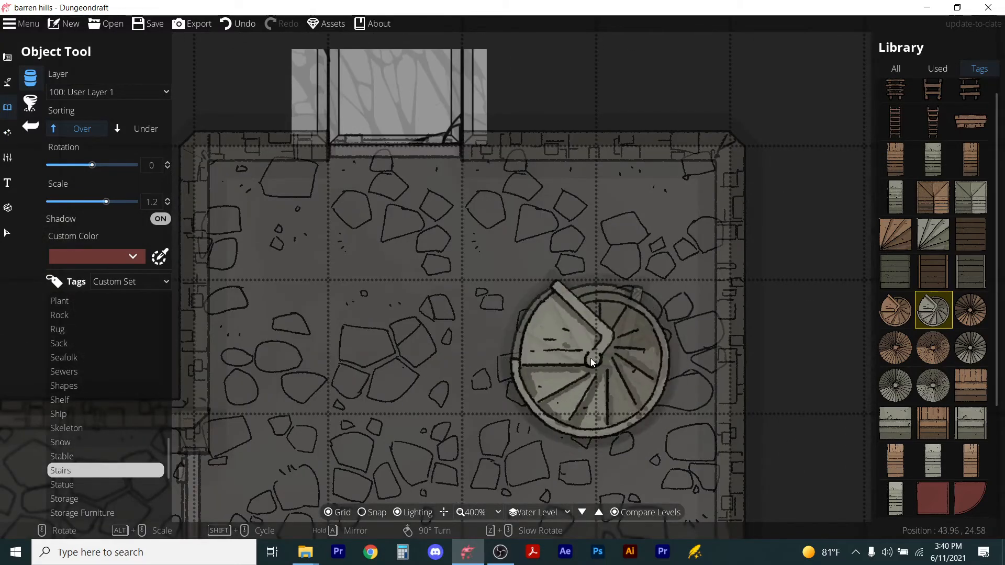
{"action": "left_click", "coordinate": [587, 357]}
{"action": "scroll", "coordinate": [586, 357], "scroll_direction": "down", "scroll_amount": 2}
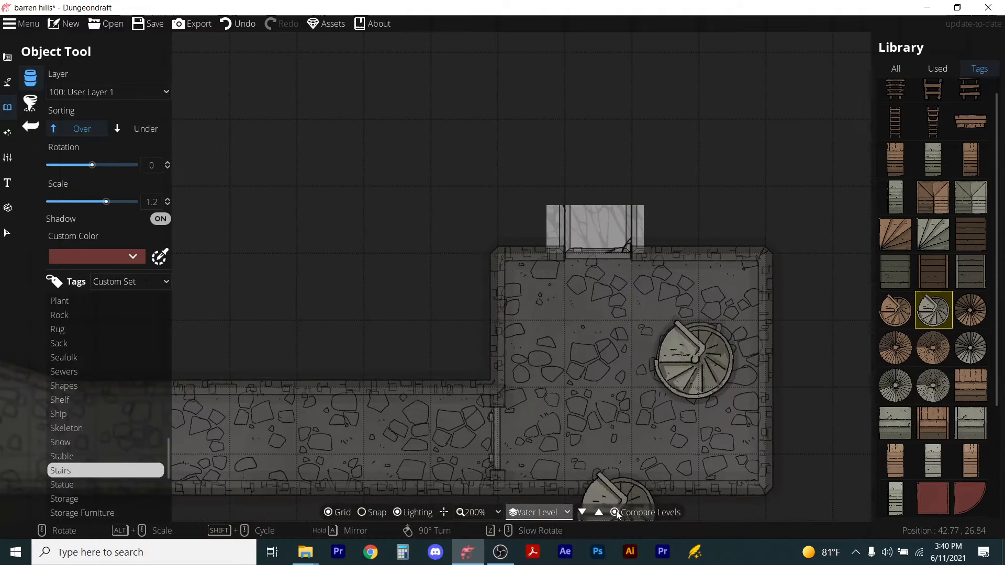
Switch the Compare Levels reference level back to Ground.
{"action": "left_click", "coordinate": [564, 512]}
{"action": "left_click", "coordinate": [540, 471]}
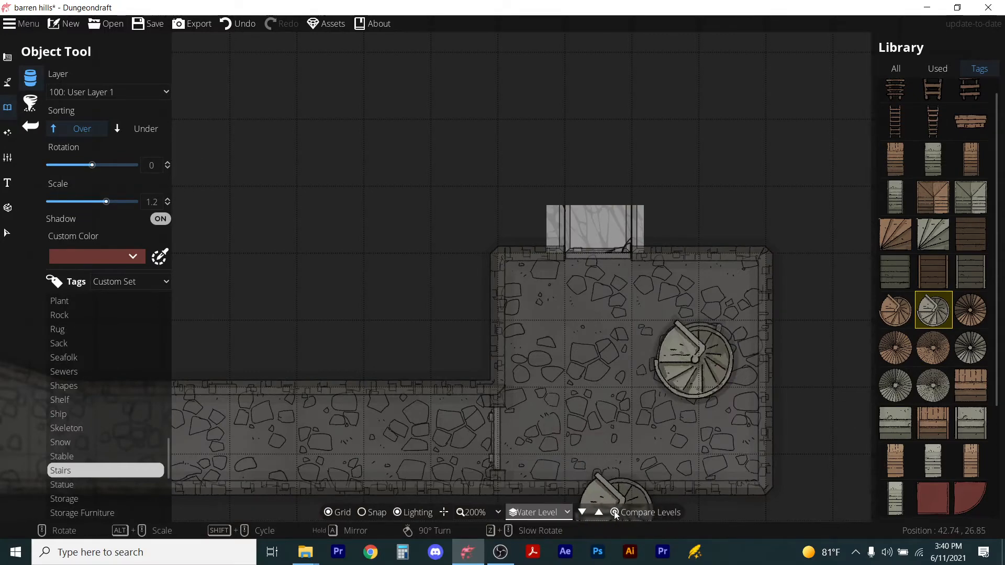
{"action": "left_click", "coordinate": [614, 512]}
{"action": "left_click", "coordinate": [614, 512]}
{"action": "left_click", "coordinate": [536, 240]}
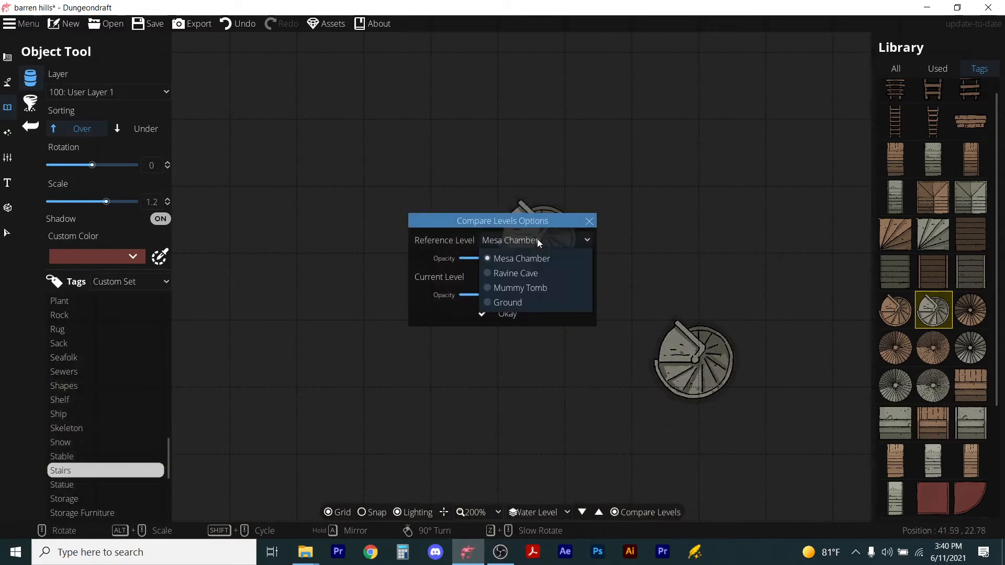
{"action": "left_click", "coordinate": [500, 303]}
{"action": "left_click", "coordinate": [796, 360]}
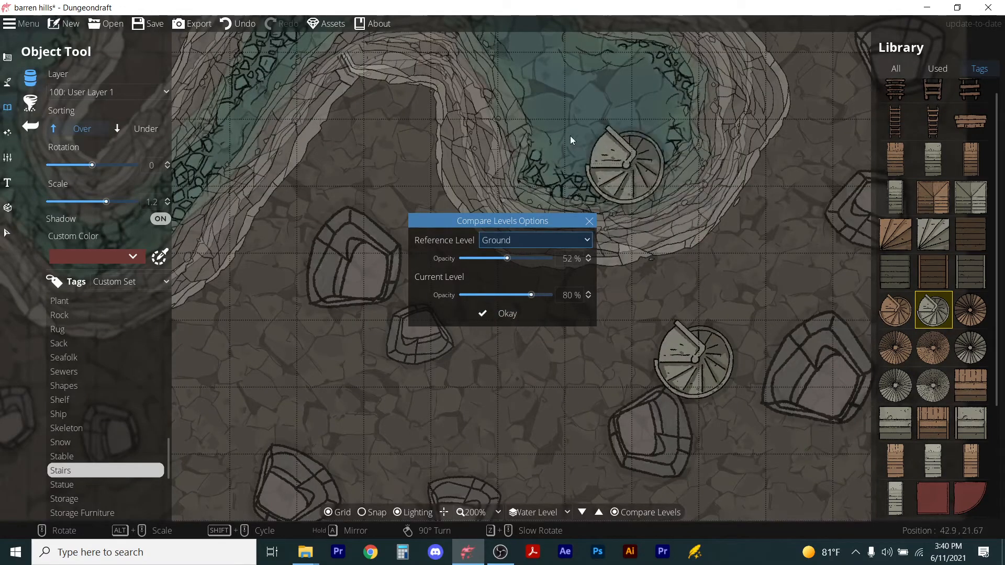
{"action": "left_click", "coordinate": [513, 314]}
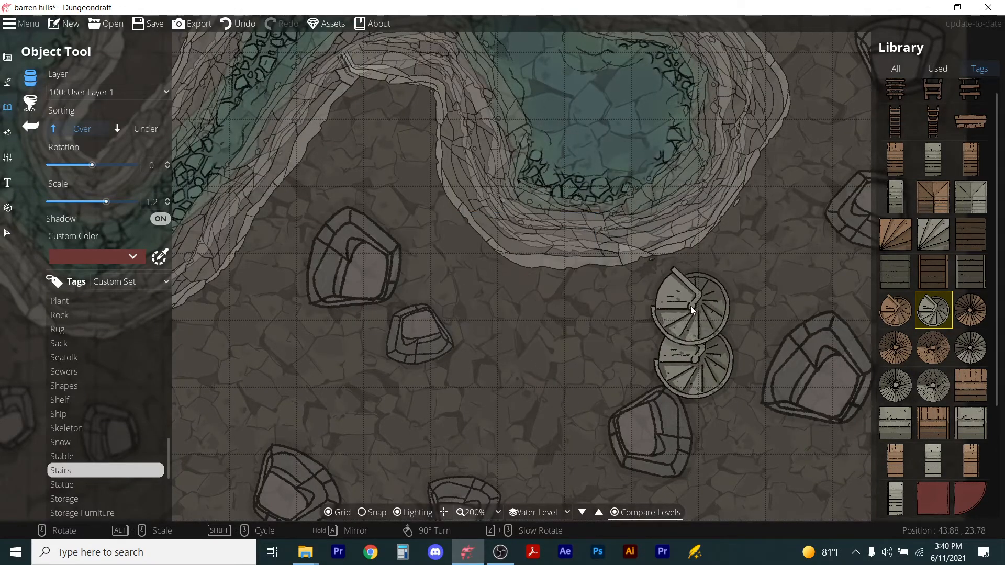
Dig a cave chamber around the spiral staircase with the Cave Brush.
{"action": "left_click", "coordinate": [8, 57]}
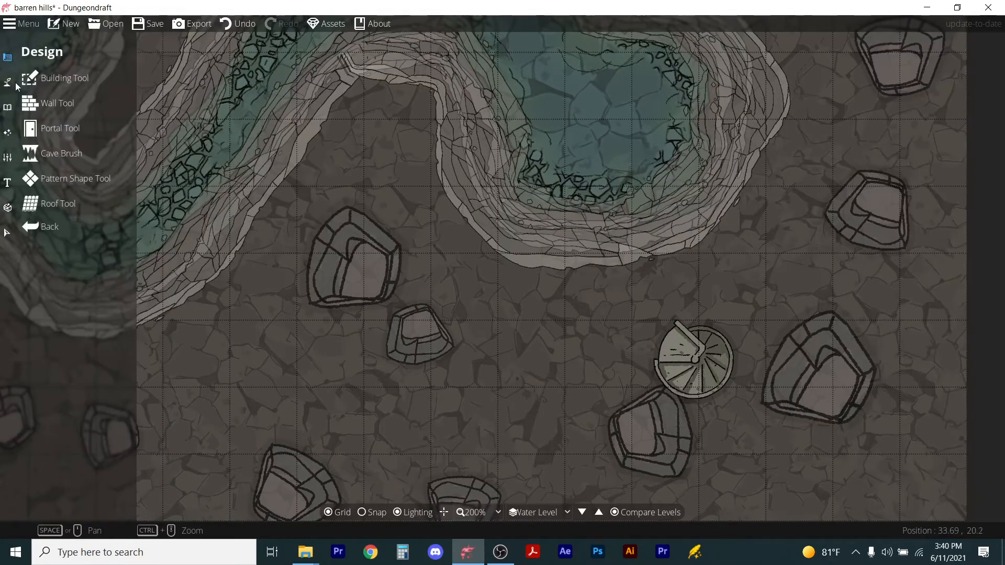
{"action": "left_click", "coordinate": [28, 104]}
{"action": "left_click", "coordinate": [36, 152]}
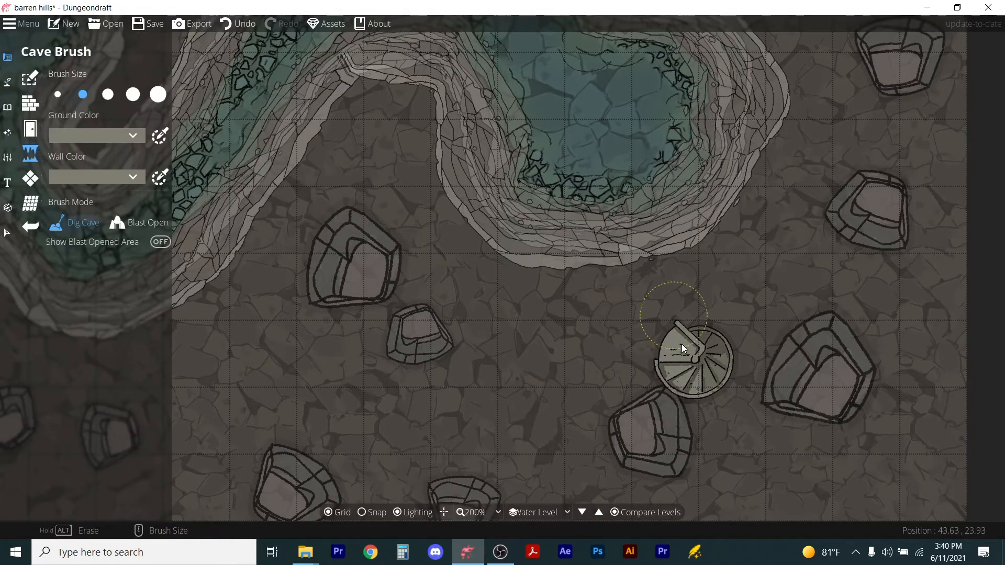
{"action": "mouse_move", "coordinate": [699, 416]}
{"action": "left_mouse_down"}
{"action": "mouse_move", "coordinate": [720, 404]}
{"action": "mouse_move", "coordinate": [734, 336]}
{"action": "mouse_move", "coordinate": [680, 337]}
{"action": "left_mouse_up"}
{"action": "mouse_move", "coordinate": [667, 388]}
{"action": "left_mouse_down"}
{"action": "mouse_move", "coordinate": [606, 402]}
{"action": "mouse_move", "coordinate": [608, 374]}
{"action": "mouse_move", "coordinate": [576, 320]}
{"action": "mouse_move", "coordinate": [600, 247]}
{"action": "mouse_move", "coordinate": [684, 203]}
{"action": "mouse_move", "coordinate": [724, 154]}
{"action": "mouse_move", "coordinate": [762, 231]}
{"action": "mouse_move", "coordinate": [771, 277]}
{"action": "mouse_move", "coordinate": [756, 273]}
{"action": "mouse_move", "coordinate": [732, 233]}
{"action": "mouse_move", "coordinate": [703, 283]}
{"action": "mouse_move", "coordinate": [675, 279]}
{"action": "mouse_move", "coordinate": [626, 325]}
{"action": "left_mouse_up"}
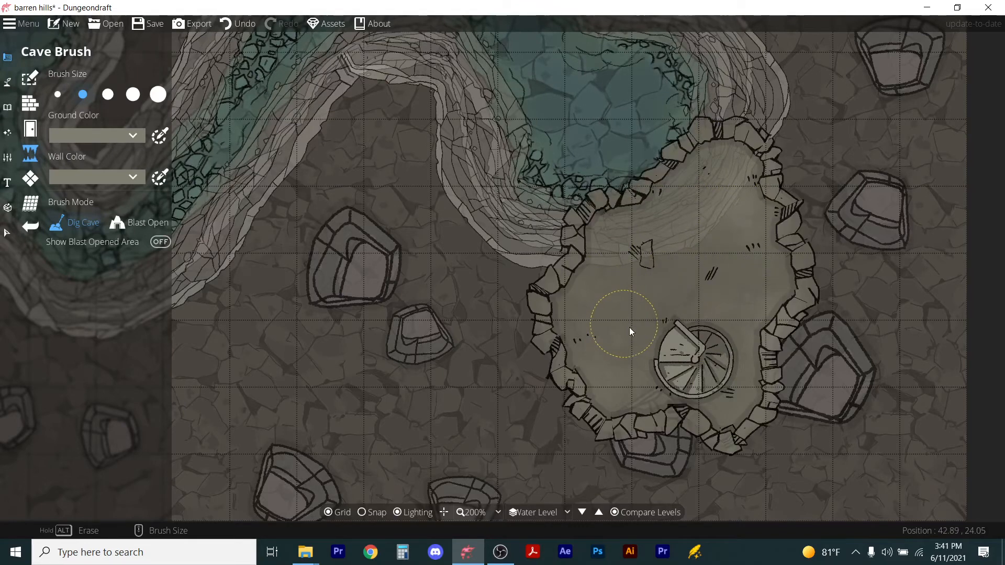
Blast open the cave's upper wall toward the ravine using the Cave Brush's Blast Open mode.
{"action": "left_click", "coordinate": [138, 223]}
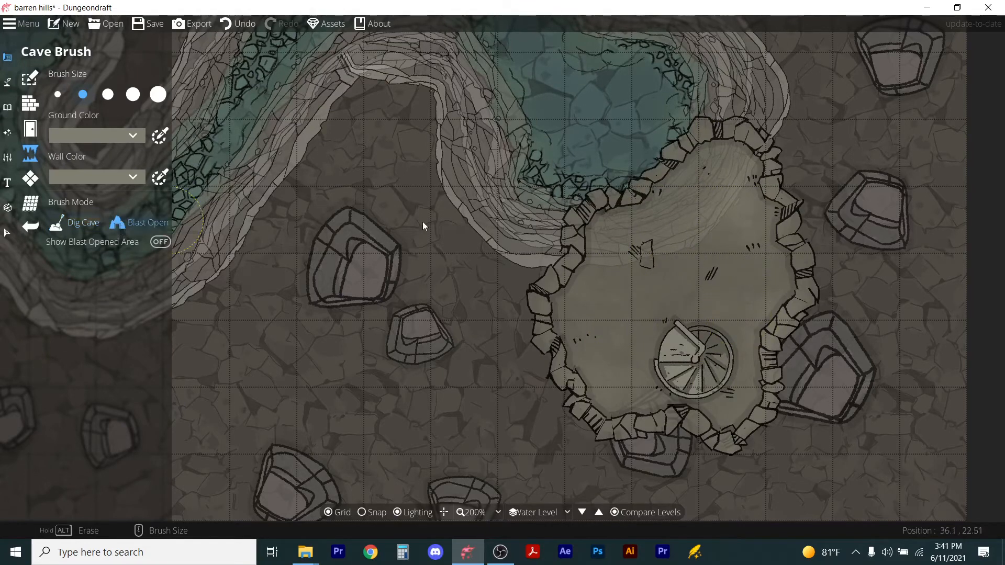
{"action": "left_click", "coordinate": [622, 194]}
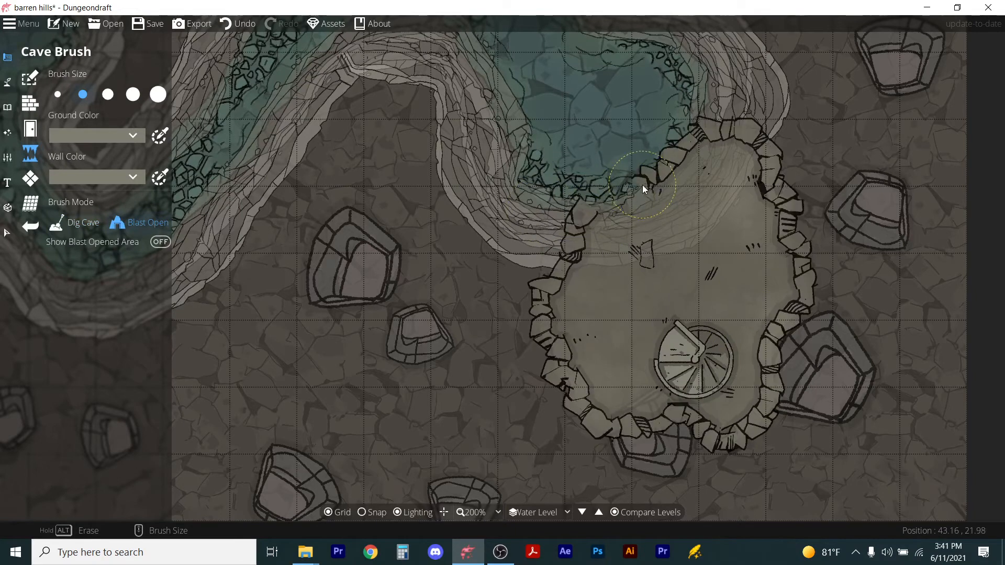
{"action": "left_click", "coordinate": [667, 154]}
{"action": "left_click", "coordinate": [672, 148]}
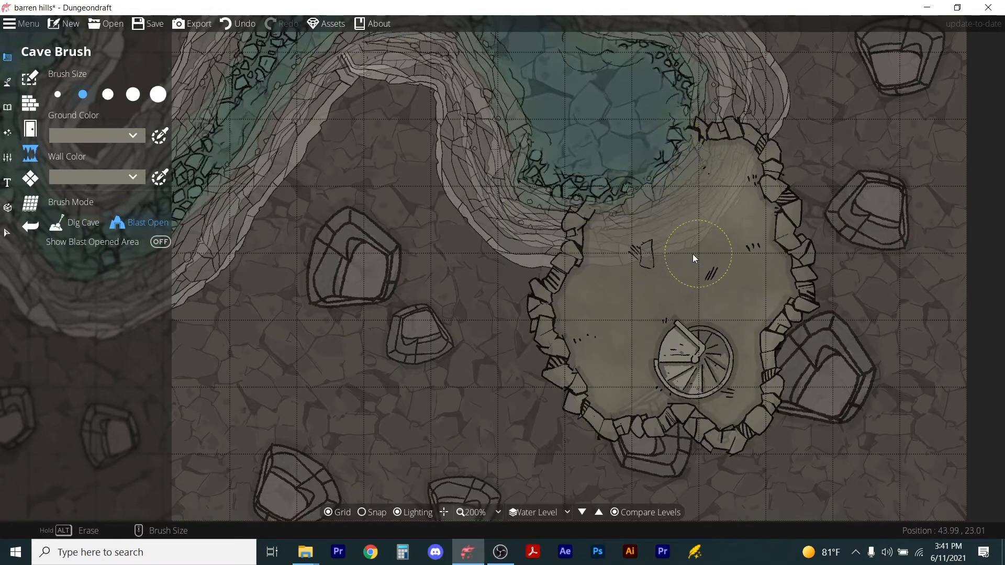
{"action": "scroll", "coordinate": [661, 267], "scroll_direction": "down", "scroll_amount": 3}
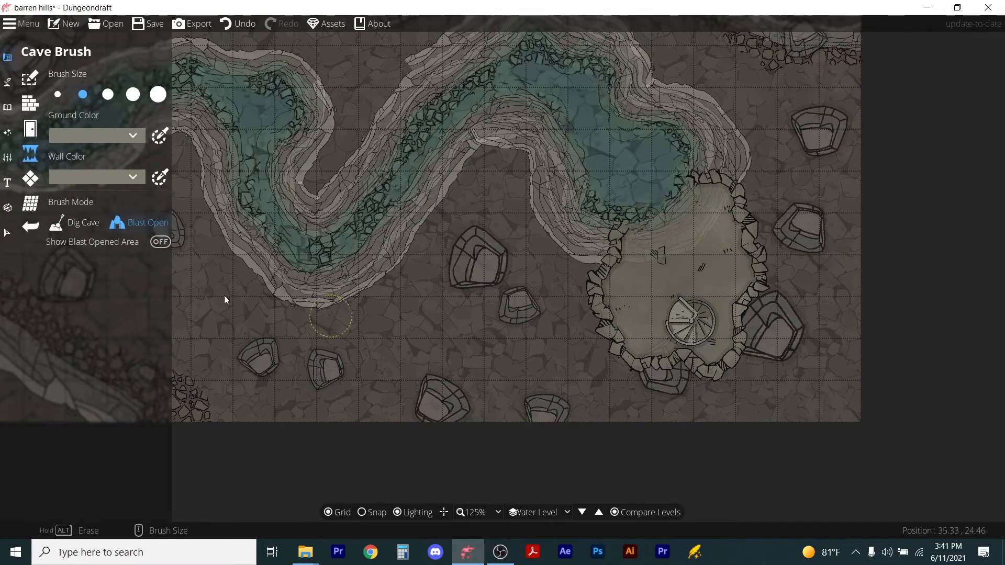
Draw a wall segment along the cave's upper edge, closing it off from the ravine.
{"action": "left_click", "coordinate": [30, 105]}
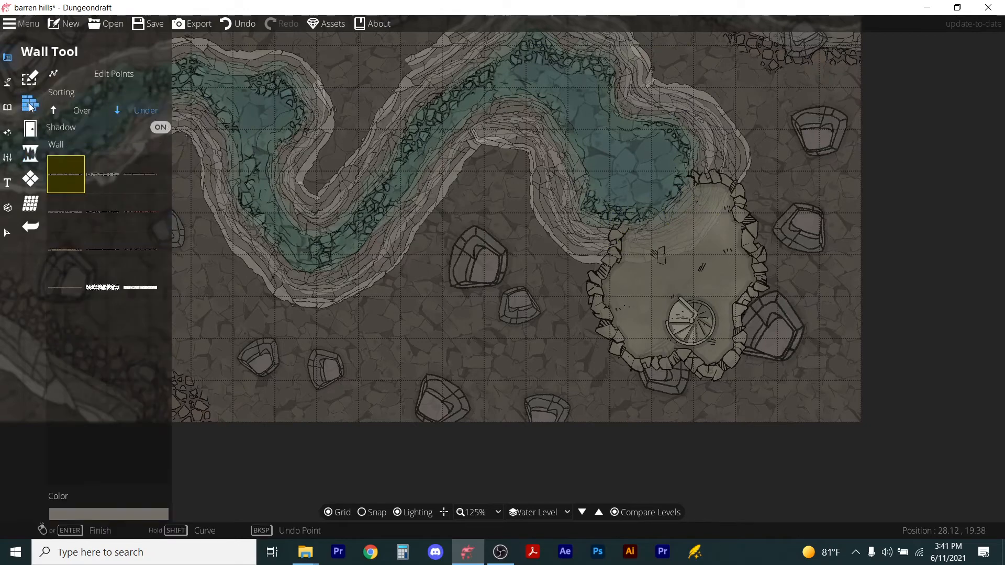
{"action": "left_click", "coordinate": [101, 173]}
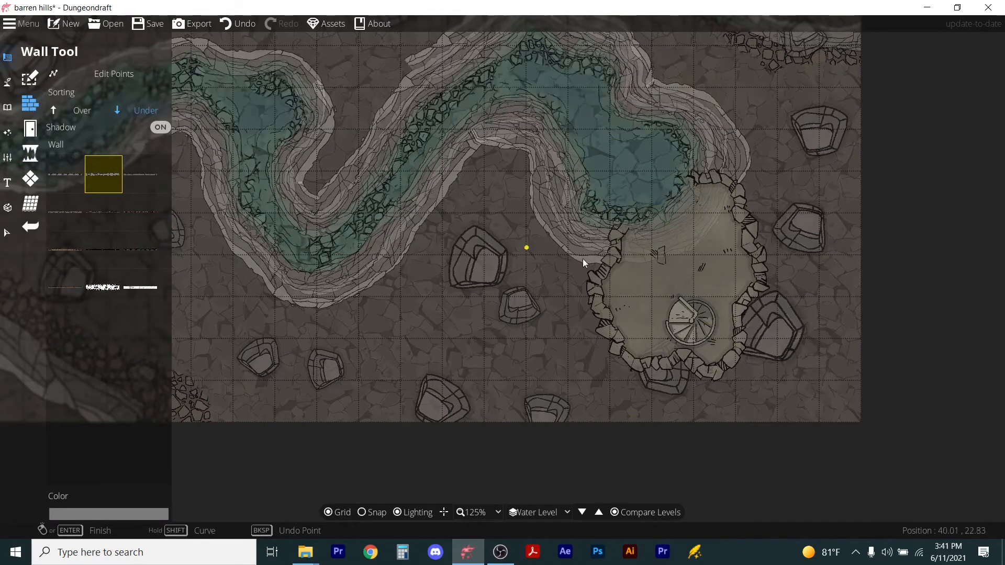
{"action": "left_click", "coordinate": [628, 226]}
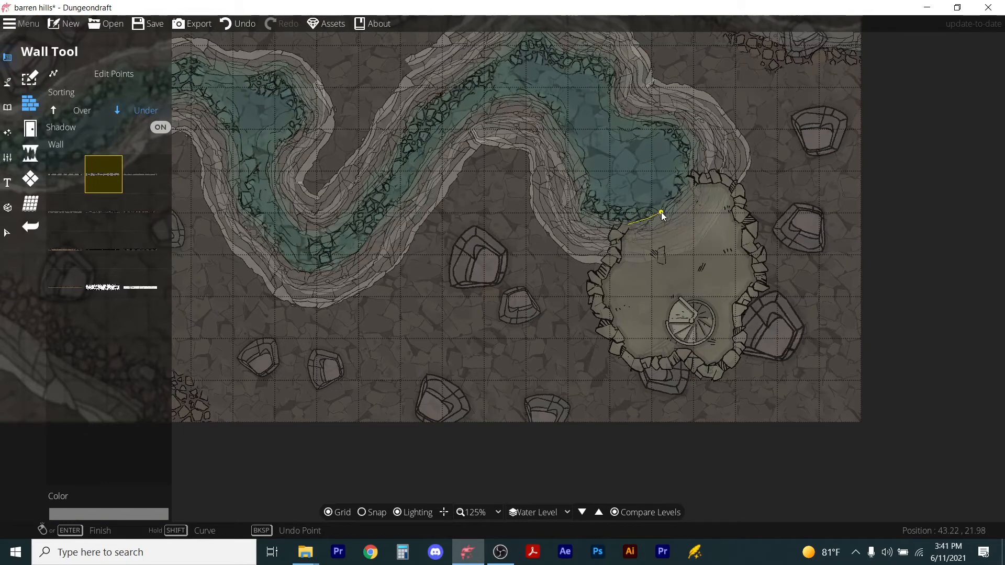
{"action": "right_click", "coordinate": [691, 179]}
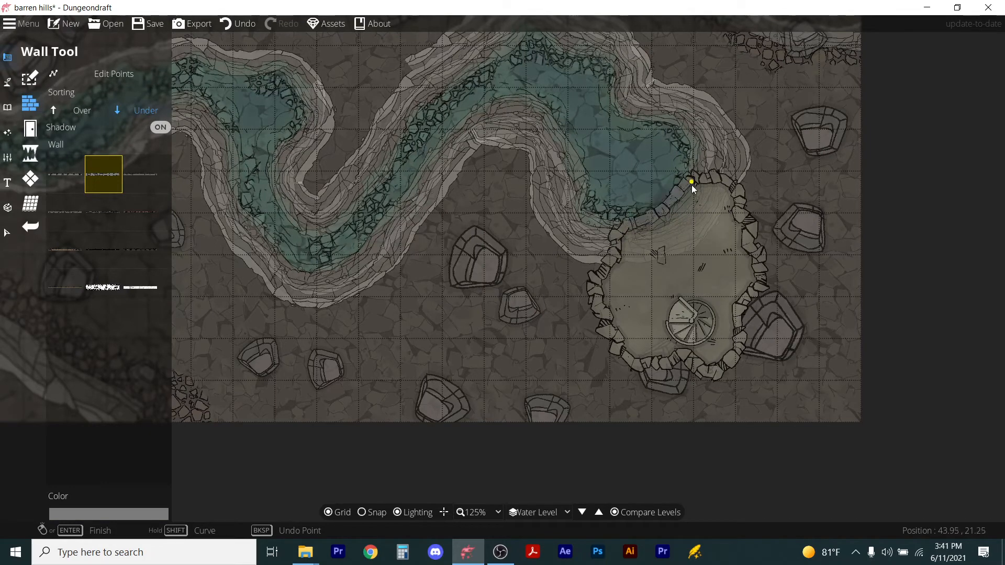
{"action": "scroll", "coordinate": [665, 221], "scroll_direction": "up", "scroll_amount": 3}
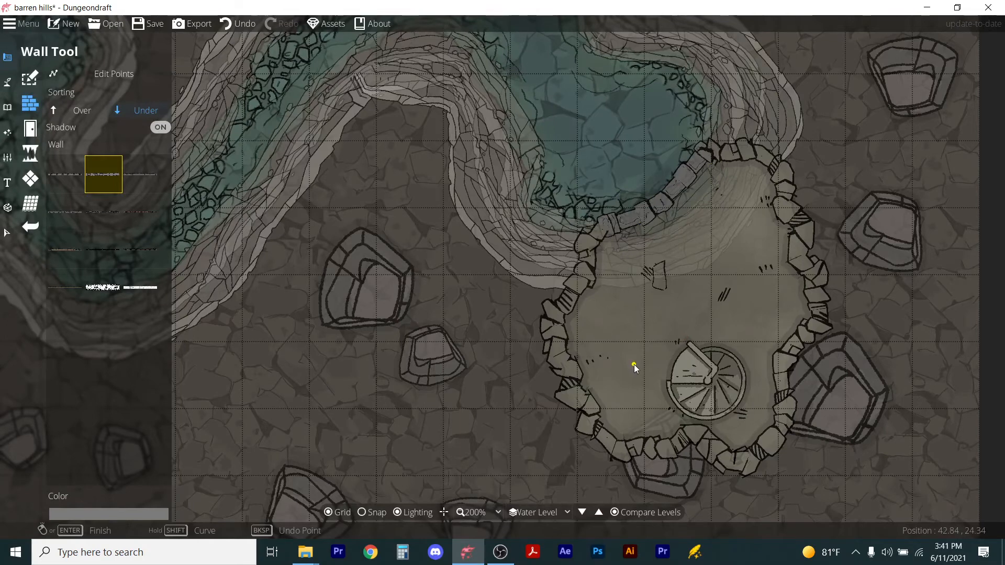
Paint water into the ravine pool above the cave wall with the Water Brush, using a blue deep color.
{"action": "left_click", "coordinate": [8, 83]}
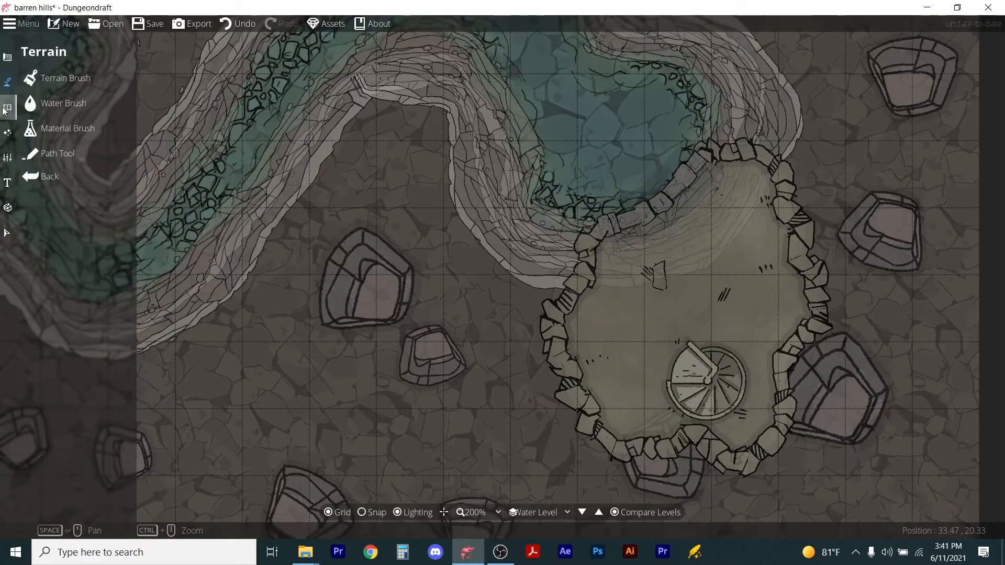
{"action": "left_click", "coordinate": [51, 100]}
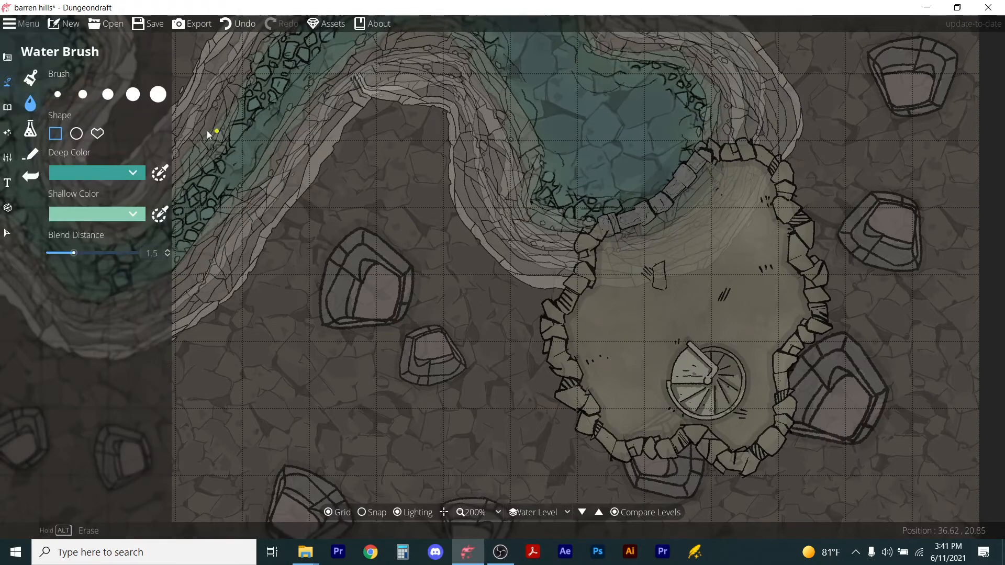
{"action": "left_click", "coordinate": [127, 176]}
{"action": "left_click", "coordinate": [114, 195]}
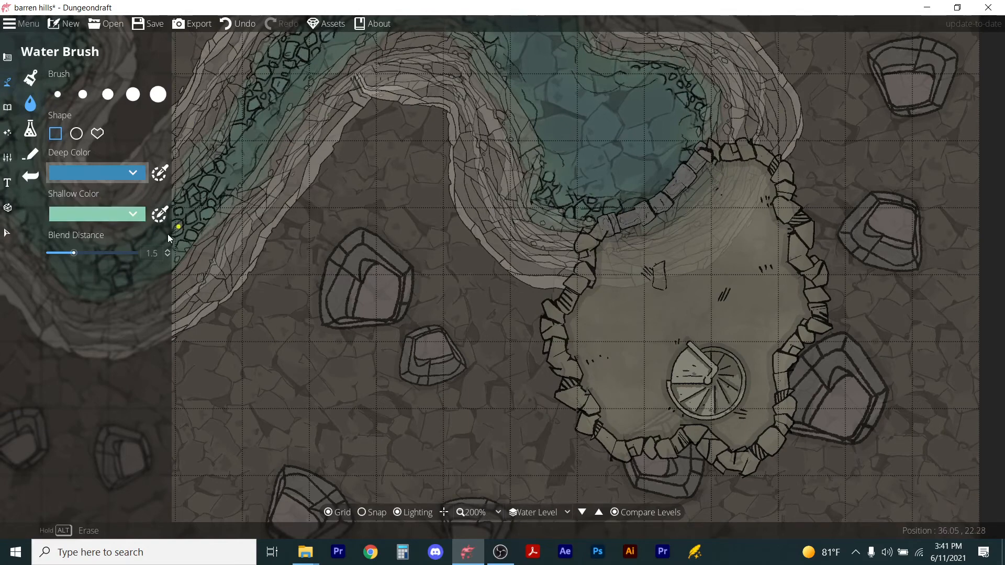
{"action": "left_click", "coordinate": [107, 98]}
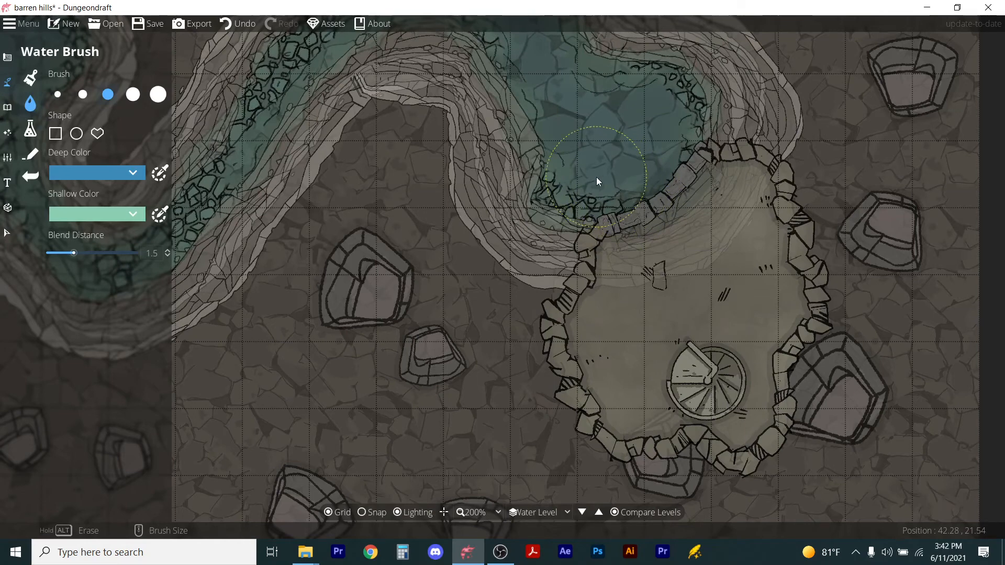
{"action": "mouse_move", "coordinate": [592, 171]}
{"action": "left_mouse_down"}
{"action": "mouse_move", "coordinate": [598, 178]}
{"action": "mouse_move", "coordinate": [648, 148]}
{"action": "mouse_move", "coordinate": [659, 108]}
{"action": "mouse_move", "coordinate": [636, 156]}
{"action": "mouse_move", "coordinate": [583, 165]}
{"action": "mouse_move", "coordinate": [587, 175]}
{"action": "left_mouse_up"}
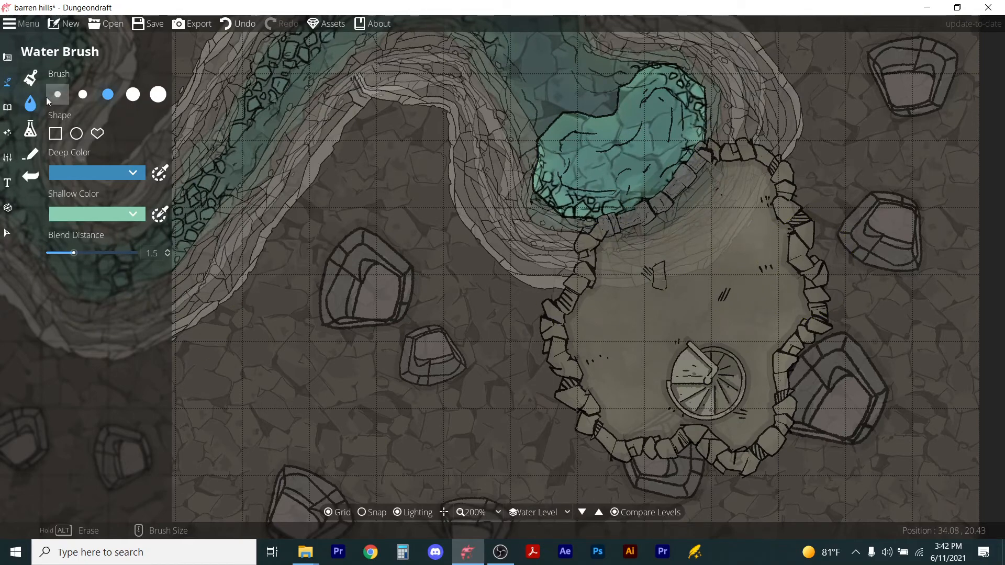
Place an Altar Marble (2) from the Temple objects, rotated -30, in the cave above the staircase.
{"action": "left_click", "coordinate": [609, 517]}
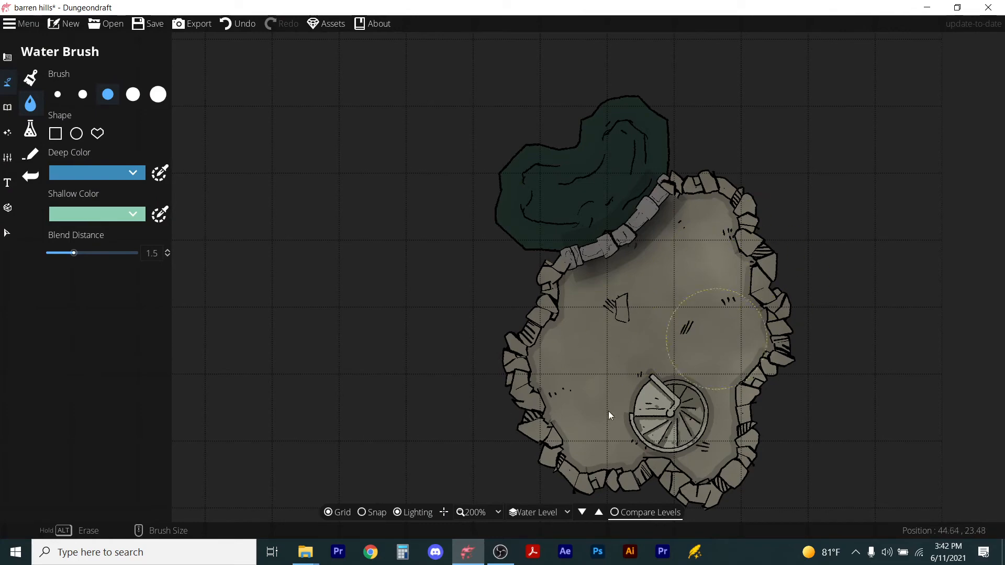
{"action": "left_click", "coordinate": [7, 106]}
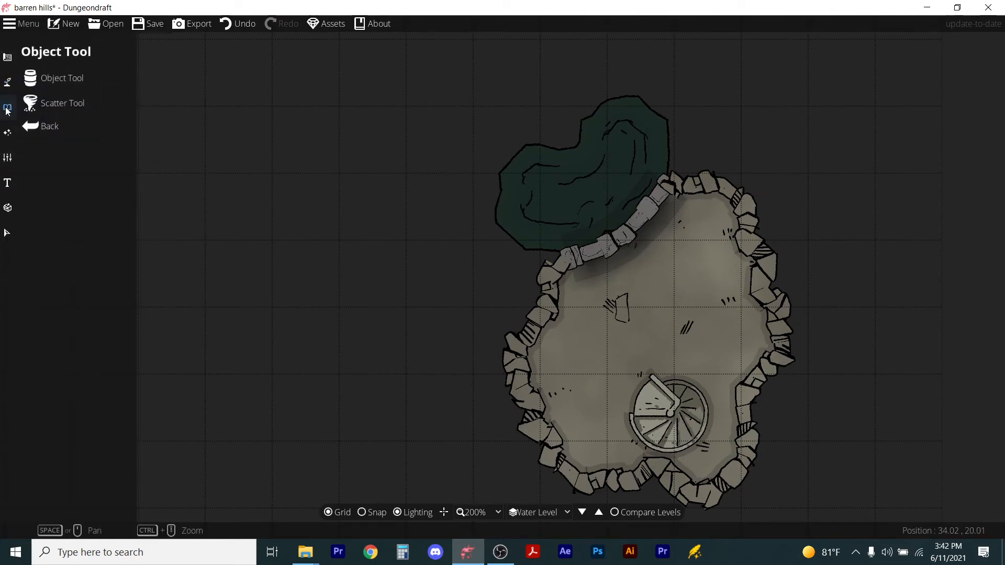
{"action": "left_click", "coordinate": [52, 79]}
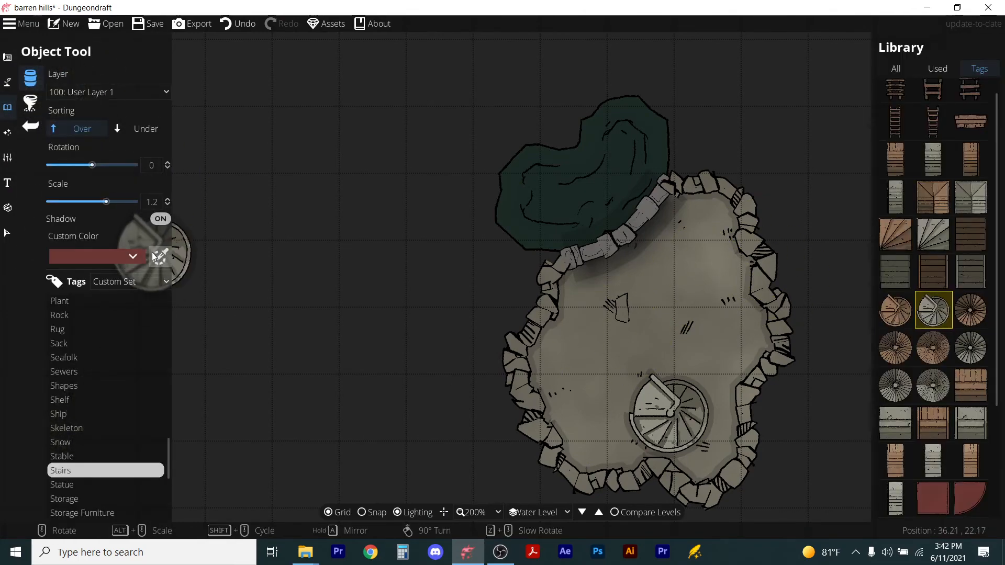
{"action": "left_click", "coordinate": [156, 282]}
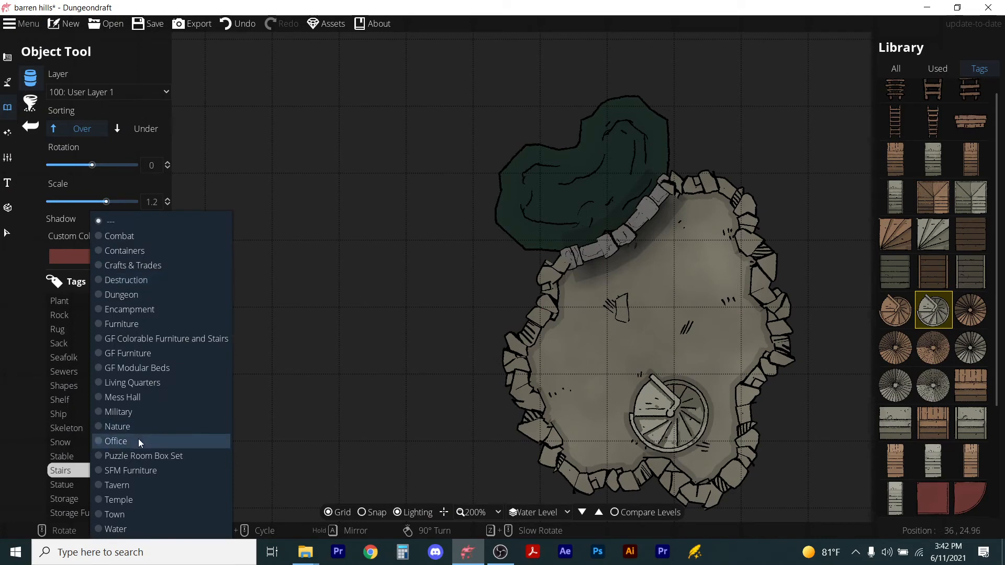
{"action": "left_click", "coordinate": [116, 500]}
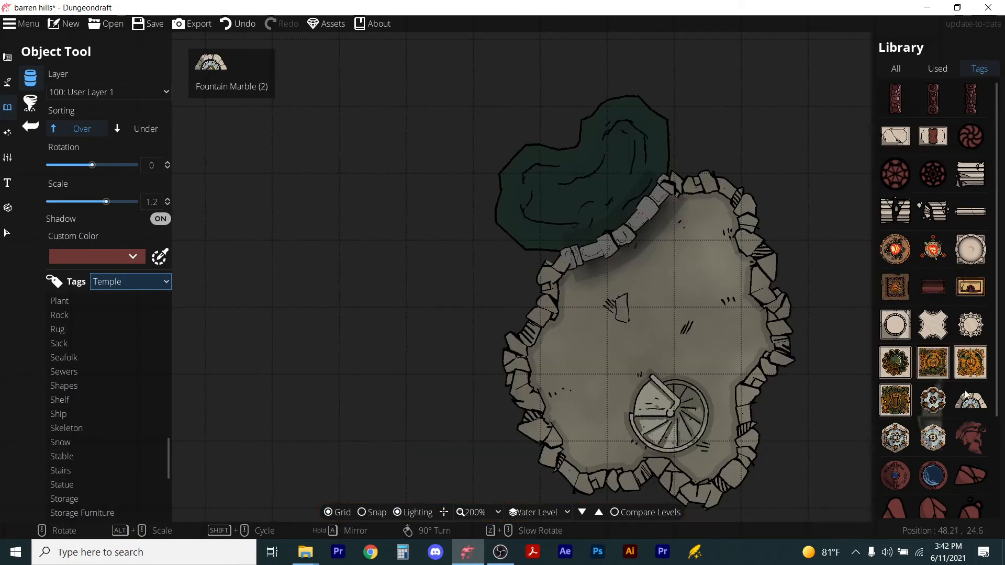
{"action": "mouse_move", "coordinate": [946, 363]}
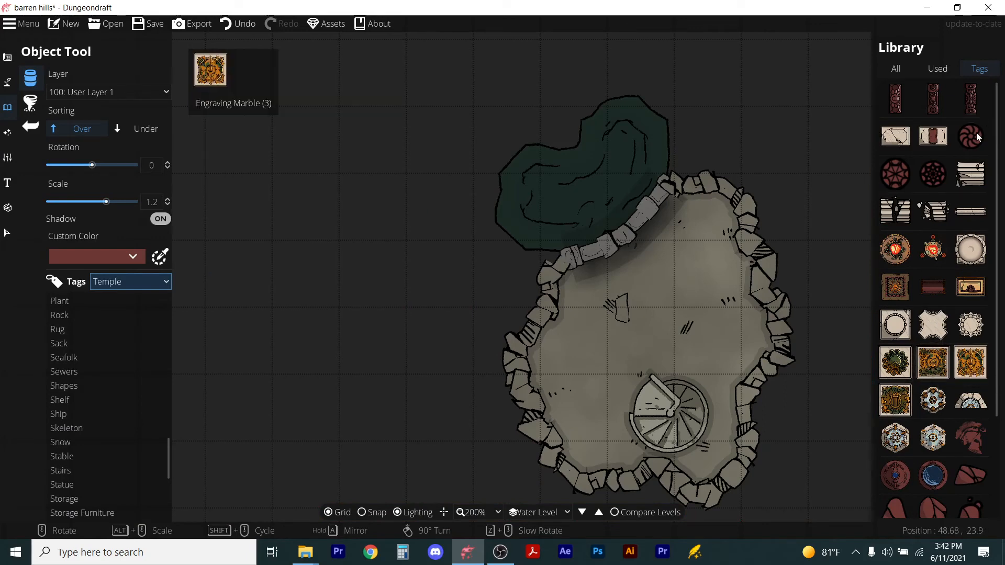
{"action": "left_click", "coordinate": [933, 138]}
{"action": "scroll", "coordinate": [643, 306], "scroll_direction": "down", "scroll_amount": 2}
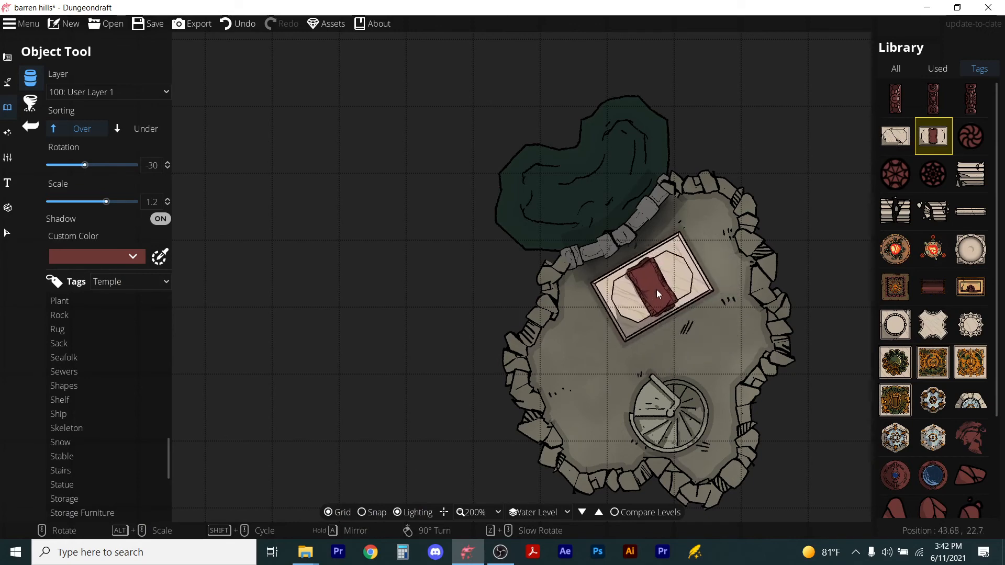
{"action": "left_click", "coordinate": [657, 289]}
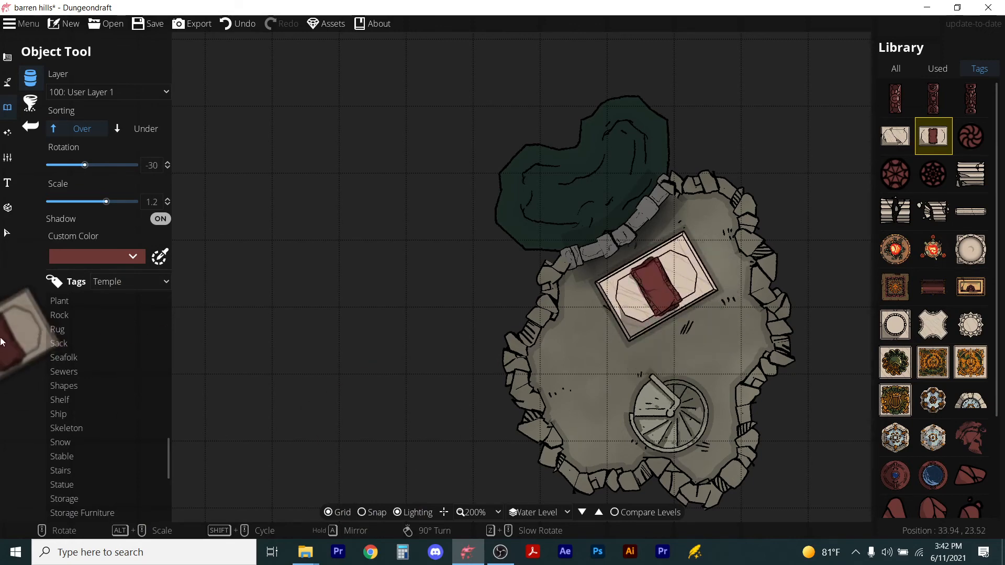
Select the altar and rotate it a bit further.
{"action": "left_click", "coordinate": [6, 234]}
{"action": "left_click", "coordinate": [642, 284]}
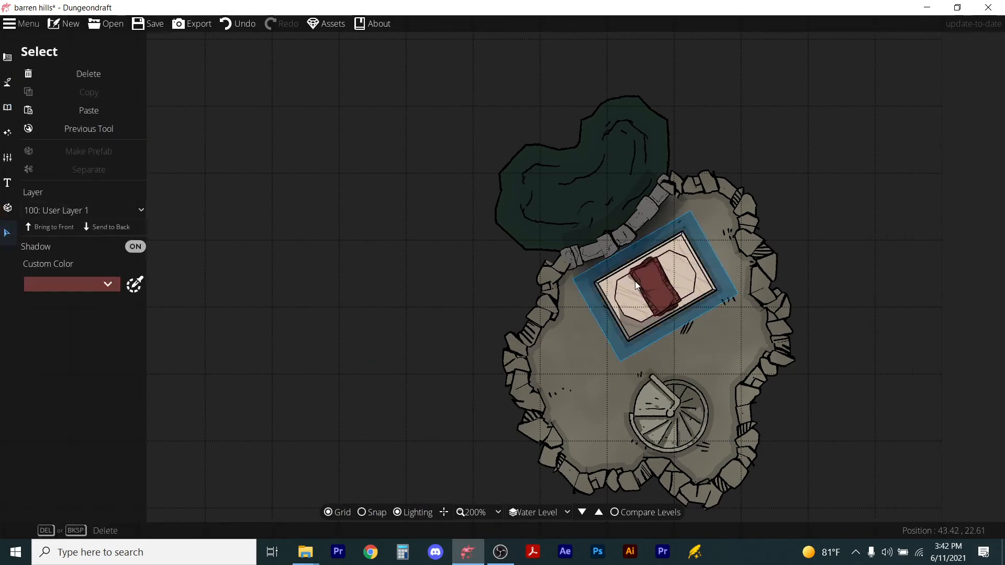
{"action": "left_click", "coordinate": [693, 279]}
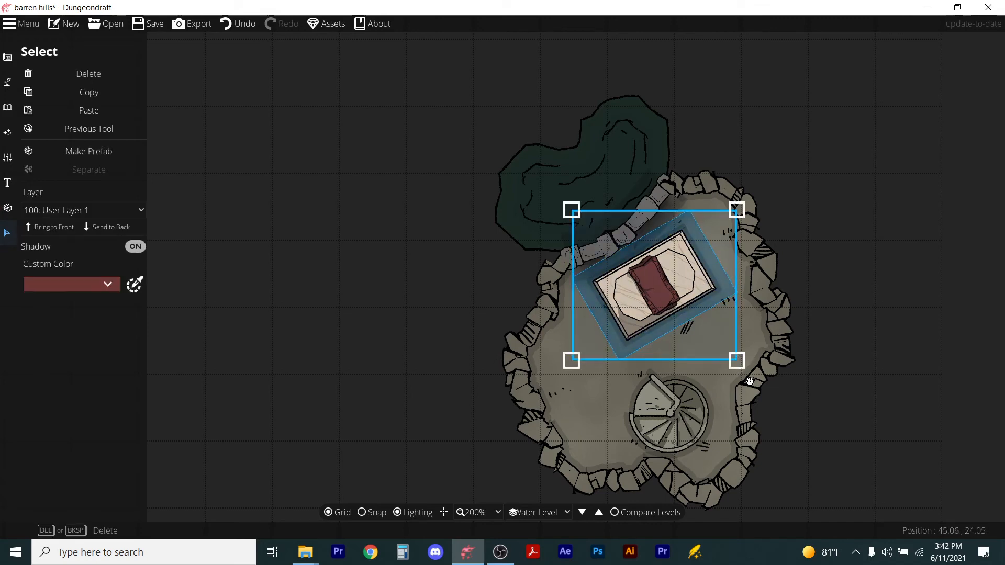
{"action": "left_click_drag", "start_coordinate": [750, 381], "coordinate": [754, 348]}
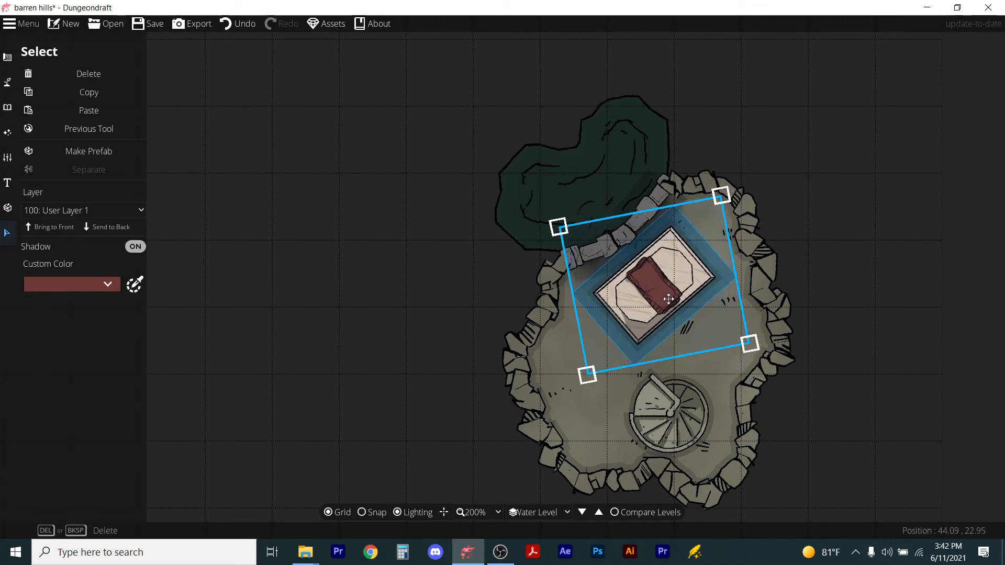
{"action": "left_click", "coordinate": [815, 341]}
Switch the current level to Ground and view the whole map.
{"action": "scroll", "coordinate": [696, 338], "scroll_direction": "down", "scroll_amount": 2}
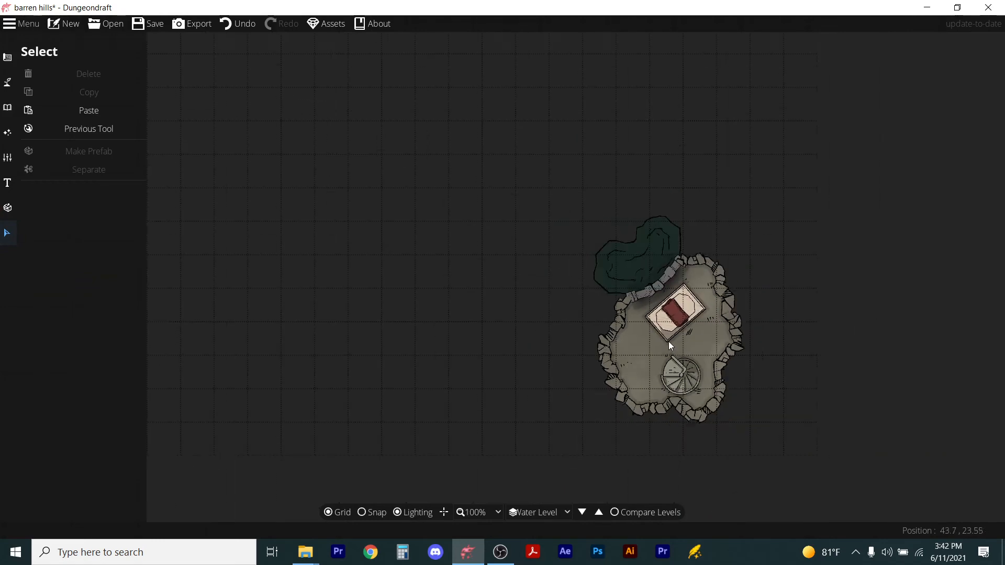
{"action": "scroll", "coordinate": [668, 341], "scroll_direction": "down", "scroll_amount": 2}
{"action": "scroll", "coordinate": [699, 351], "scroll_direction": "up", "scroll_amount": 1}
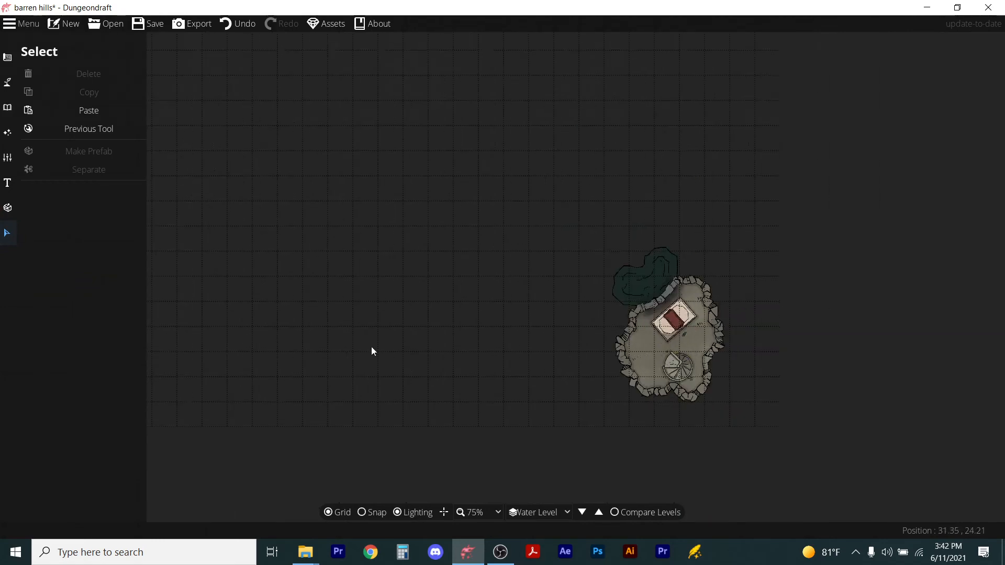
{"action": "scroll", "coordinate": [313, 282], "scroll_direction": "down", "scroll_amount": 1}
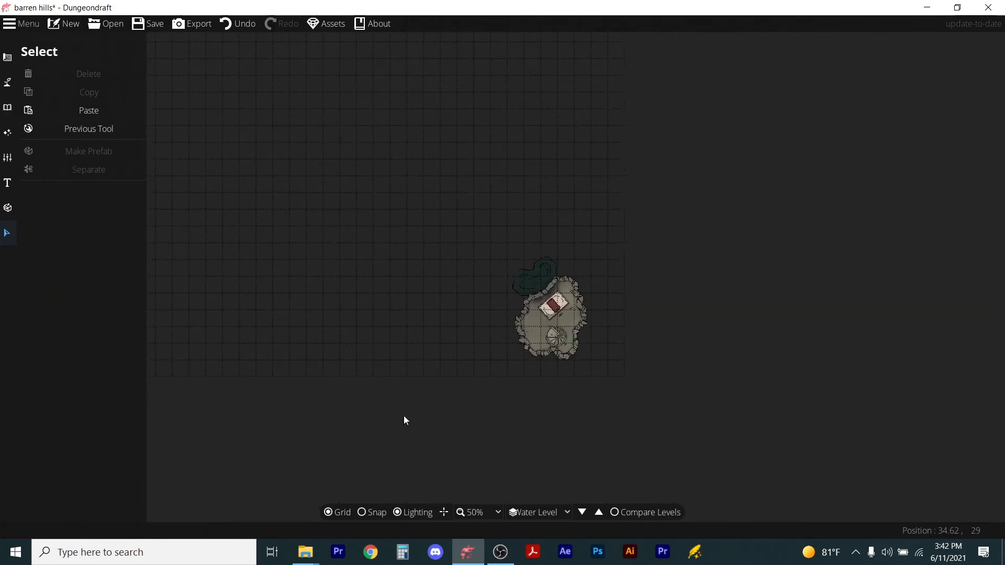
{"action": "left_click", "coordinate": [530, 513]}
{"action": "left_click", "coordinate": [526, 529]}
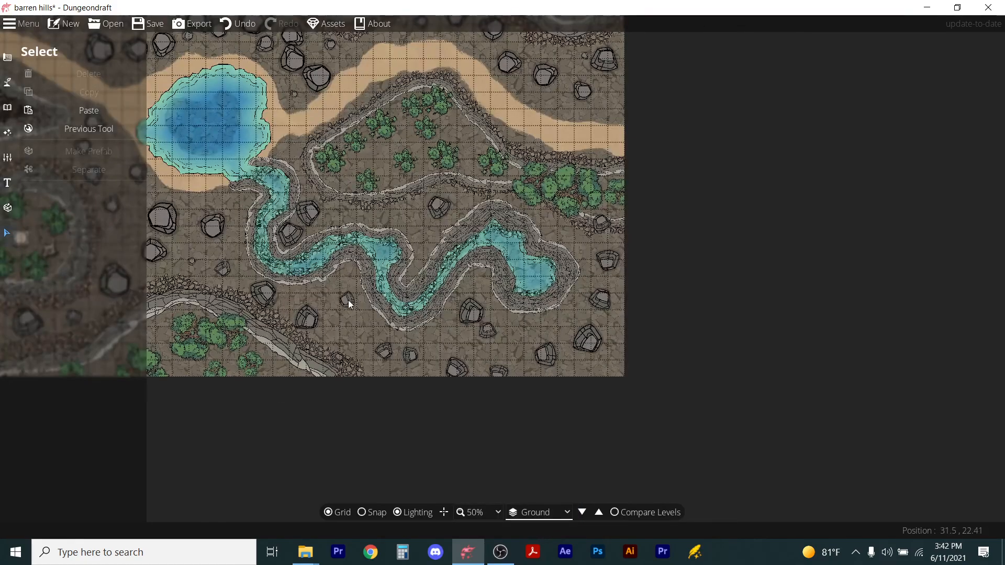
{"action": "scroll", "coordinate": [351, 302], "scroll_direction": "down", "scroll_amount": 1}
{"action": "scroll", "coordinate": [316, 252], "scroll_direction": "up", "scroll_amount": 1}
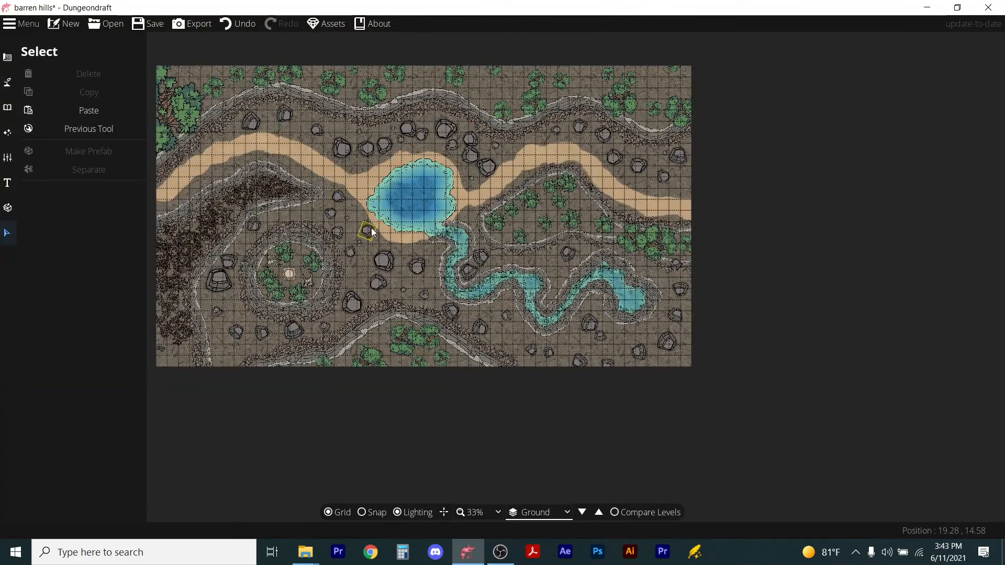
{"action": "left_click_drag", "start_coordinate": [365, 230], "coordinate": [462, 289]}
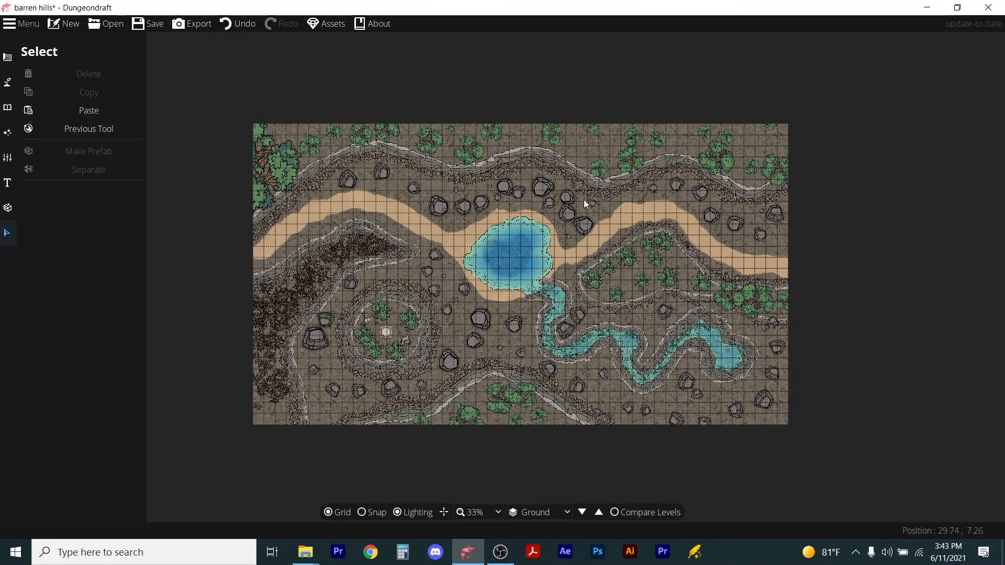